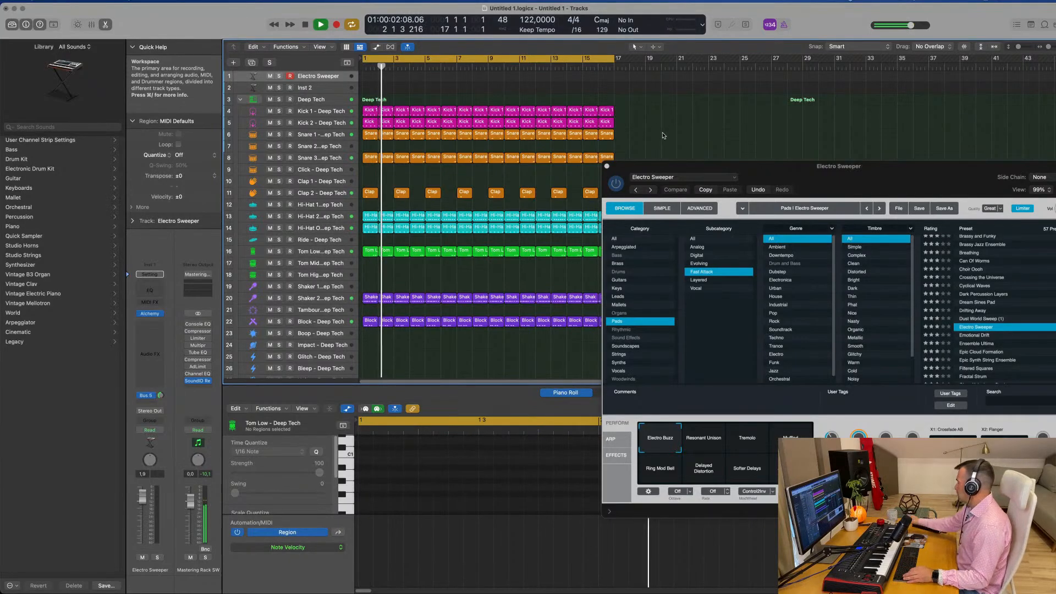
Step: Open SoundID Reference on the master output and choose the Audio-Technica ATH-M70X Wired Average calibration profile
left_click(197, 380)
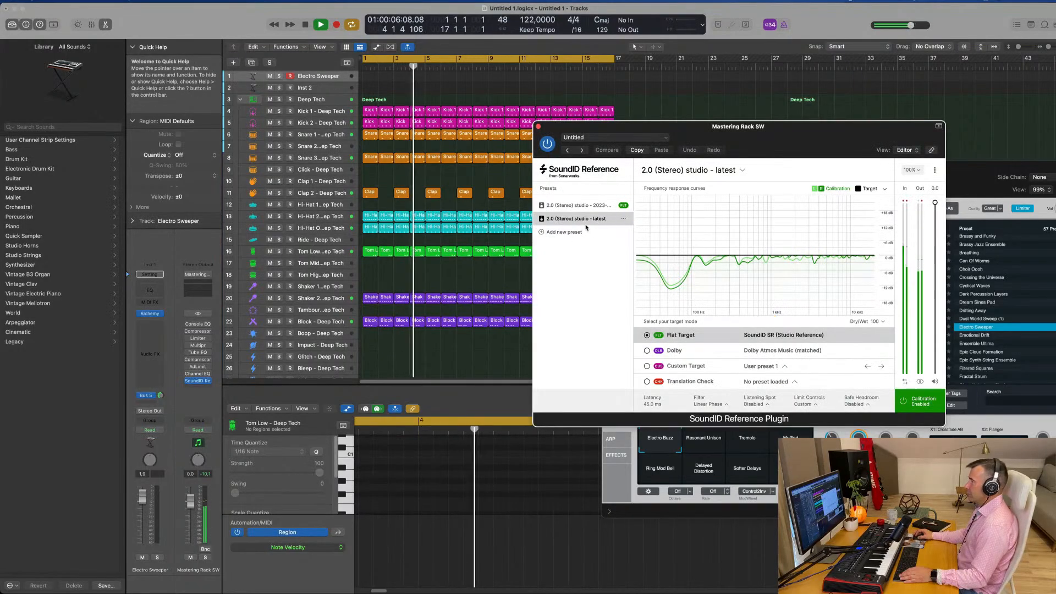
left_click(690, 171)
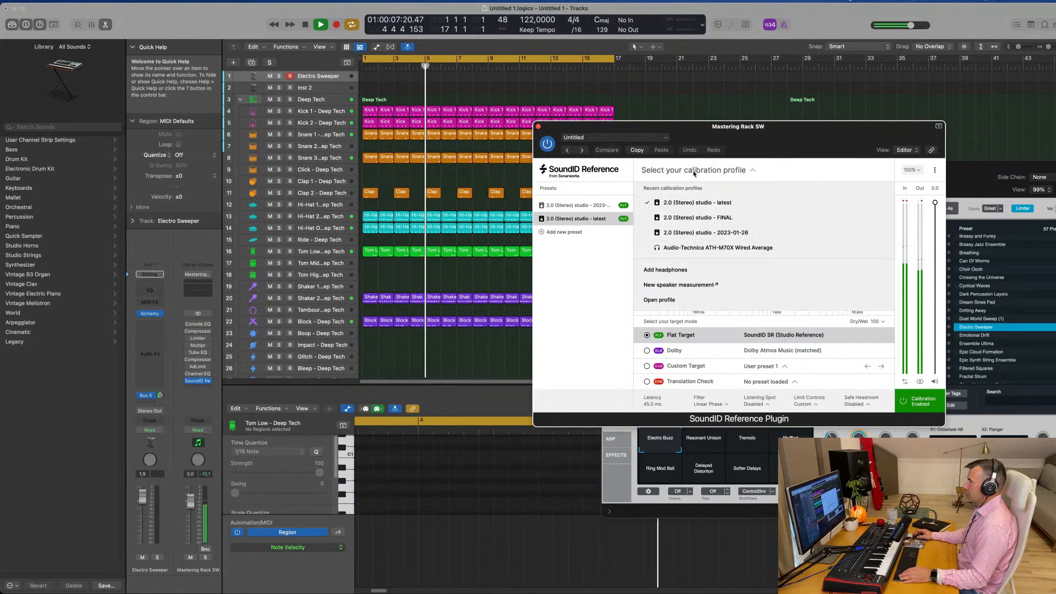
left_click(704, 248)
left_click_drag(839, 132, 788, 174)
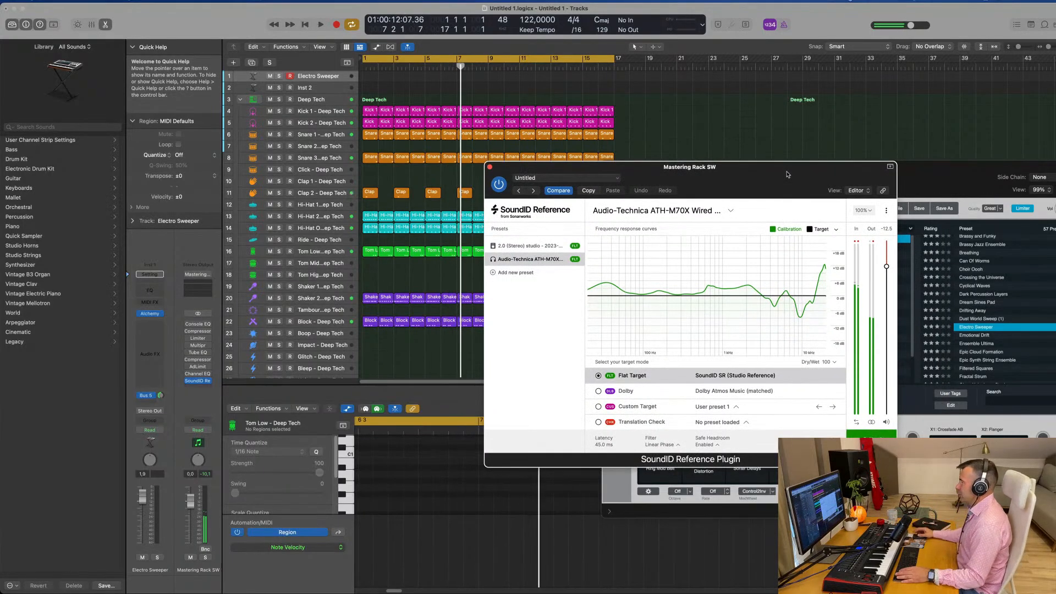
Step: Disable Safe Headroom in SoundID Reference, restart playback, and close both open plug-in windows
left_click(716, 445)
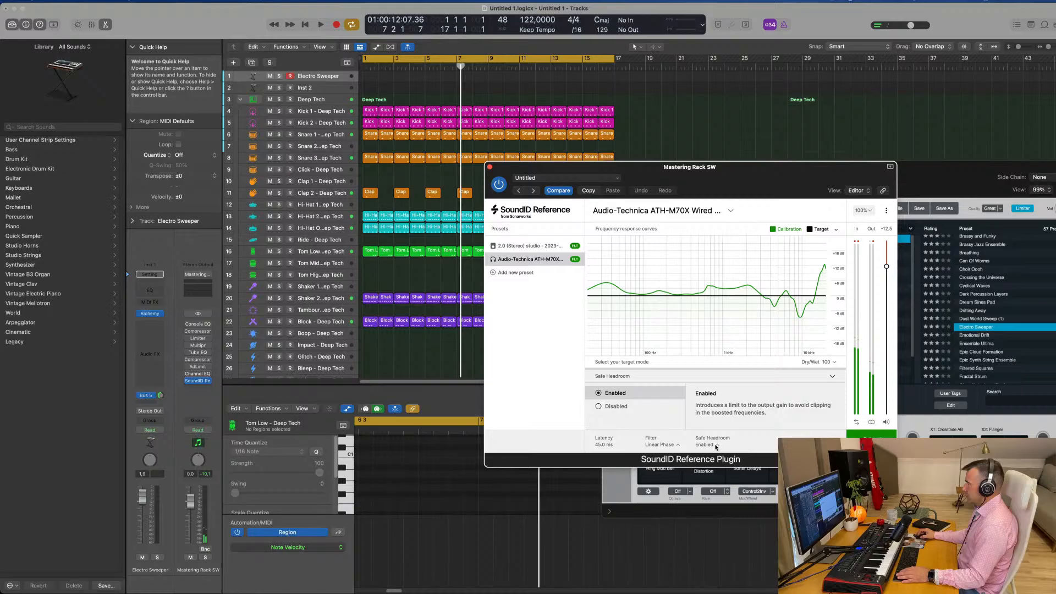
left_click(599, 407)
left_click(889, 186)
key("space")
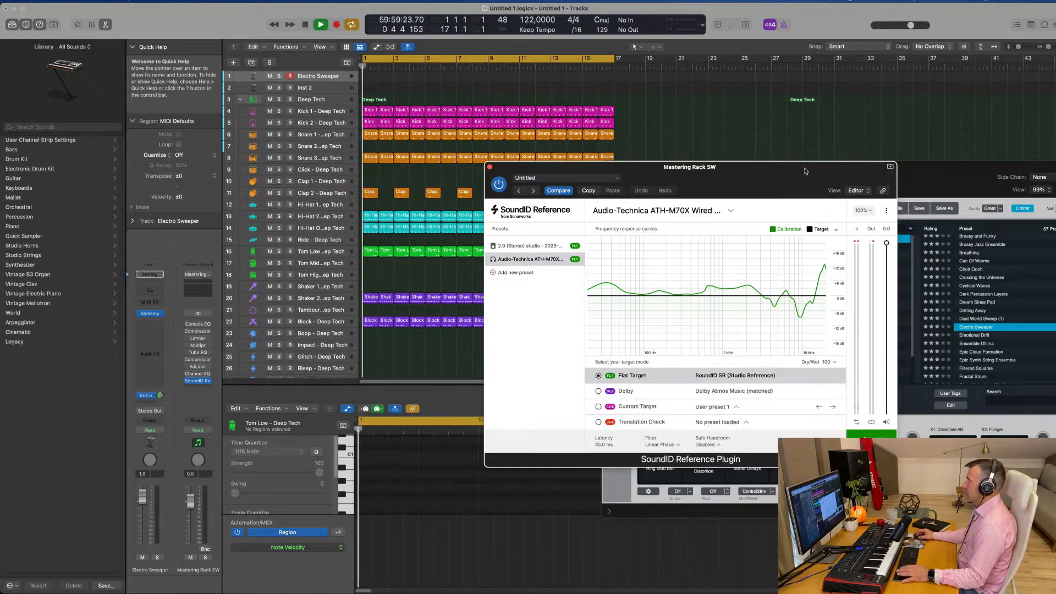
left_click_drag(794, 170, 693, 205)
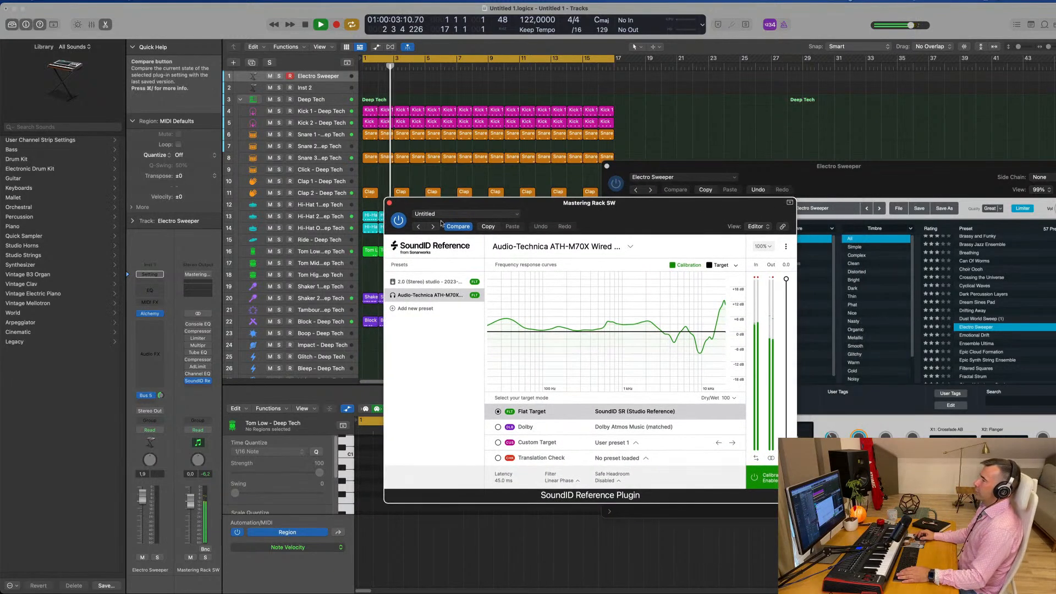
left_click(390, 203)
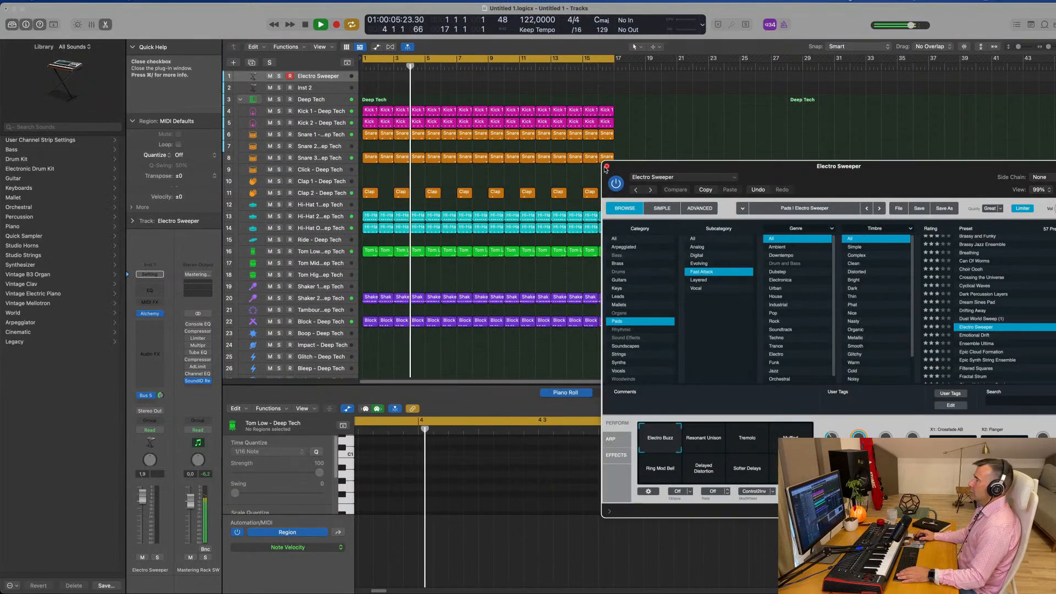
left_click(607, 166)
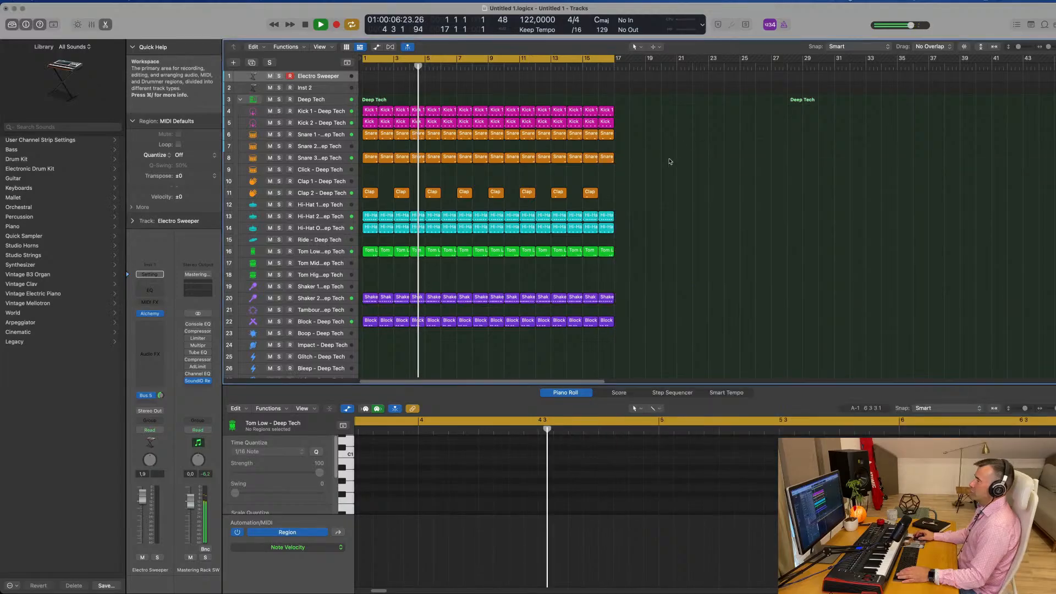
Step: Solo the Kick 1, Kick 2, Snare 1 and Snare 3 tracks one after another to hear the beat build up
left_click(330, 112)
left_click(279, 111)
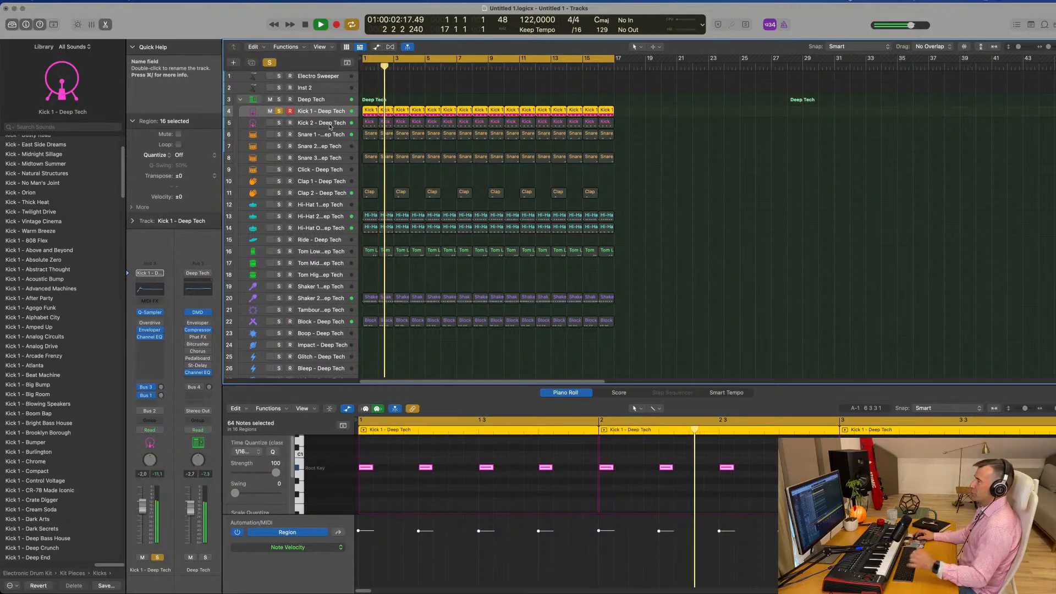
left_click(274, 124)
left_click(278, 123)
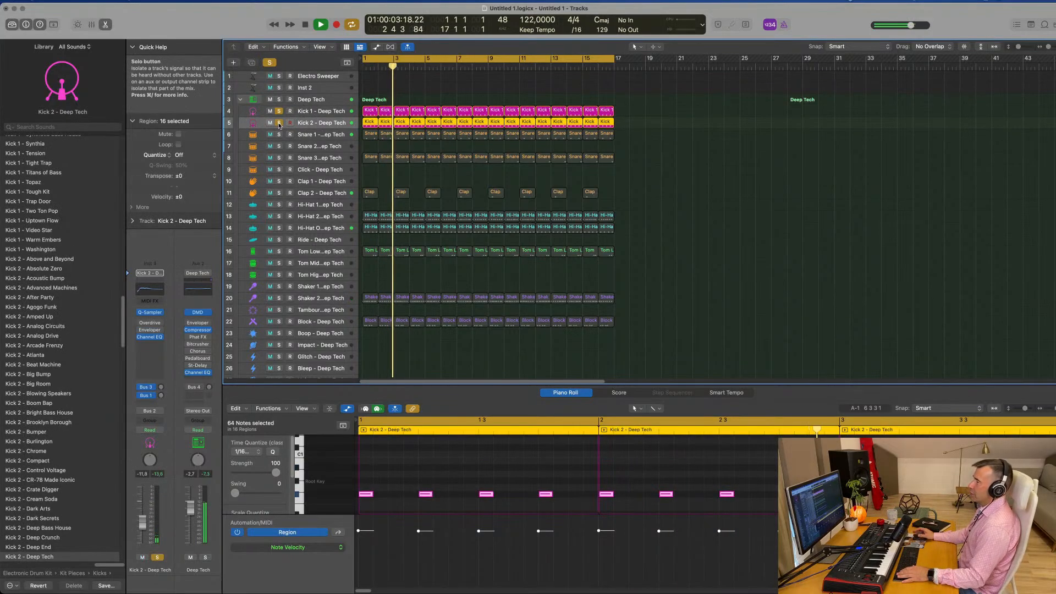
left_click(326, 137)
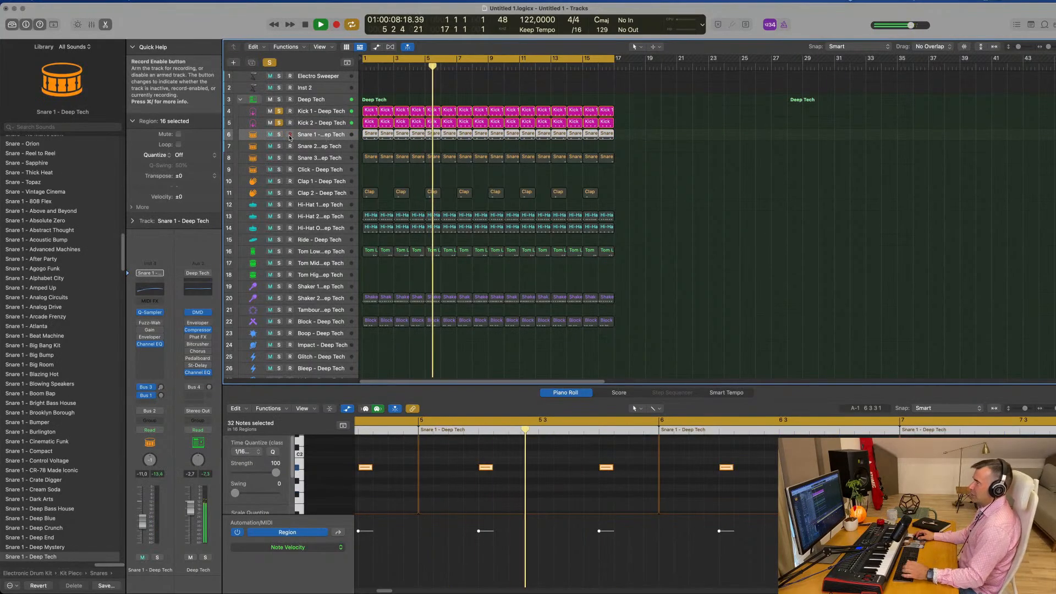
left_click(278, 136)
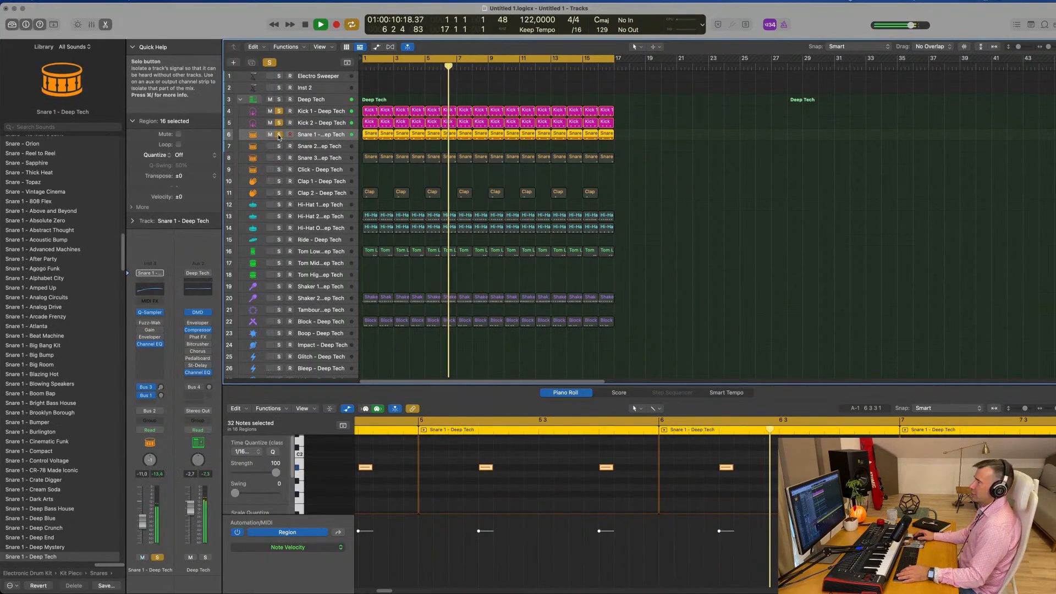
left_click(309, 158)
left_click(278, 158)
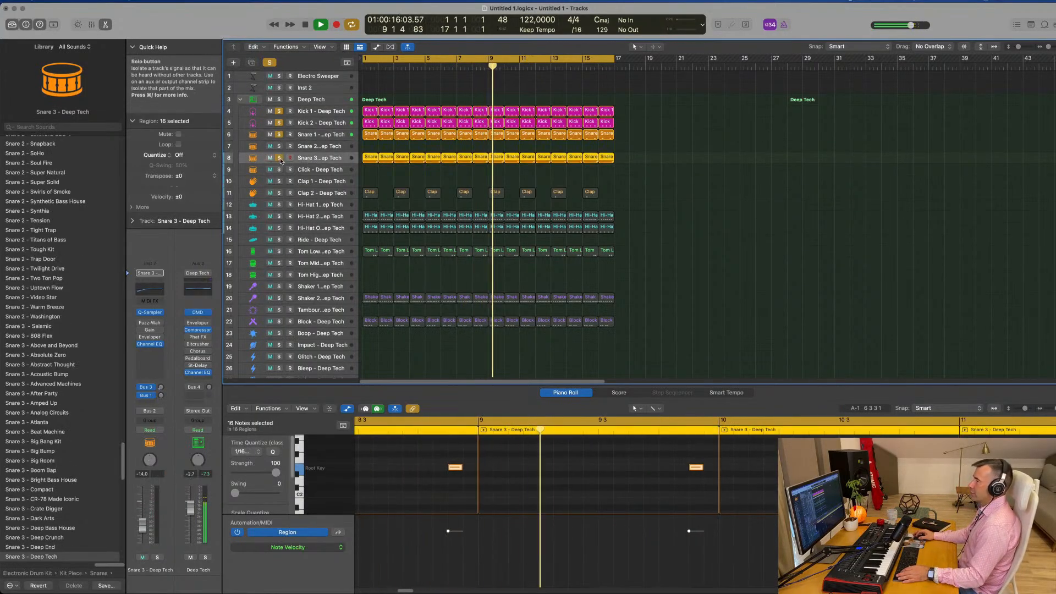
Step: Add the Clap 2, Hi-Hat 2, Hi-Hat Open, Tom Low and Shaker 2 tracks to the solo, one by one
left_click(334, 192)
left_click(278, 193)
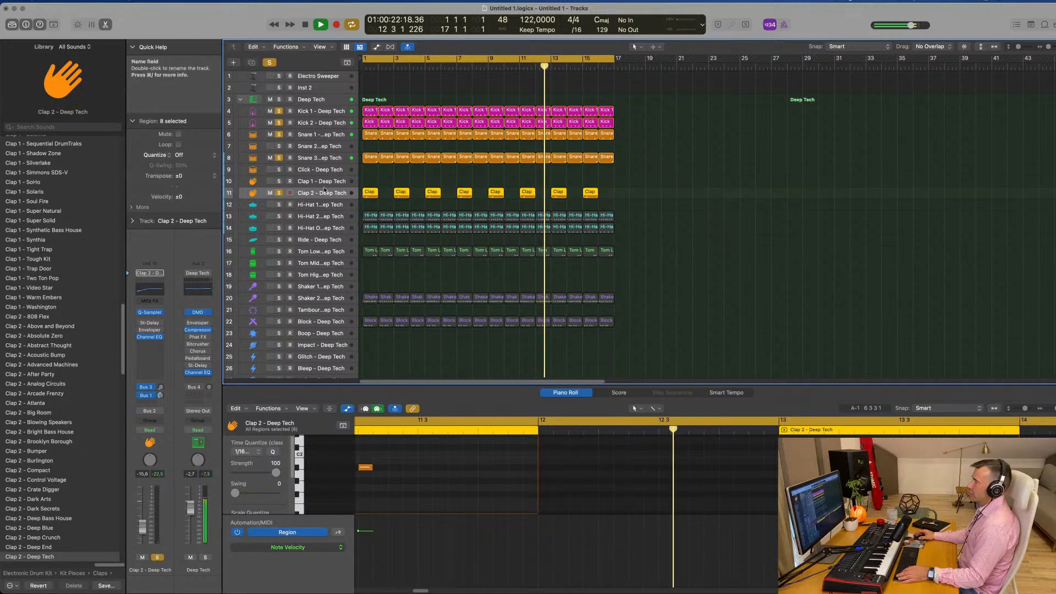
left_click(335, 218)
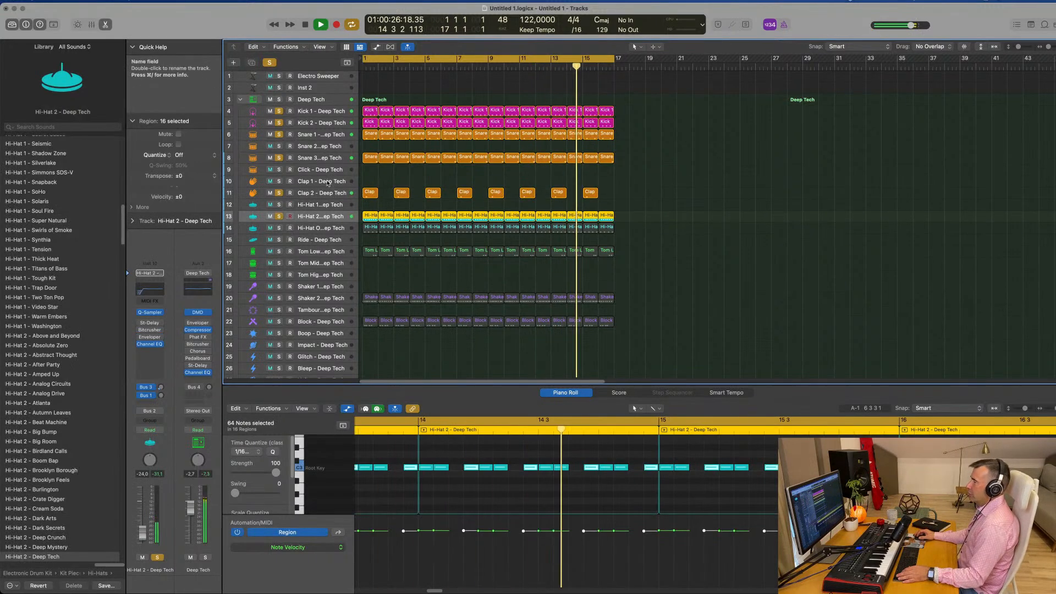
left_click(280, 228)
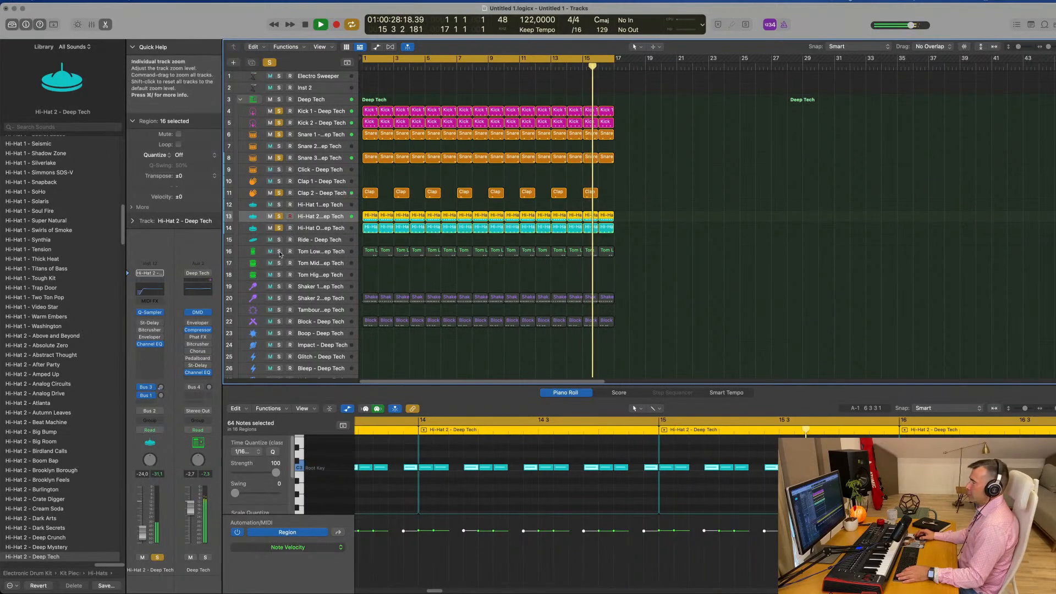
left_click(279, 252)
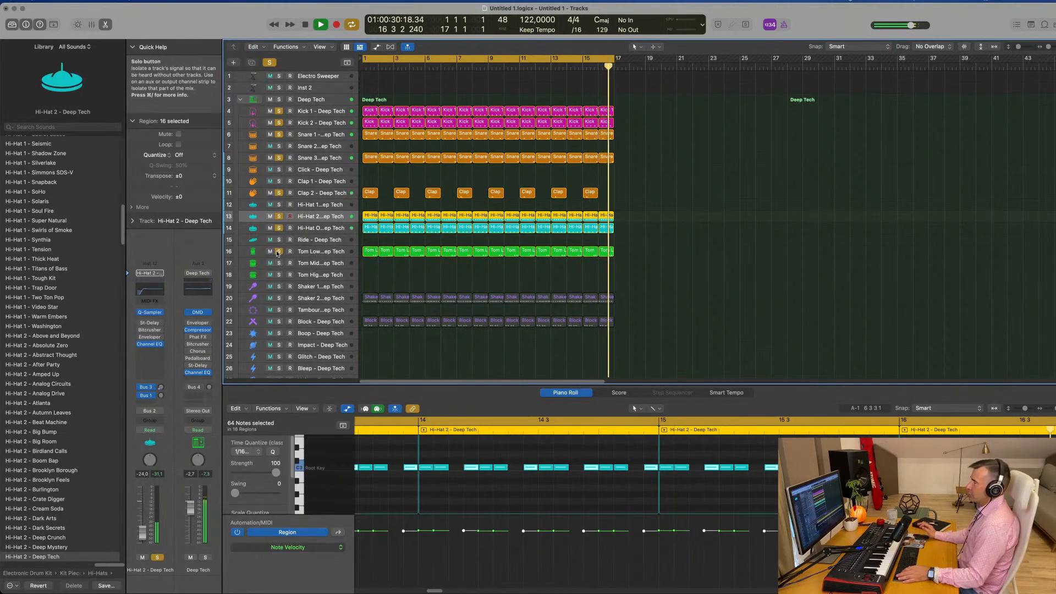
left_click(322, 298)
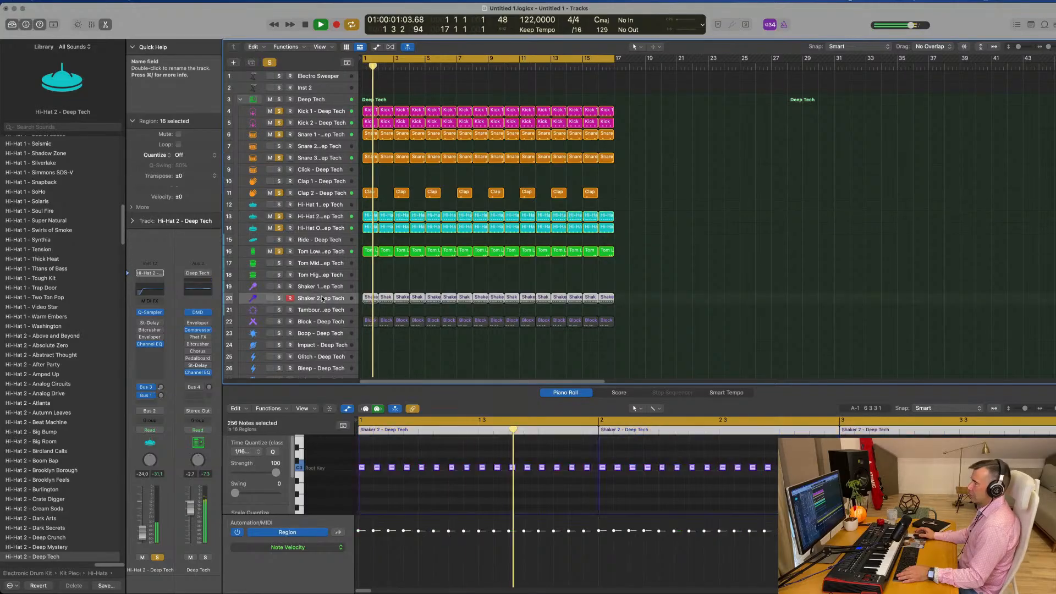
left_click(279, 298)
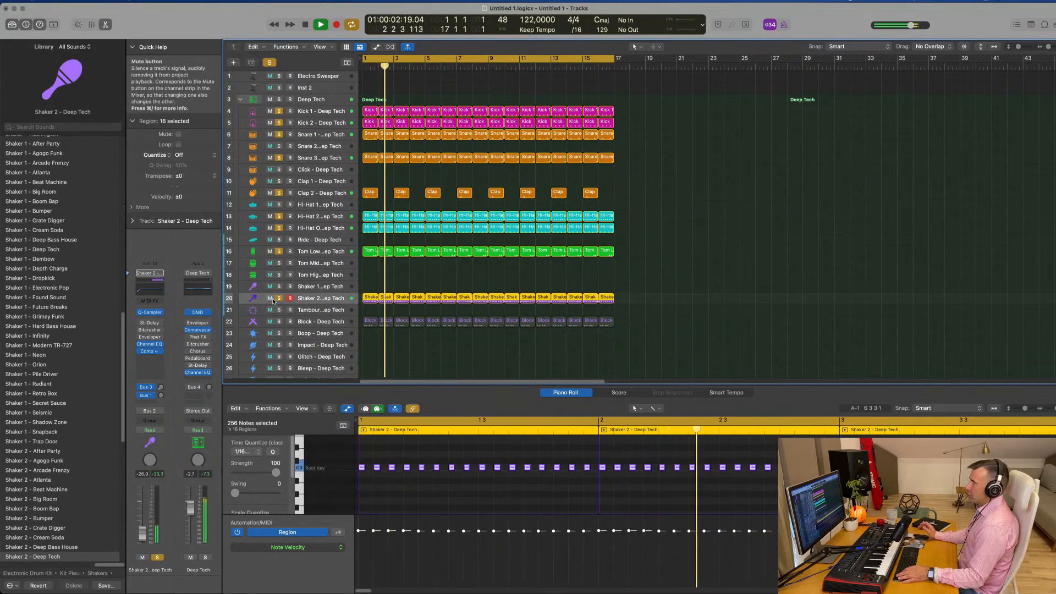
Step: Clear all solos, listen to the Block track alone, and return to hearing the full drum pattern
left_click(299, 321)
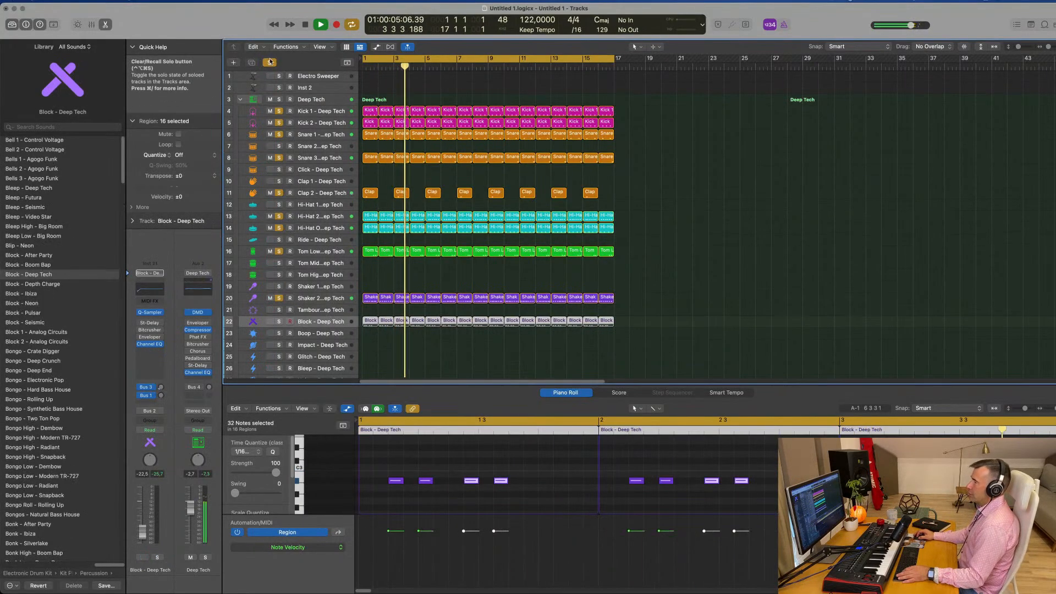
left_click(270, 62)
left_click(279, 321)
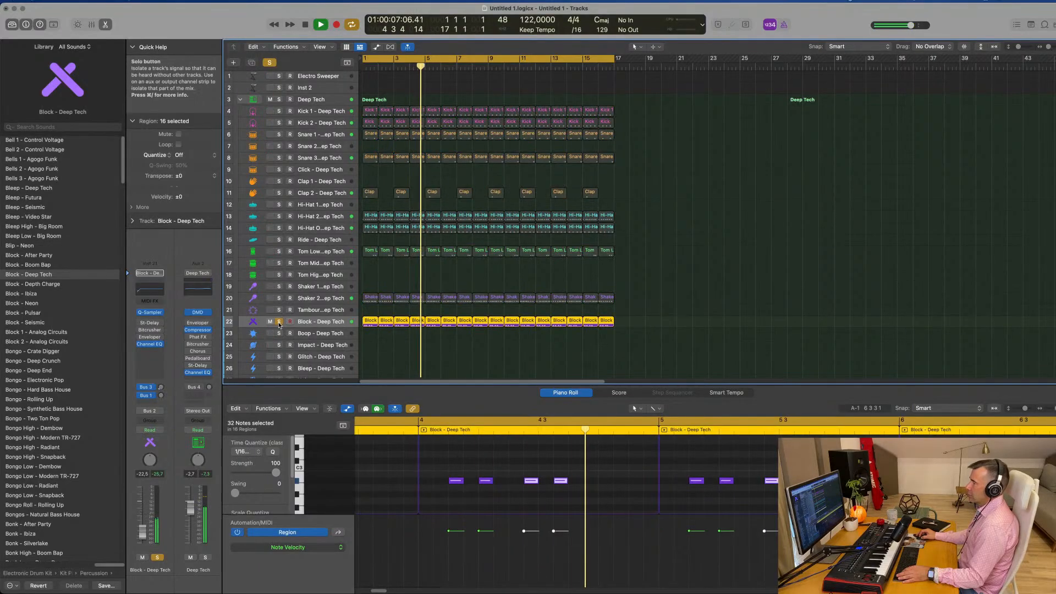
left_click(278, 322)
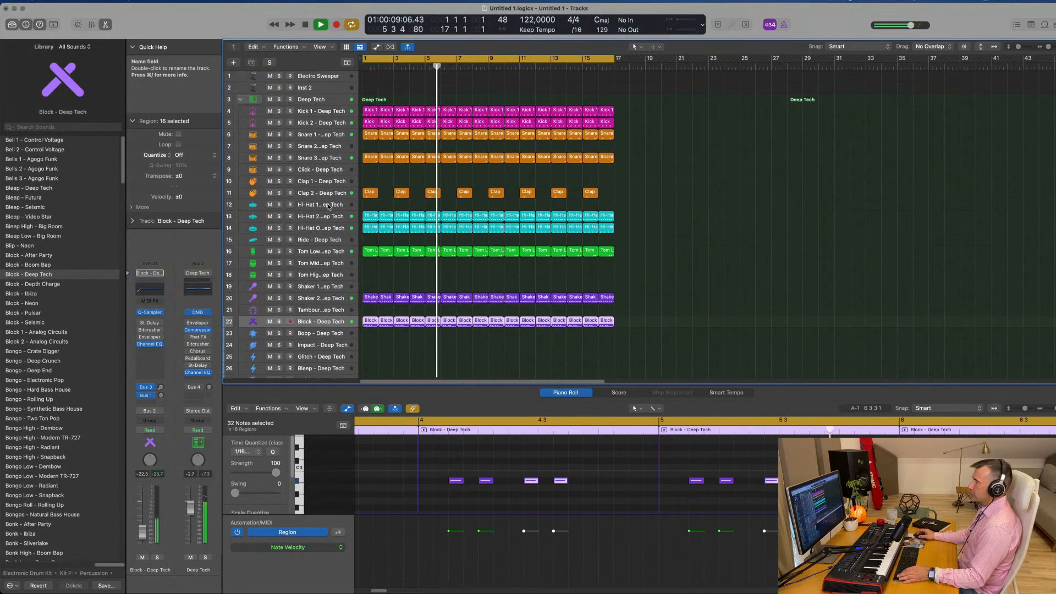
Step: Lower the volume of the Shaker 2 track and set Hi-Hat 2 to about -28 dB
left_click(323, 300)
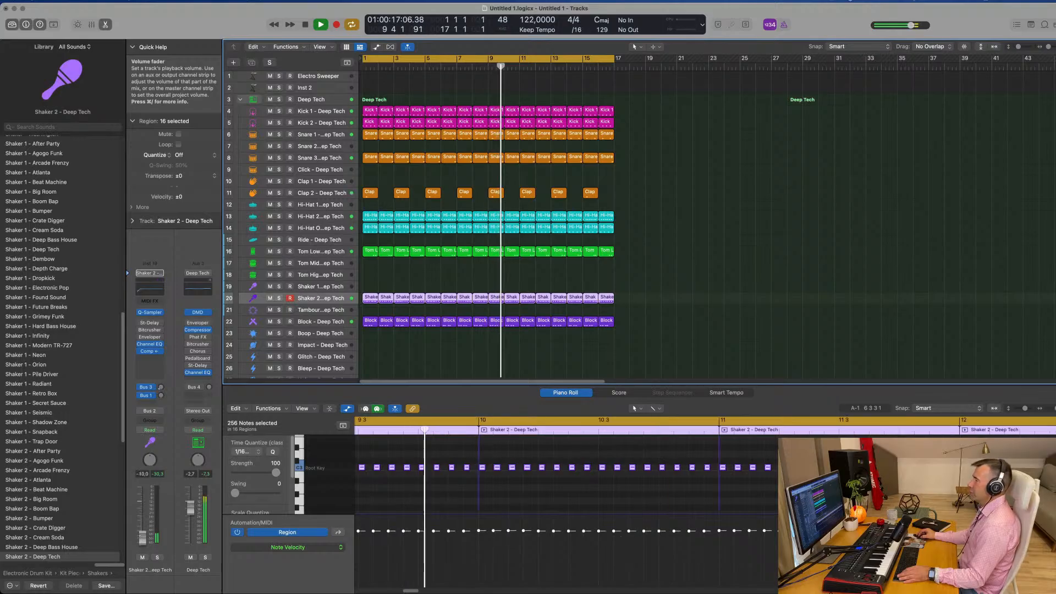
left_click(322, 218)
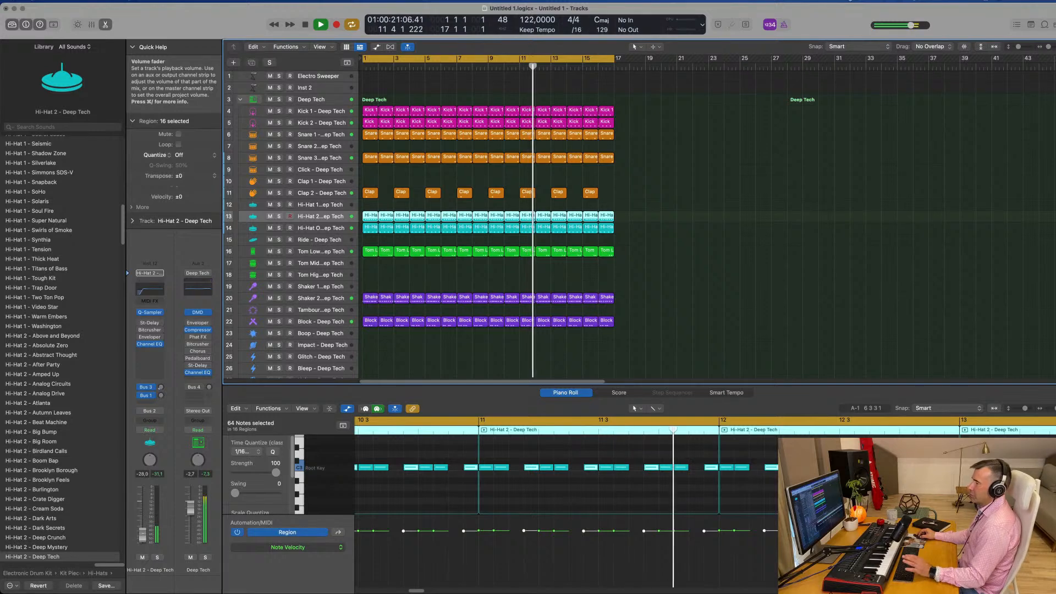
Step: Select the Electro Sweeper track and increase its track height
left_click(333, 77)
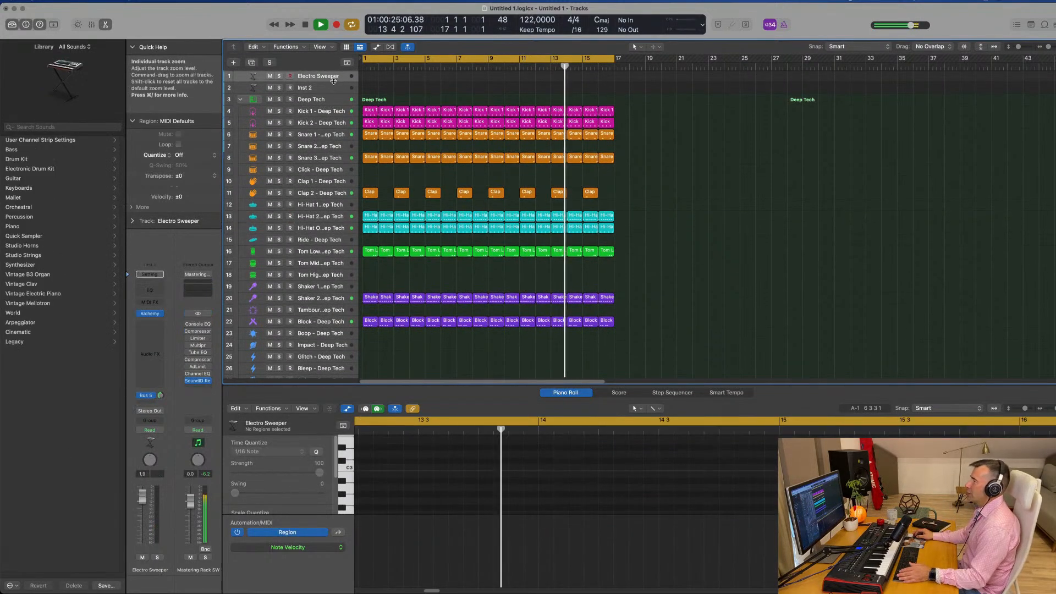
left_click_drag(333, 81, 329, 162)
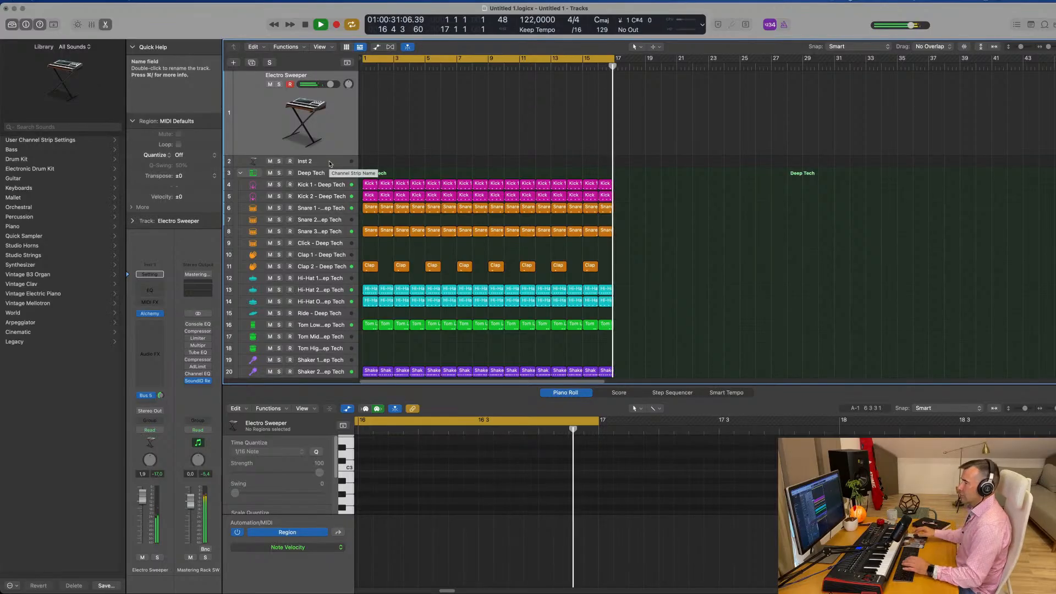
Step: Lower the Electro Sweeper volume to about -5 dB and adjust its Bus 5 send level
left_click_drag(144, 501, 141, 513)
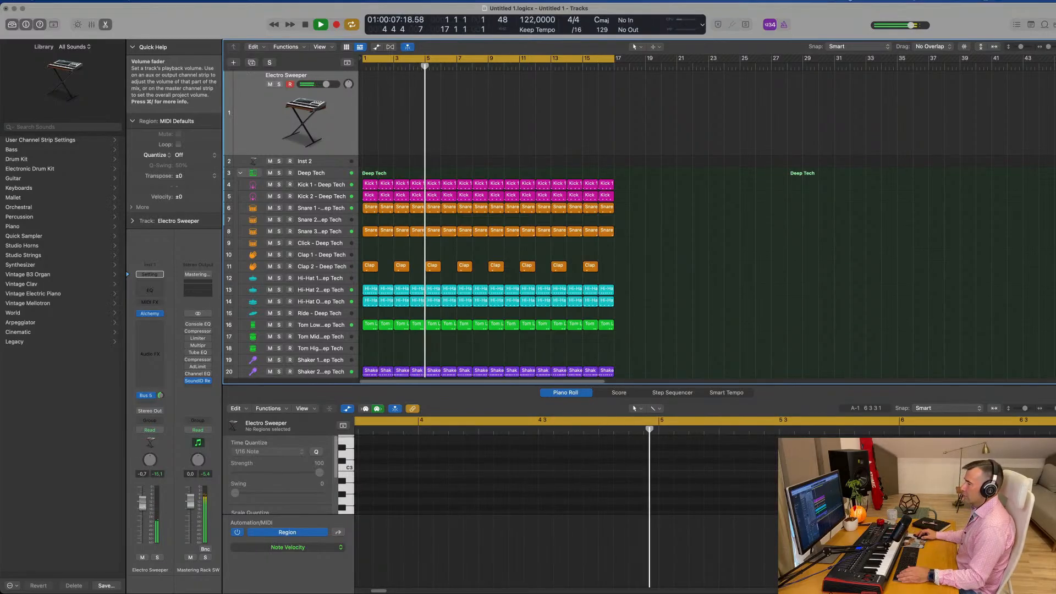
left_click_drag(142, 503, 143, 513)
left_click_drag(160, 396, 160, 392)
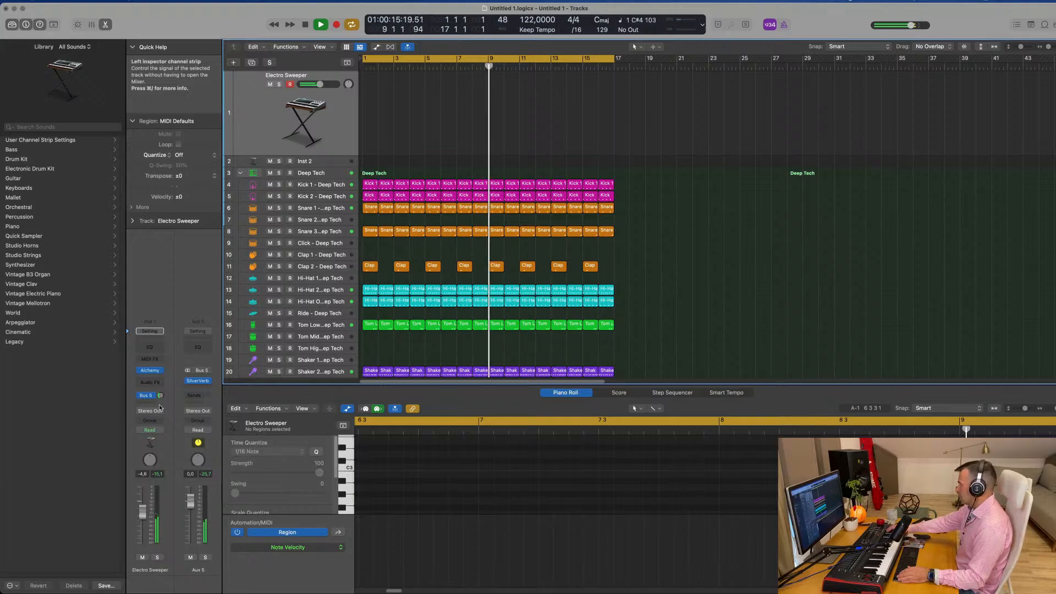
Step: Record a MIDI melody on the Electro Sweeper track over the looping drums and stop at bar 5
key("r")
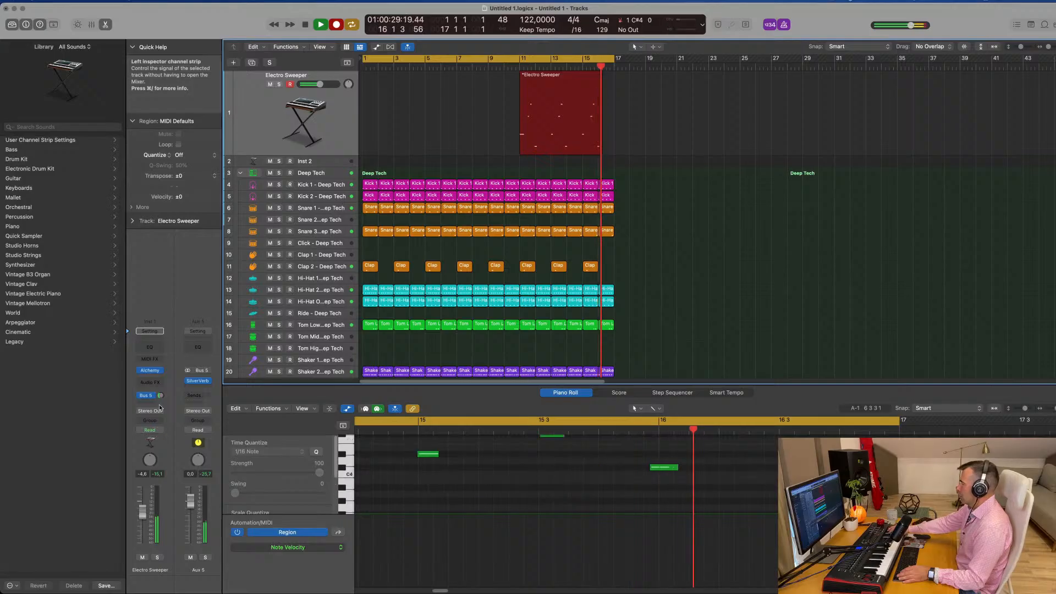
key("space")
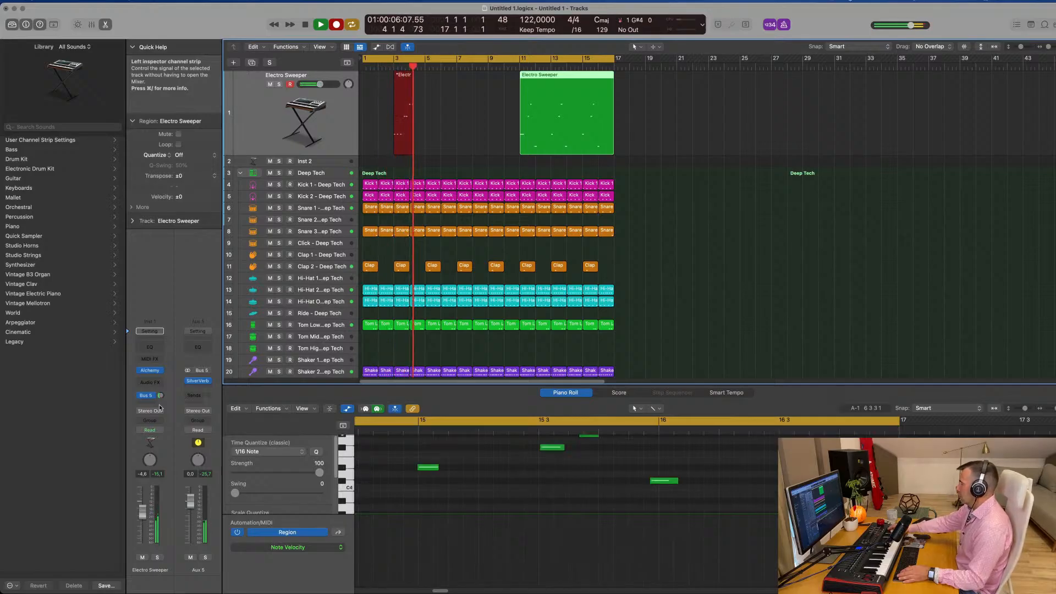
key("space")
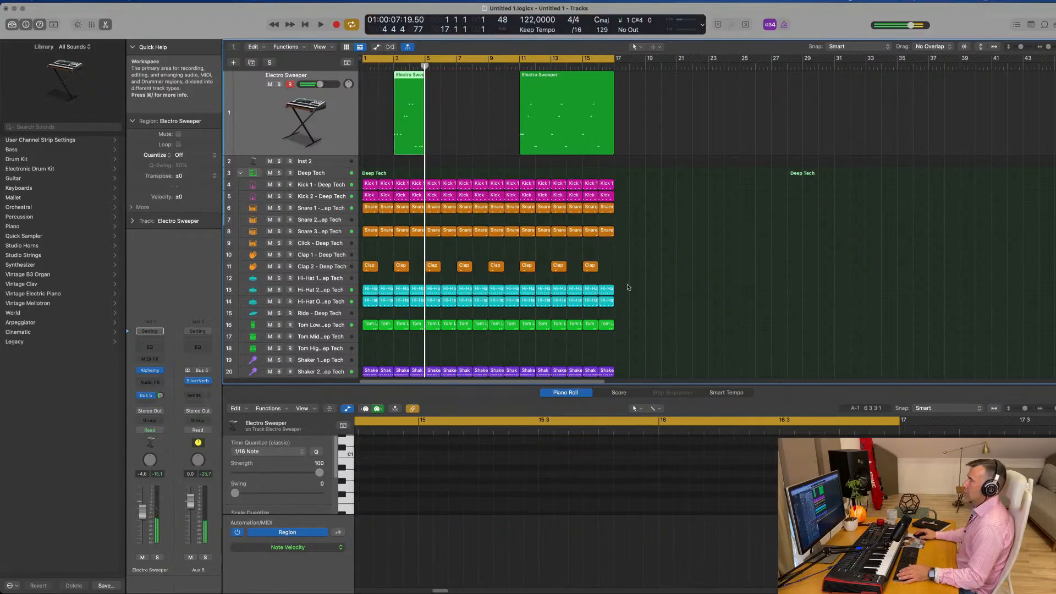
Step: Move the two-bar Electro Sweeper region to bar 1 and display all its notes in the Piano Roll
left_click_drag(407, 74, 372, 76)
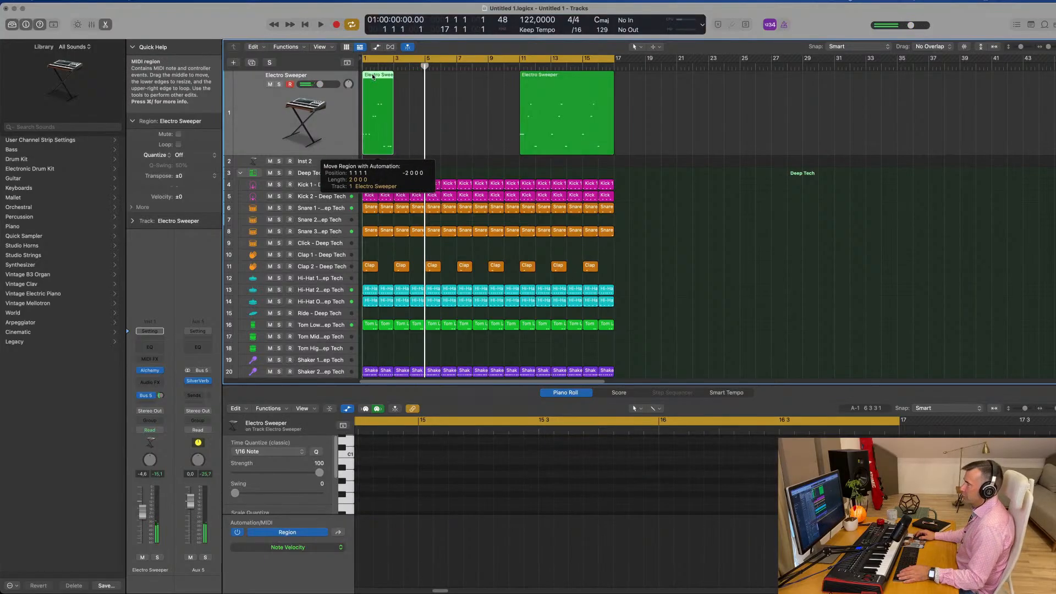
key("e")
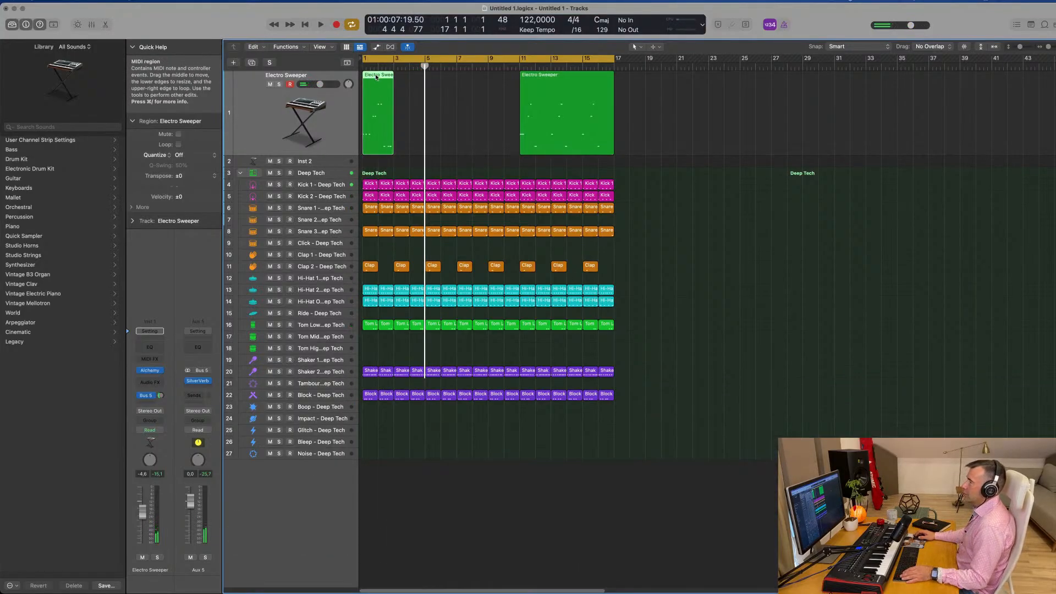
key("e")
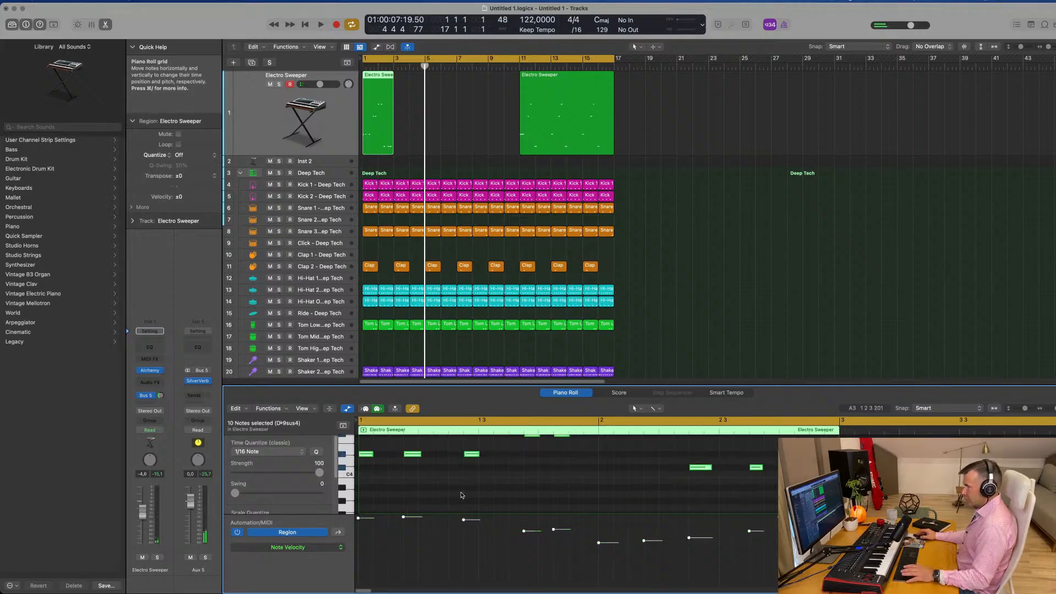
scroll(455, 495, "up", 3)
scroll(440, 477, "down", 2)
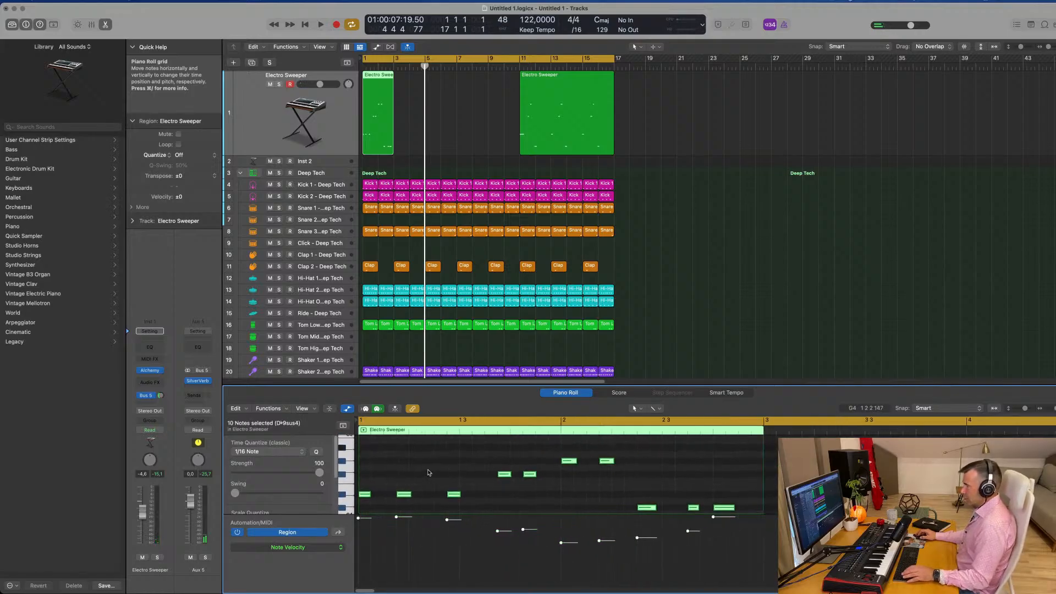
Step: Shift the third D#4 note of bar 1 slightly earlier and move the first F#4 note to 1 3 3 41 during playback
key("shift+space")
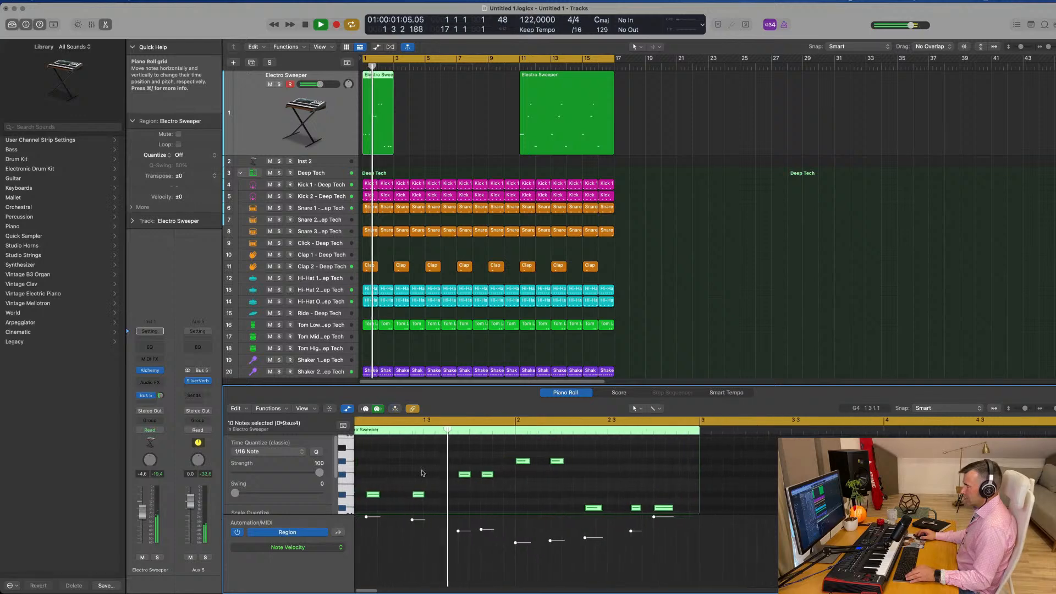
left_click_drag(404, 495, 393, 497)
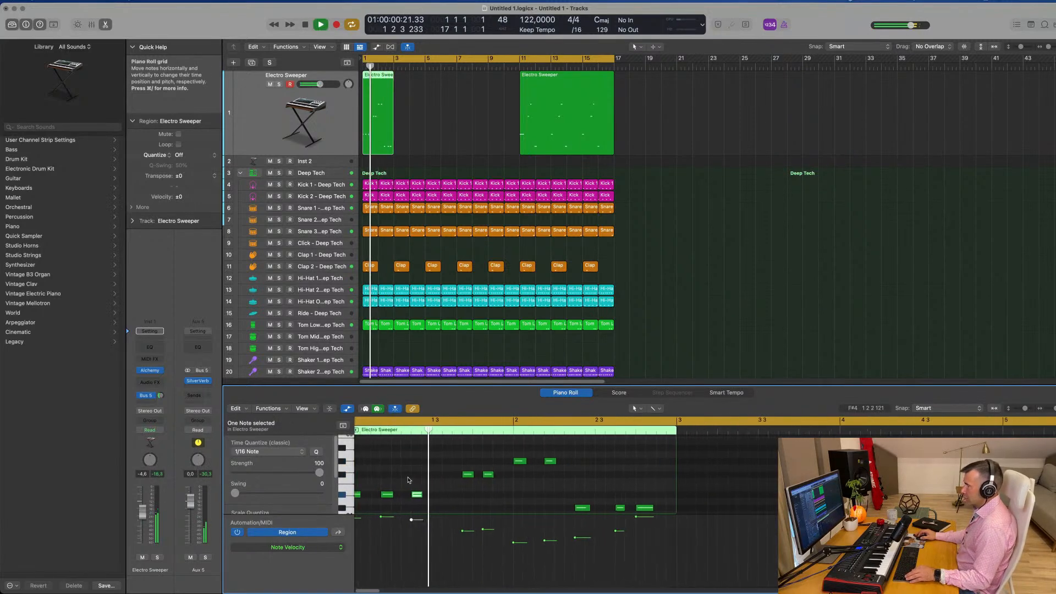
scroll(418, 478, "left", 1)
key("Return")
mouse_move(463, 465)
left_mouse_down()
mouse_move(501, 485)
mouse_move(466, 476)
left_mouse_up()
key("Return")
left_click(468, 478)
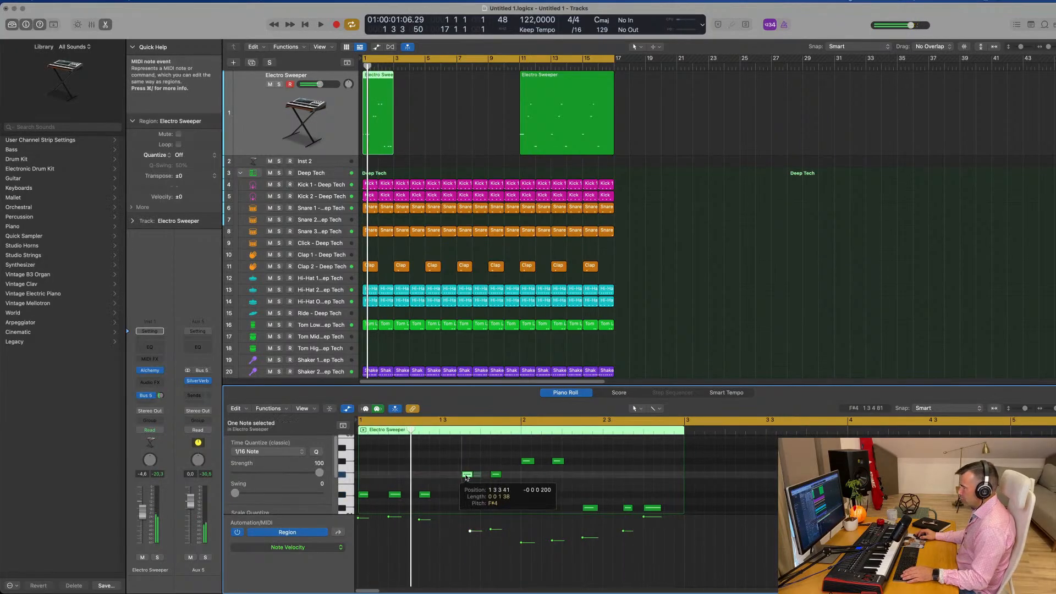
key("Return")
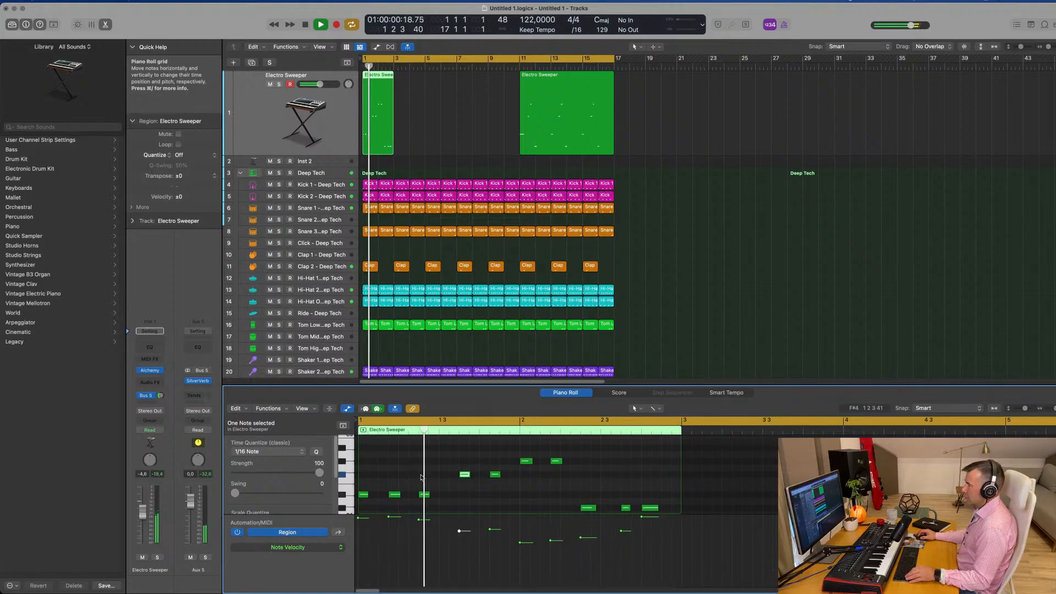
Step: Play through the melody and nudge the second C#4 note in bar 2 slightly earlier
key("super+Left")
key("super+Right")
scroll(448, 479, "right", 2)
scroll(530, 483, "left", 2)
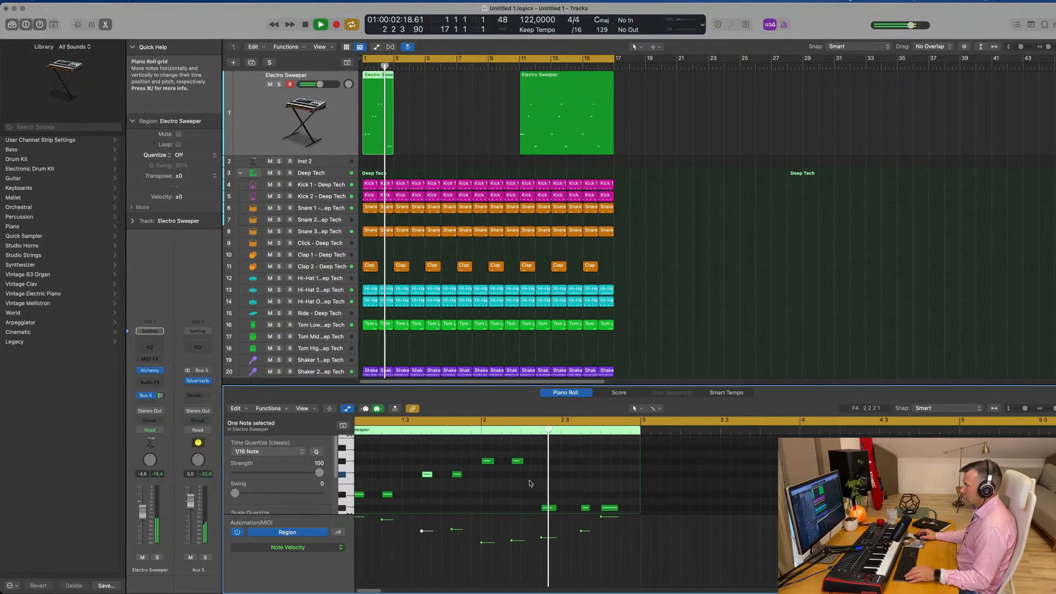
scroll(572, 476, "down", 2)
scroll(572, 476, "down", 1)
key("space")
scroll(561, 471, "right", 1)
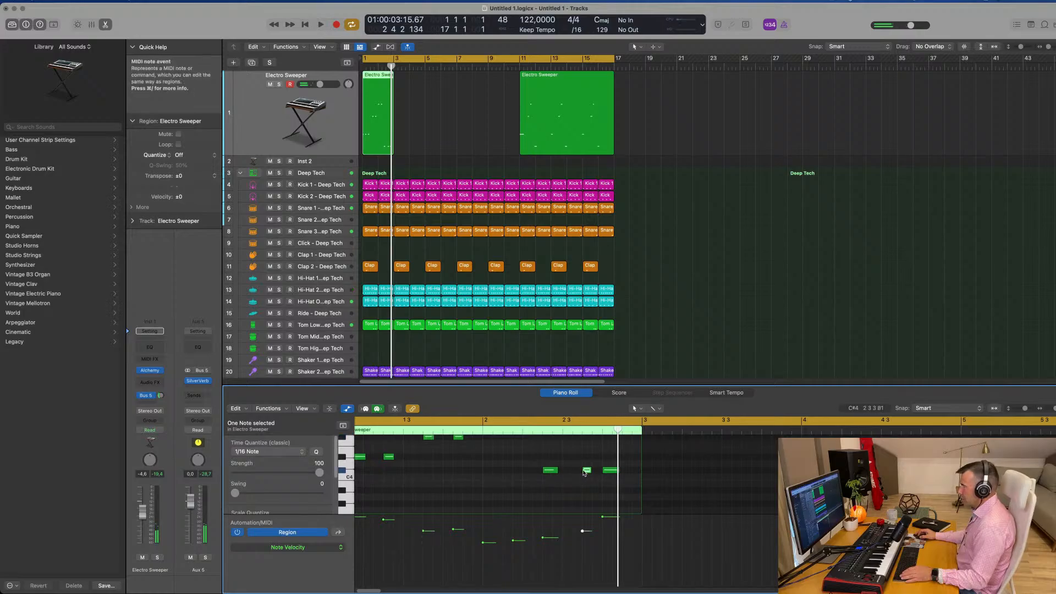
left_click_drag(584, 472, 577, 472)
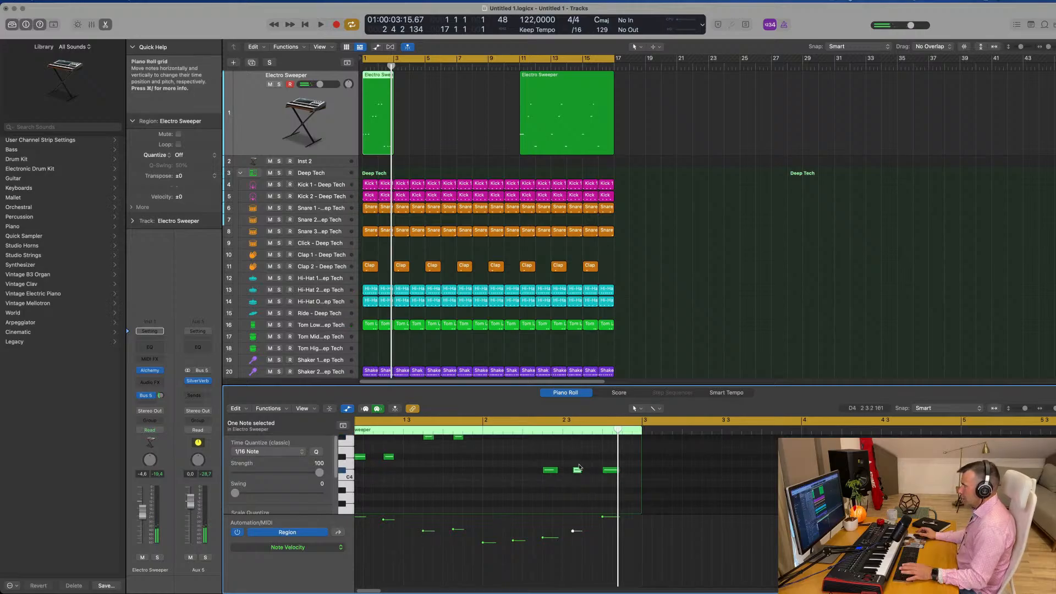
key("space")
scroll(448, 482, "up", 5)
scroll(448, 482, "down", 2)
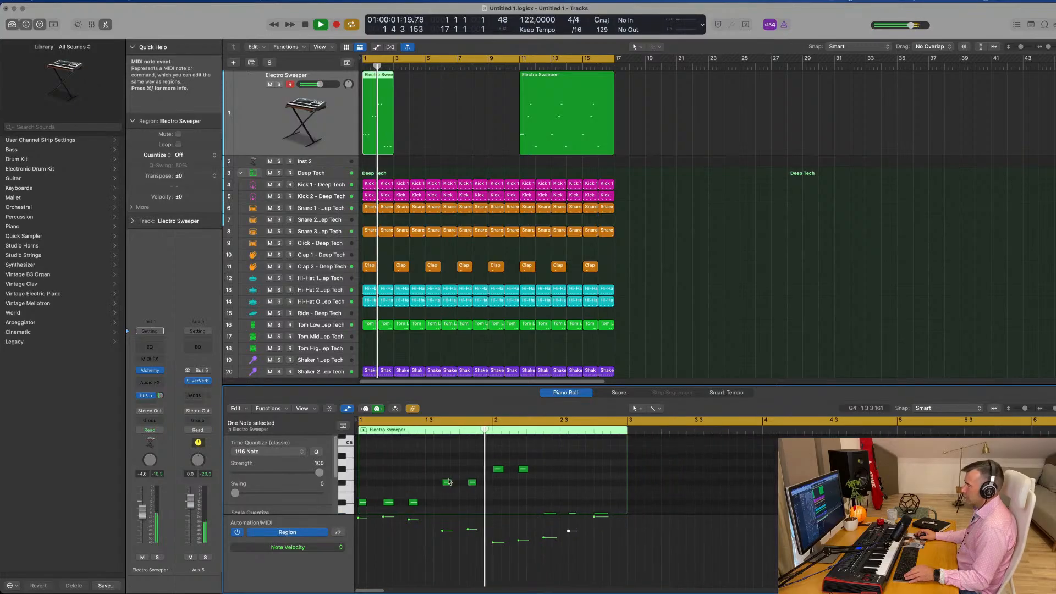
scroll(448, 482, "down", 5)
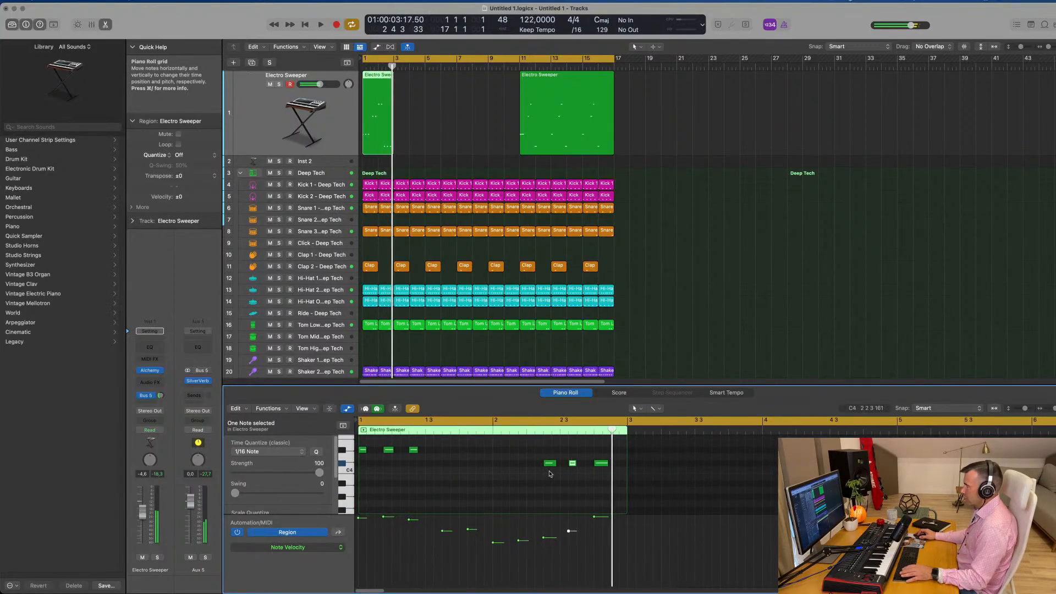
Step: Move the second C#4 note in bar 2 slightly later and the last C#4 note to 2 4 2 1
key("space")
left_click_drag(572, 464, 616, 465)
key("space")
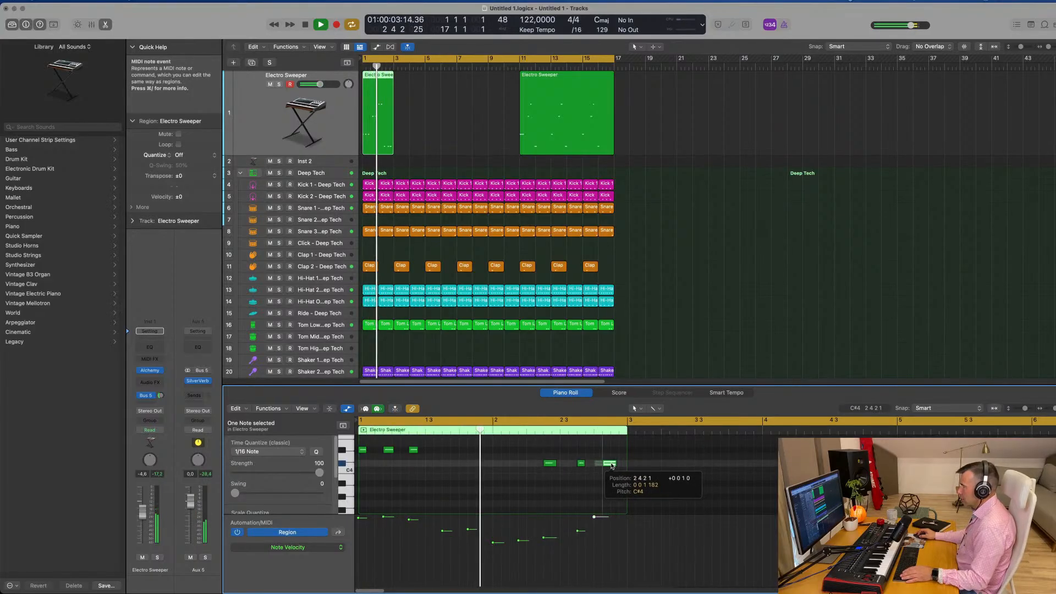
scroll(616, 465, "down", 5)
scroll(461, 478, "up", 5)
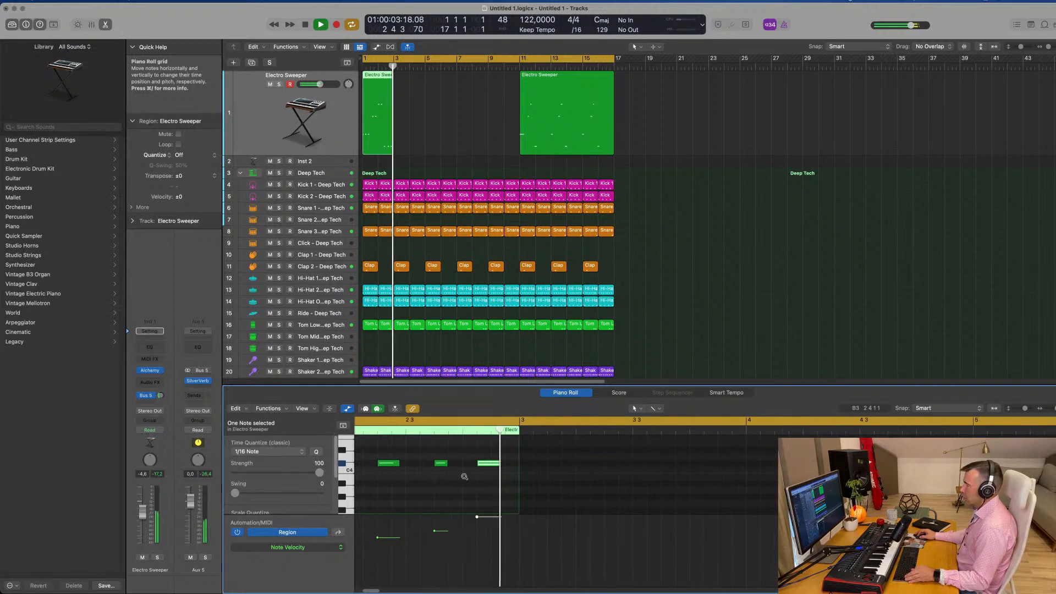
key("space")
key("space")
Step: Delete the Electro Sweeper region at bar 11 and select the two-bar region at bar 1
left_click(556, 110)
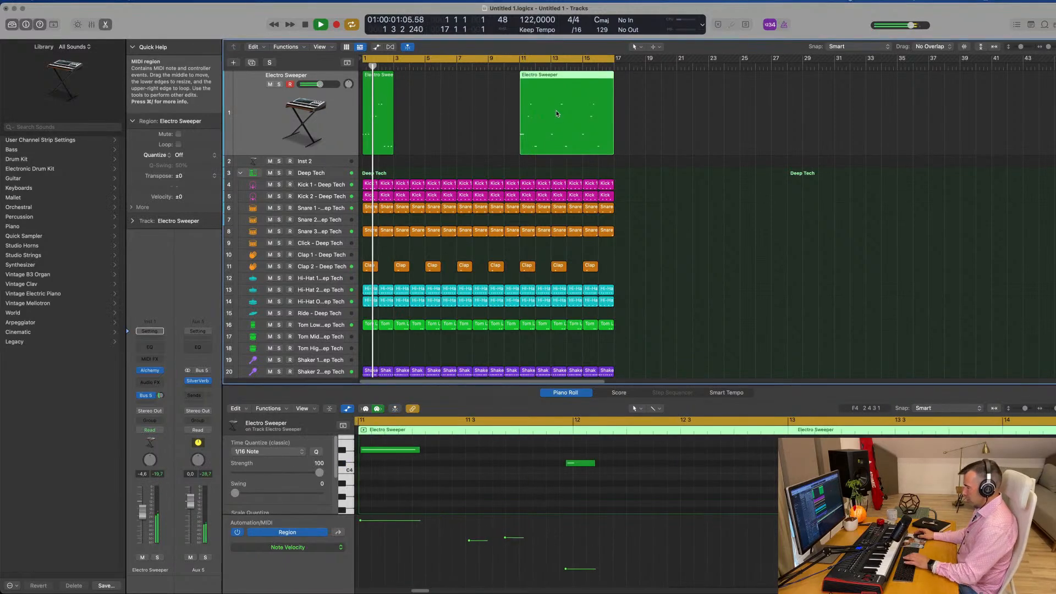
key("Delete")
left_click_drag(456, 105, 344, 131)
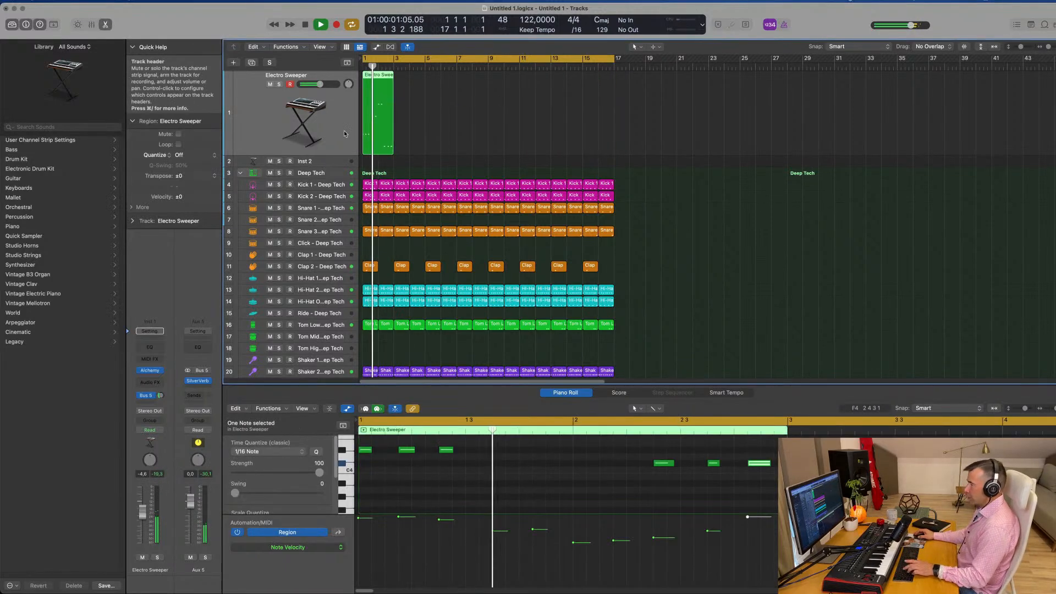
key("super+t")
key("super+r")
key("super+z")
key("super+z")
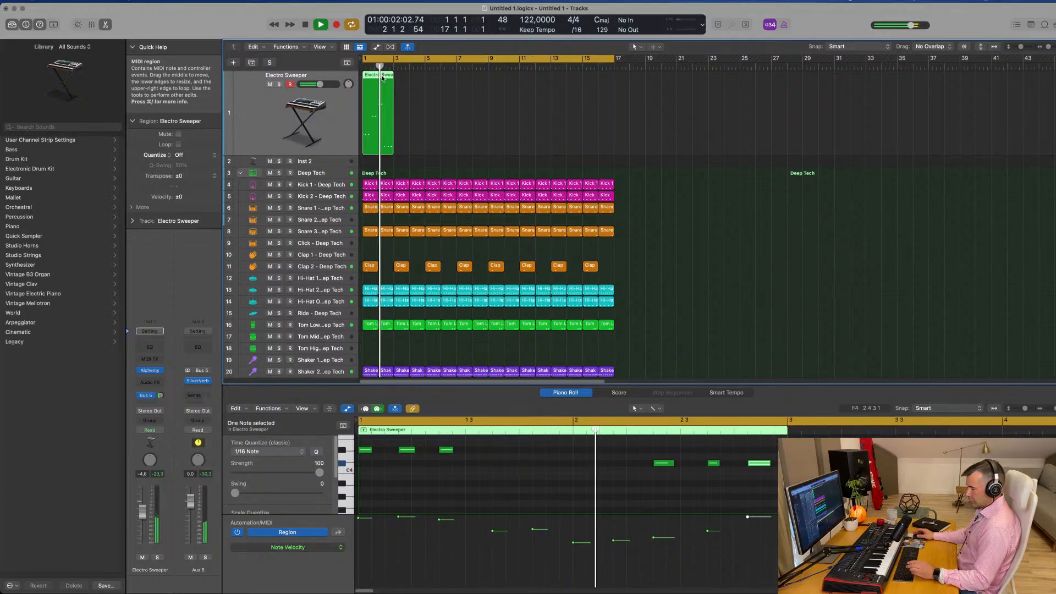
Step: Repeat the two-bar Electro Sweeper region until eight copies fill the track up to bar 17, and play from the start
key("super+r")
scroll(479, 98, "up", 3)
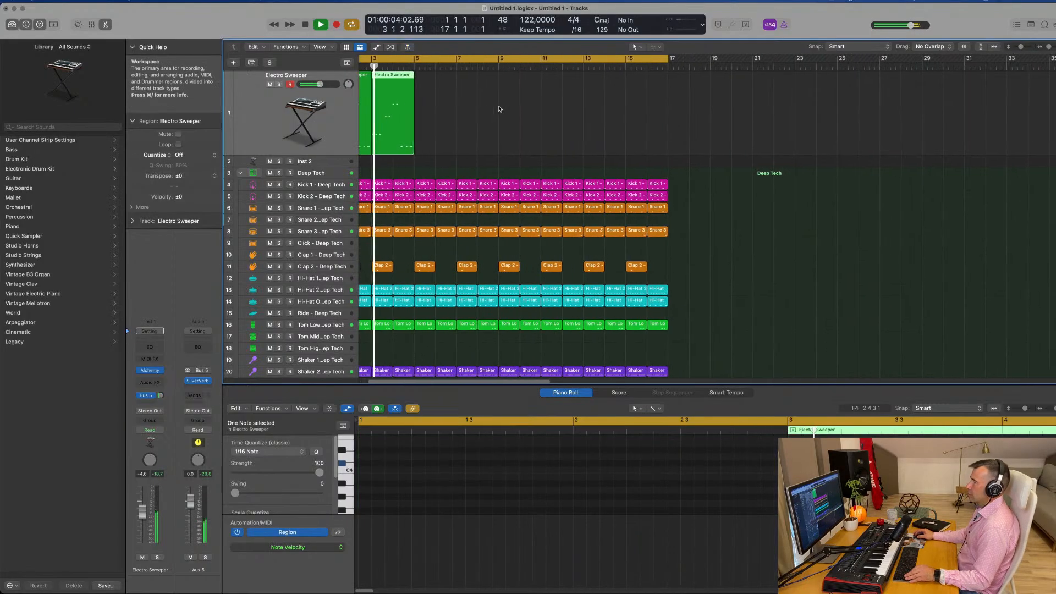
scroll(498, 110, "down", 2)
left_click(338, 137)
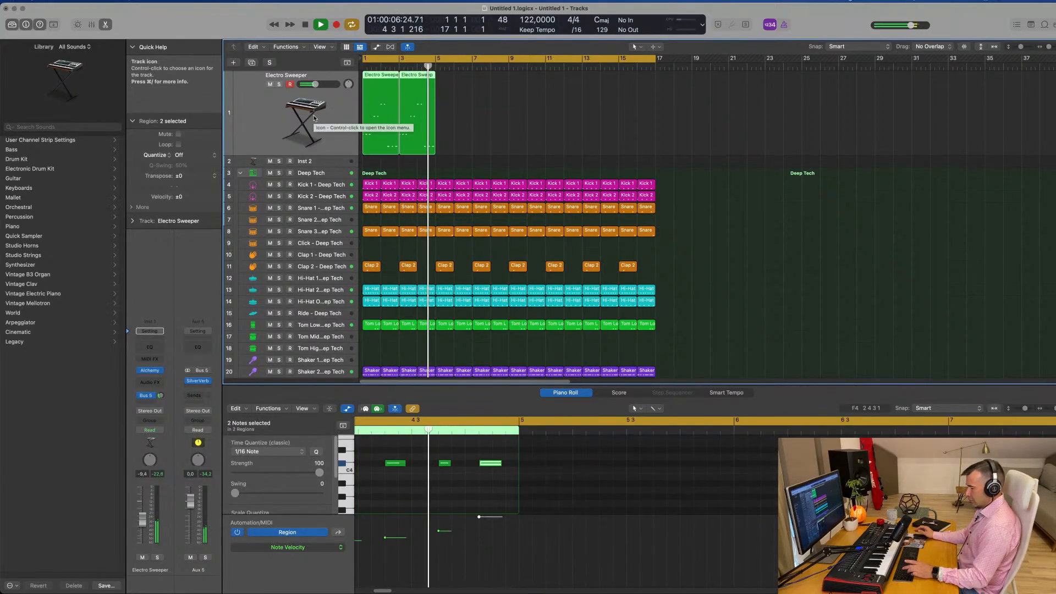
key("super+r")
key("super+r")
key("super+r")
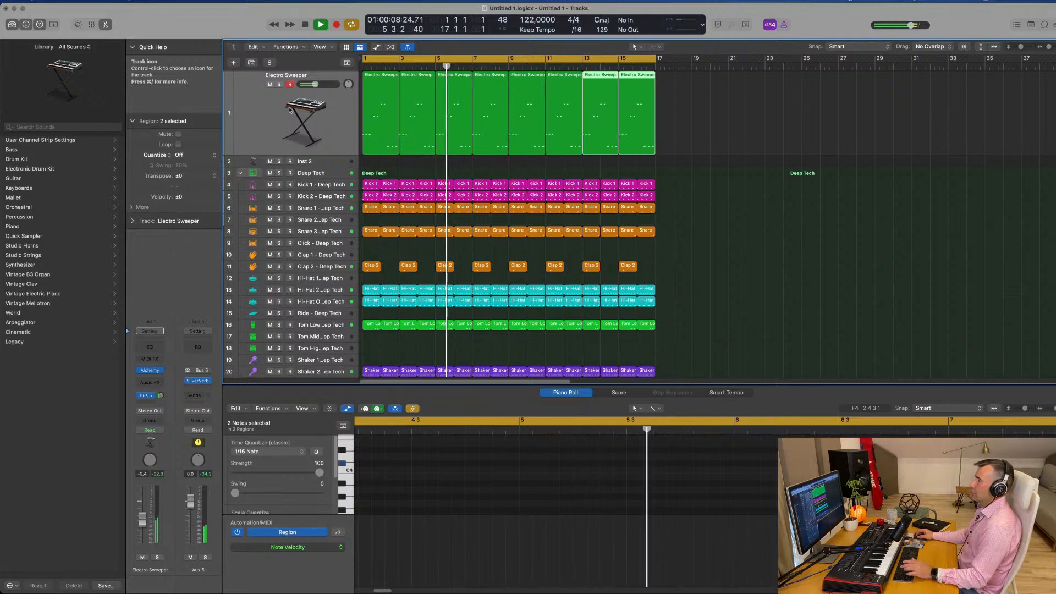
left_click(259, 127)
key("Return")
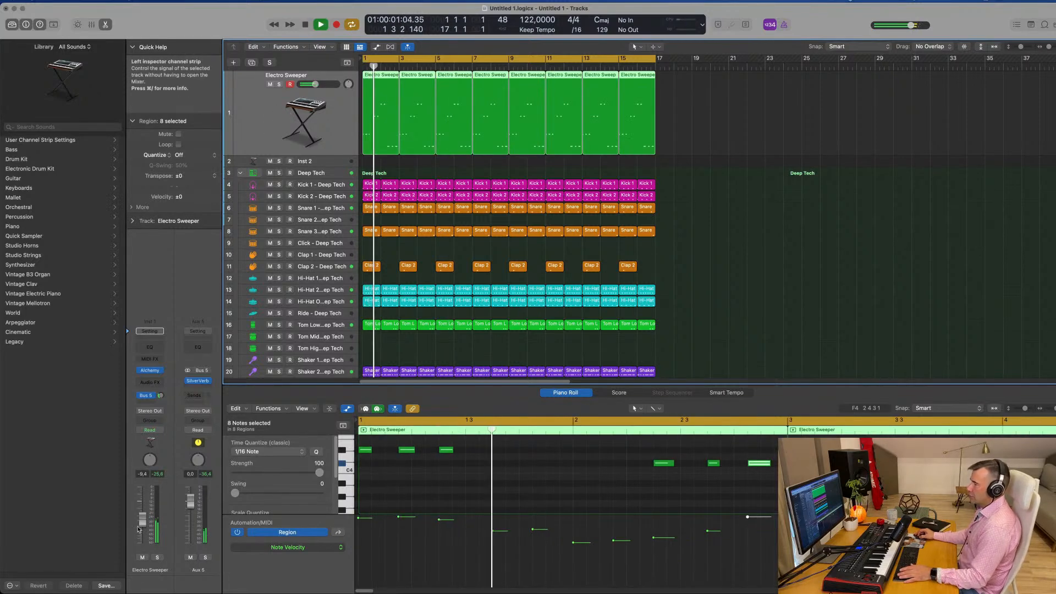
Step: Audition the performance snapshots of the Electro Sweeper's Alchemy instrument, return to Electro Buzz and close the plug-in
left_click(149, 372)
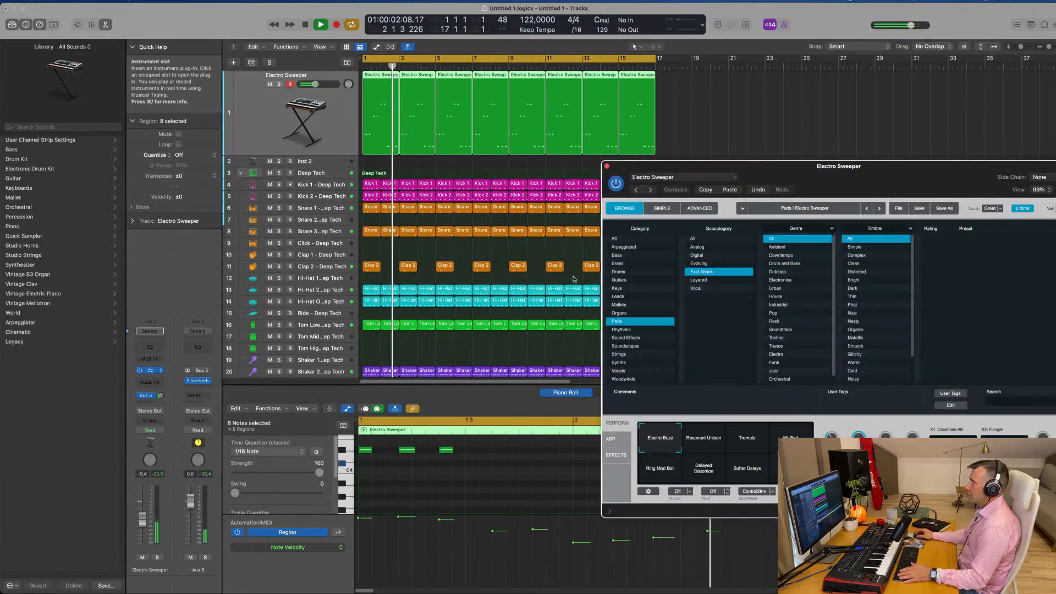
left_click_drag(824, 171, 500, 141)
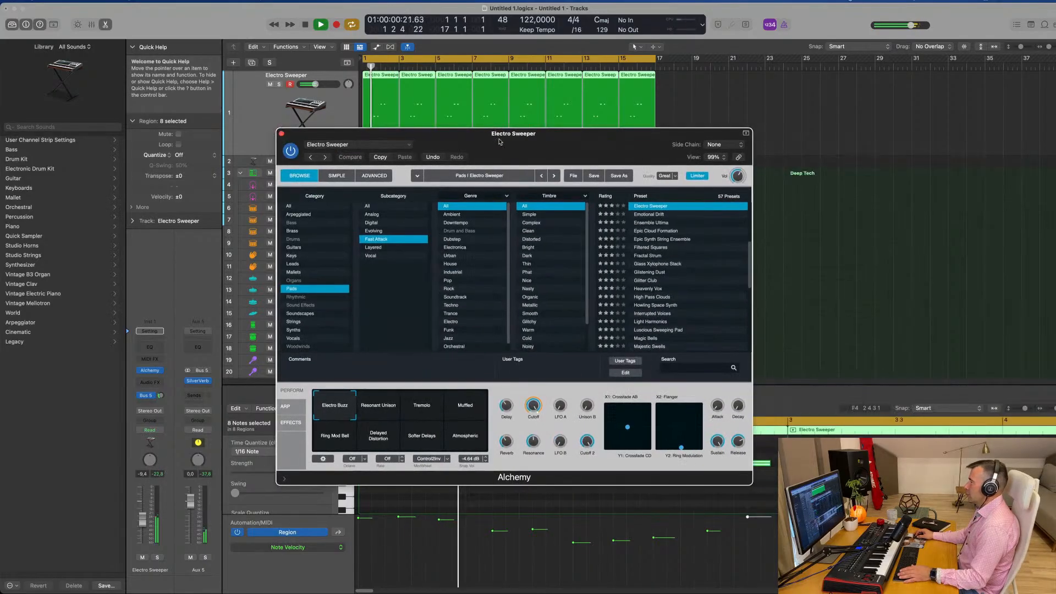
left_click(386, 409)
left_click(425, 405)
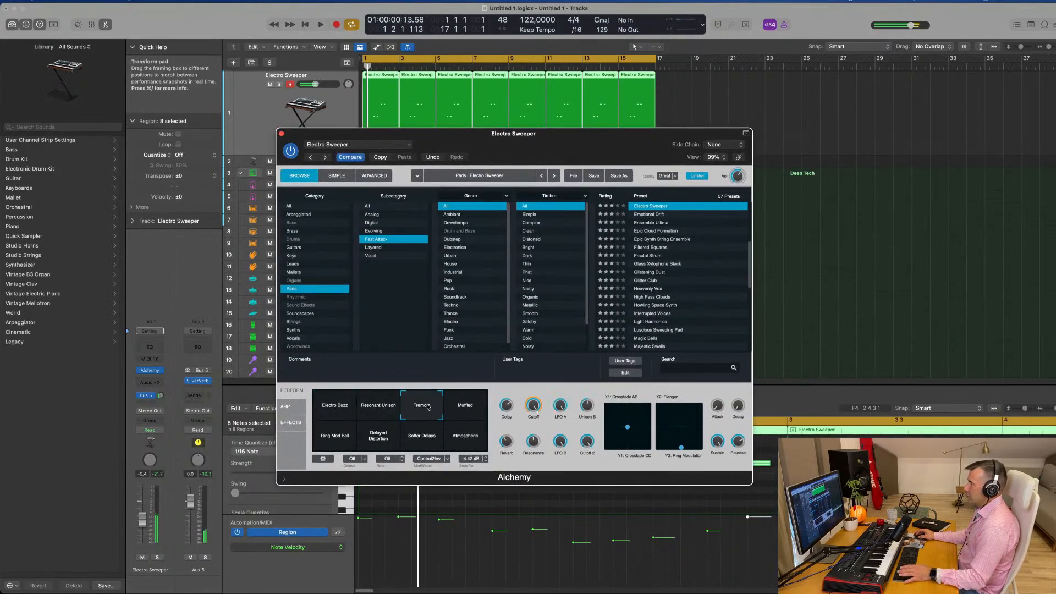
left_click(466, 407)
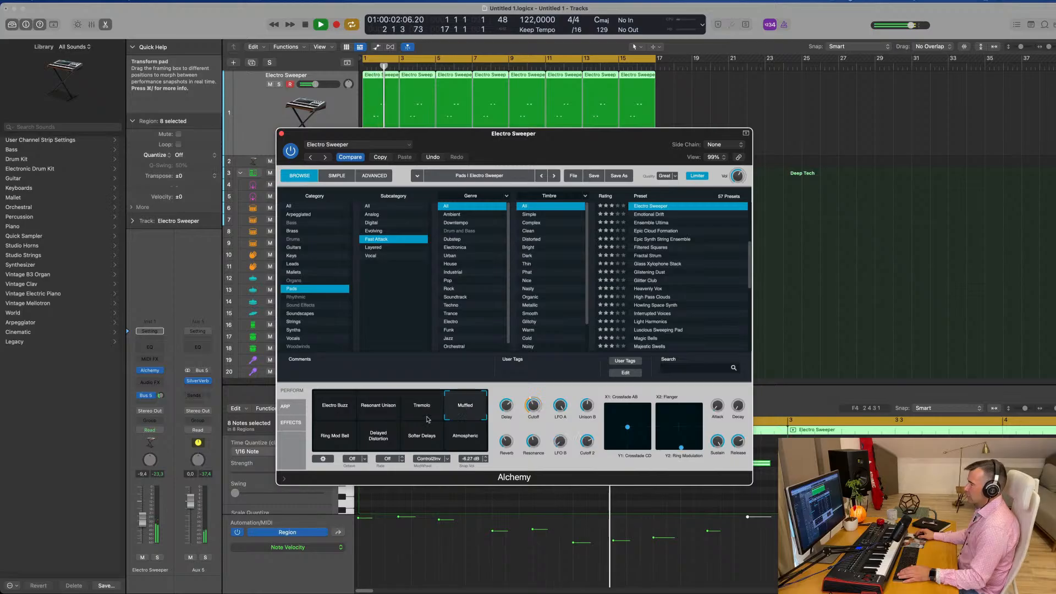
left_click(340, 440)
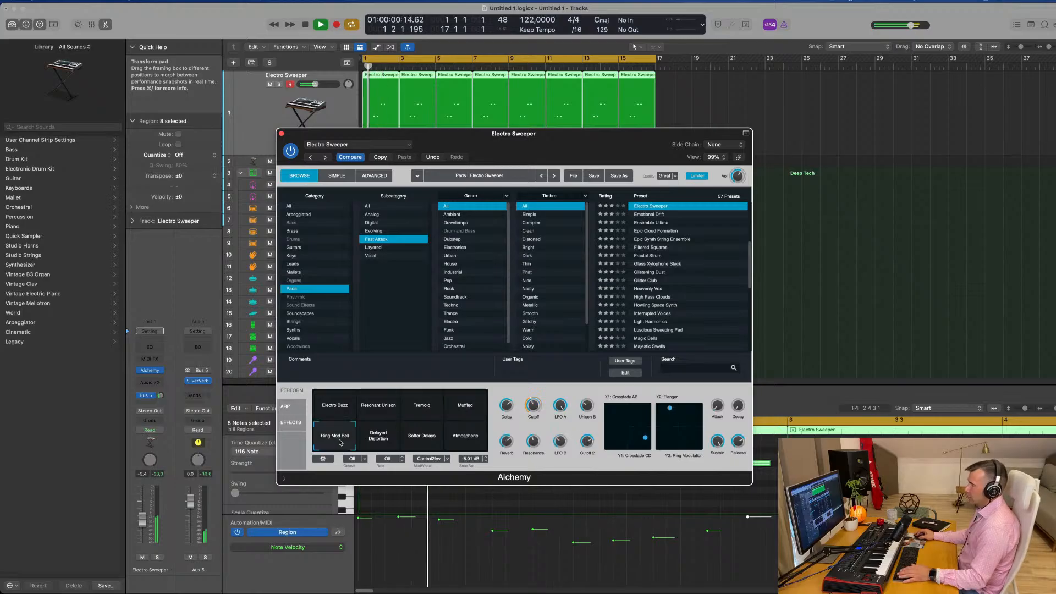
left_click(380, 439)
left_click(419, 439)
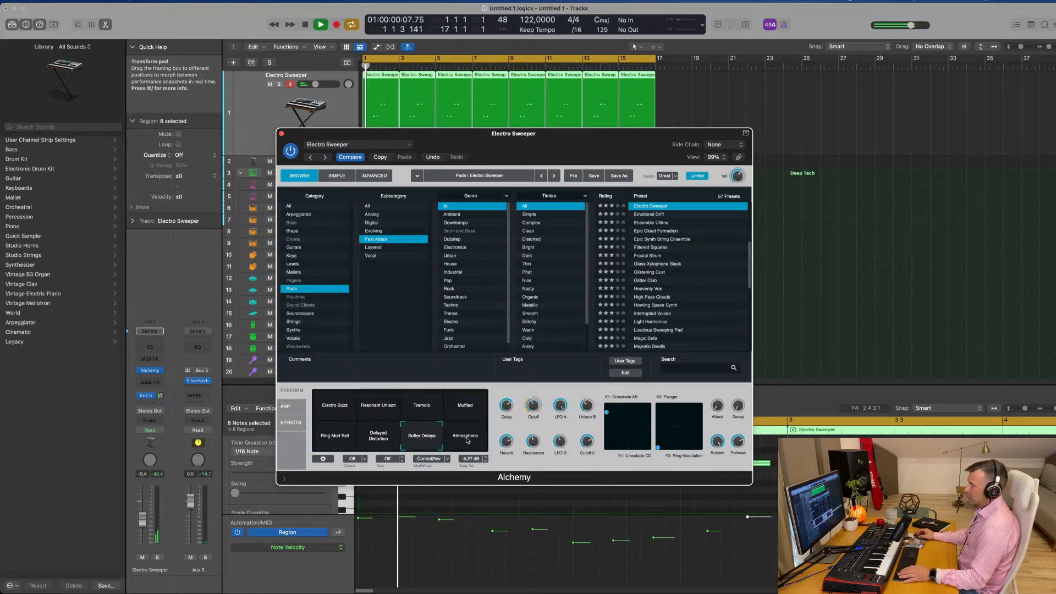
left_click(467, 441)
left_click(463, 410)
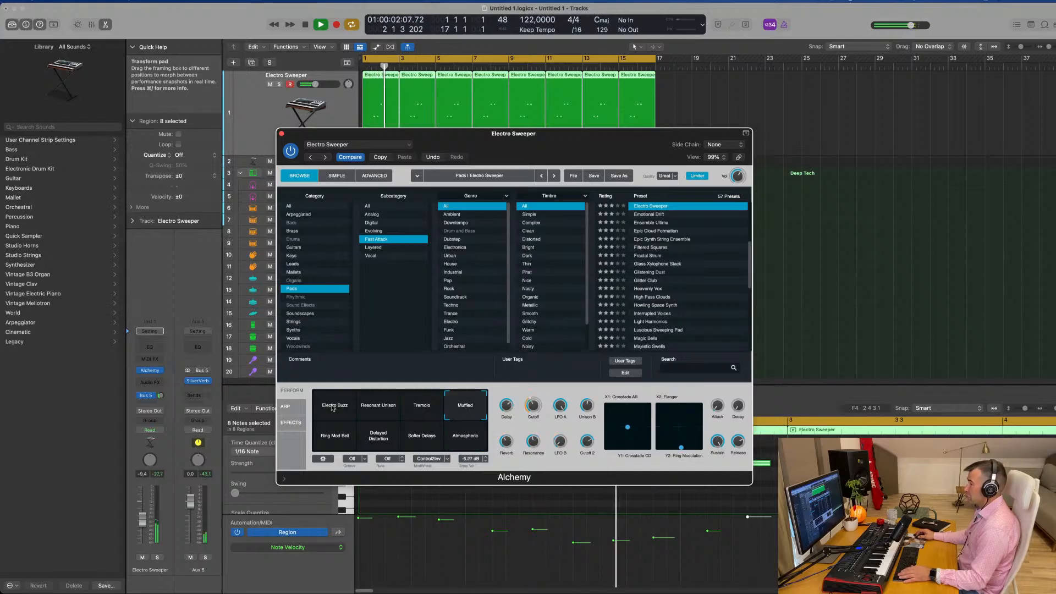
left_click(332, 409)
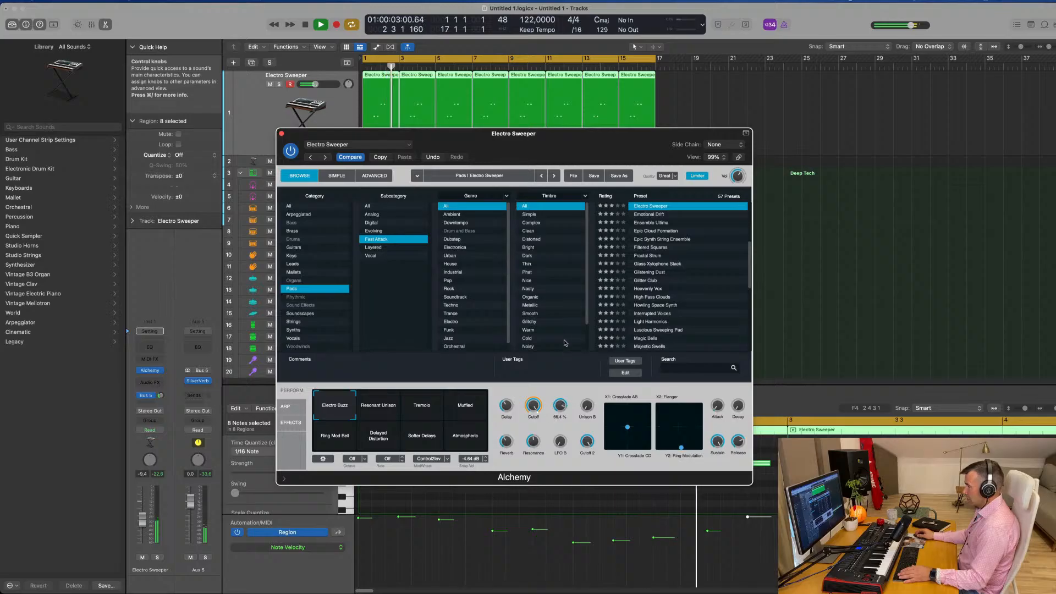
left_click_drag(497, 149, 539, 154)
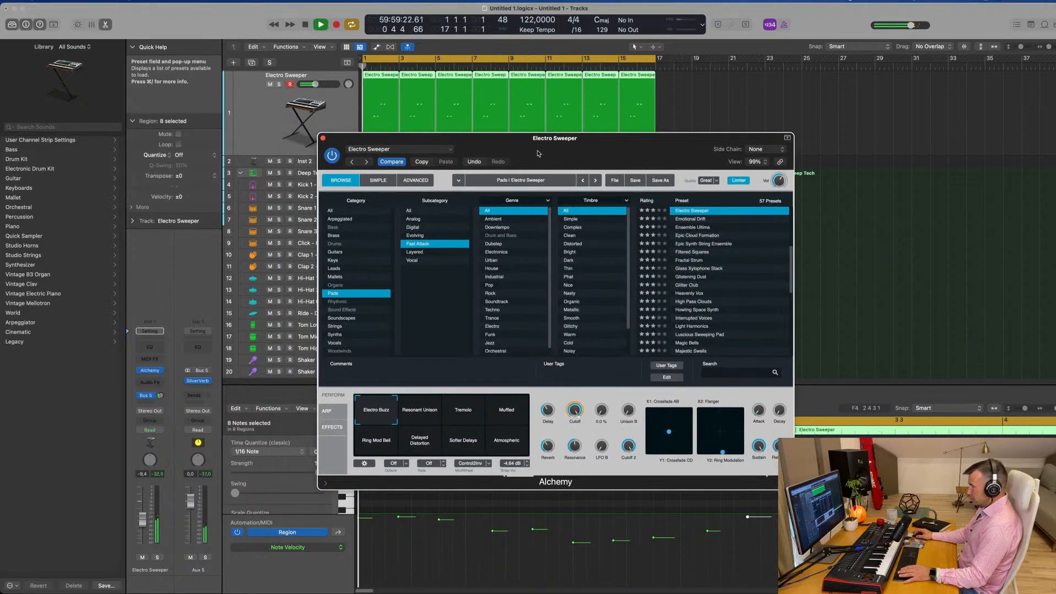
left_click(324, 138)
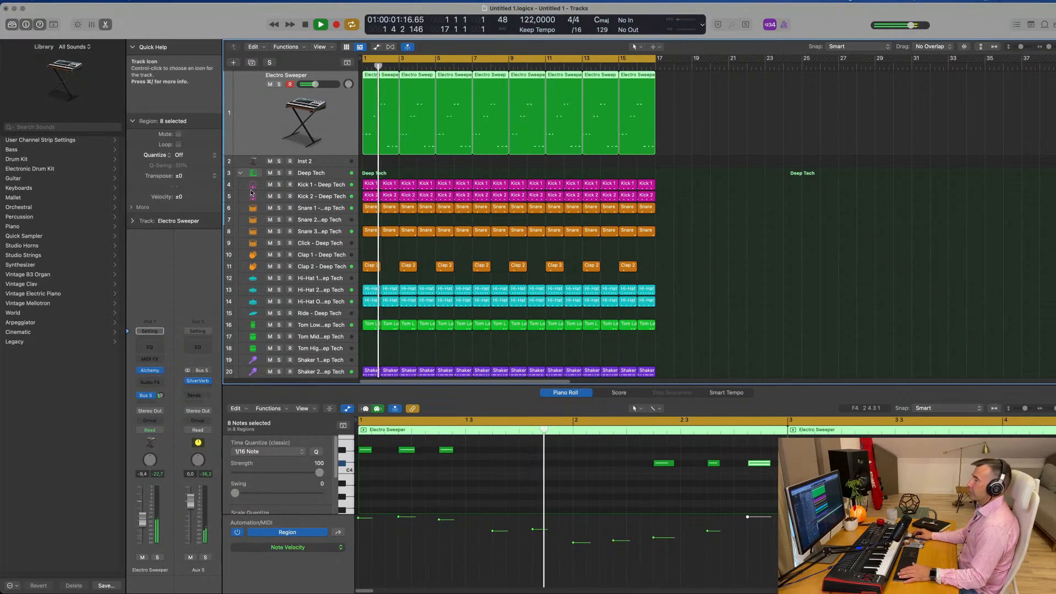
Step: Select the Inst 2 track and insert a Compressor as its first audio effect
left_click(332, 162)
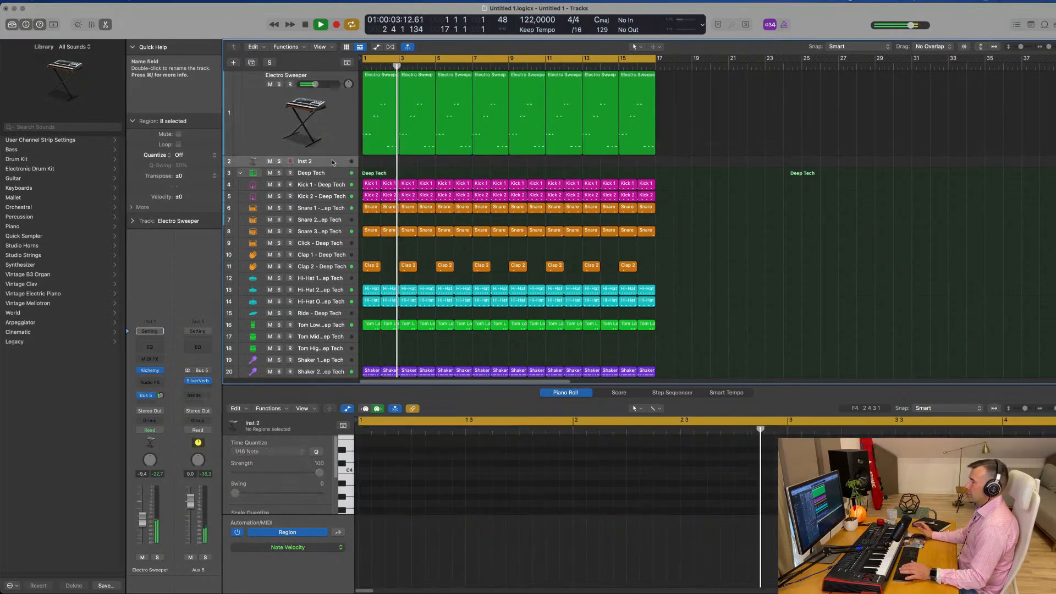
key("Return")
left_click(147, 328)
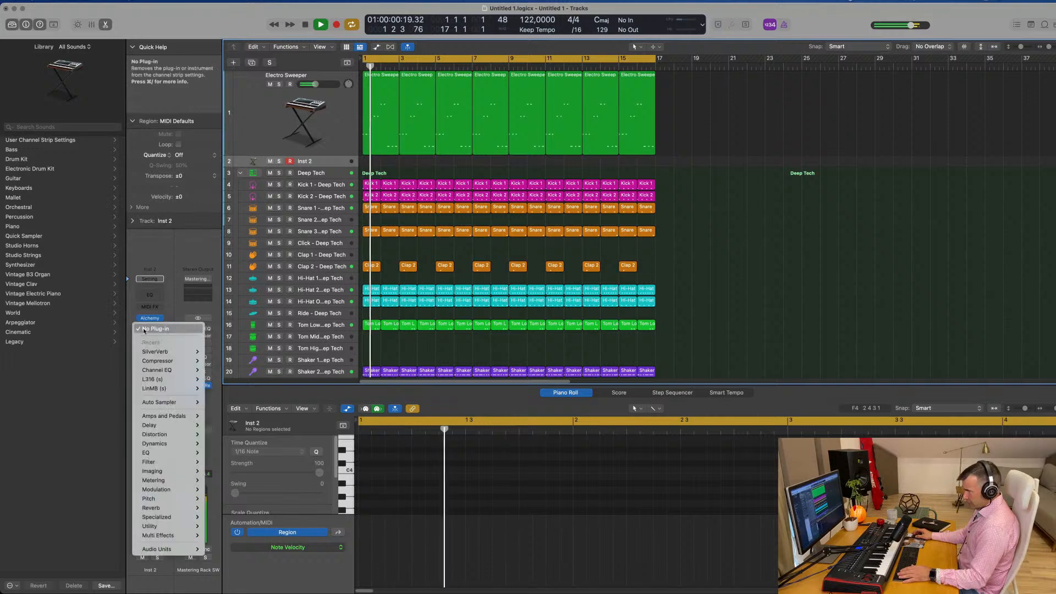
mouse_move(187, 361)
left_click(231, 364)
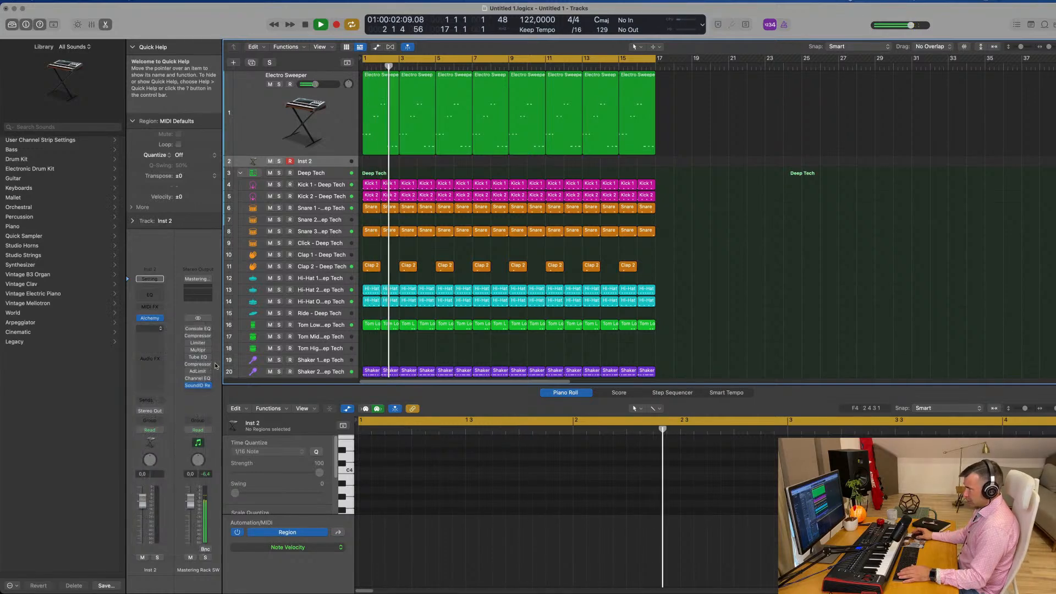
Step: Set the Compressor's side chain source to Kick 1 - Deep Tech (Inst 3)
left_click_drag(604, 123, 617, 120)
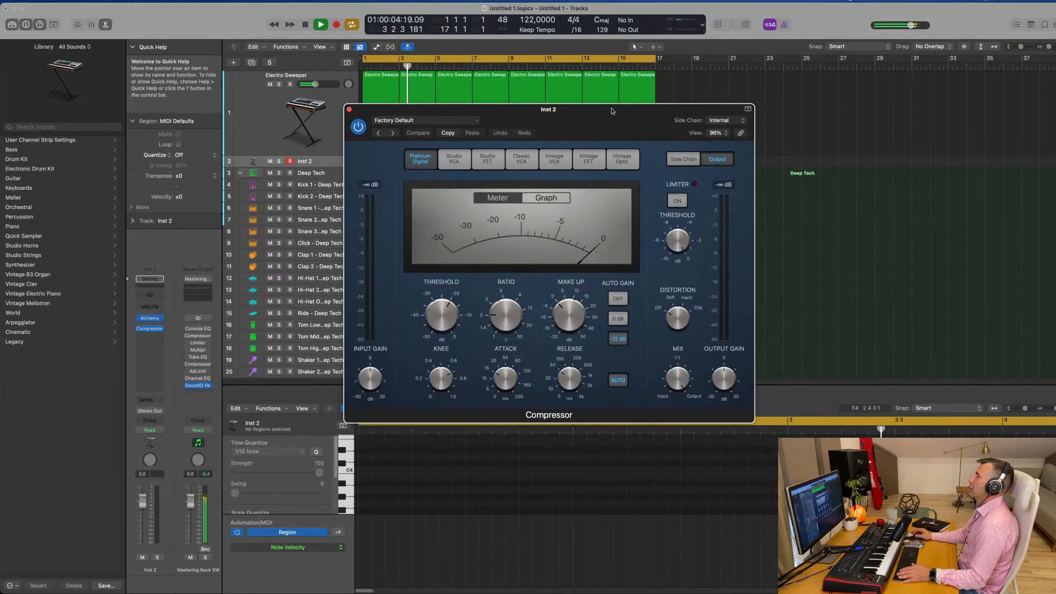
left_click(718, 120)
mouse_move(723, 144)
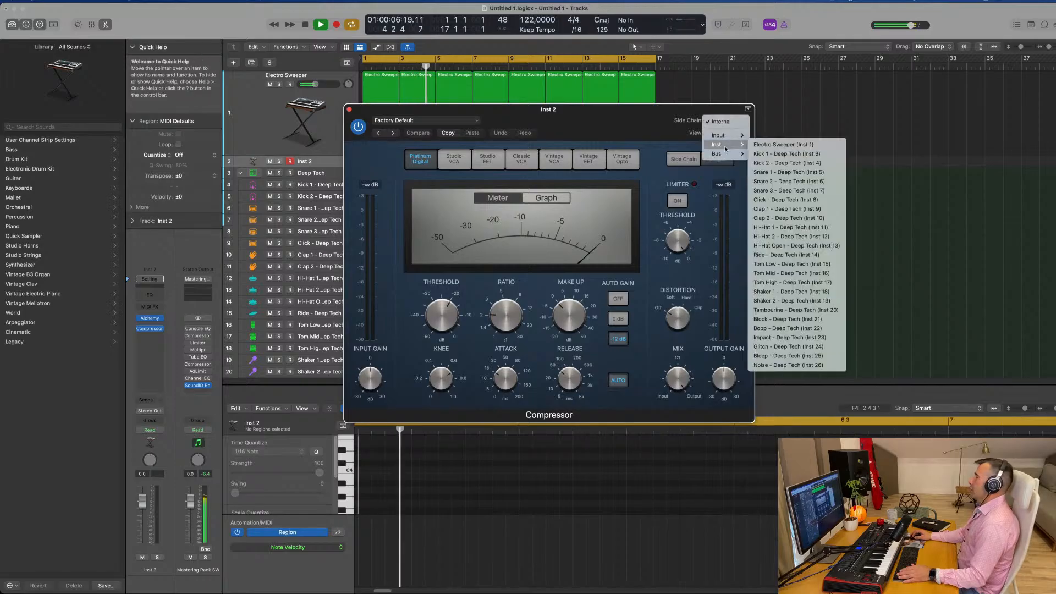
left_click(786, 154)
left_click_drag(632, 109, 773, 122)
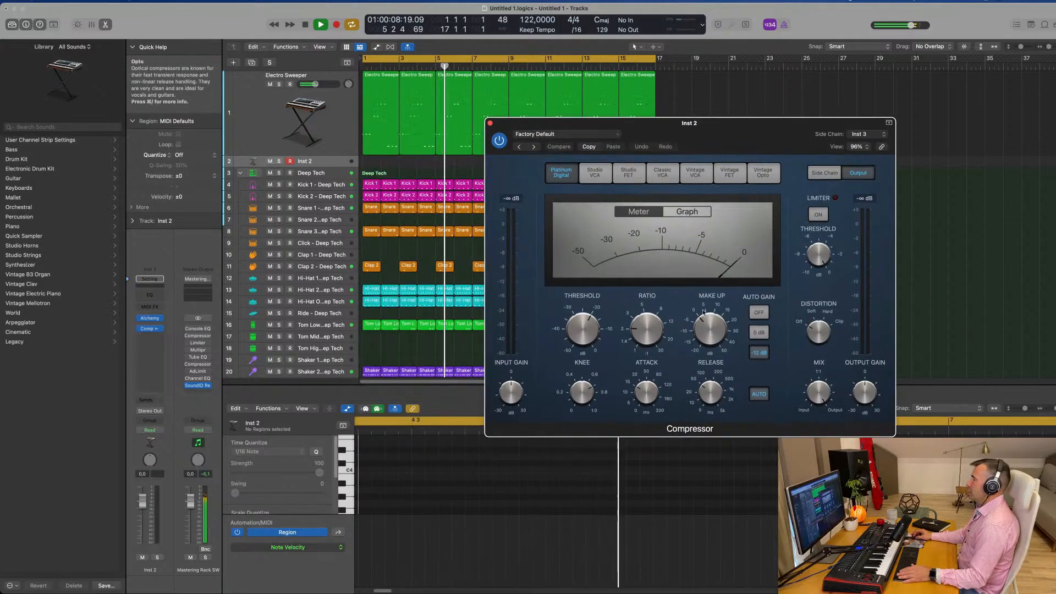
Step: Turn off the Compressor's auto release, shorten its release and attack, raise the ratio, and move the window clear of the tracks
left_click_drag(706, 387, 707, 411)
left_click(759, 394)
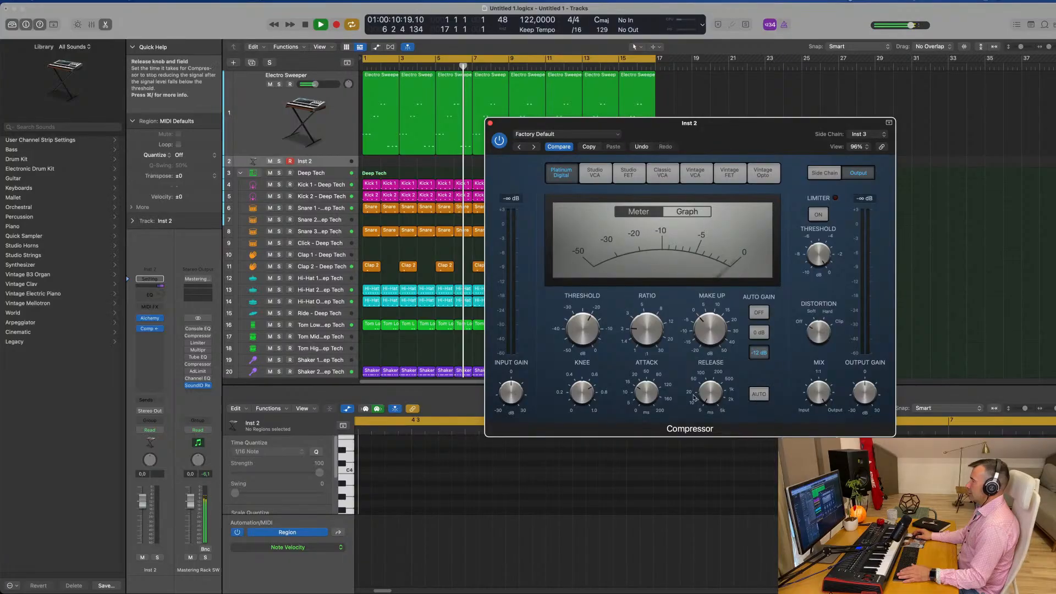
left_click_drag(646, 390, 647, 410)
left_click_drag(652, 330, 653, 308)
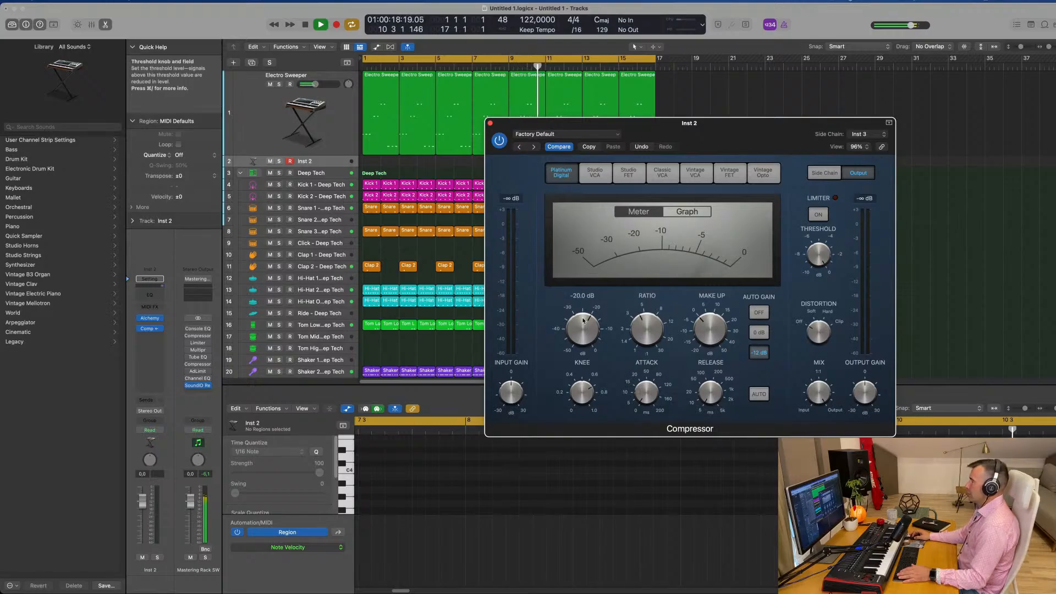
left_click_drag(605, 122, 729, 117)
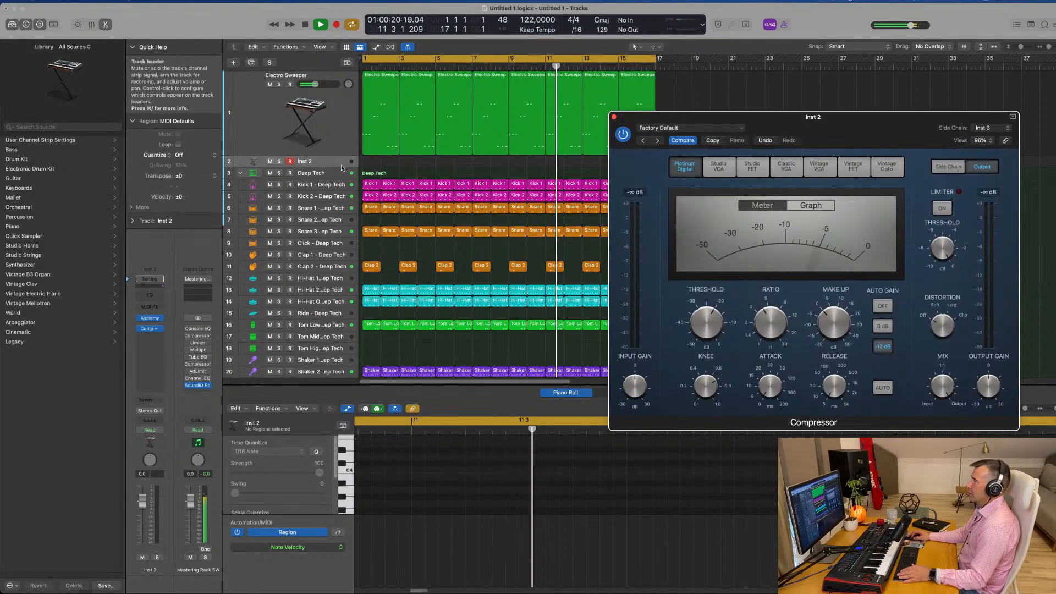
Step: Enlarge the Inst 2 track and load the Voice Bass preset from the Bass category of its Alchemy instrument
left_click_drag(340, 169, 339, 217)
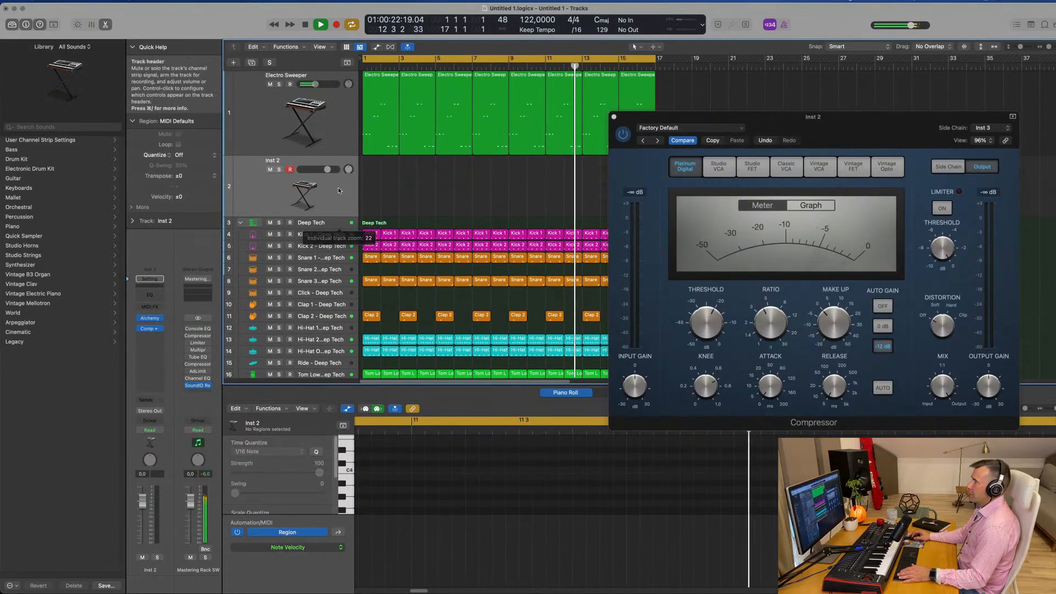
left_click(147, 318)
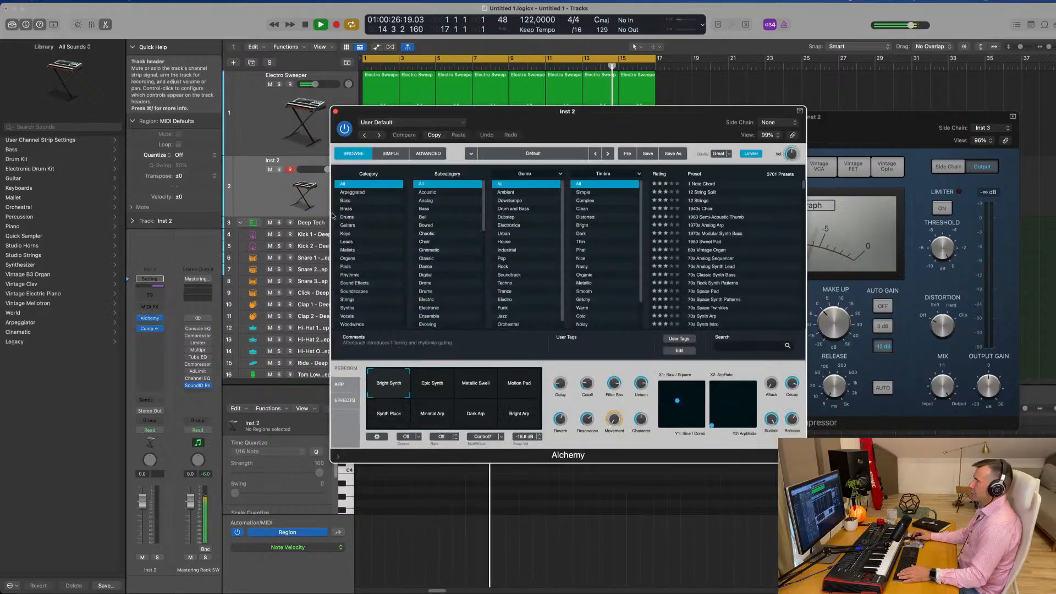
left_click(352, 201)
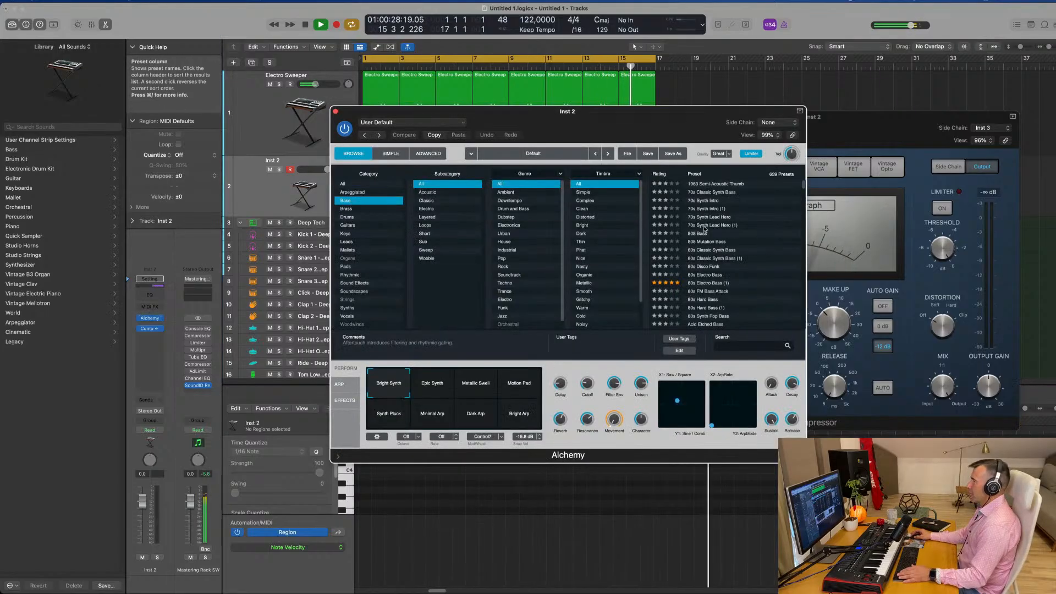
scroll(716, 237, "down", 15)
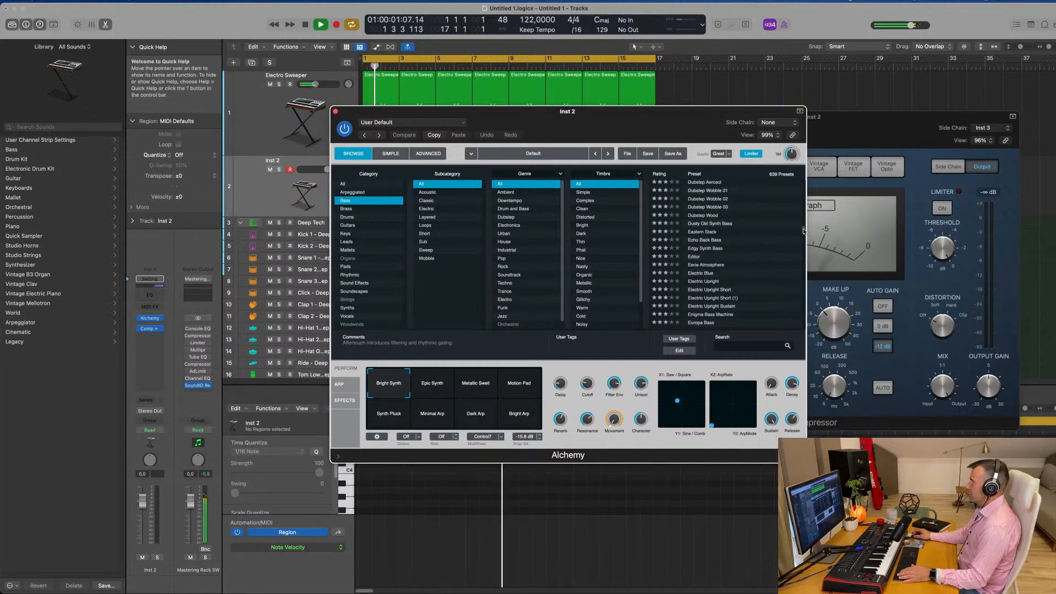
scroll(803, 231, "down", 20)
left_click(704, 261)
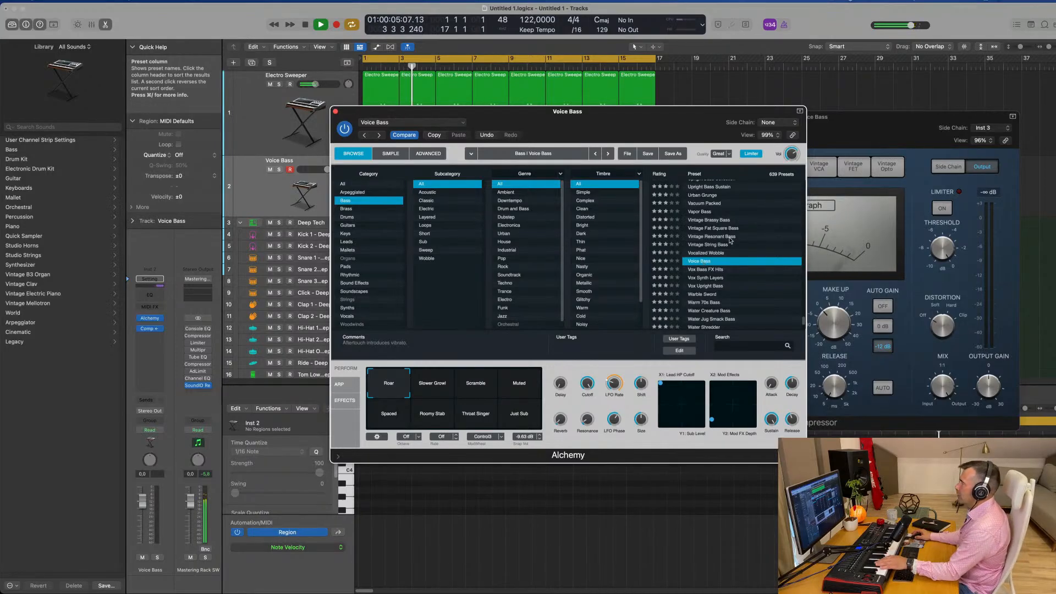
left_click_drag(494, 111, 580, 177)
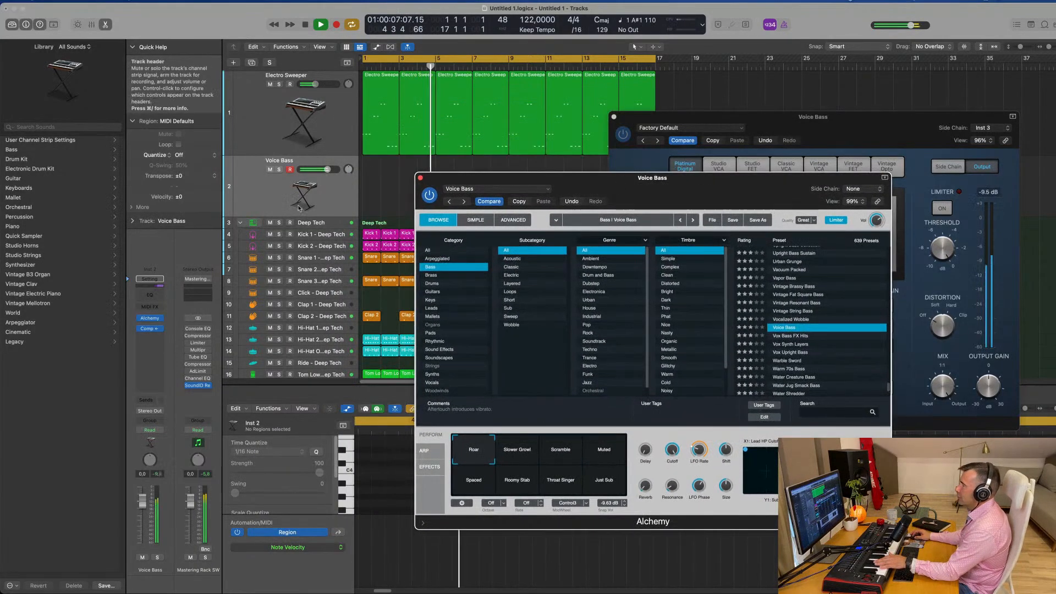
Step: Lower the Voice Bass track volume to about -5.5 dB and audition Alchemy's performance snapshots from Slower Growl onward, ending on Just Sub
left_click_drag(142, 501, 141, 527)
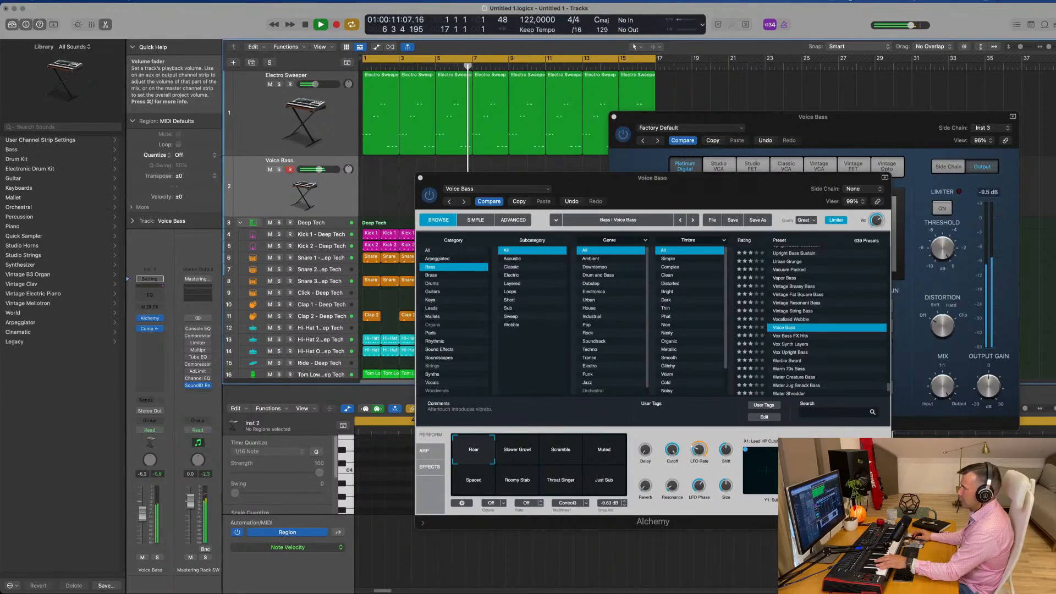
left_click(524, 455)
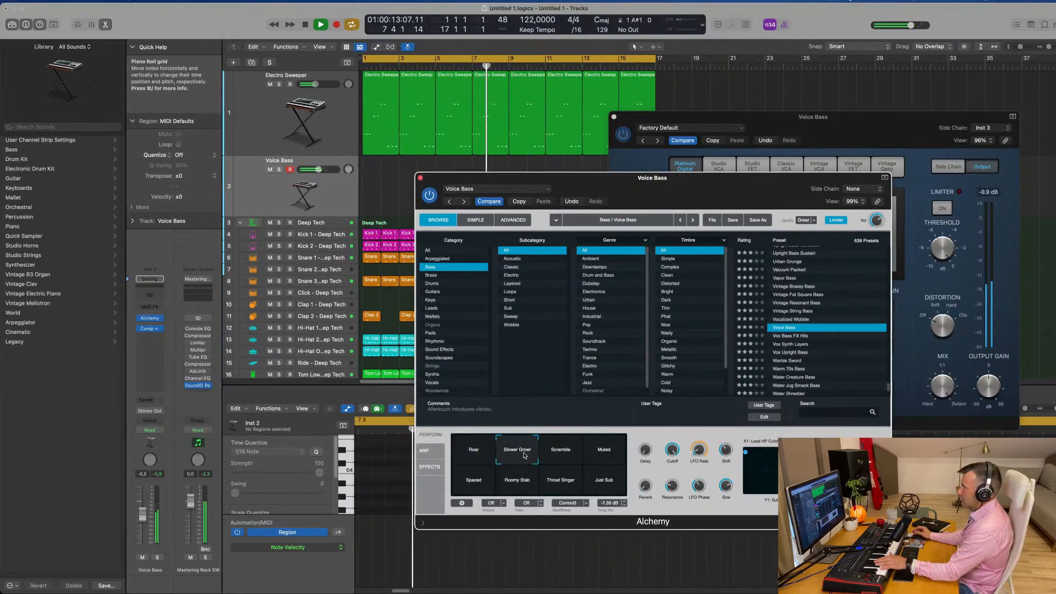
left_click(552, 455)
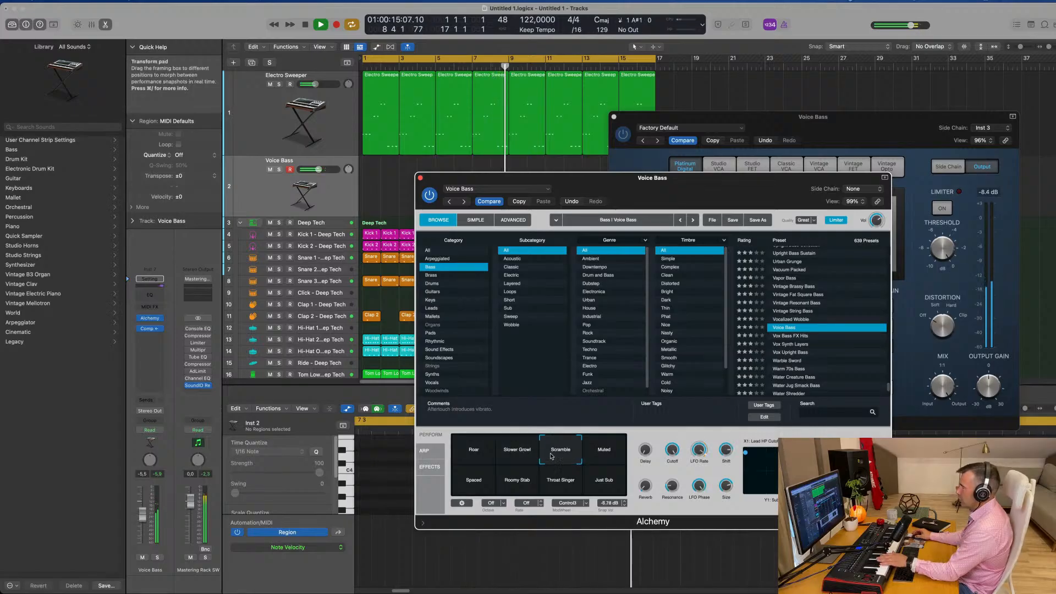
left_click(610, 453)
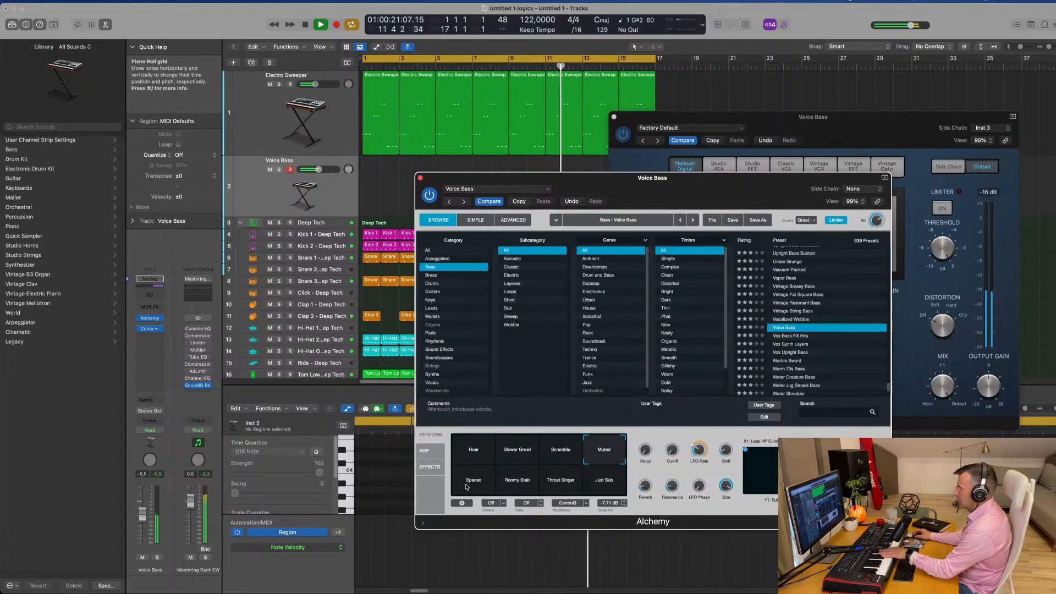
left_click(472, 485)
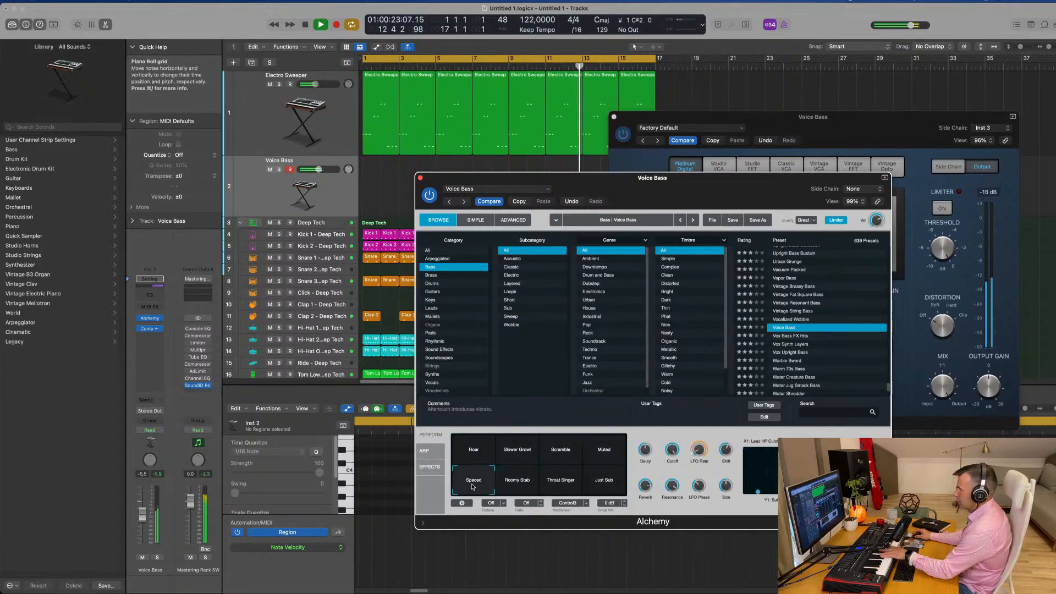
left_click(516, 486)
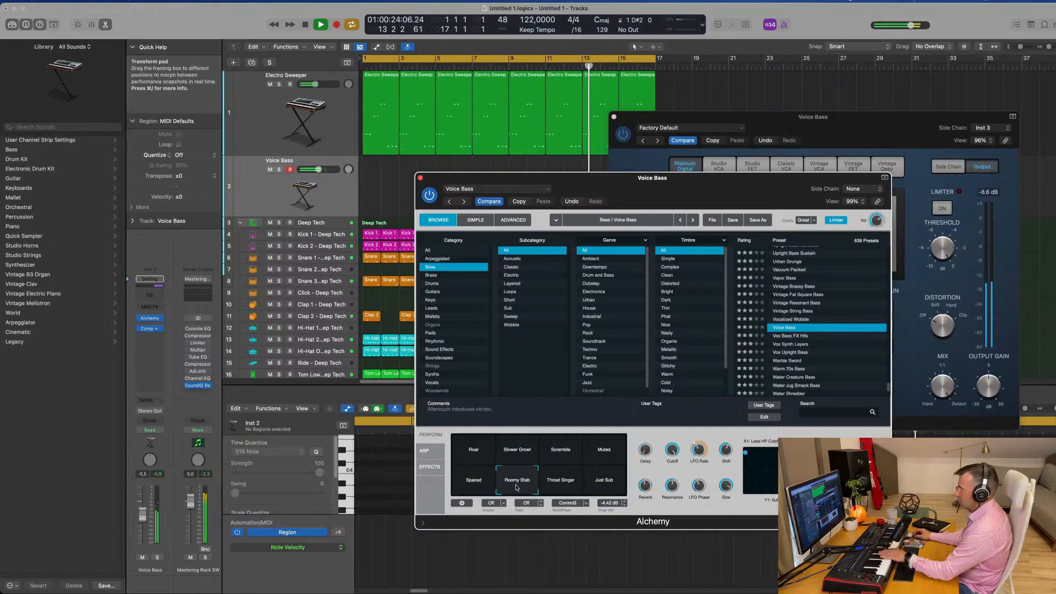
left_click(565, 486)
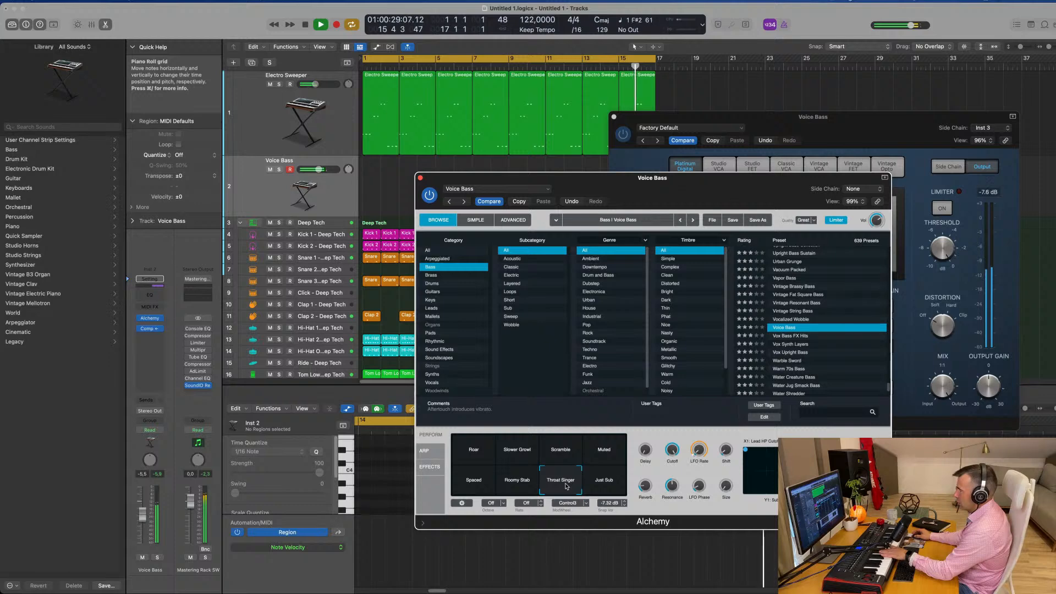
left_click(598, 485)
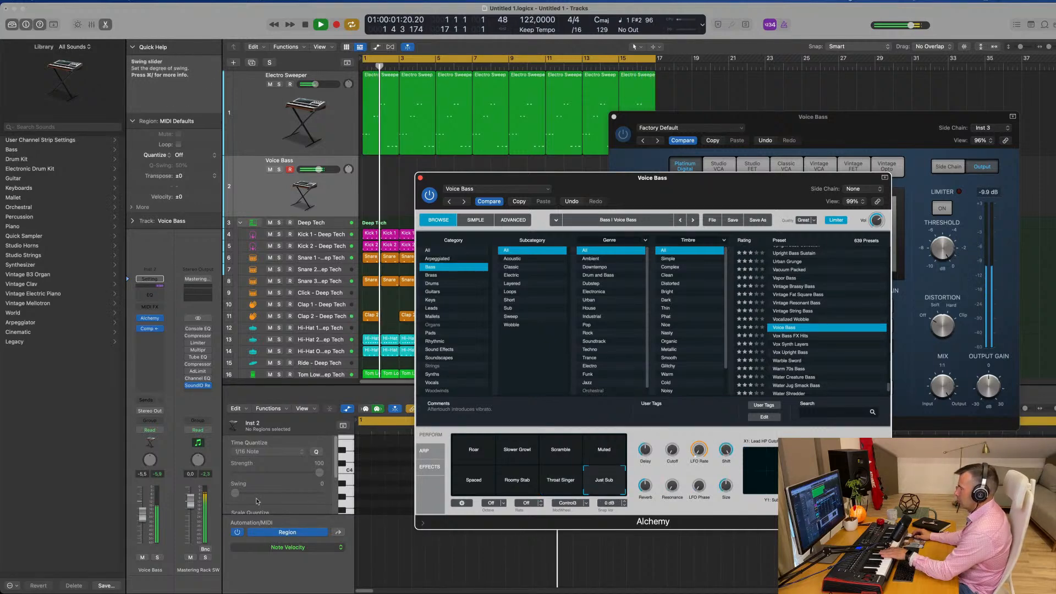
Step: Set the Voice Bass volume to -6.2 dB, record a four-note bass line over eight bars, and move its region to bar 1
left_click_drag(143, 513, 145, 533)
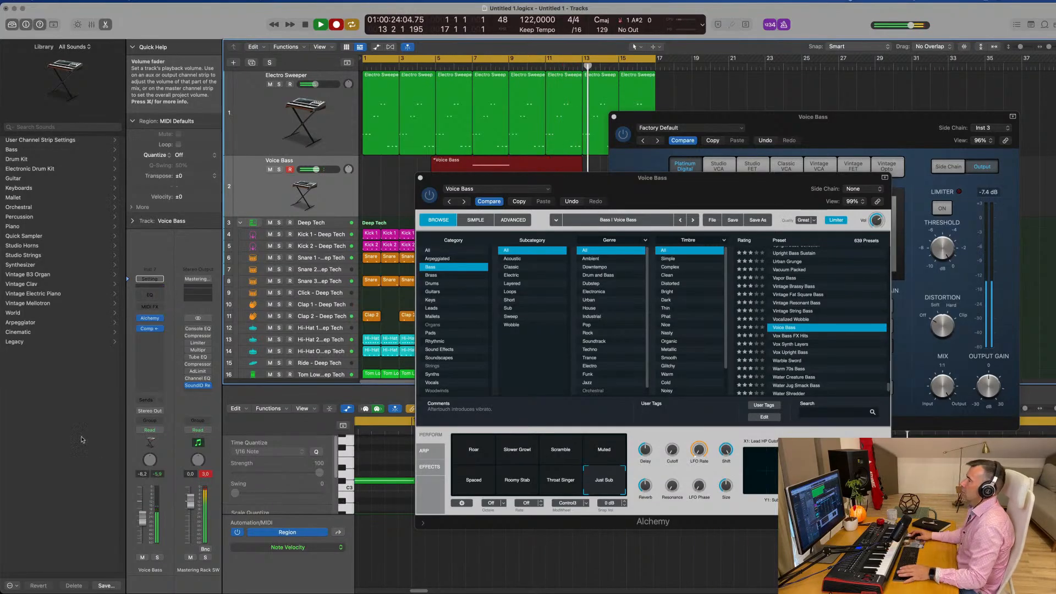
key("space")
left_click_drag(653, 177, 991, 262)
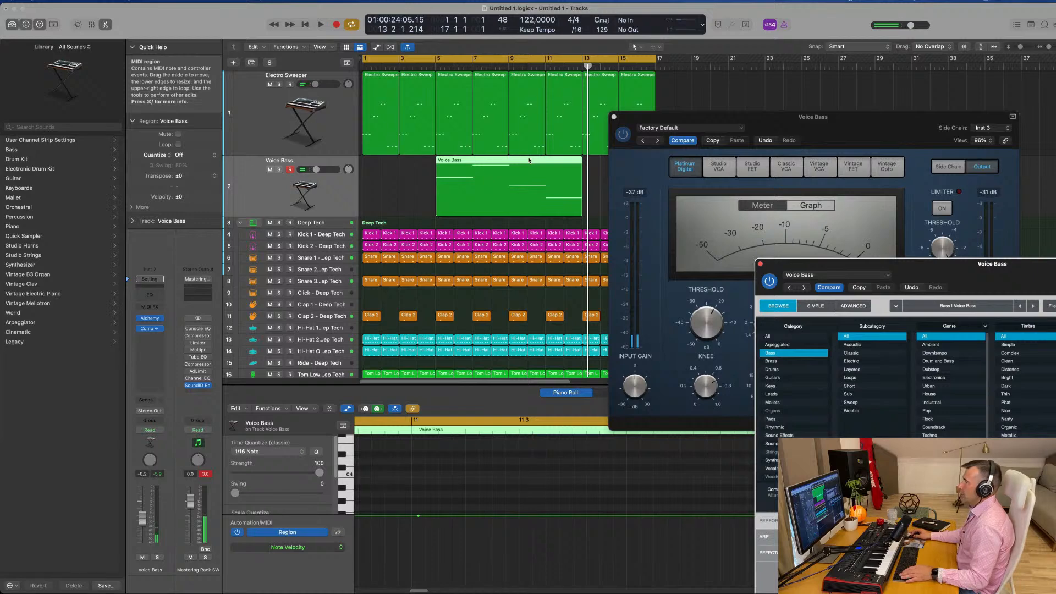
left_click_drag(529, 160, 456, 161)
key("e")
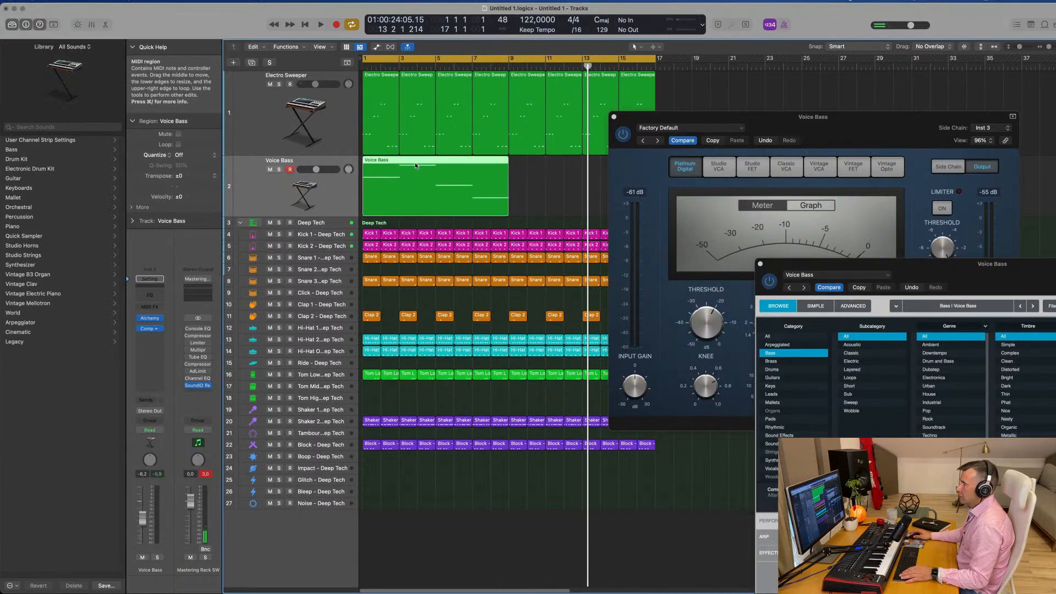
Step: Open the Voice Bass region in the Piano Roll and review its four notes while playing the track from the start
double_click(437, 162)
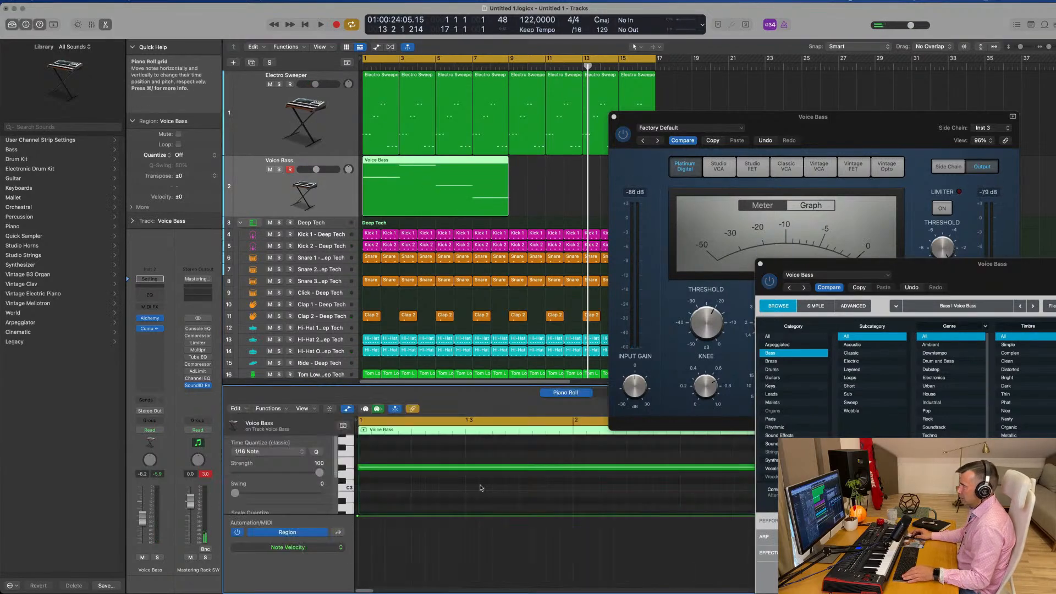
left_click(458, 491, "ctrl+alt")
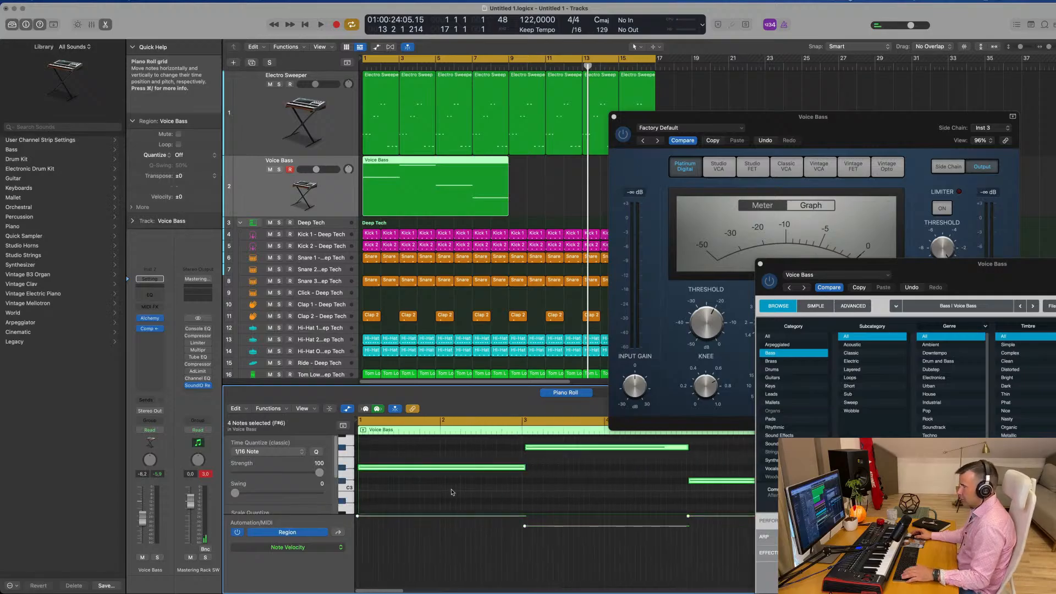
key("Return")
key("space")
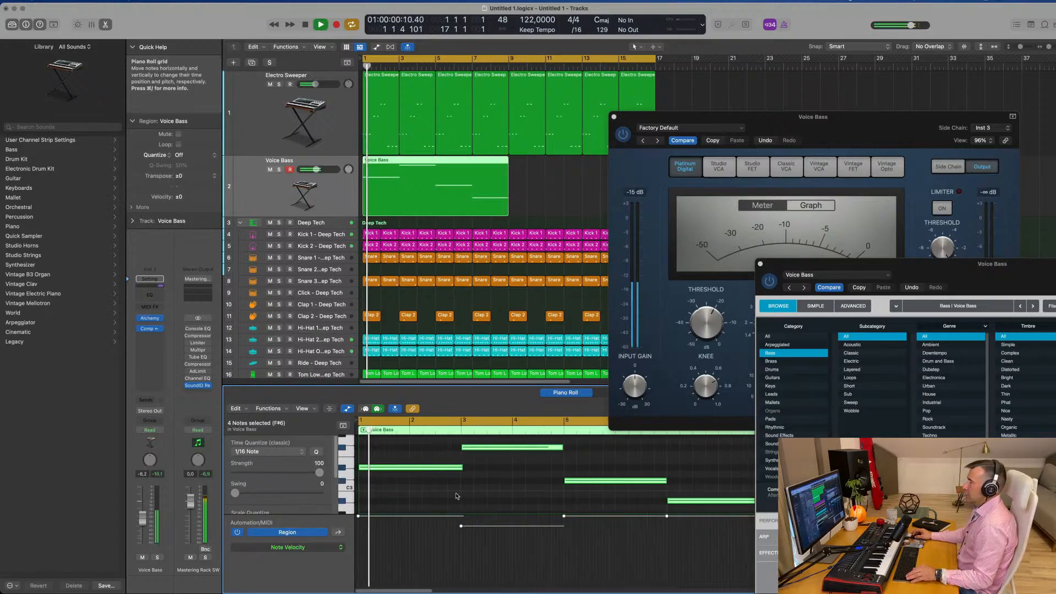
left_click(422, 490, "ctrl+alt")
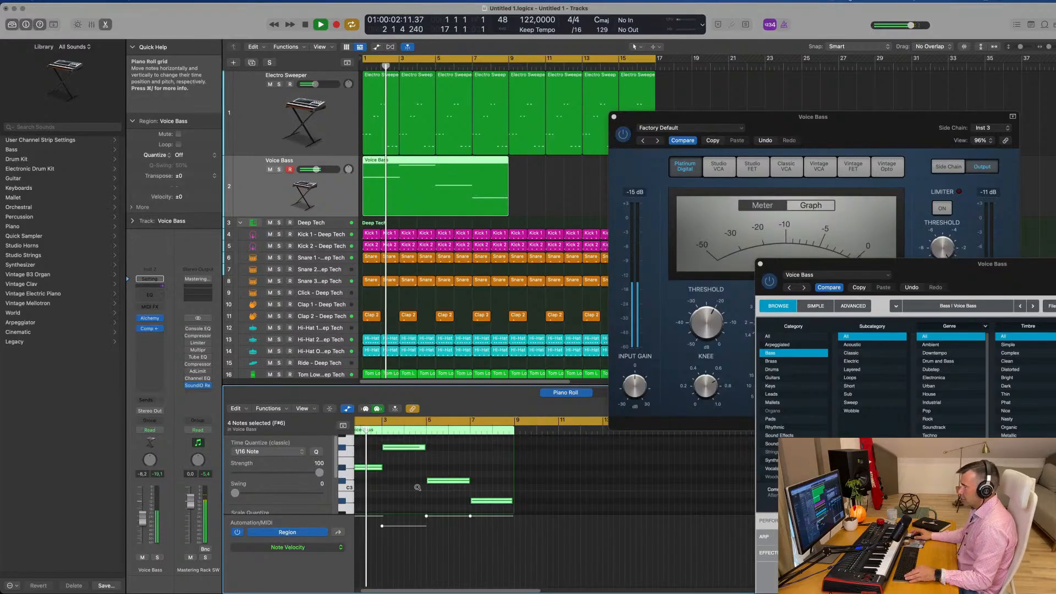
left_click(424, 487, "ctrl+alt")
left_click(425, 486, "ctrl+alt")
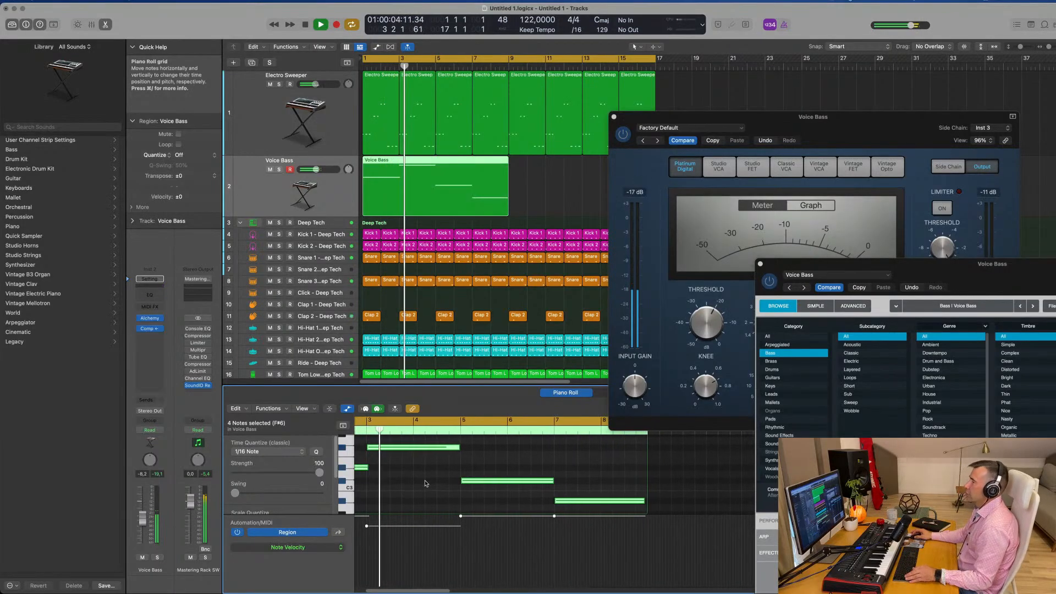
left_click(427, 482, "ctrl+alt")
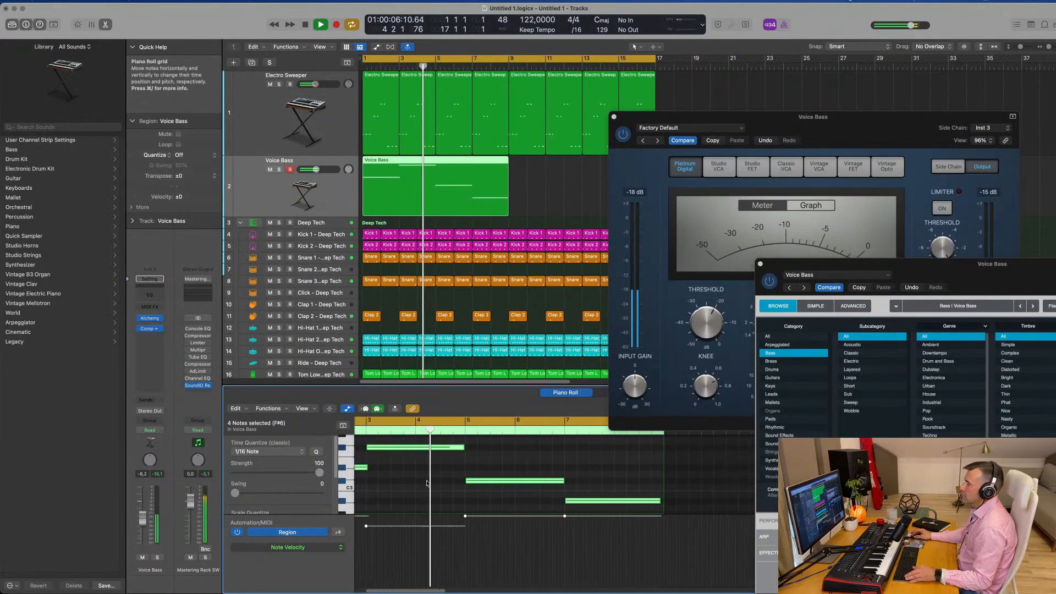
left_click(467, 487, "ctrl+alt")
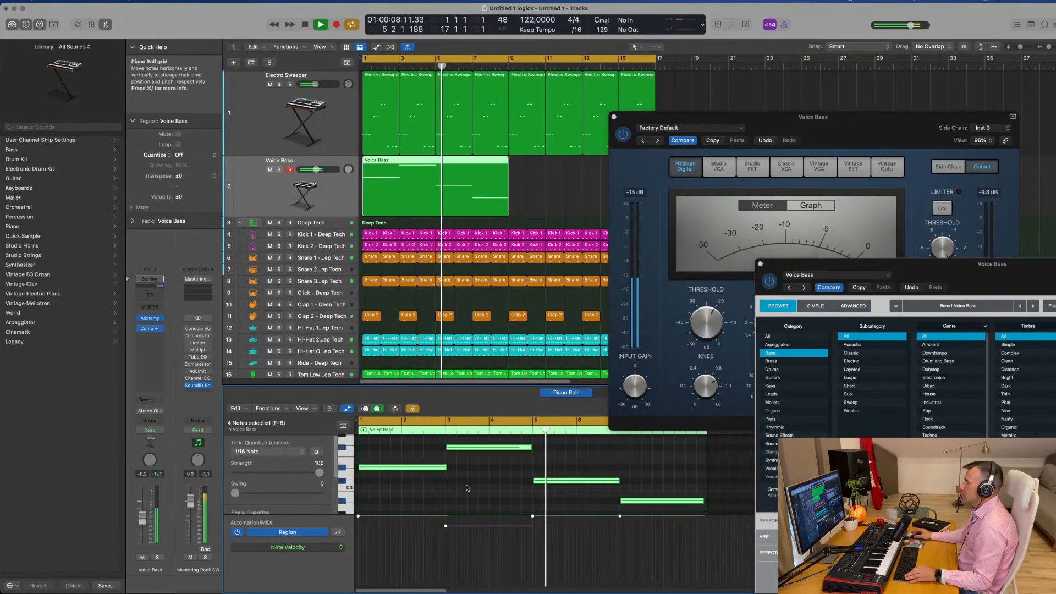
left_click(467, 487, "ctrl+alt")
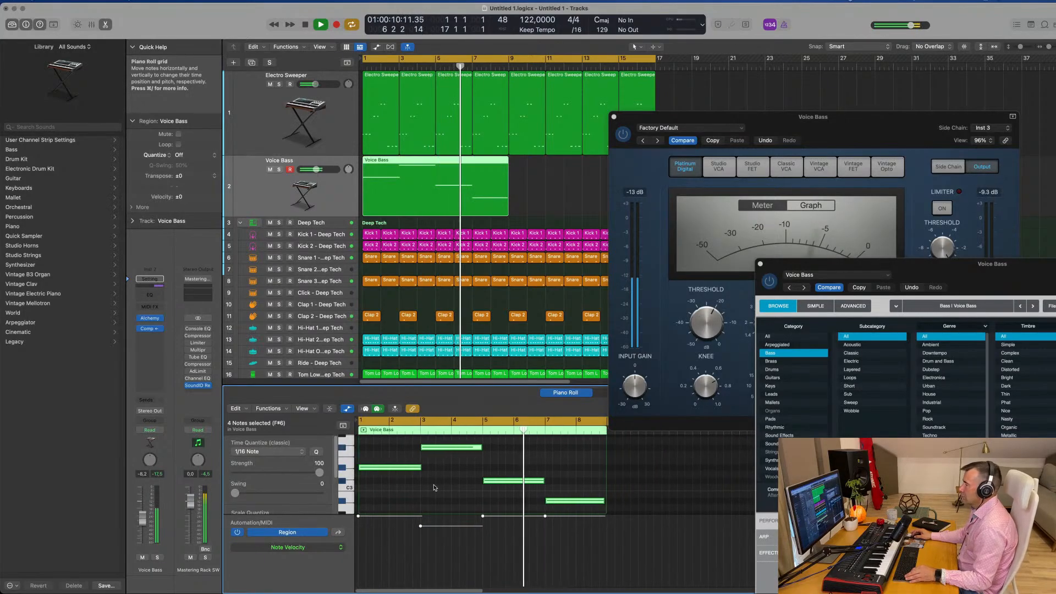
scroll(433, 488, "down", 1)
scroll(460, 488, "up", 2)
scroll(476, 486, "down", 2)
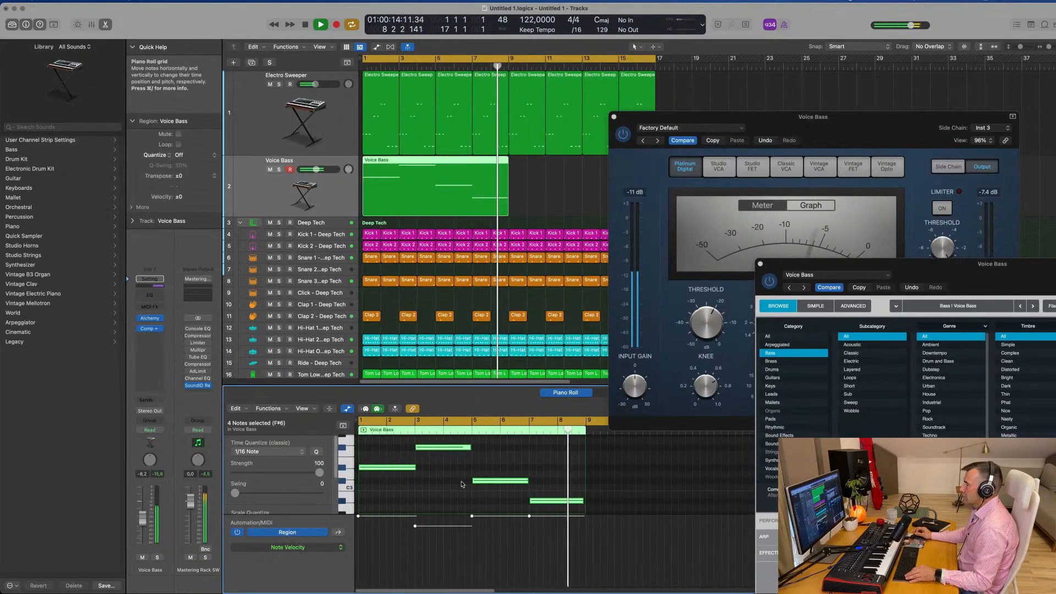
key("space")
Step: Repeat the eight-bar Voice Bass region once to fill the track up to bar 17, and play briefly from the start
left_click_drag(676, 116, 780, 116)
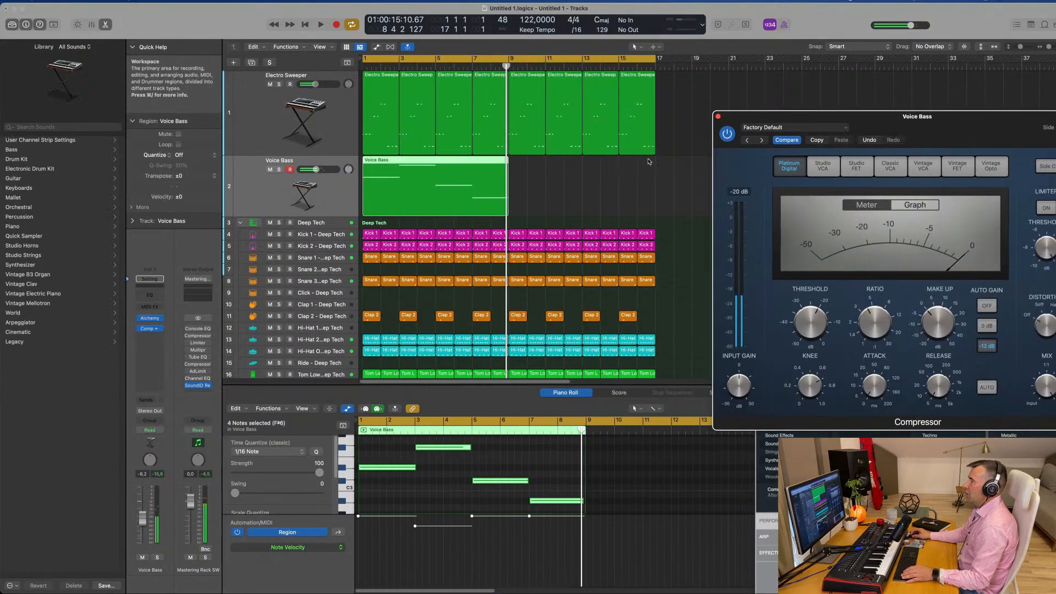
left_click_drag(576, 187, 441, 189)
key("super+r")
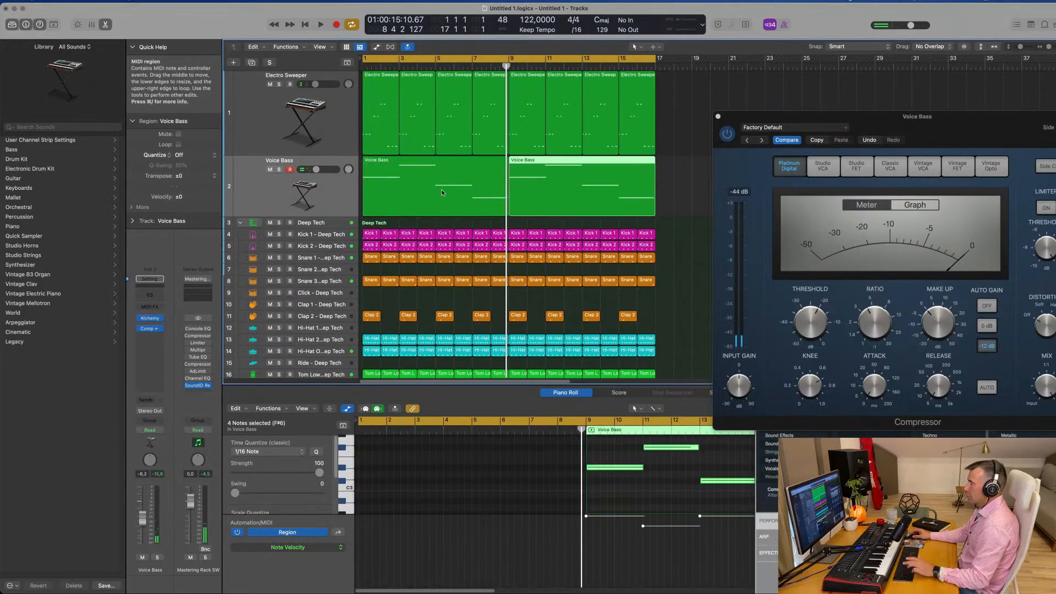
key("Return")
key("space")
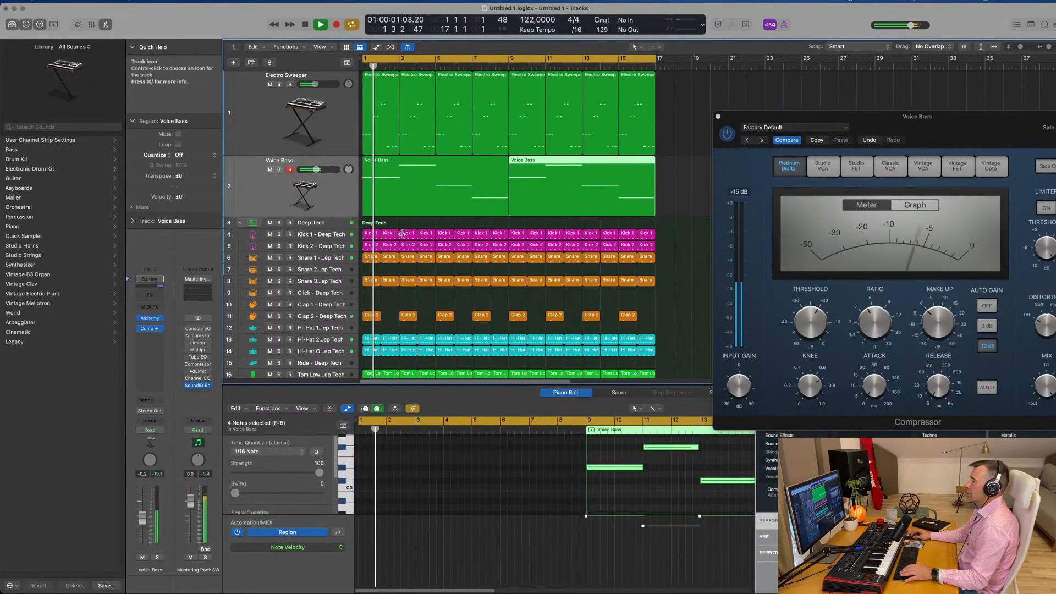
key("space")
Step: Bring the Voice Bass Alchemy window to the front, raise Cutoff to about 60% and adjust Reverb to about 46.5% during playback
left_click(880, 498)
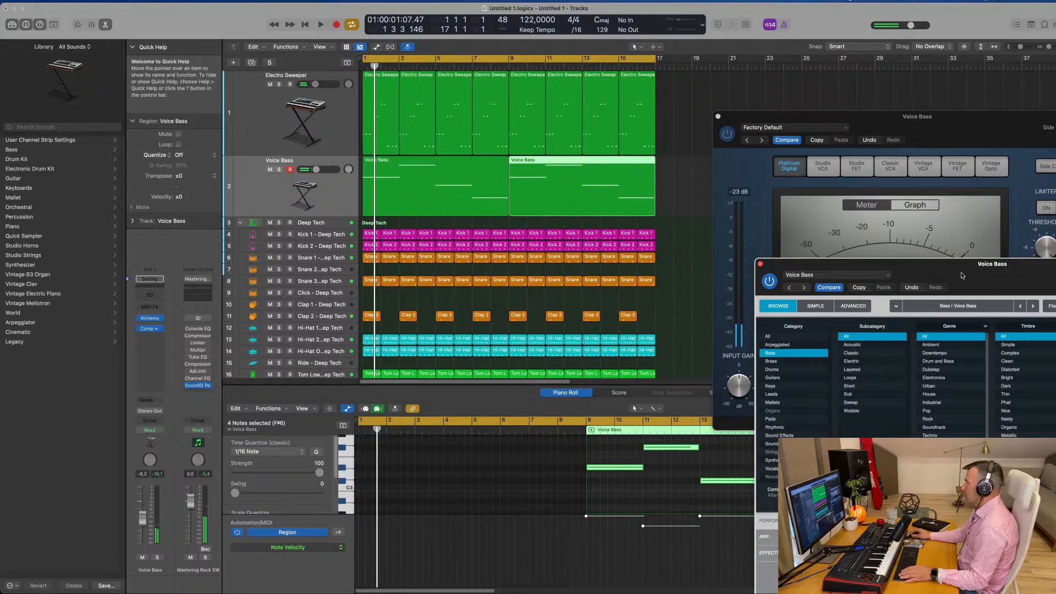
left_click_drag(962, 276, 635, 194)
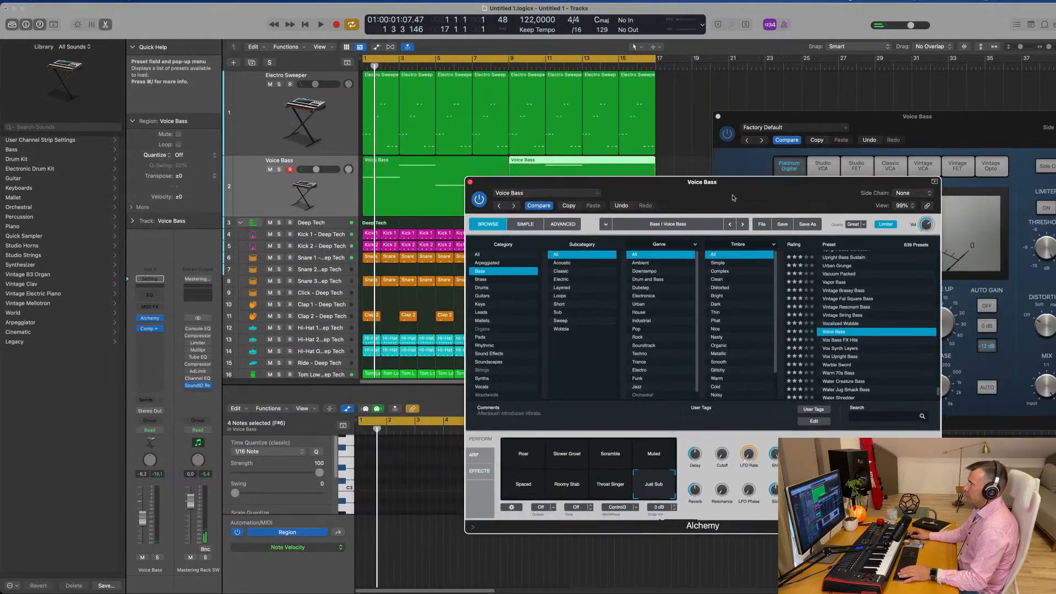
key("space")
mouse_move(686, 458)
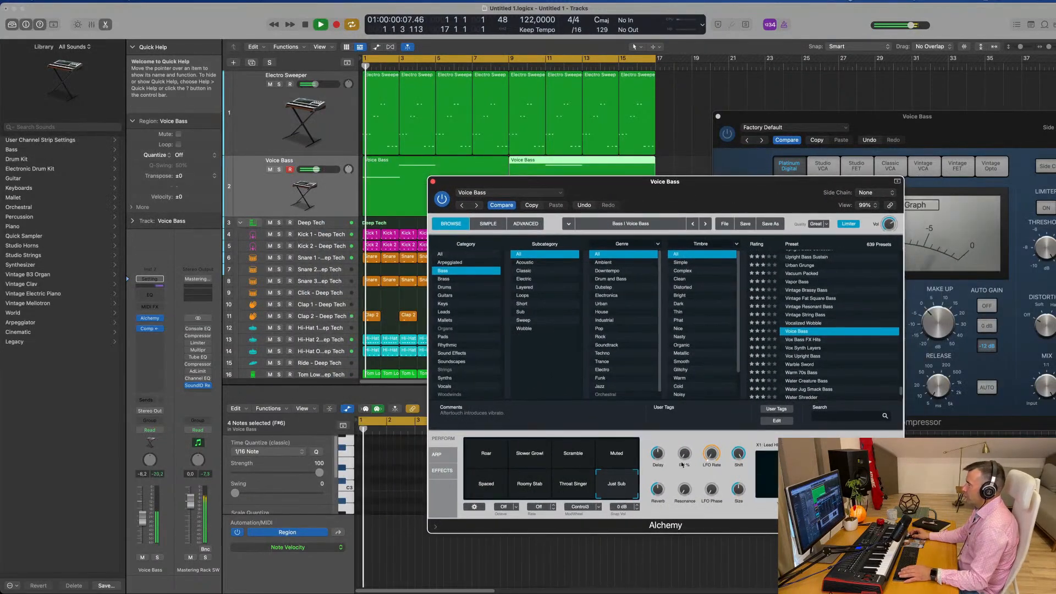
left_click_drag(686, 458, 686, 413)
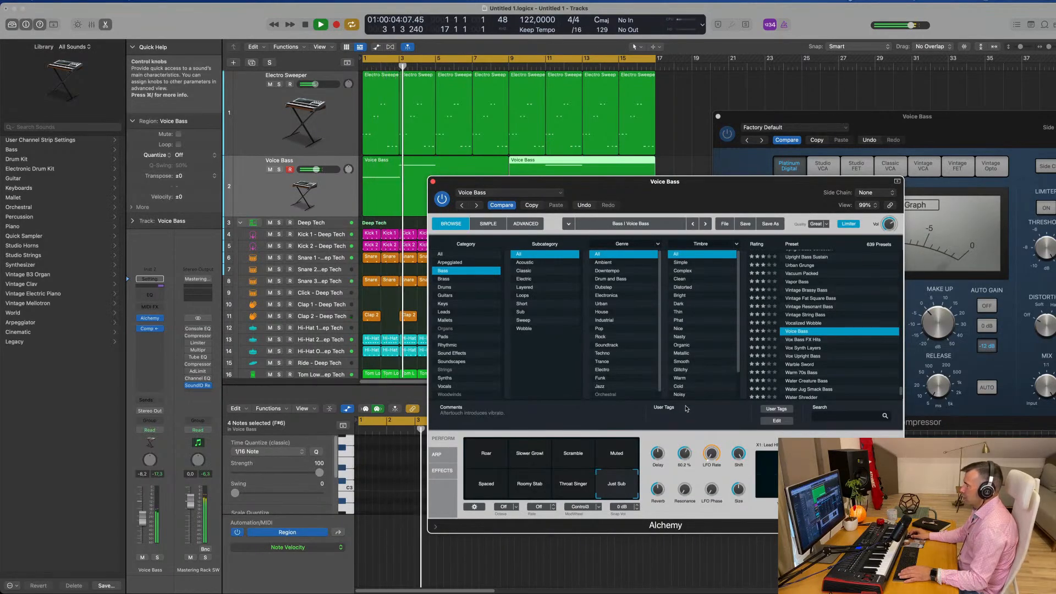
mouse_move(660, 476)
Step: Replay from the start and lower the Voice Bass track volume to -7.6 dB
key("Return")
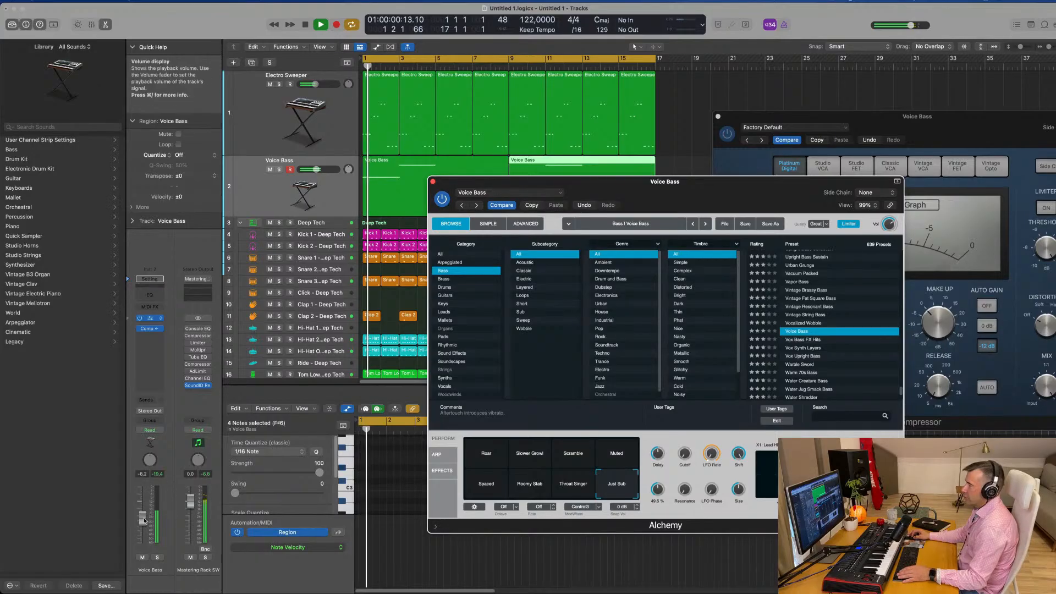
left_click_drag(143, 518, 143, 517)
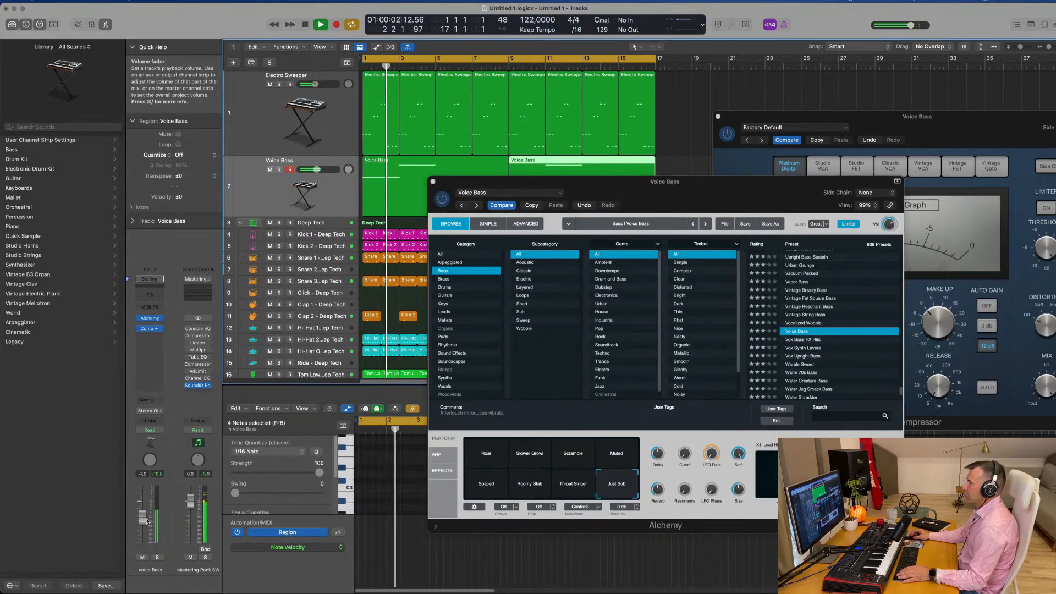
key("space")
key("space")
Step: Set Alchemy's LFO Phase, Cutoff and Reverb to 0% and try the Size knob while playing from the start
left_click_drag(712, 455, 710, 501)
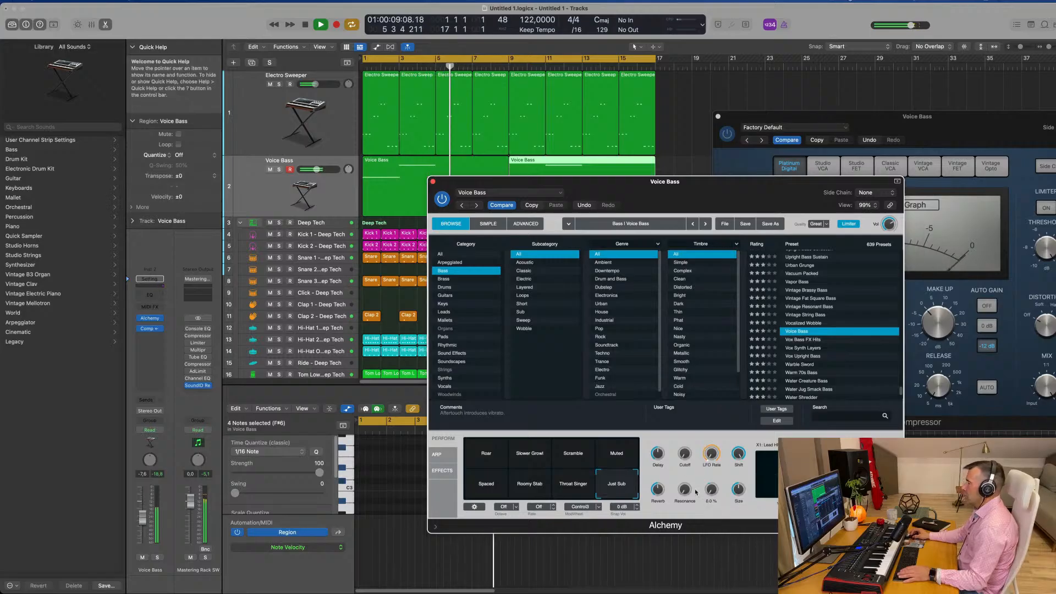
left_click_drag(694, 402, 693, 462)
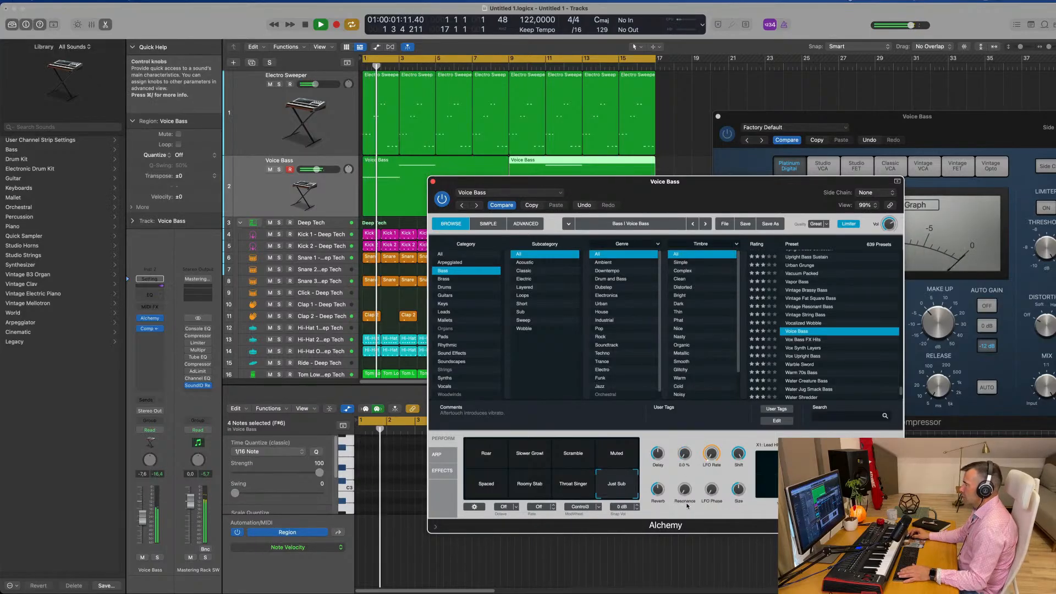
key("Return")
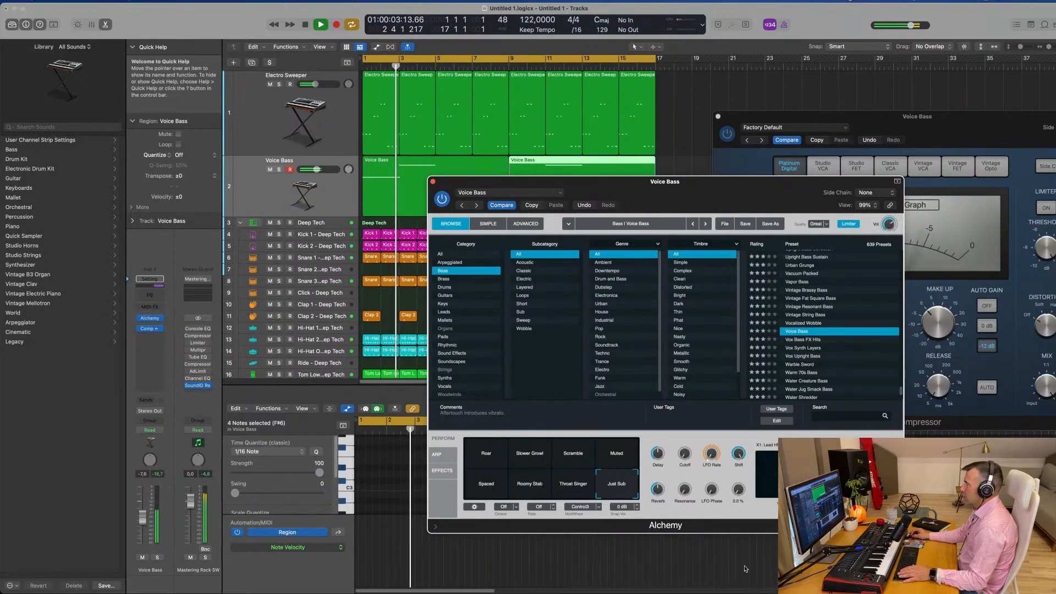
key("space")
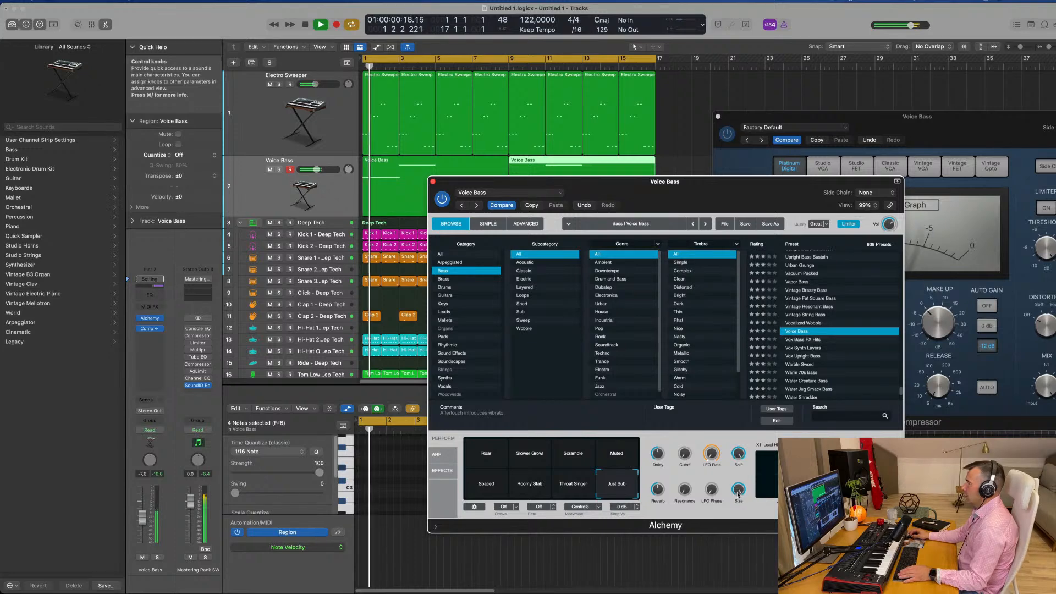
left_click_drag(739, 491, 739, 527)
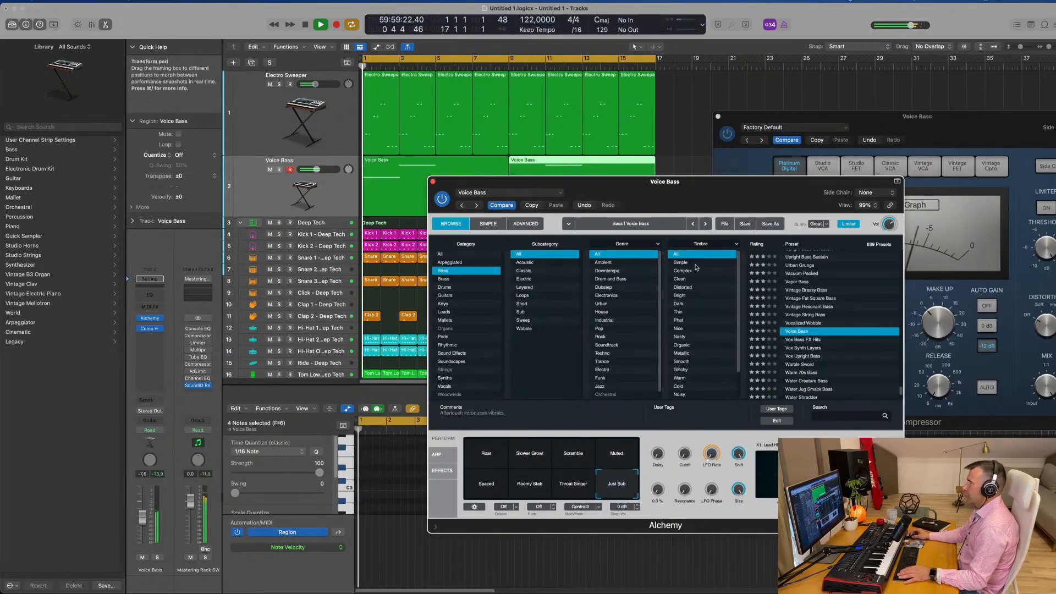
Step: Check Alchemy's effects page for the Voice Bass, and close the Alchemy and Compressor windows
left_click_drag(727, 189, 741, 157)
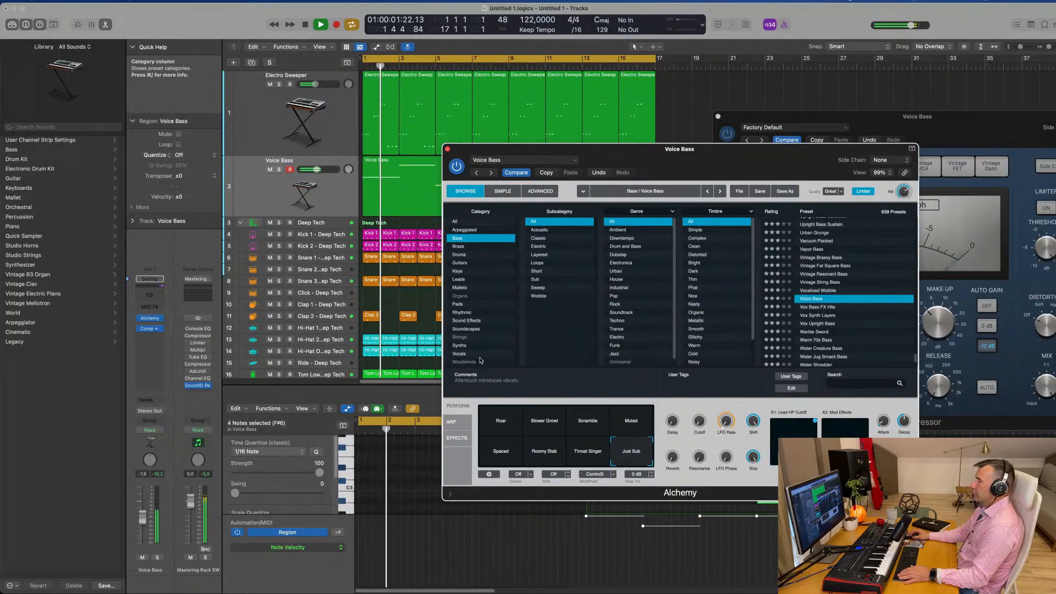
left_click(455, 438)
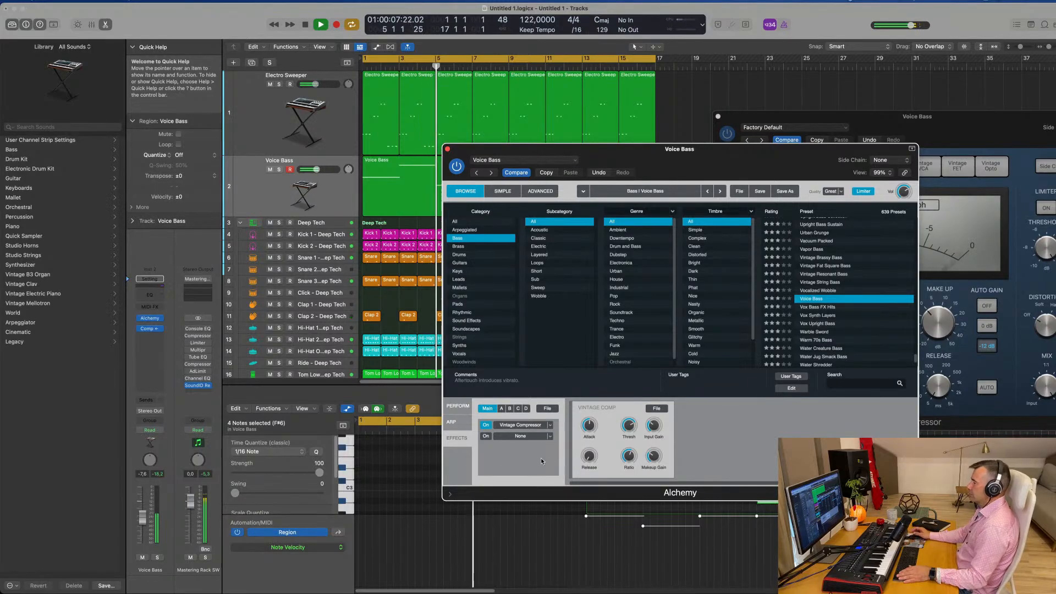
left_click_drag(443, 150, 418, 156)
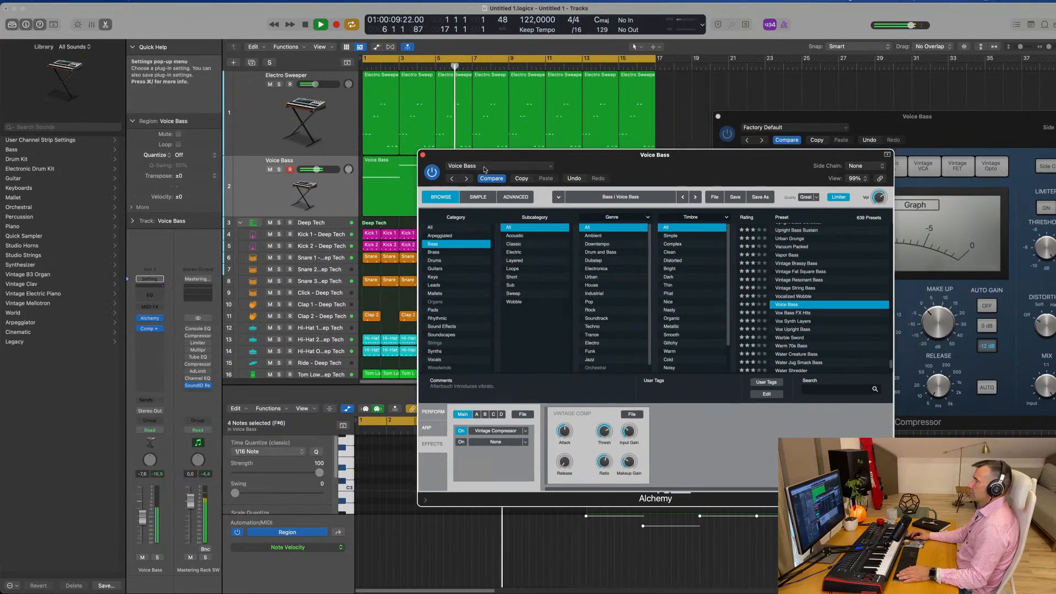
left_click(422, 155)
left_click_drag(727, 127, 644, 120)
left_click(634, 109)
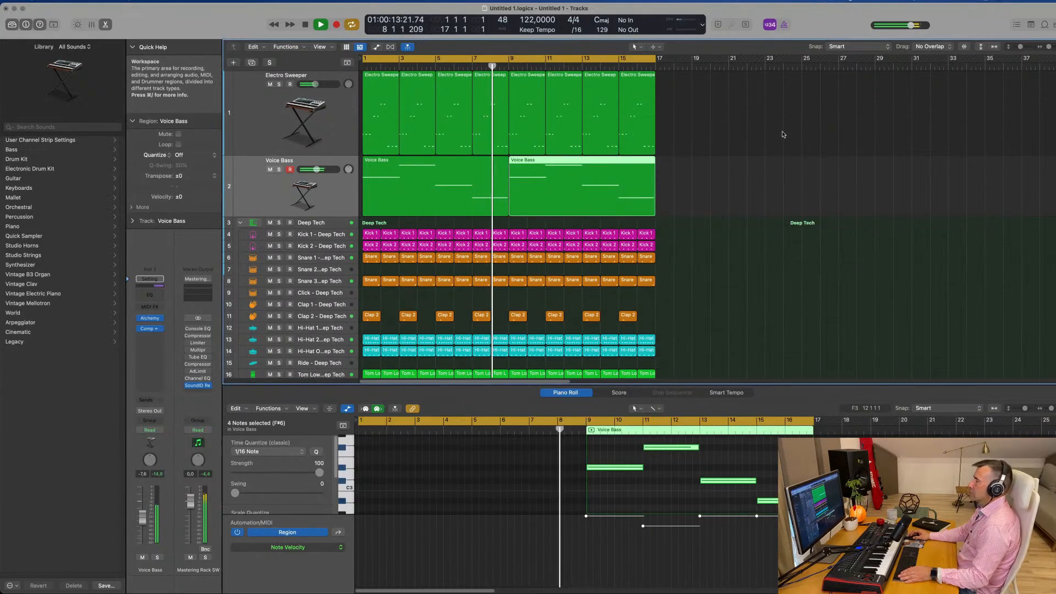
Step: Select the Voice Bass track and lower its volume to -9.0 dB
left_click(766, 171)
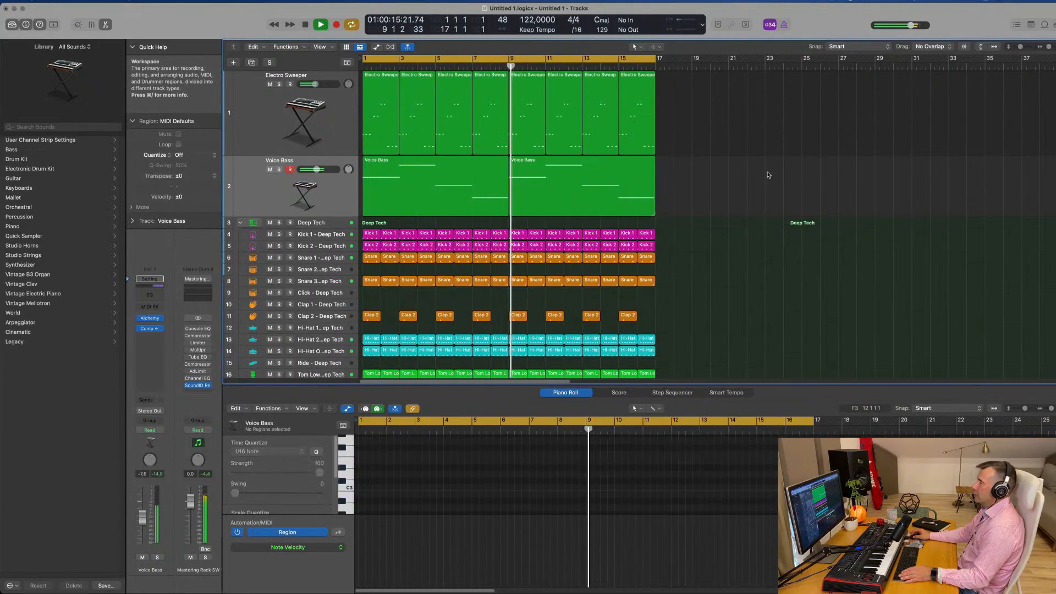
left_click(259, 190)
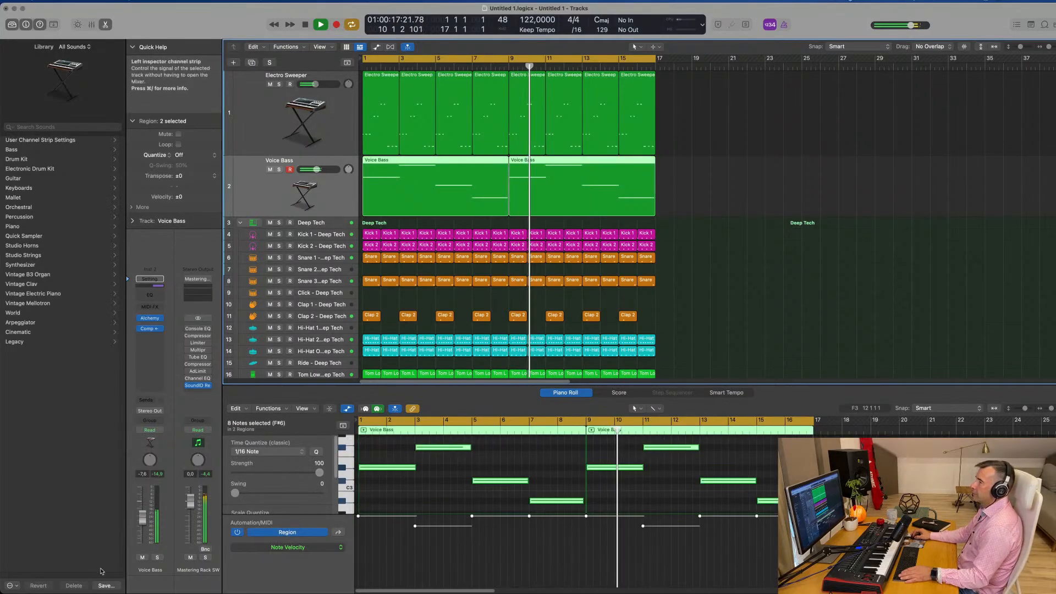
left_click_drag(143, 518, 142, 520)
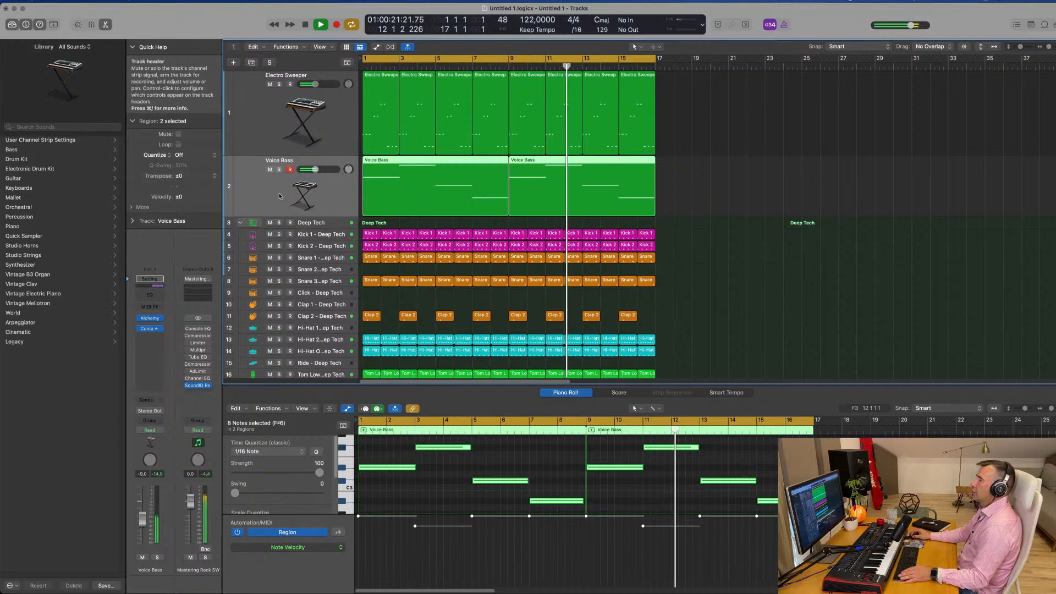
Step: Duplicate the Voice Bass track with its settings and copy the first eight-bar Voice Bass region onto the new track at bar 1
left_click(256, 62)
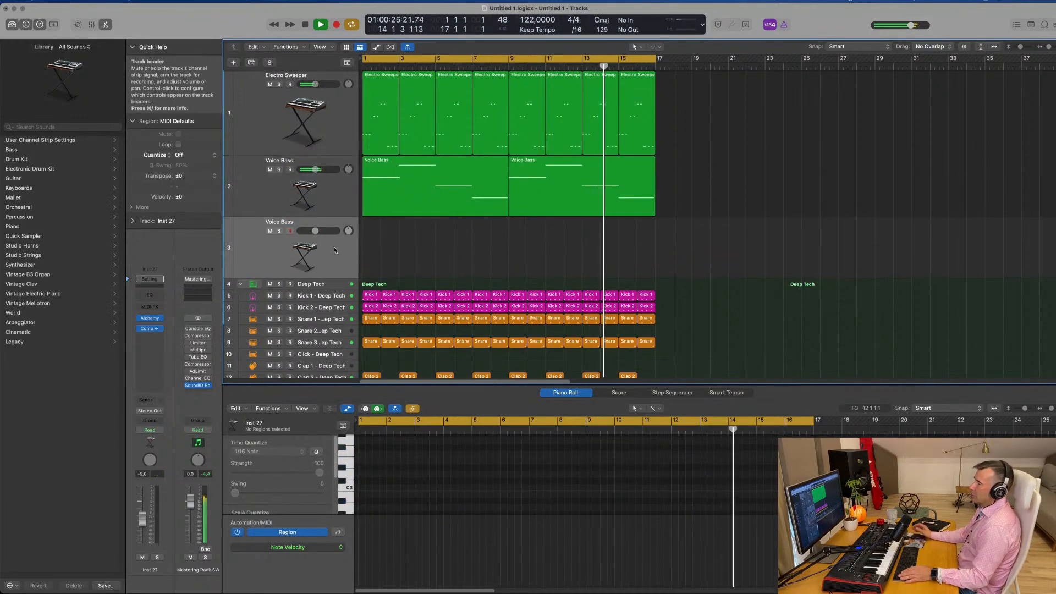
left_click(436, 179)
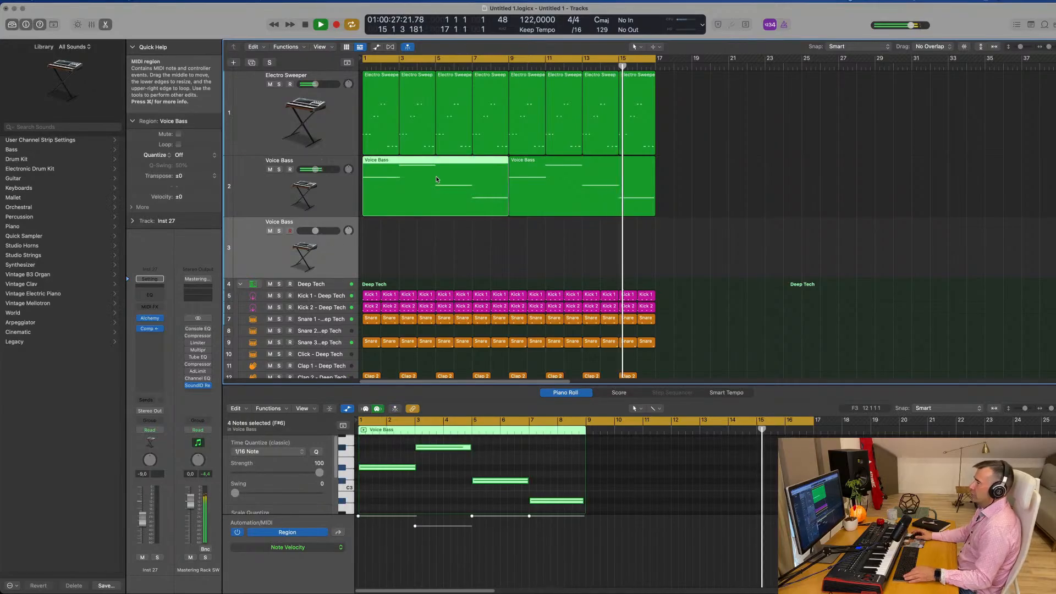
left_click_drag(437, 180, 430, 309)
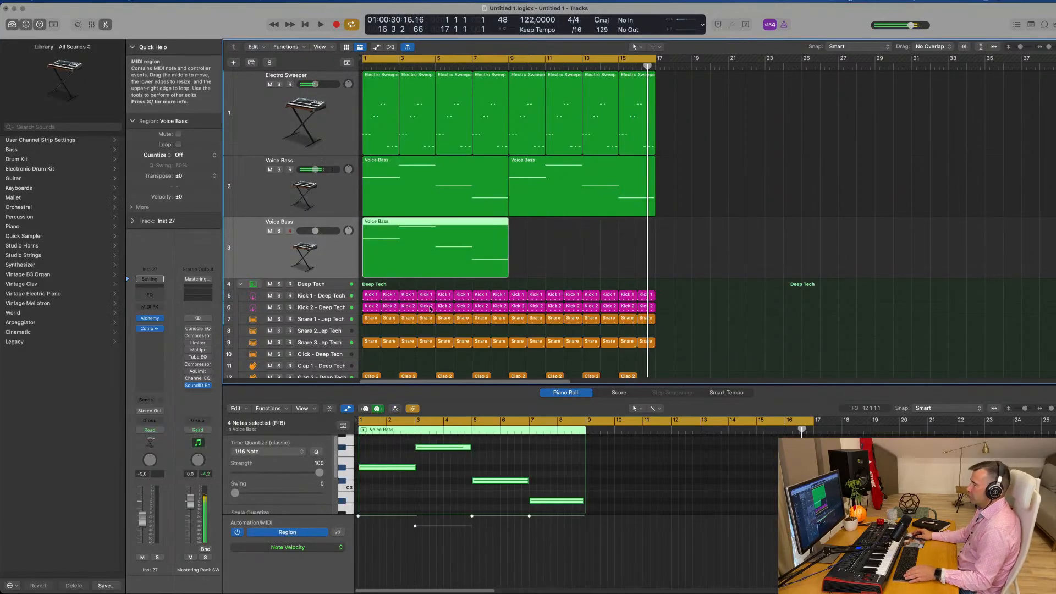
Step: Stack the copied region's second and fourth notes at bar 1 with the first note, and delete the third note
left_click(436, 464)
left_click_drag(432, 448, 378, 450)
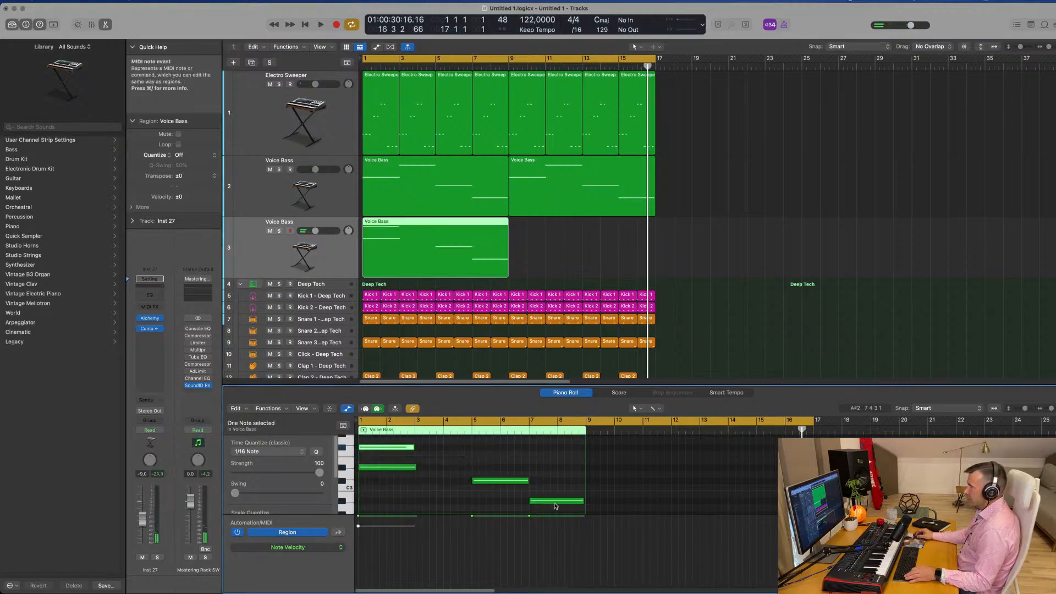
left_click_drag(531, 505, 386, 505)
left_click(495, 481)
key("Delete")
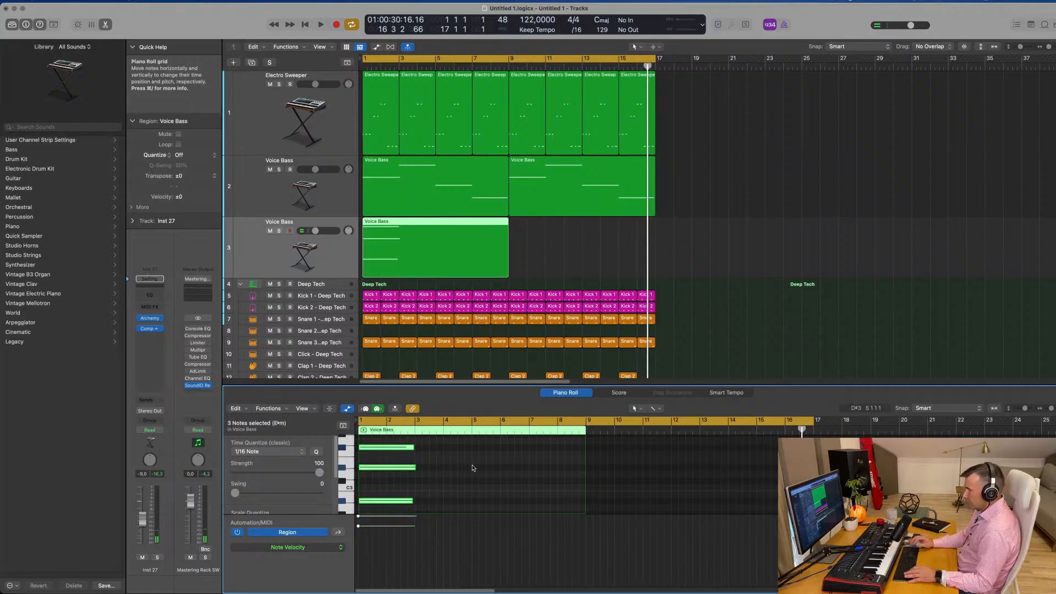
Step: Select the three stacked notes and lengthen them to fill the full eight-bar region
scroll(474, 470, "up", 3)
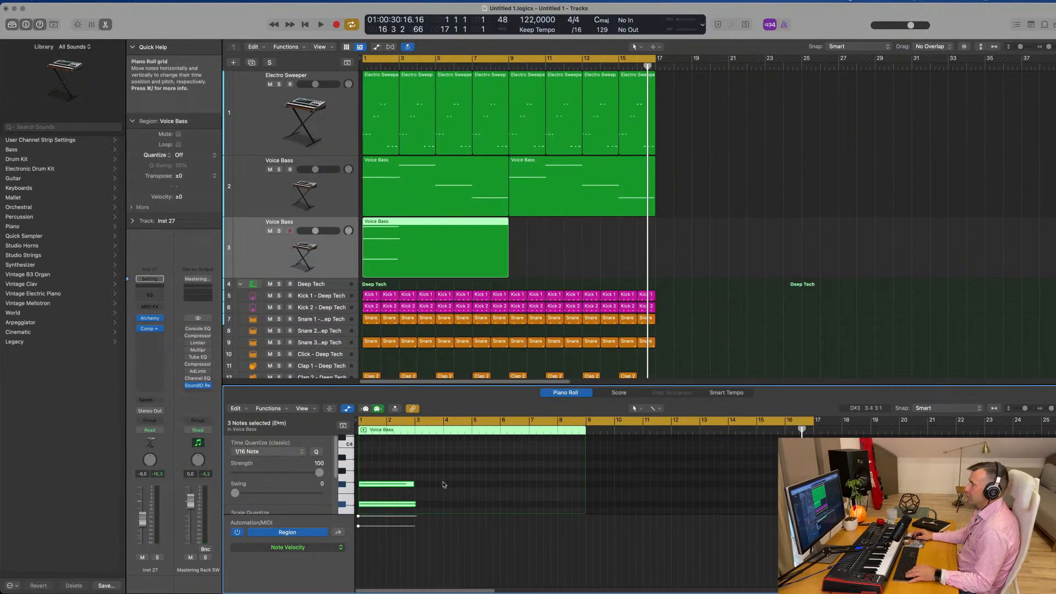
scroll(445, 469, "down", 2)
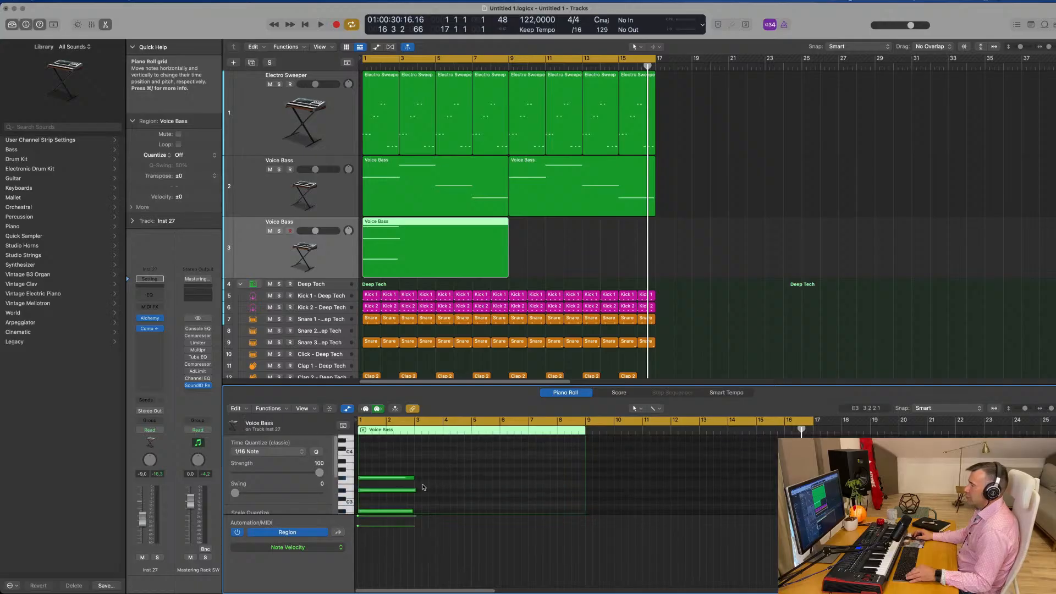
mouse_move(414, 489)
left_mouse_down()
mouse_move(411, 479)
mouse_move(402, 498)
left_mouse_up()
scroll(409, 479, "down", 2)
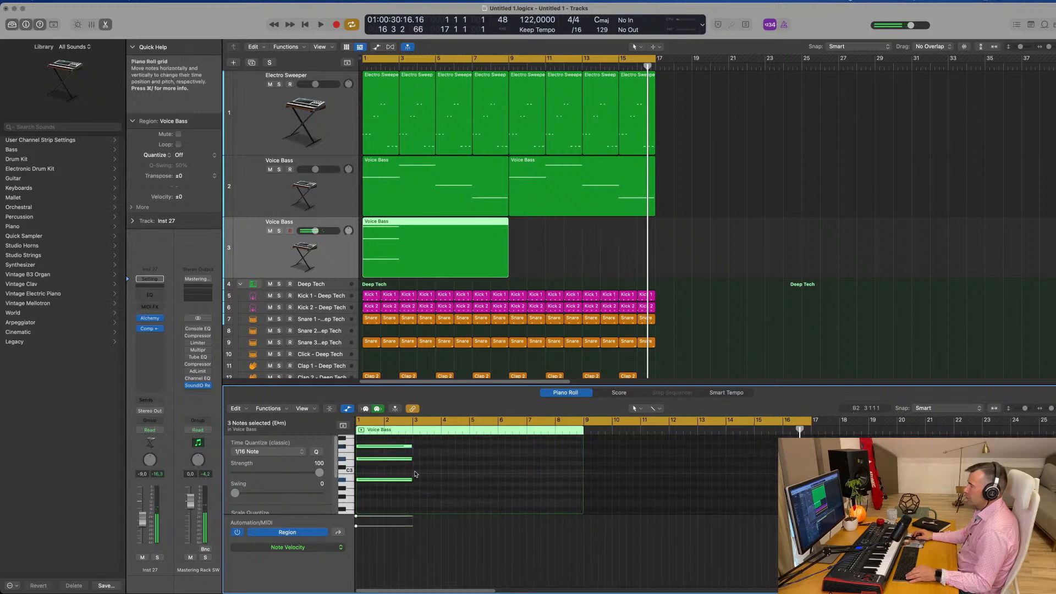
left_click_drag(412, 449, 582, 454)
scroll(476, 490, "down", 2)
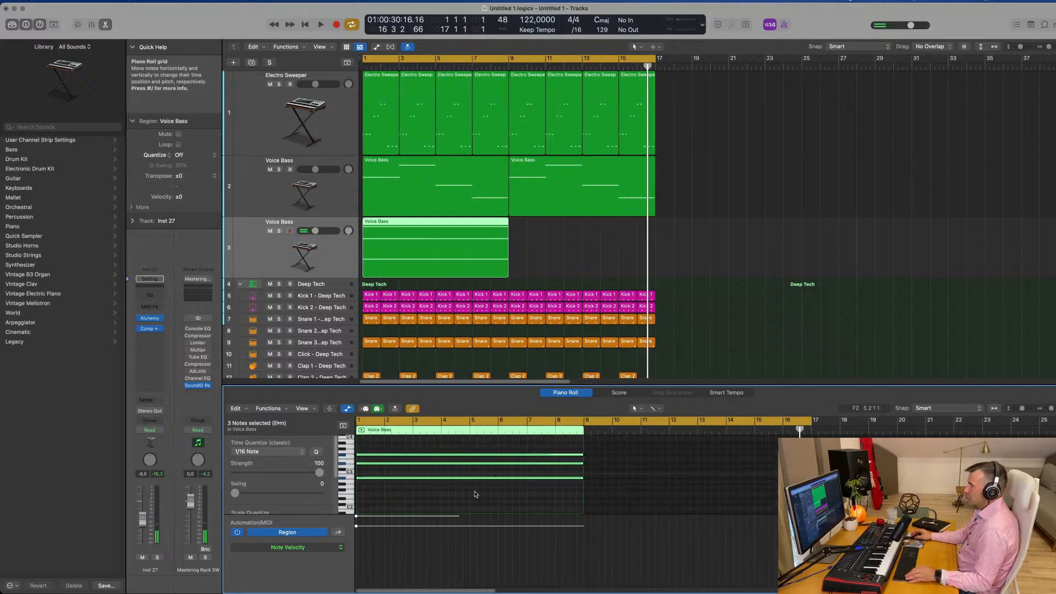
Step: Transpose the three chord notes up by octaves, and solo the duplicated Voice Bass track to audition it from the start
left_click_drag(470, 496, 503, 447)
key("alt+shift+Up")
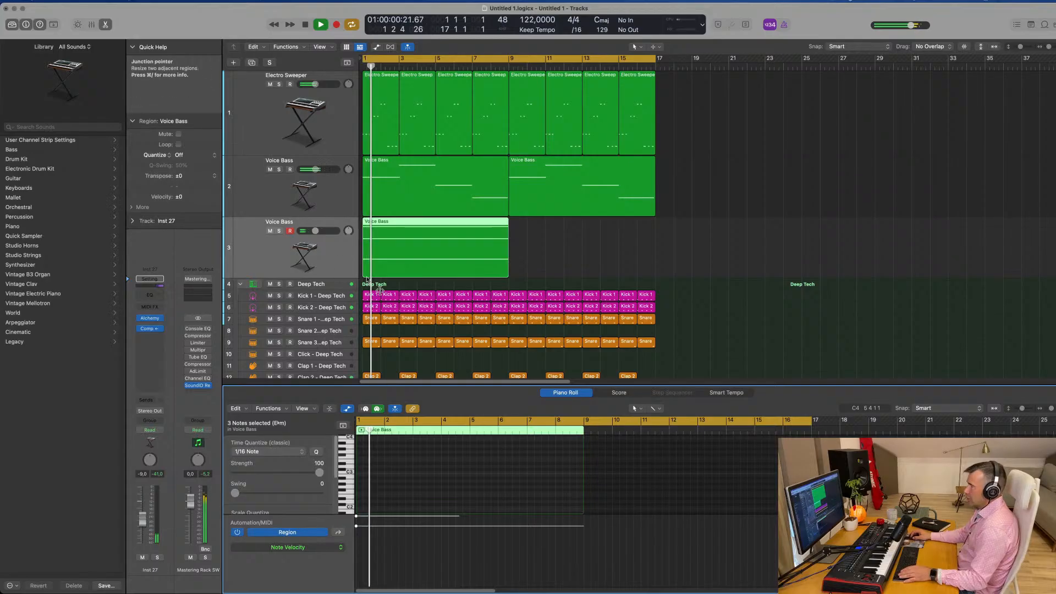
left_click(279, 231)
key("space")
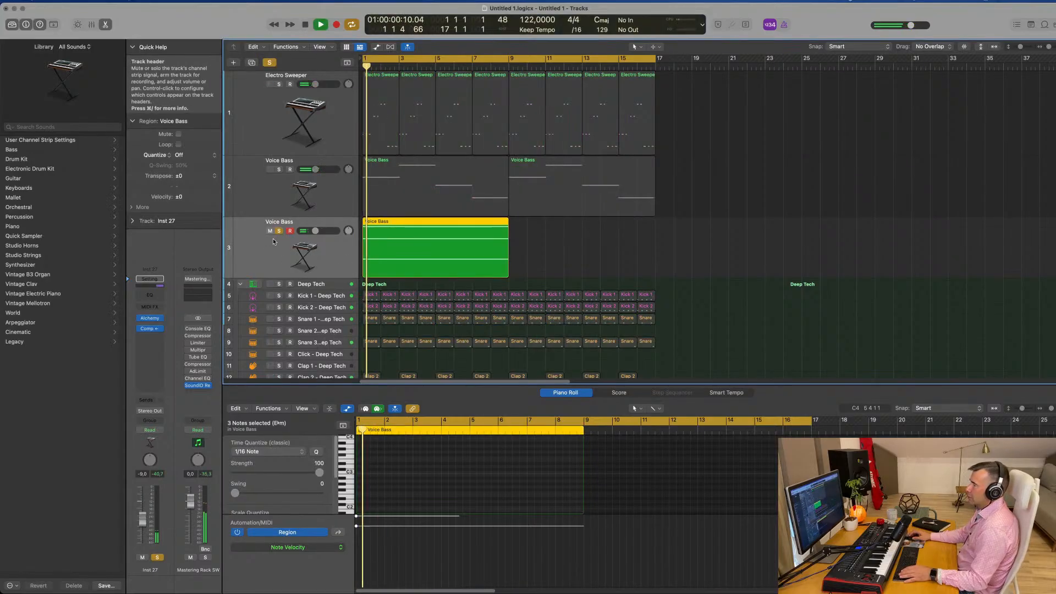
key("space")
key("space")
key("space")
Step: Insert an Arpeggiator MIDI effect on the duplicated Voice Bass track and start playback to hear it
left_click(156, 307)
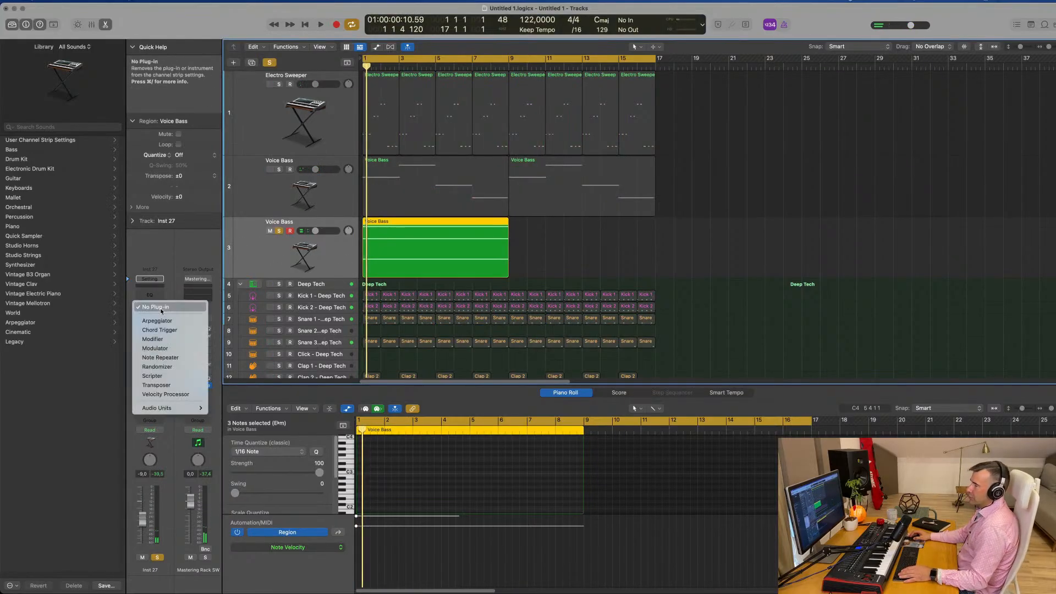
left_click(165, 320)
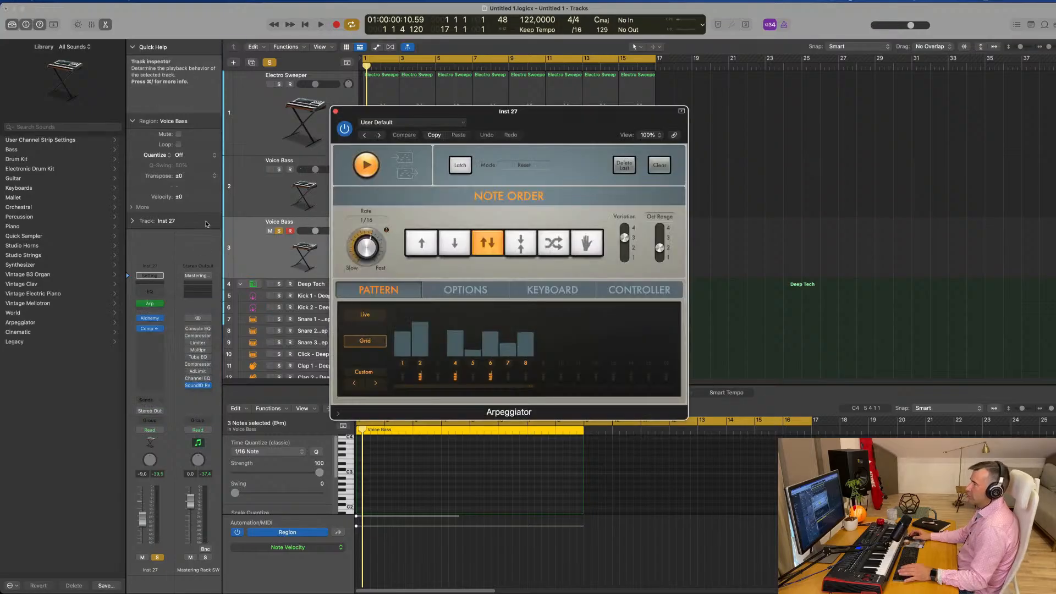
key("space")
left_click_drag(535, 123, 630, 113)
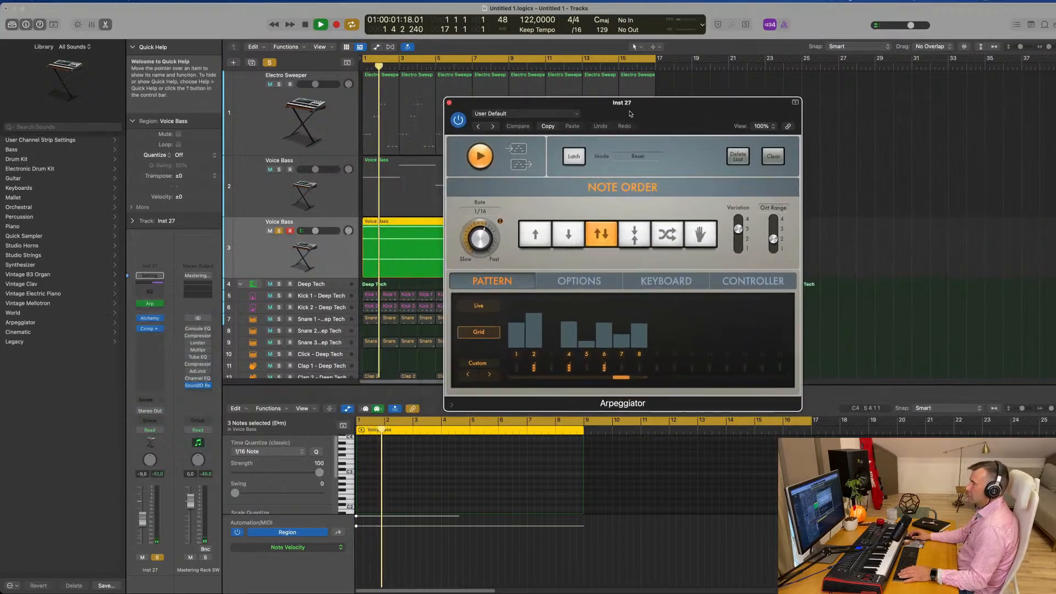
Step: Set the Arpeggiator's note order to Up, raise the duplicated track's volume to -1.6 dB and stop playback
left_click(525, 242)
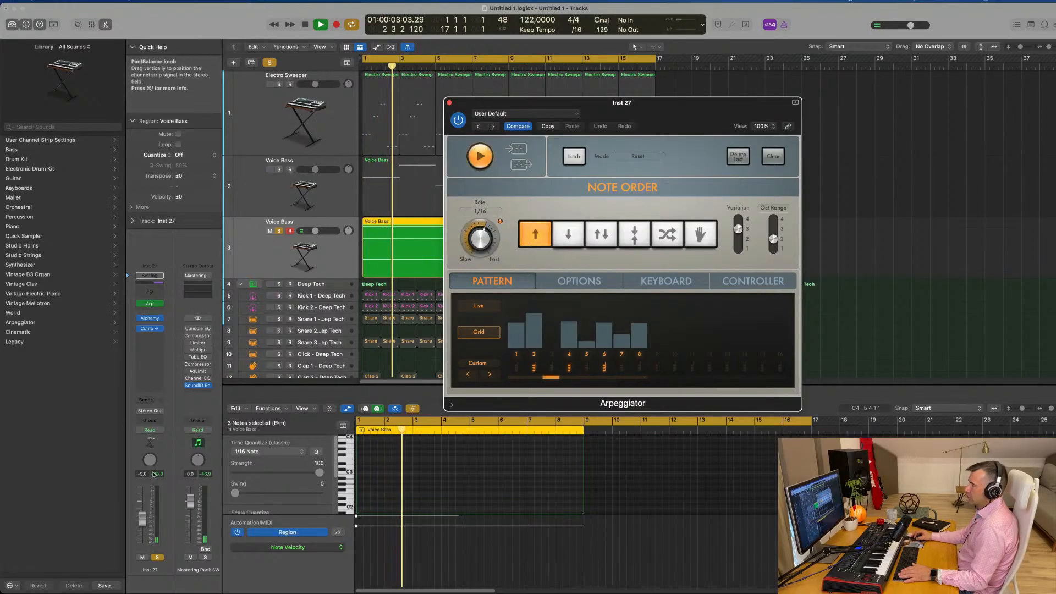
left_click_drag(142, 518, 142, 504)
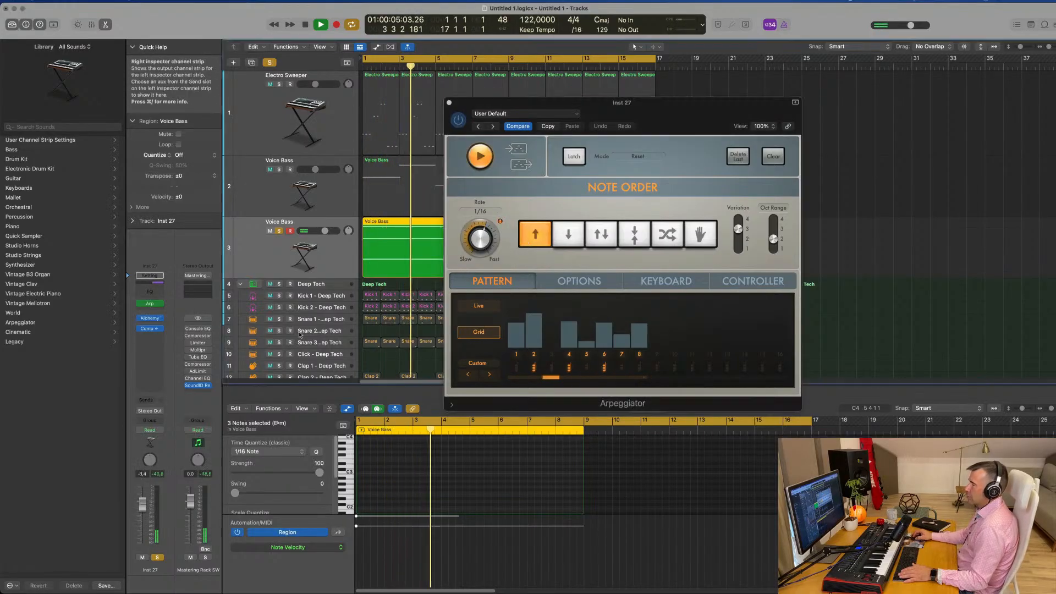
key("space")
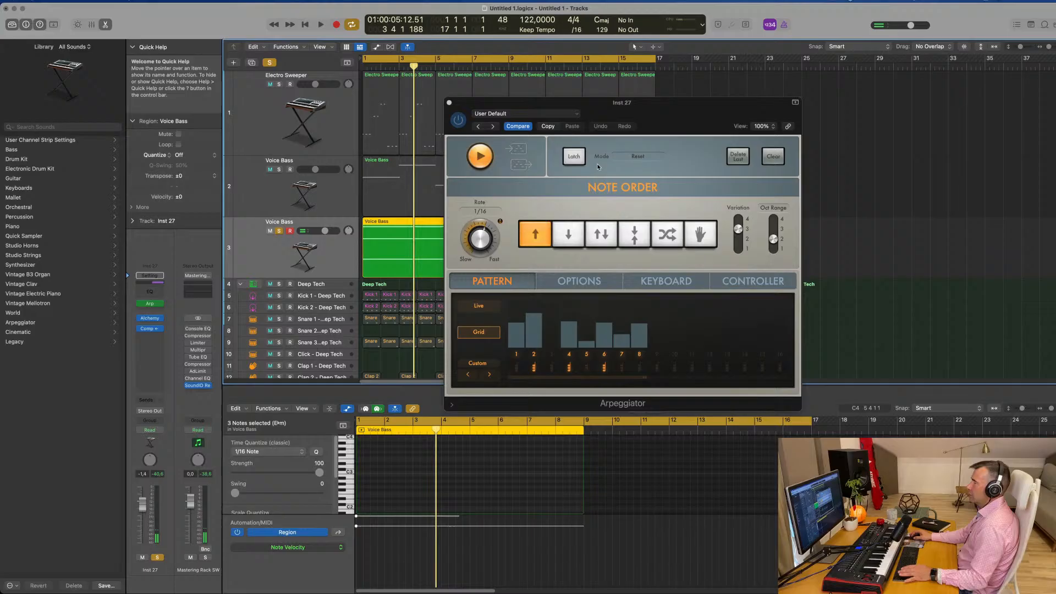
Step: Unsolo the duplicated Voice Bass track, close the Arpeggiator window and play the full mix from the start, stopping after a few bars
left_click(278, 231)
key("space")
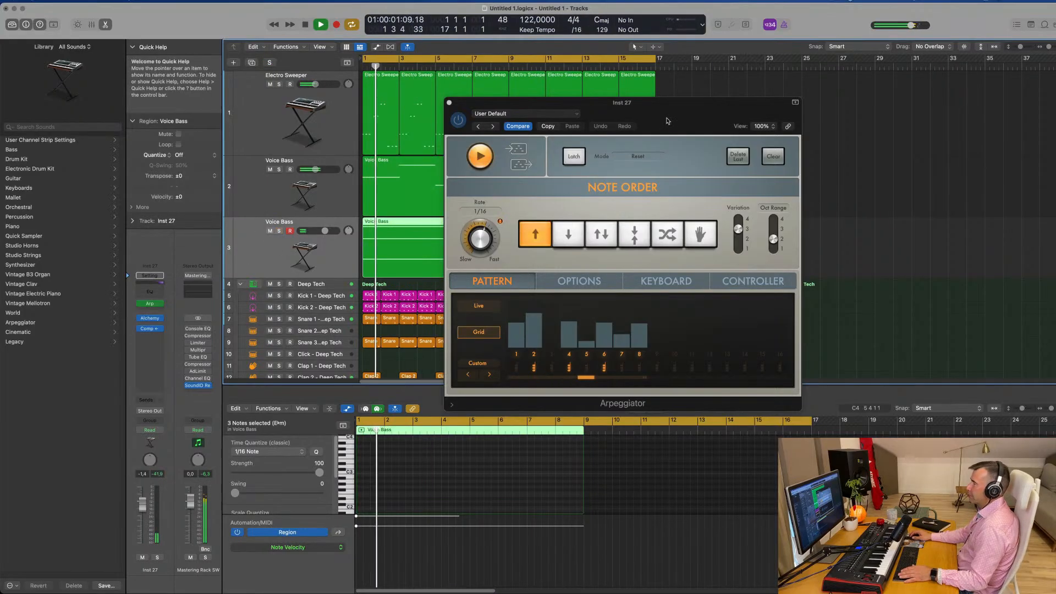
left_click_drag(667, 121, 786, 96)
left_click(568, 78)
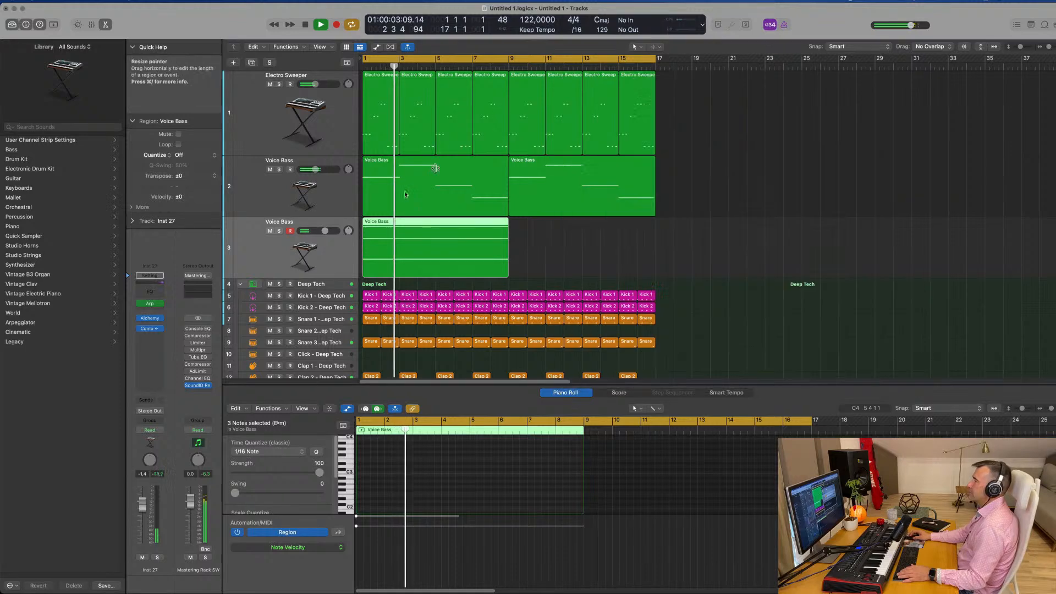
left_click(560, 246)
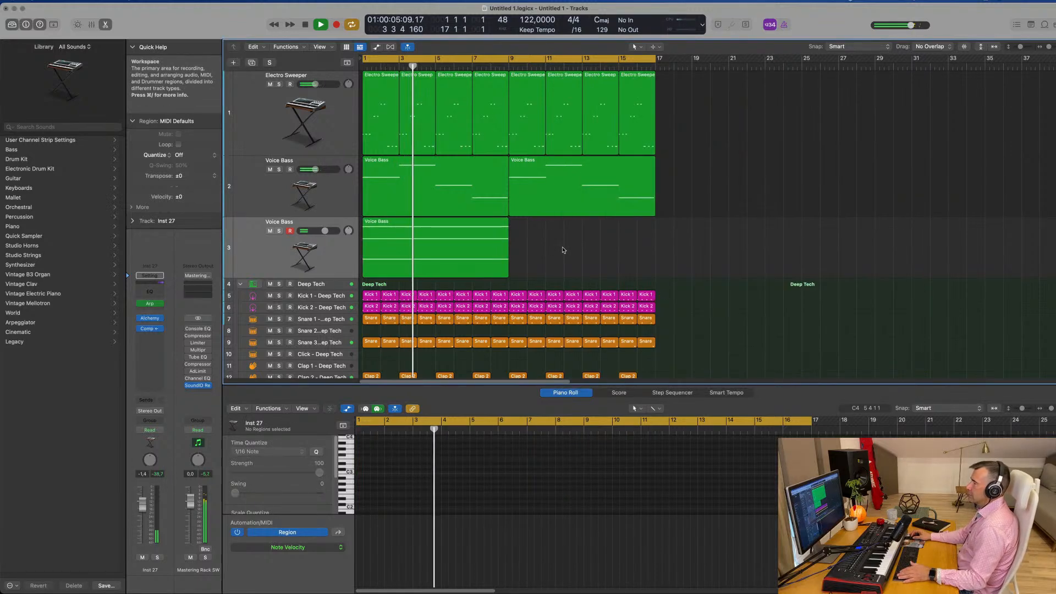
key("space")
Step: Bypass the Arpeggiator on the duplicated Voice Bass track and load Alchemy's Choir Freeze preset from the Soundscapes category
left_click(254, 261)
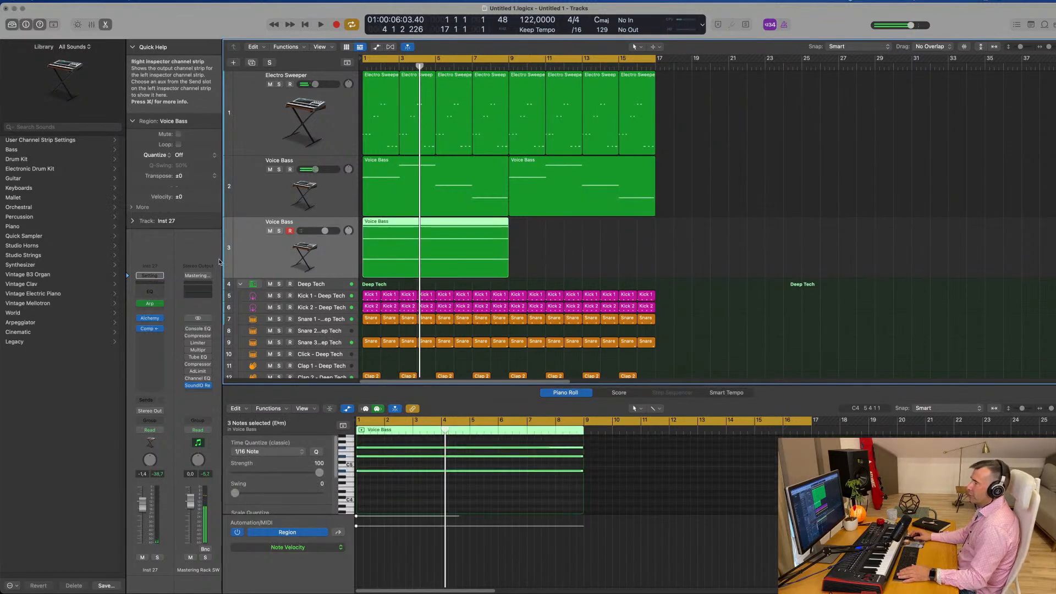
left_click(149, 318)
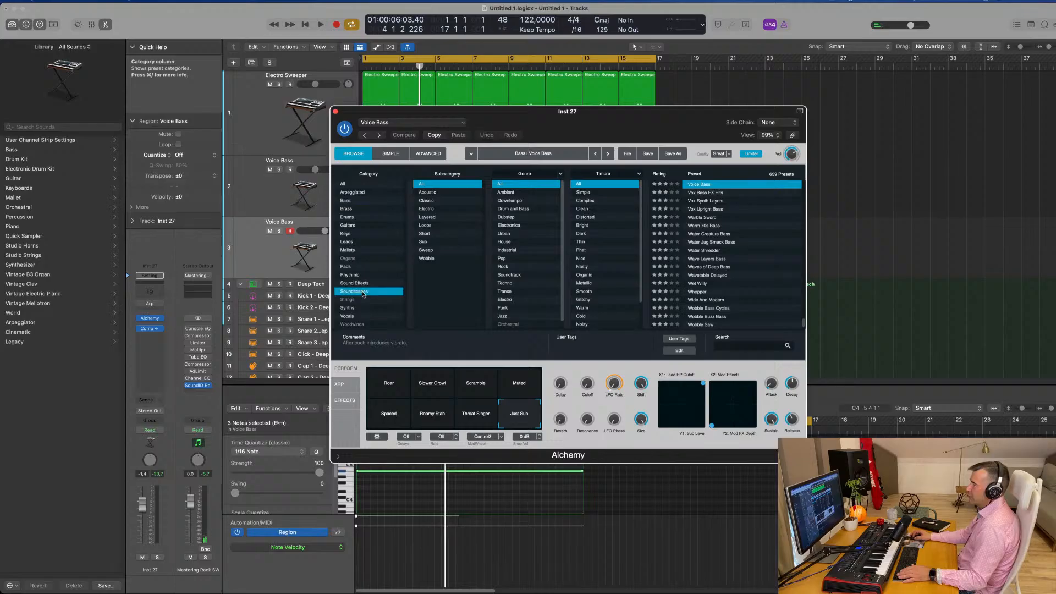
scroll(719, 274, "down", 5)
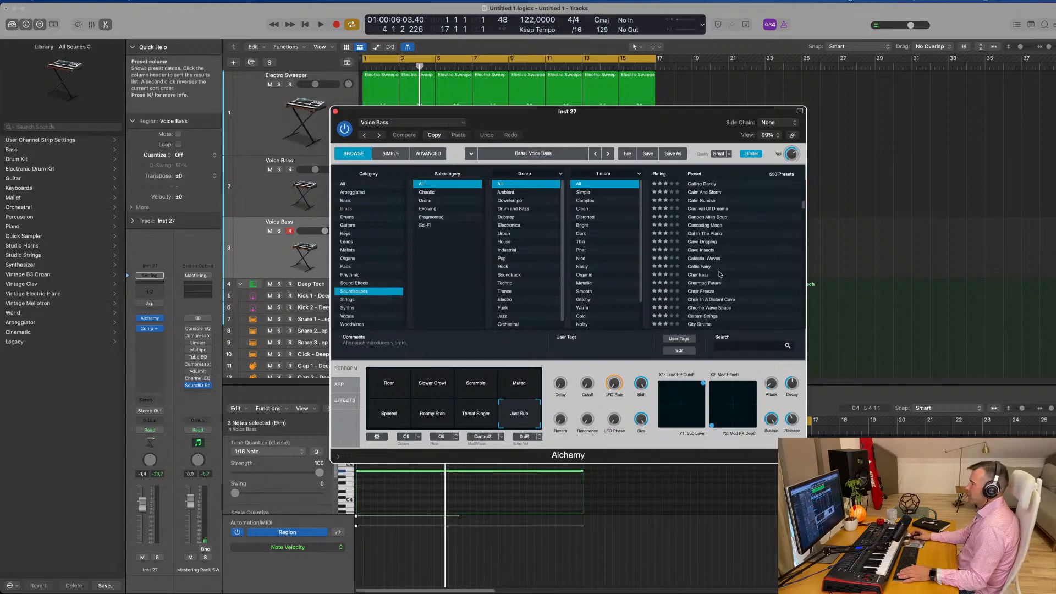
scroll(719, 274, "down", 1)
left_click(700, 282)
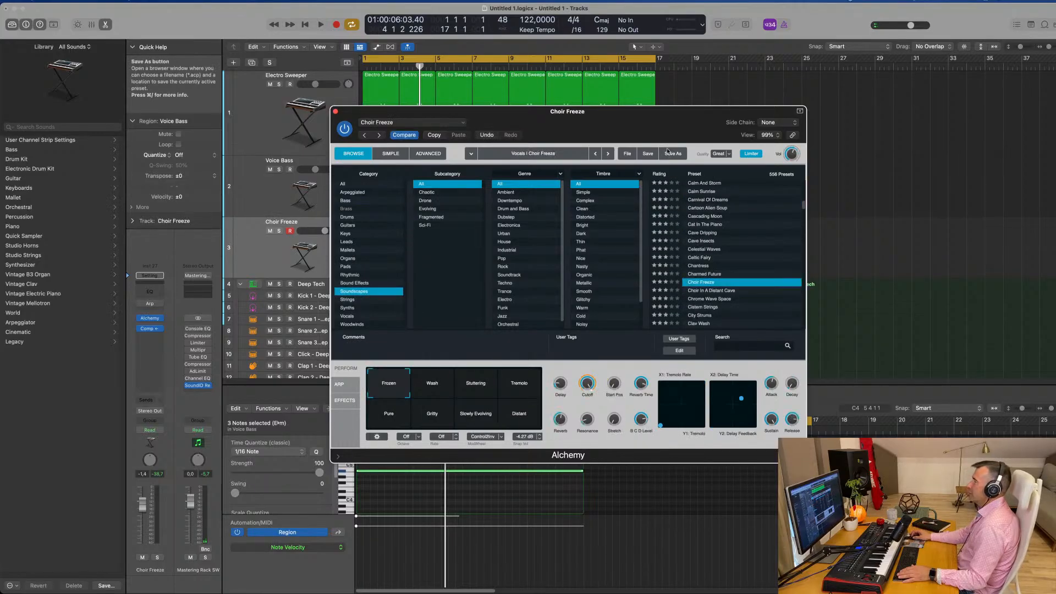
Step: Audition Choir Freeze within the full mix and lower the third track's volume to -18.5 dB
left_click_drag(647, 120, 816, 121)
key("space")
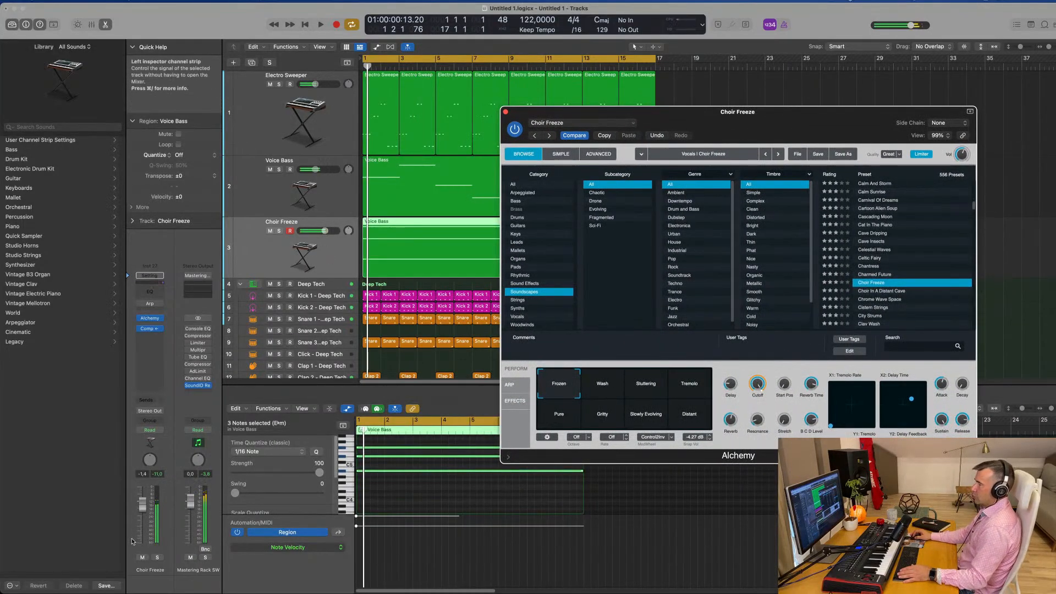
key("space")
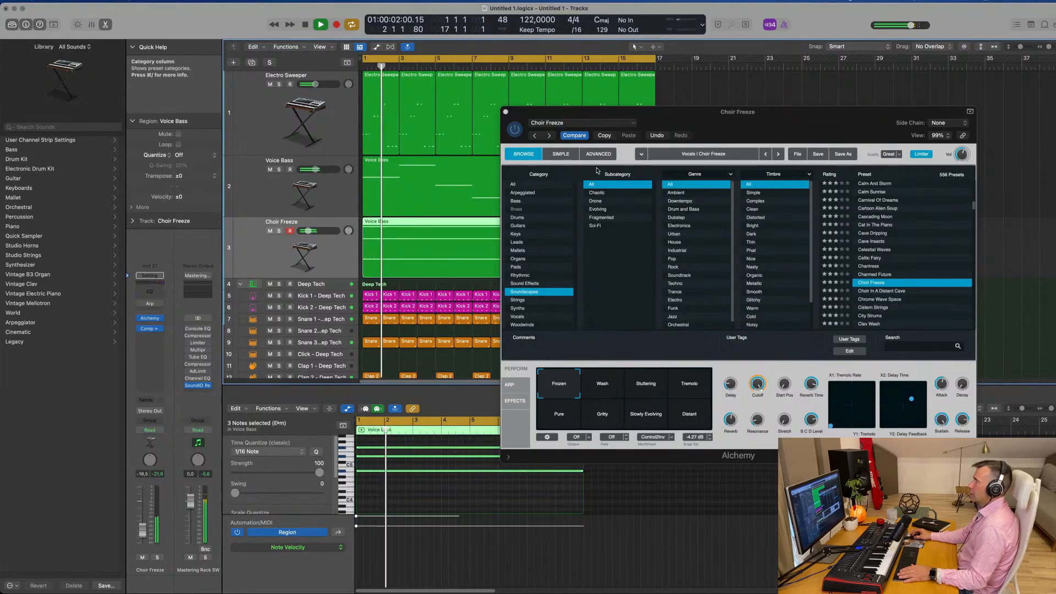
left_click_drag(745, 125, 764, 98)
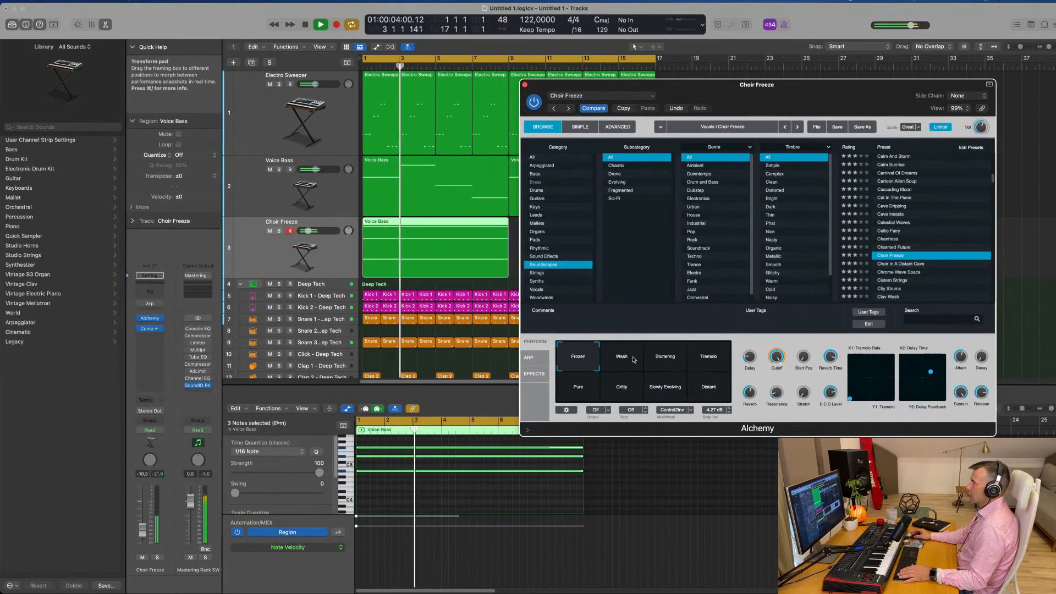
Step: Delete the lowest of the three sustained chord notes and return the playhead to the start
left_click(515, 469)
left_click(515, 470)
key("BackSpace")
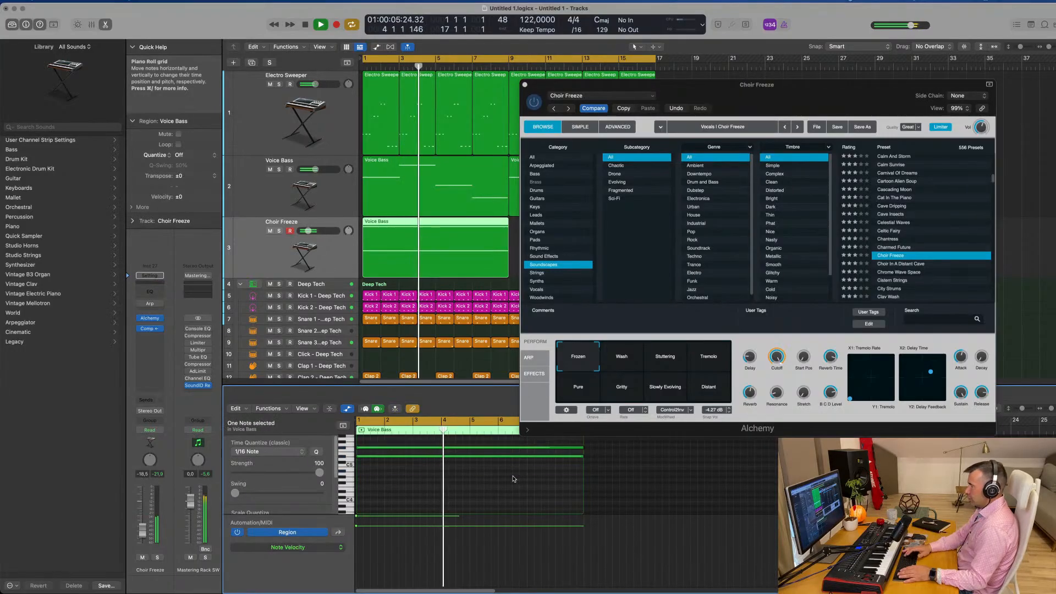
key("Return")
key("Return")
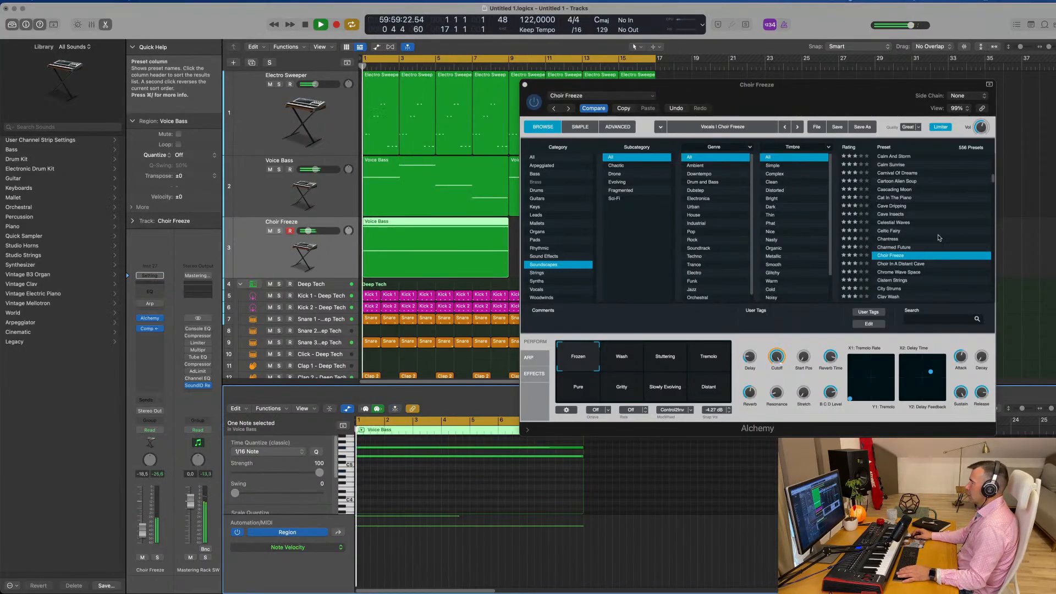
Step: Audition the Alchemy Soundscapes presets Chrome Wave Space and Cloud Formations on the third track within the mix
scroll(929, 235, "down", 1)
left_click(902, 265)
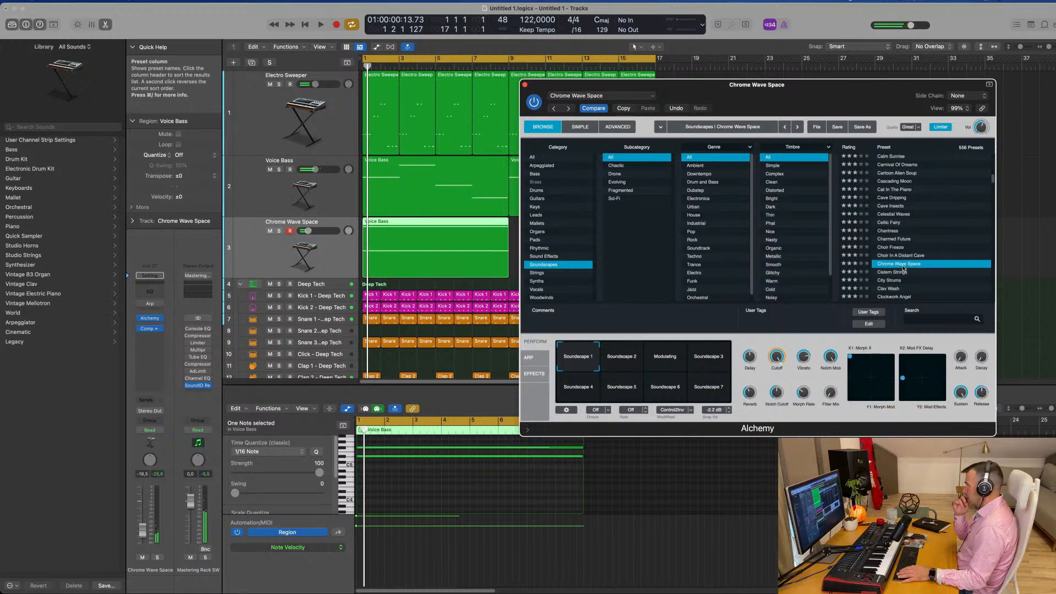
left_click_drag(886, 85, 887, 51)
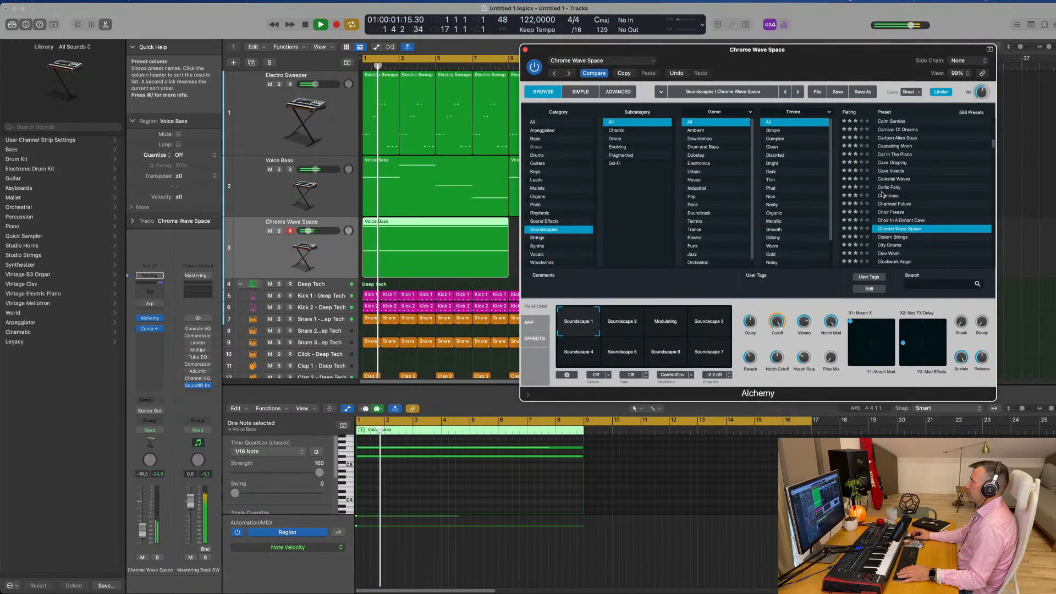
scroll(908, 214, "down", 7)
left_click(914, 209)
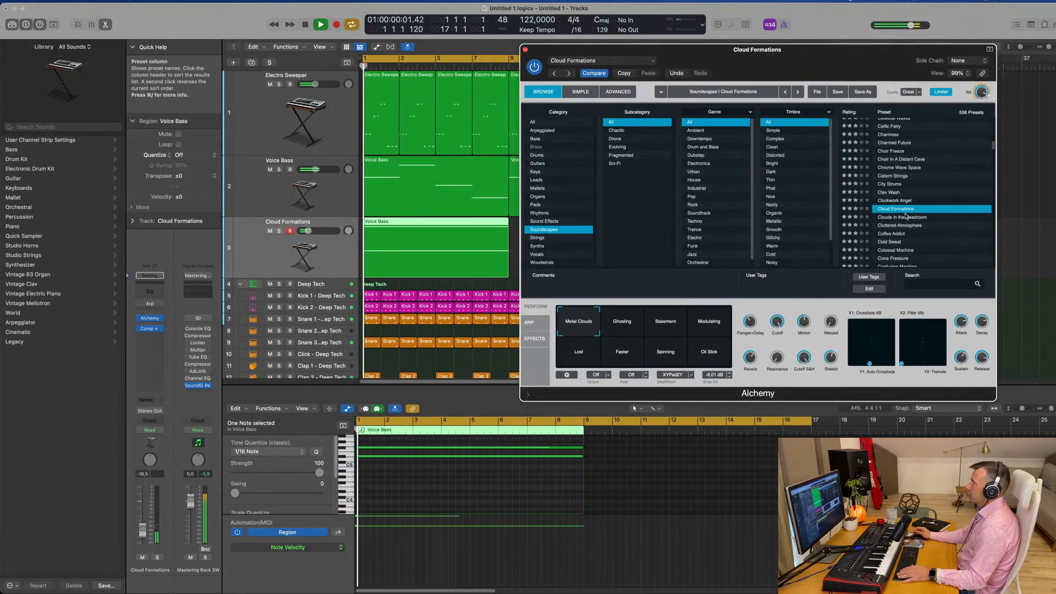
scroll(924, 212, "down", 3)
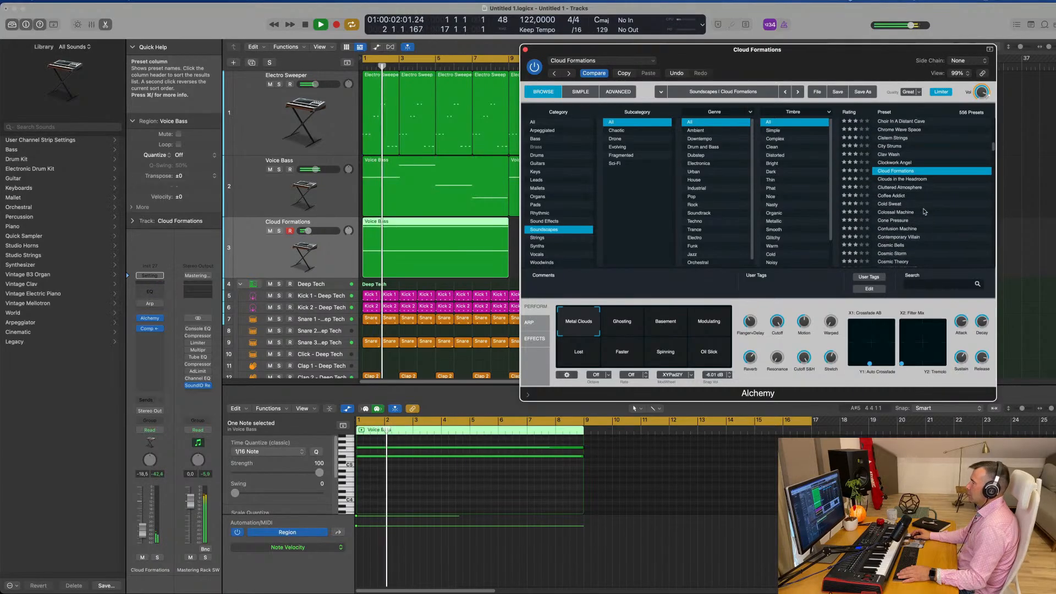
Step: Raise the Cloud Formations track's volume to -14.0 dB and transpose its two remaining notes down by octaves
left_click_drag(145, 532, 143, 525)
left_click_drag(451, 471, 478, 442)
key("alt+shift+Down")
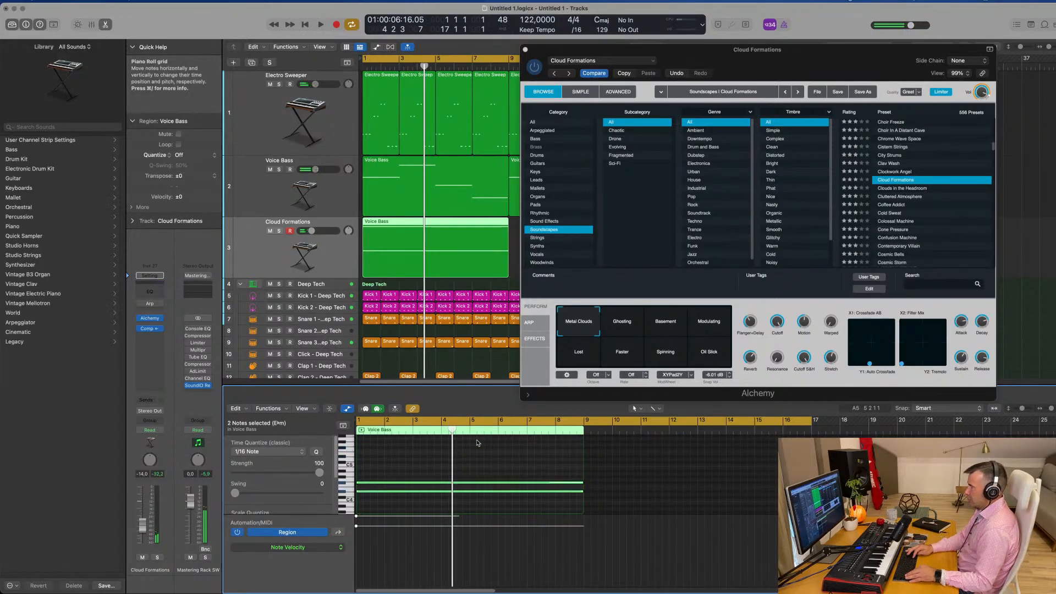
Step: Play the mix from the start, set the Cloud Formations track's volume to -13.0 dB and stop playback
key("space")
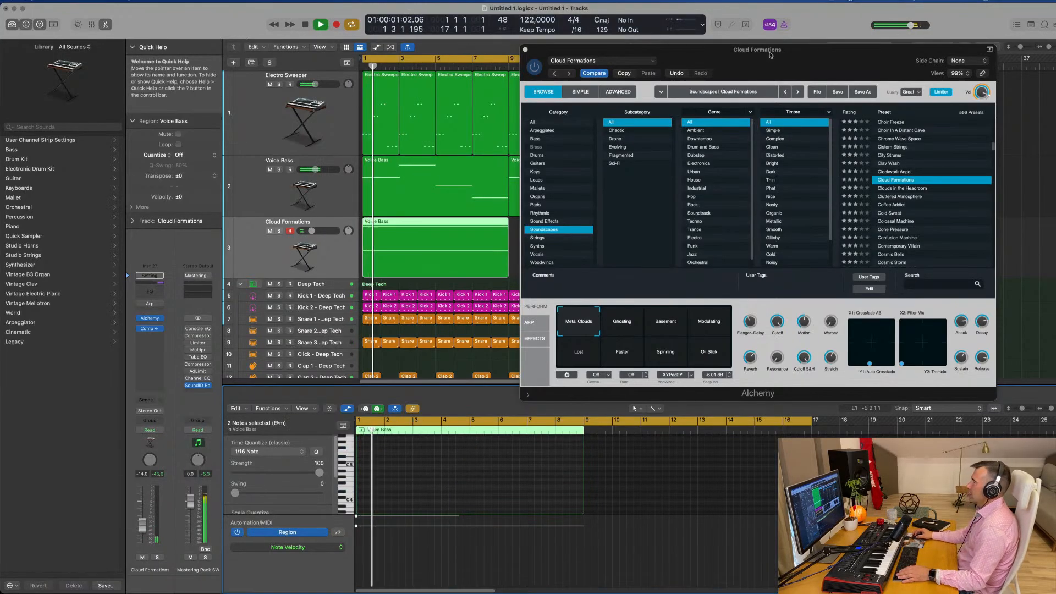
left_click_drag(768, 50, 825, 37)
scroll(308, 165, "down", 2)
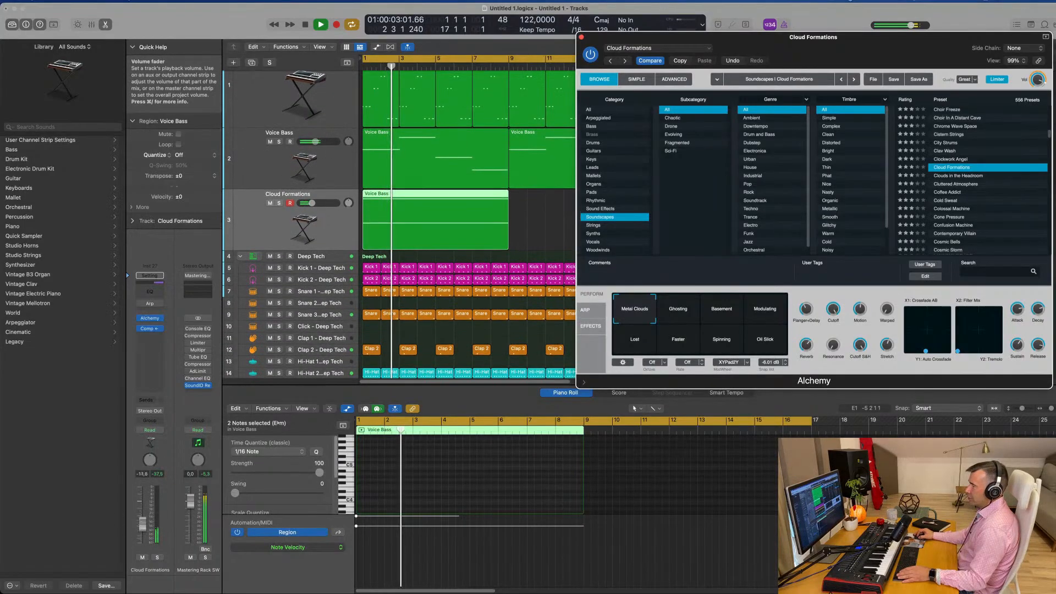
left_click_drag(313, 203, 311, 203)
key("space")
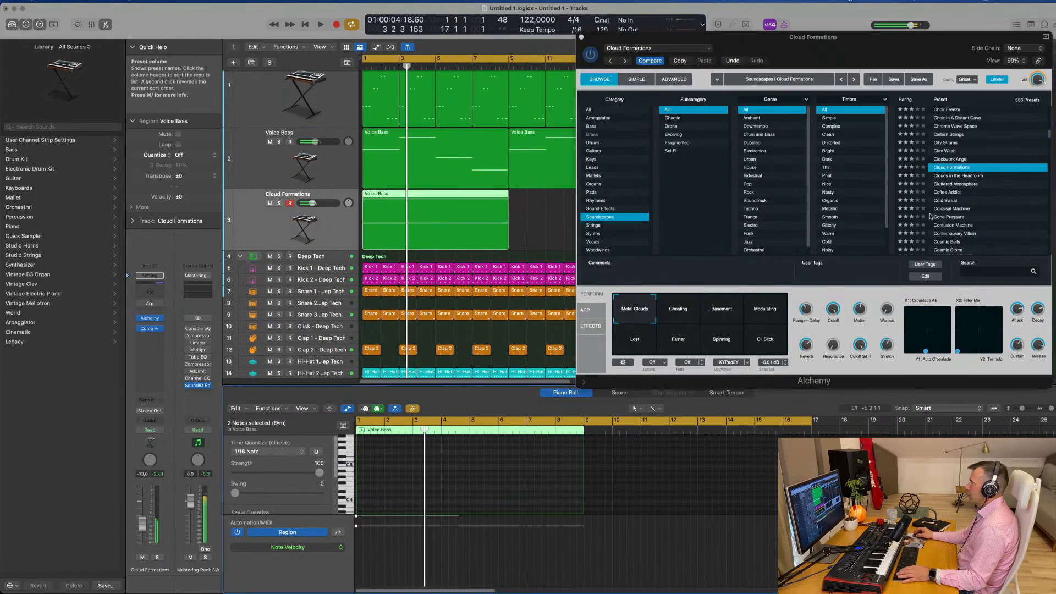
Step: Load the Cluttered Atmosphere preset in Alchemy, play it in the mix and set the track's volume to -13.4 dB
left_click(961, 183)
key("space")
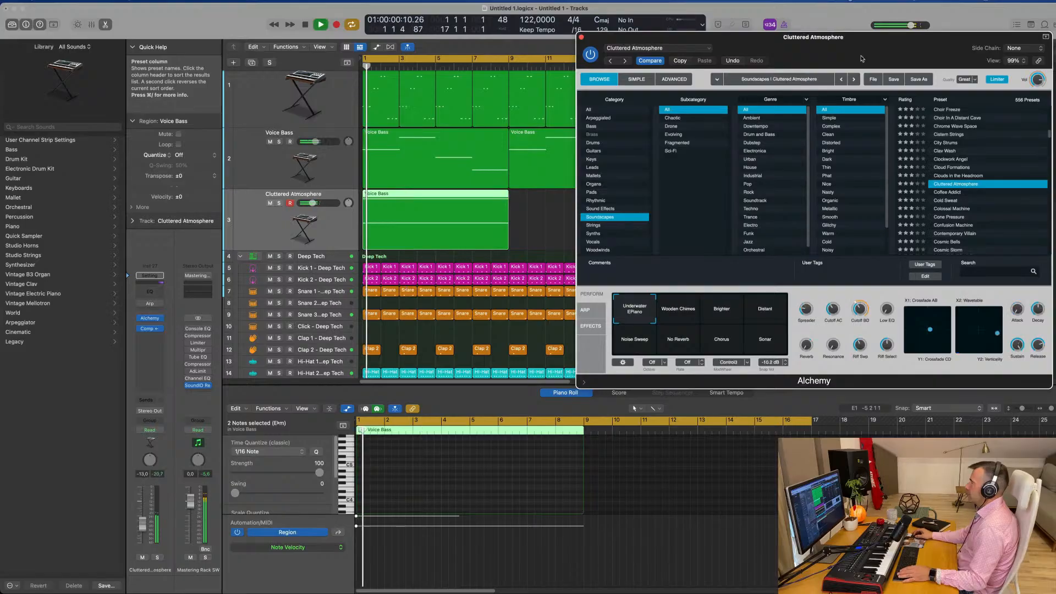
left_click_drag(877, 45, 710, 47)
scroll(803, 177, "down", 1)
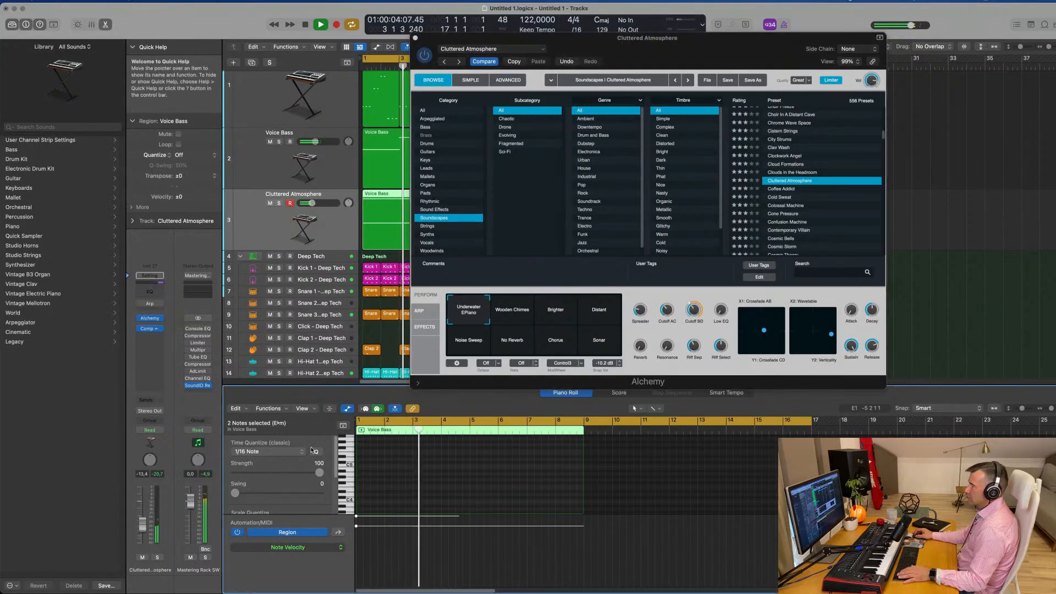
left_click_drag(691, 50, 782, 54)
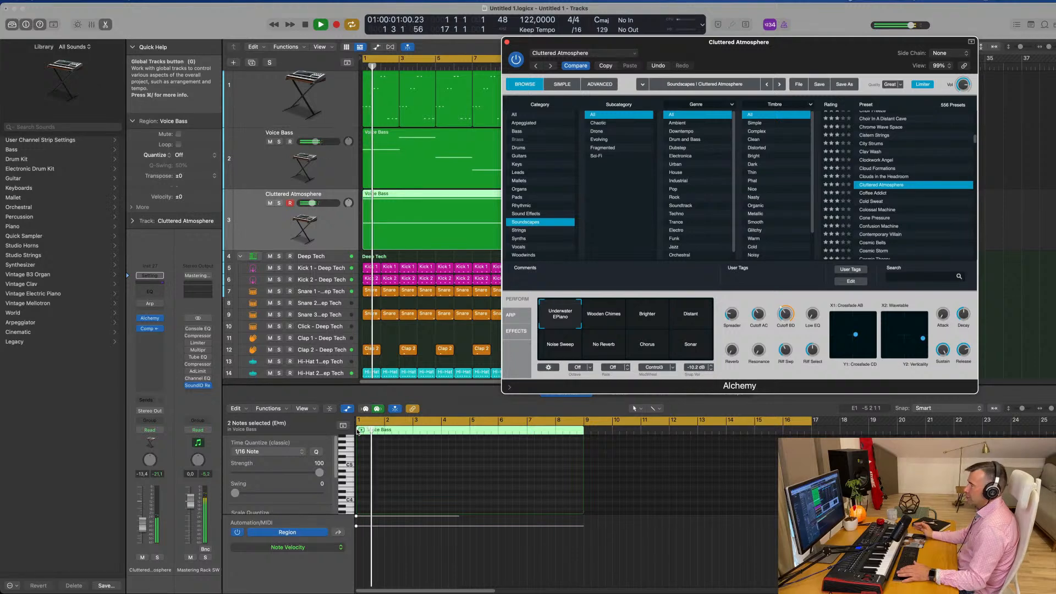
Step: Solo the Cluttered Atmosphere track and add a Channel EQ with the low-cut filter at 175 Hz, 12 dB/Oct
left_click(158, 556)
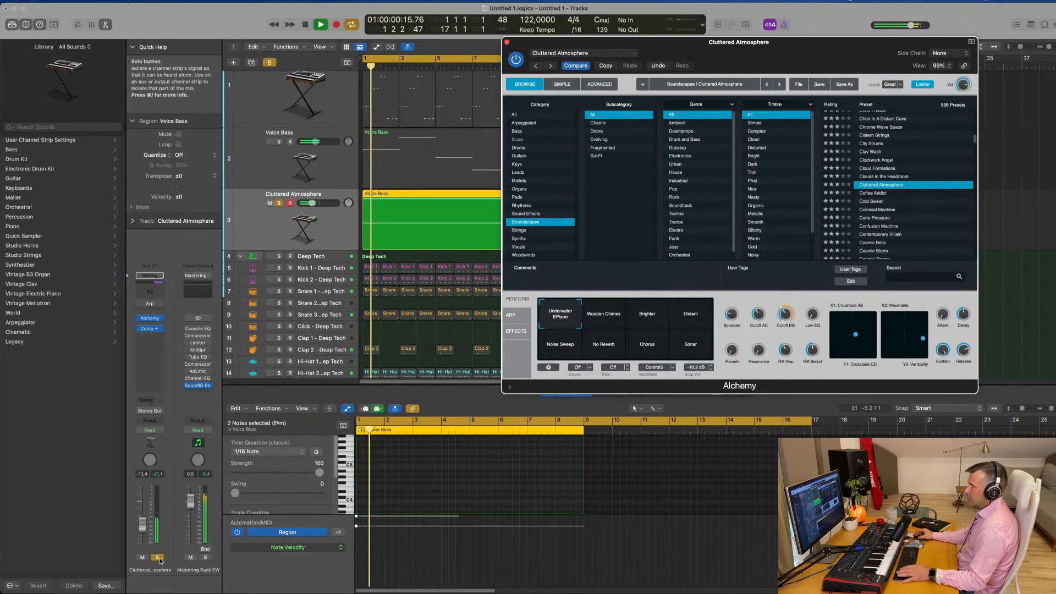
left_click(154, 297)
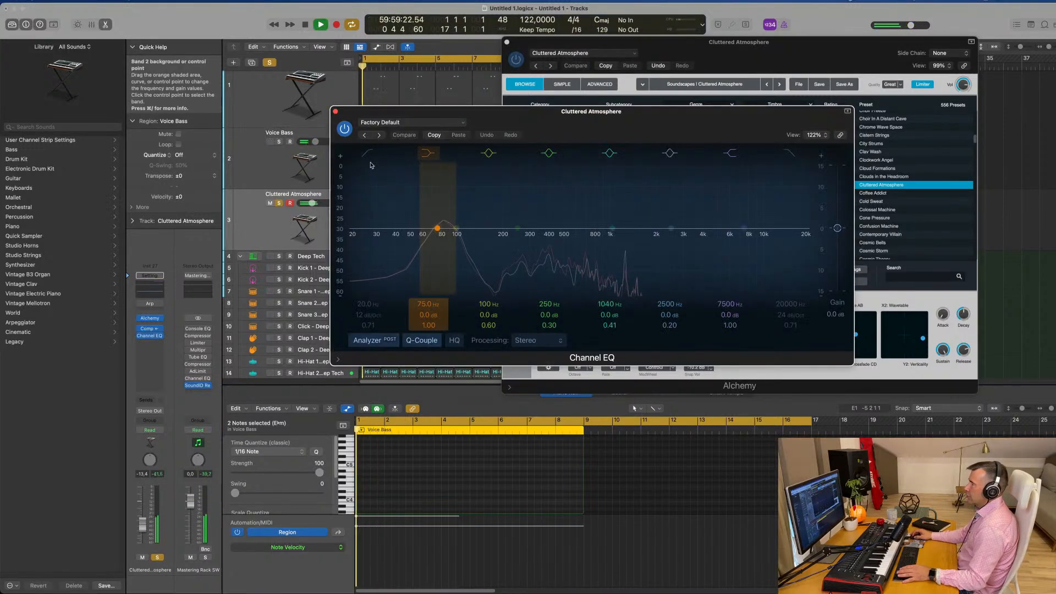
left_click_drag(499, 202, 504, 204)
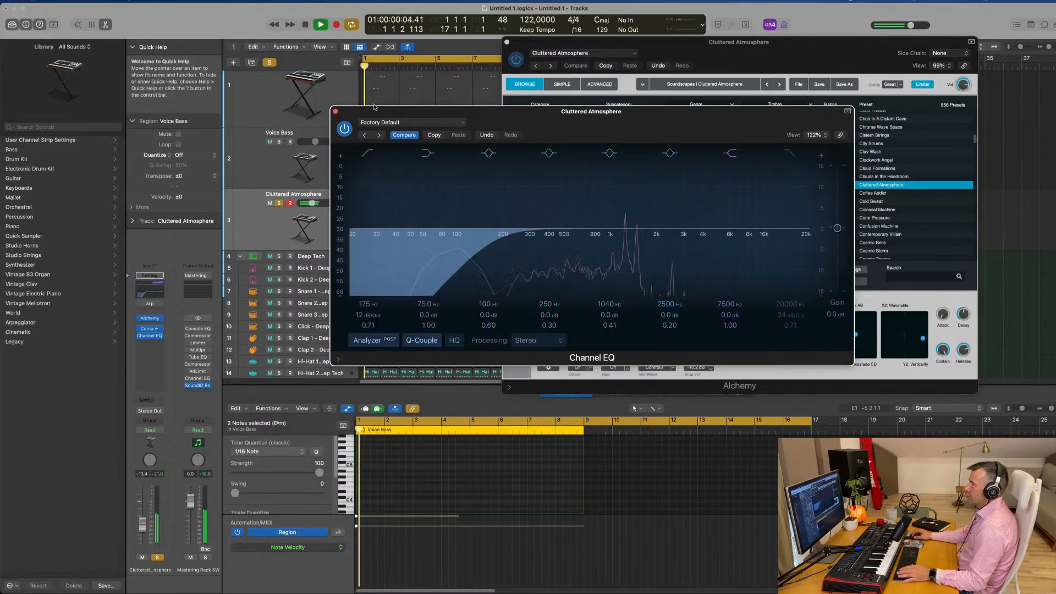
left_click(335, 111)
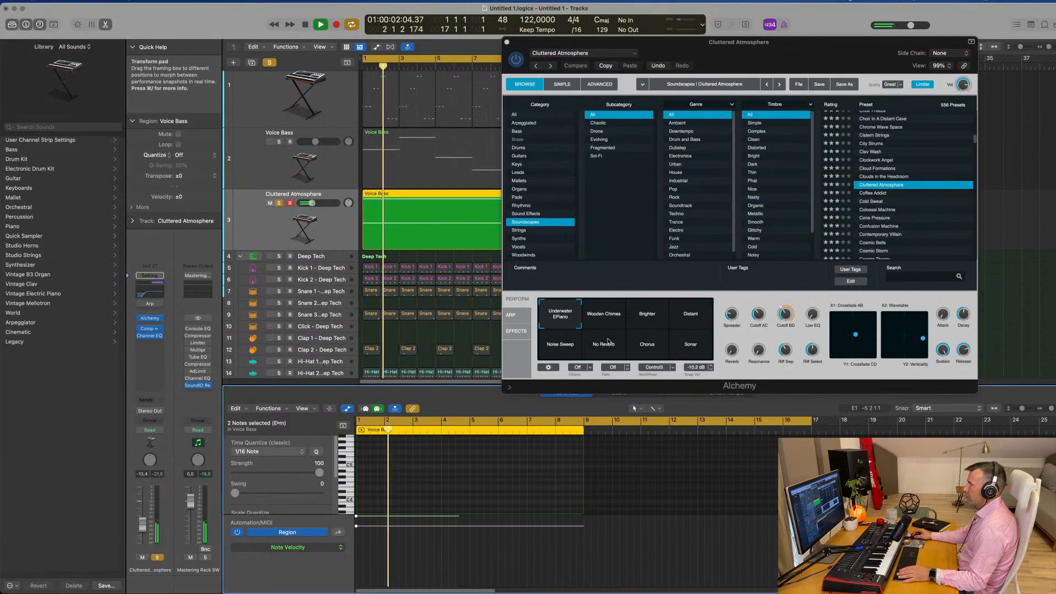
Step: Audition Cluttered Atmosphere's performance snapshots, including Wooden Chimes, Brighter, Distant, Noise Sweep, No Reverb and Sonar, and choose Chorus
left_click(610, 320)
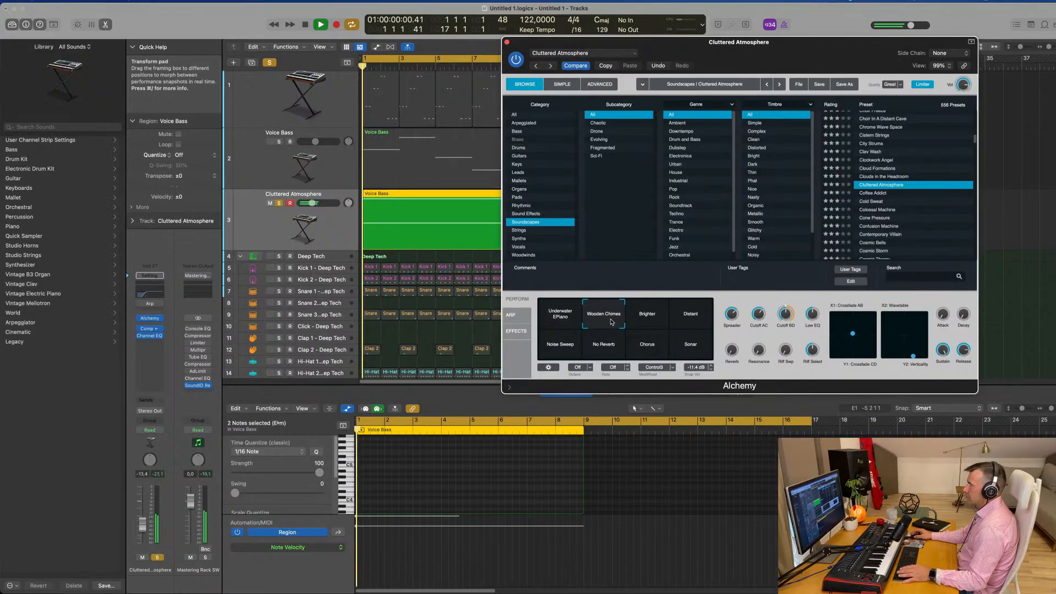
left_click(642, 320)
left_click(689, 320)
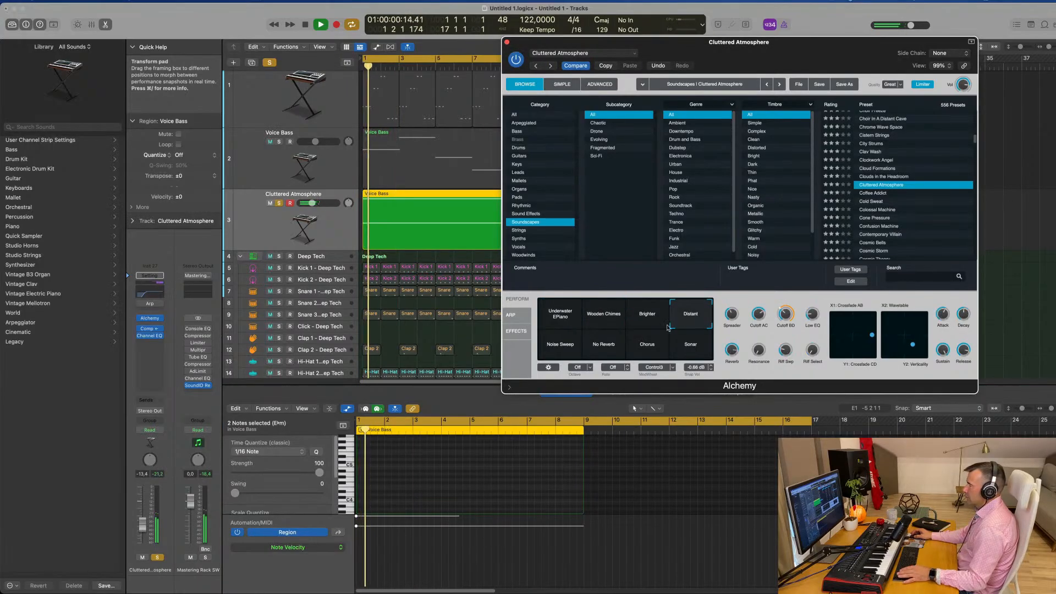
left_click(555, 350)
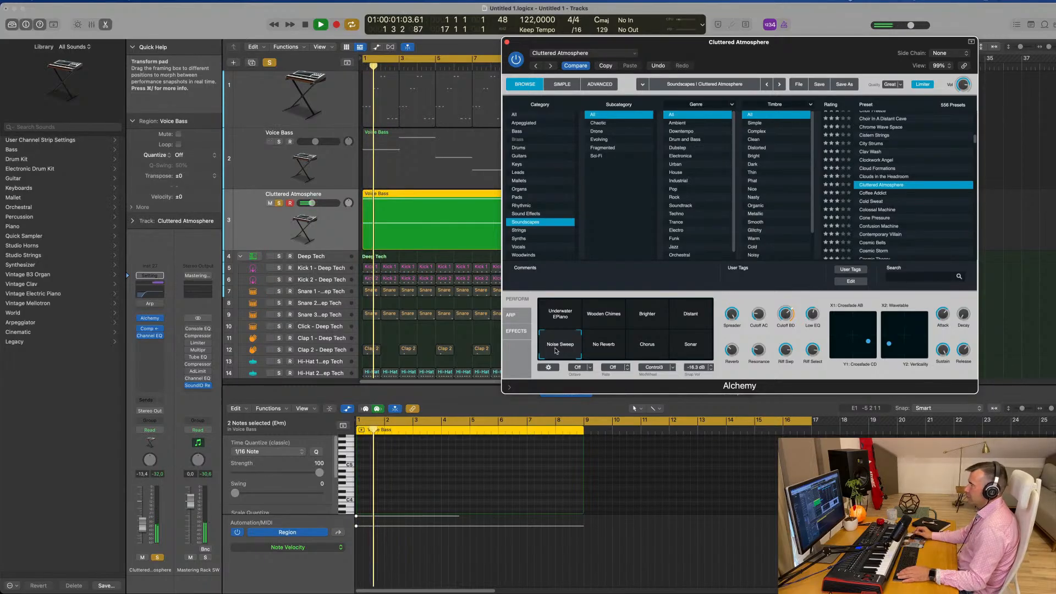
left_click(632, 350)
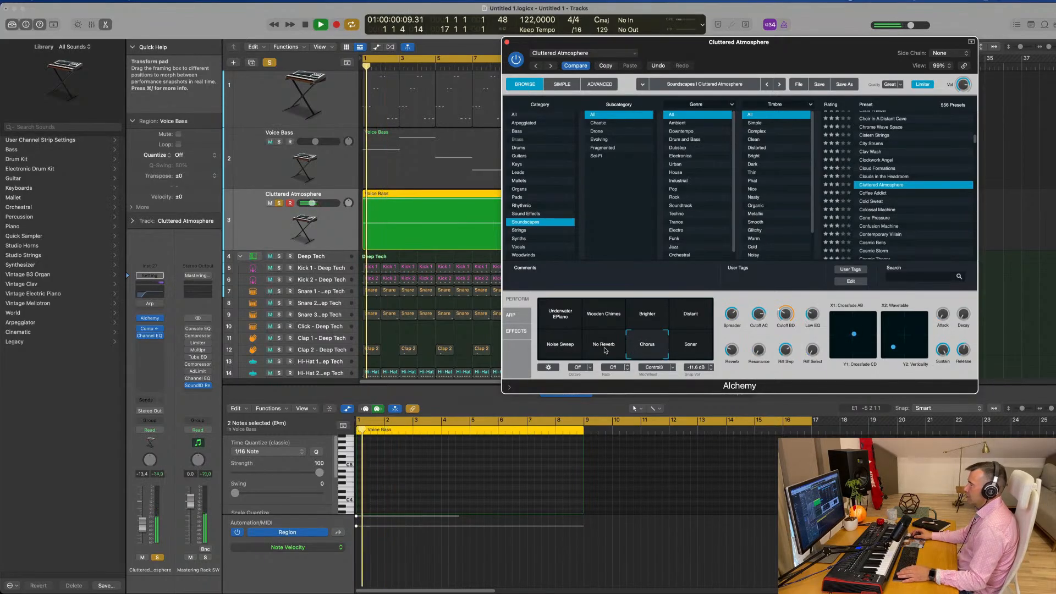
left_click(606, 350)
left_click(646, 350)
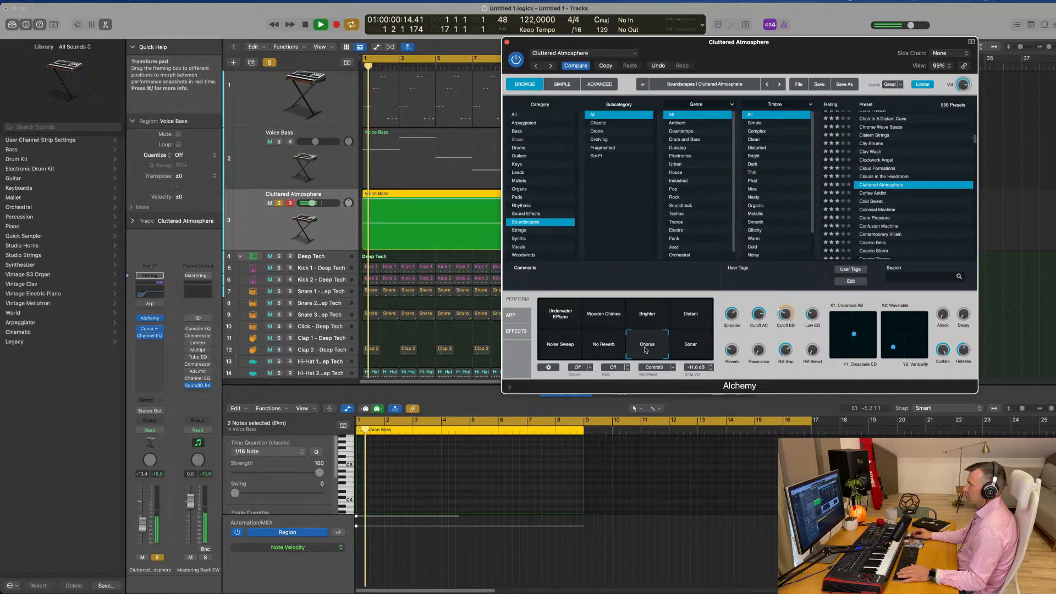
left_click(698, 348)
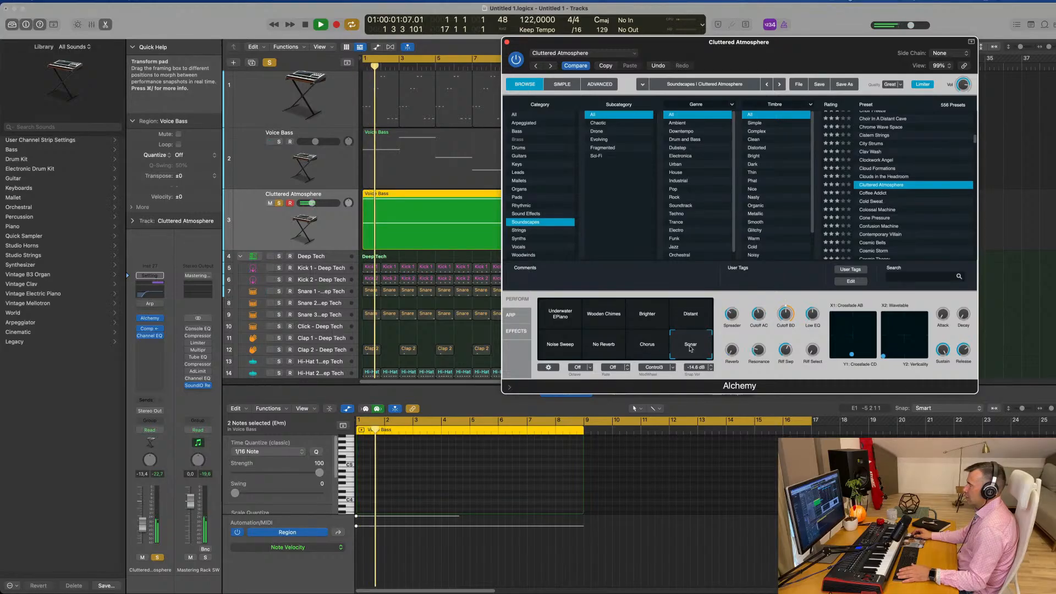
left_click(647, 344)
Step: Unsolo the Cluttered Atmosphere track, close the Alchemy window and play the full mix from the start
left_click(156, 557)
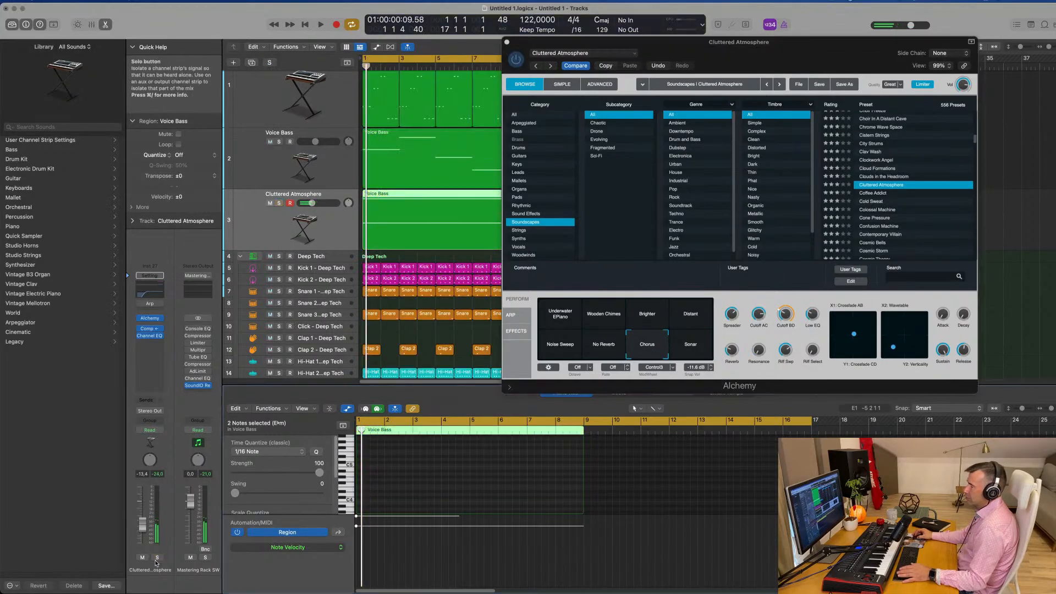
key("space")
left_click(506, 43)
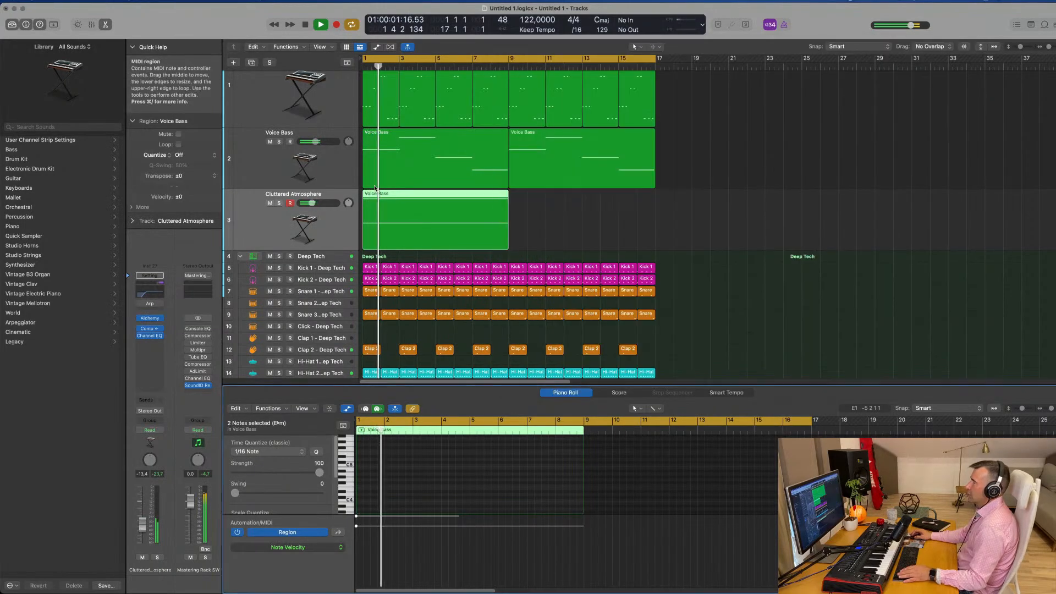
Step: Replace the sustained region on the Cluttered Atmosphere track with a copy of the first Voice Bass region and play it
key("super+Right")
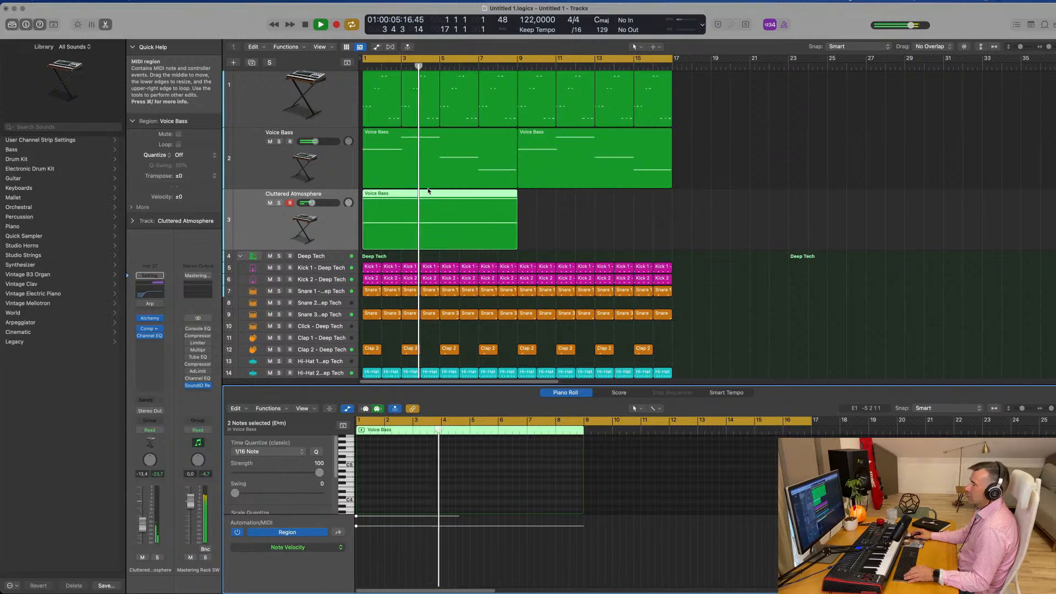
left_click(554, 224)
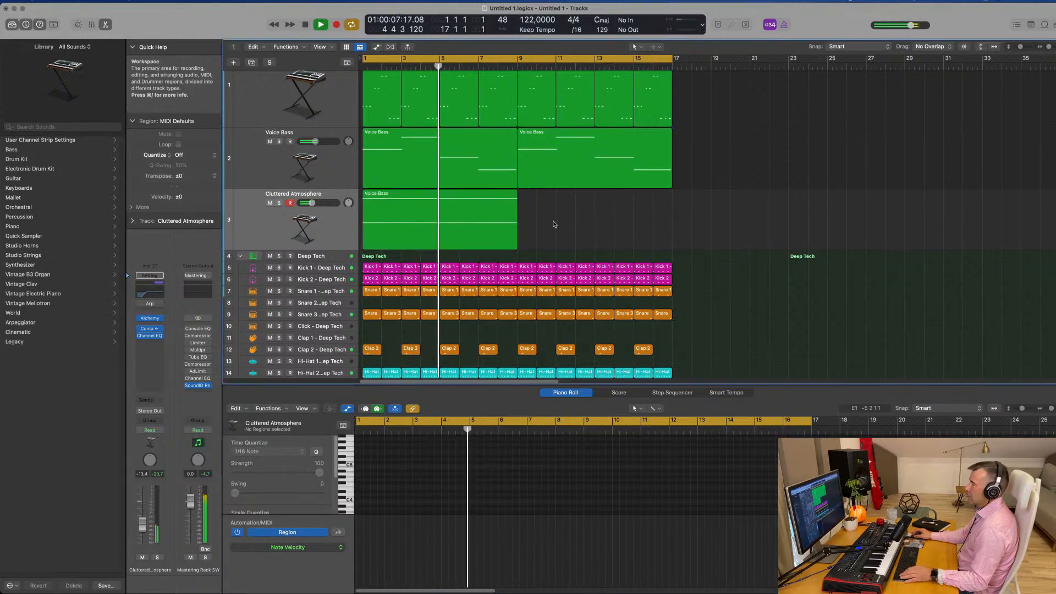
left_click(470, 230)
key("space")
key("BackSpace")
left_click_drag(416, 156, 414, 215)
key("space")
Step: Repeat the copied Cluttered Atmosphere region once so the part runs through to bar 17
key("super+Left")
key("super+Left")
key("super+Right")
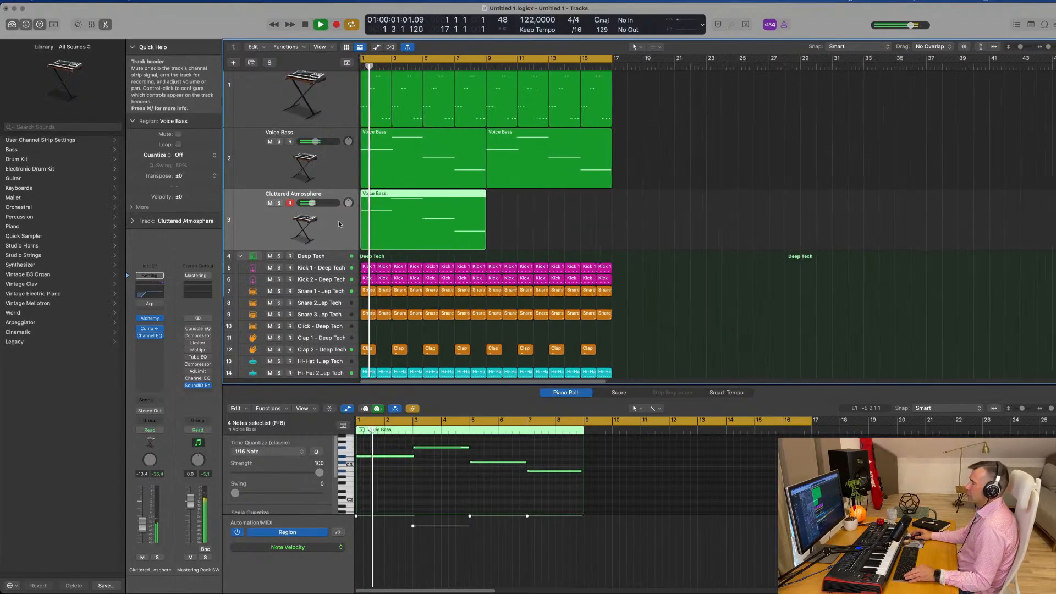
key("super+Right")
scroll(339, 224, "left", 1)
key("super+Left")
key("super+Left")
scroll(388, 223, "left", 2)
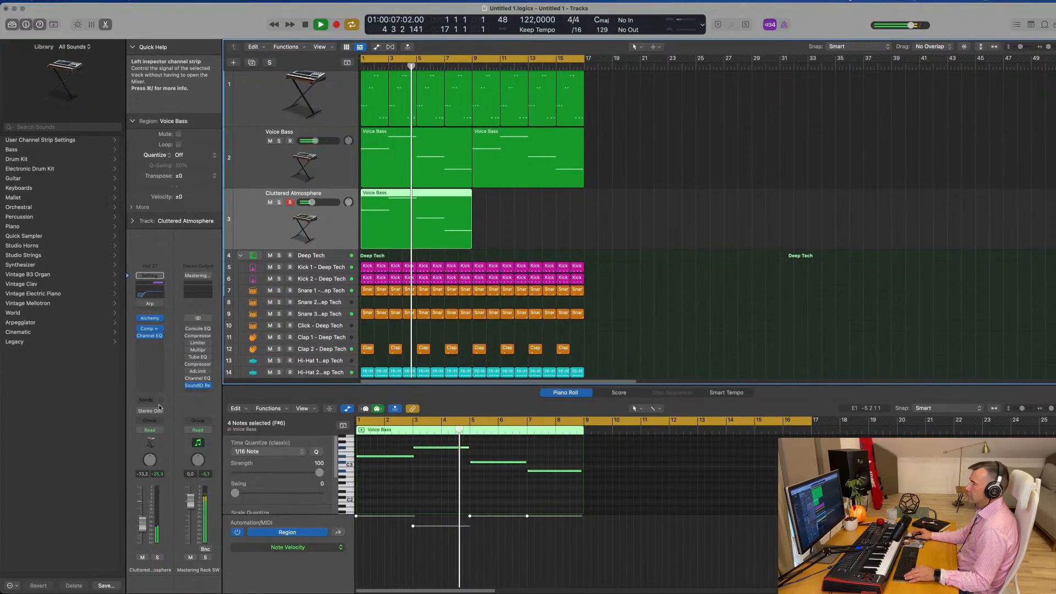
scroll(519, 231, "up", 3)
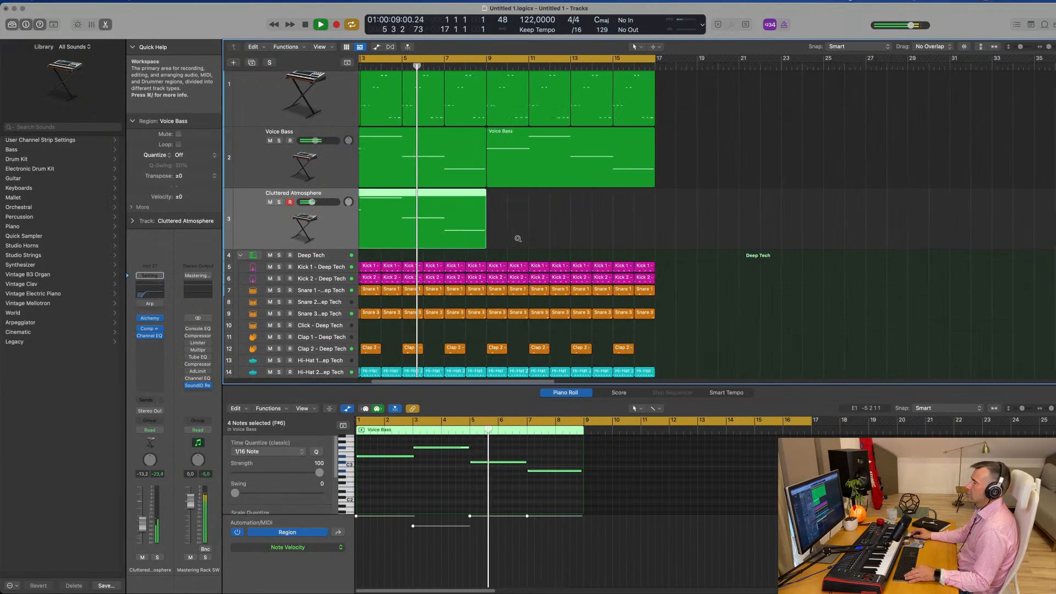
key("super+r")
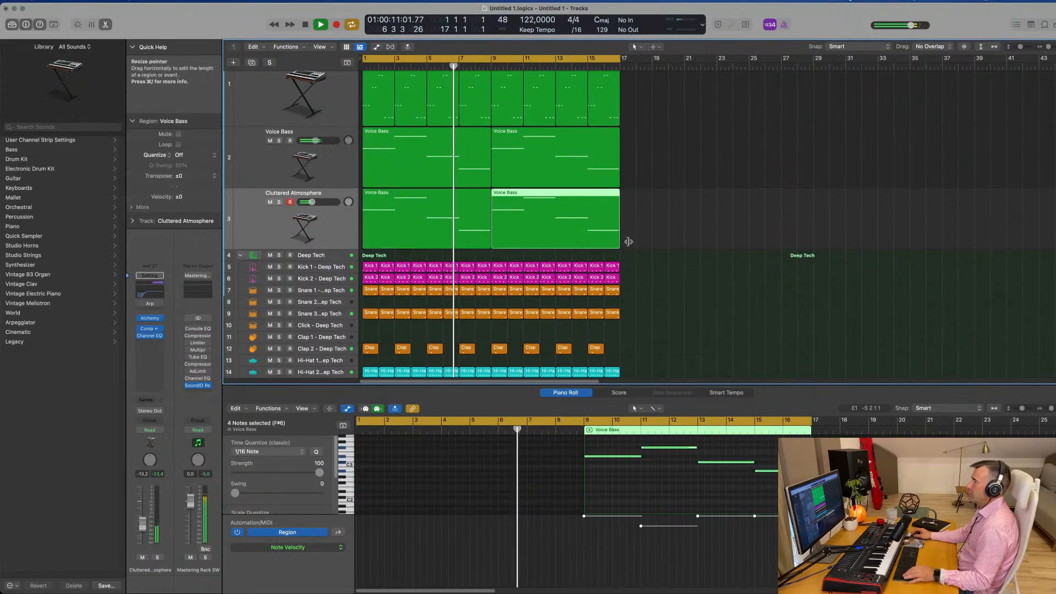
scroll(660, 231, "down", 5)
scroll(677, 157, "up", 1)
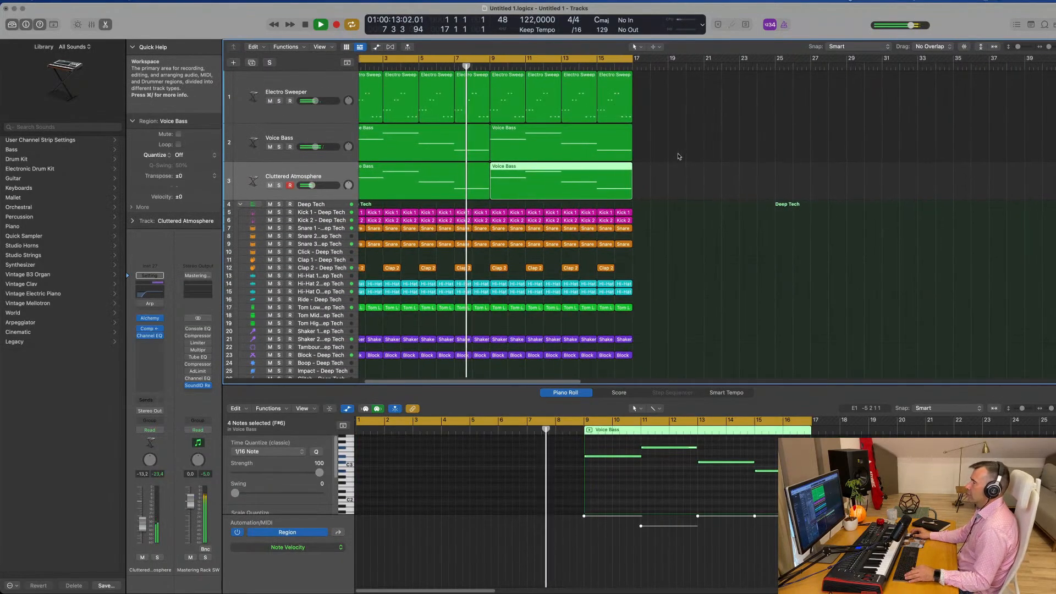
scroll(679, 155, "down", 1)
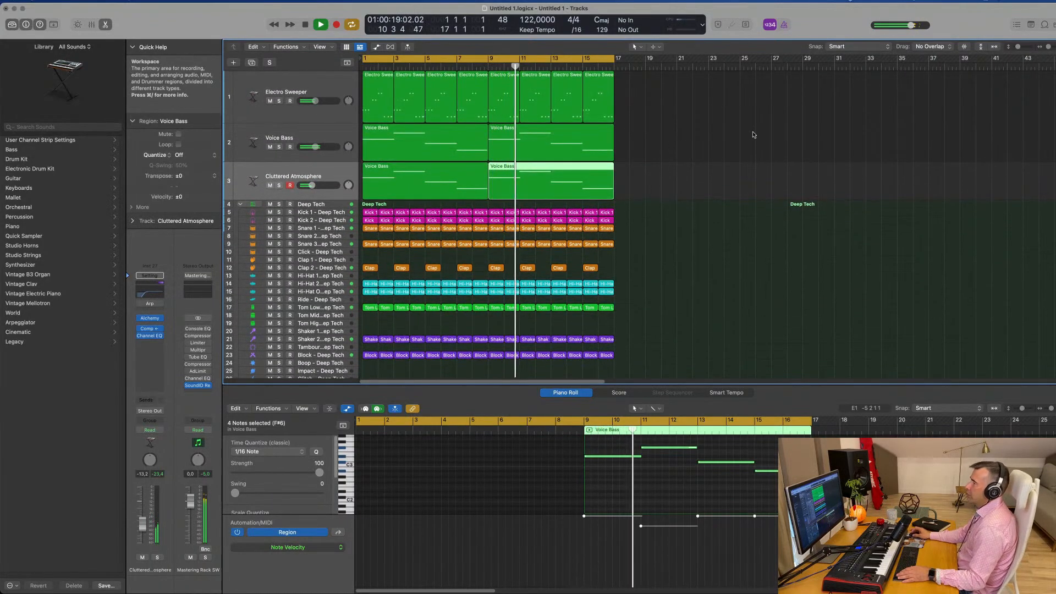
Step: Duplicate the Cluttered Atmosphere track and replace Alchemy on the new track with the stereo Vintage B3 Organ
left_click(330, 174)
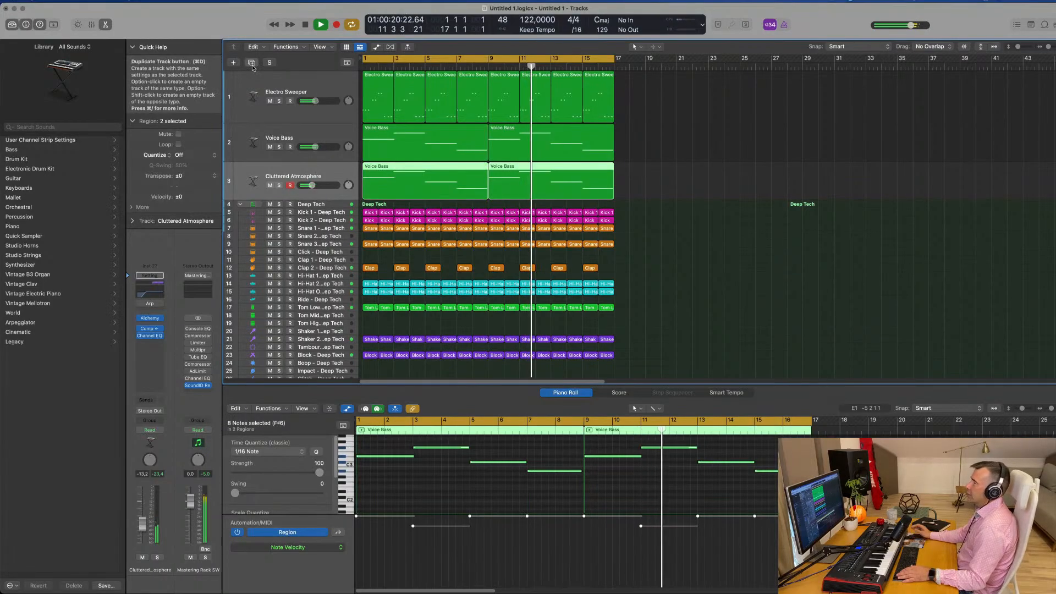
left_click(252, 64)
left_click(340, 214)
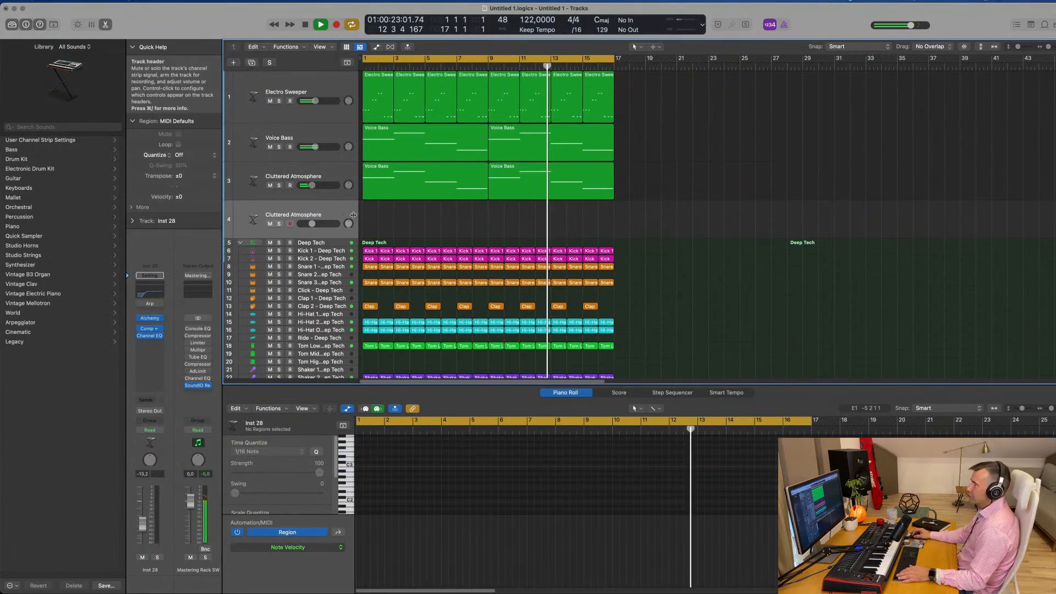
left_click(150, 318)
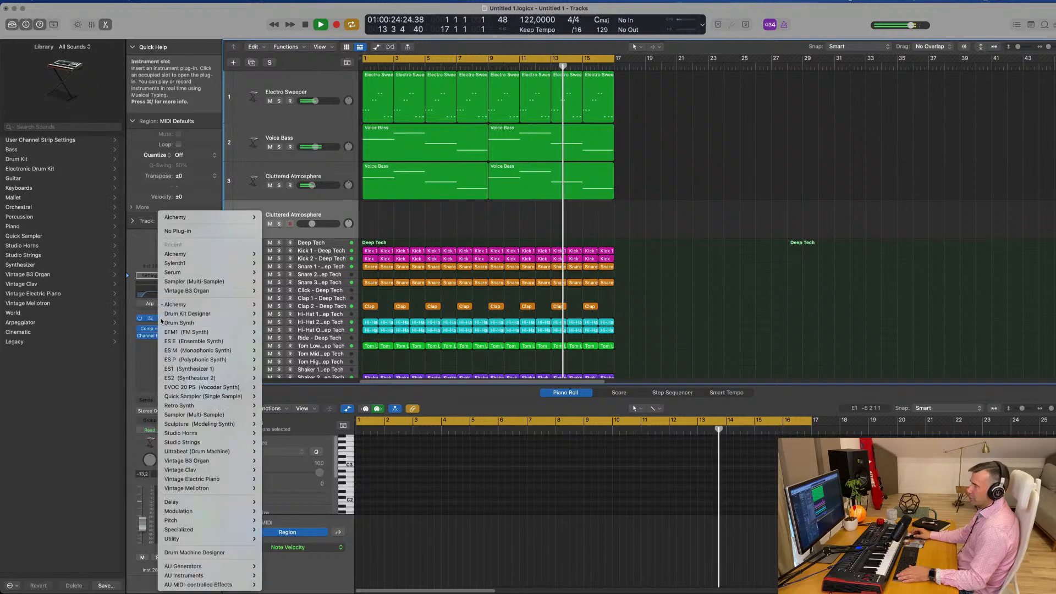
mouse_move(161, 322)
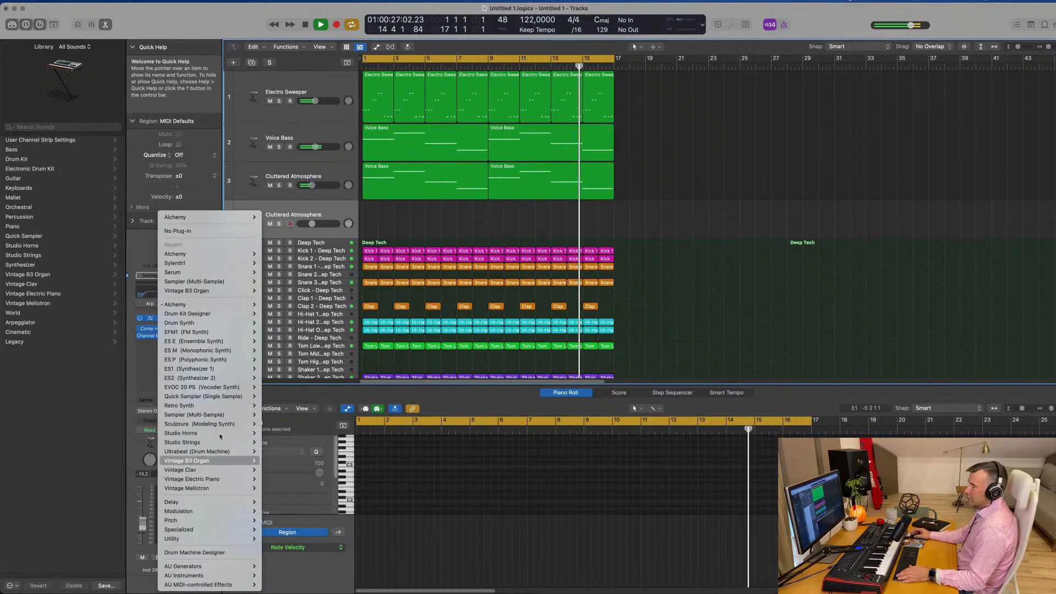
mouse_move(215, 461)
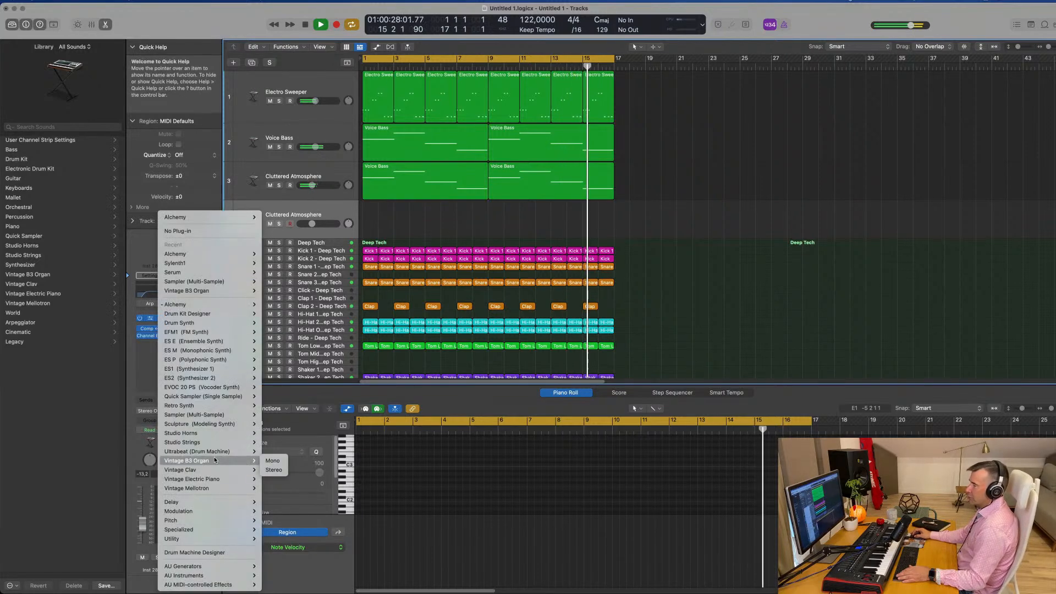
left_click(274, 470)
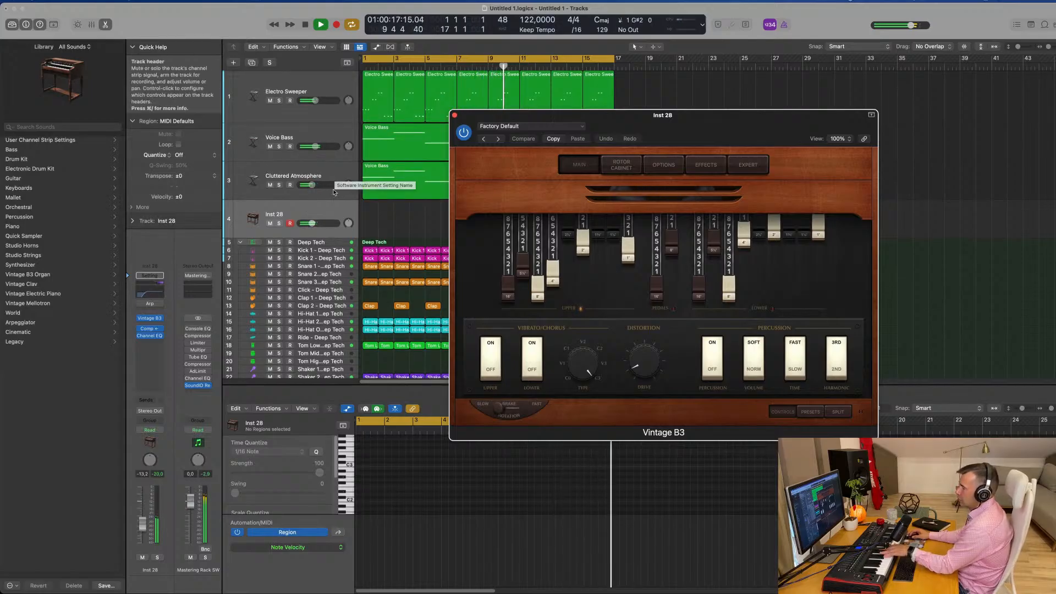
Step: Record a chord riff on the organ track from bar 1 over the playing mix, stop and hide the plug-in window
left_click(329, 209)
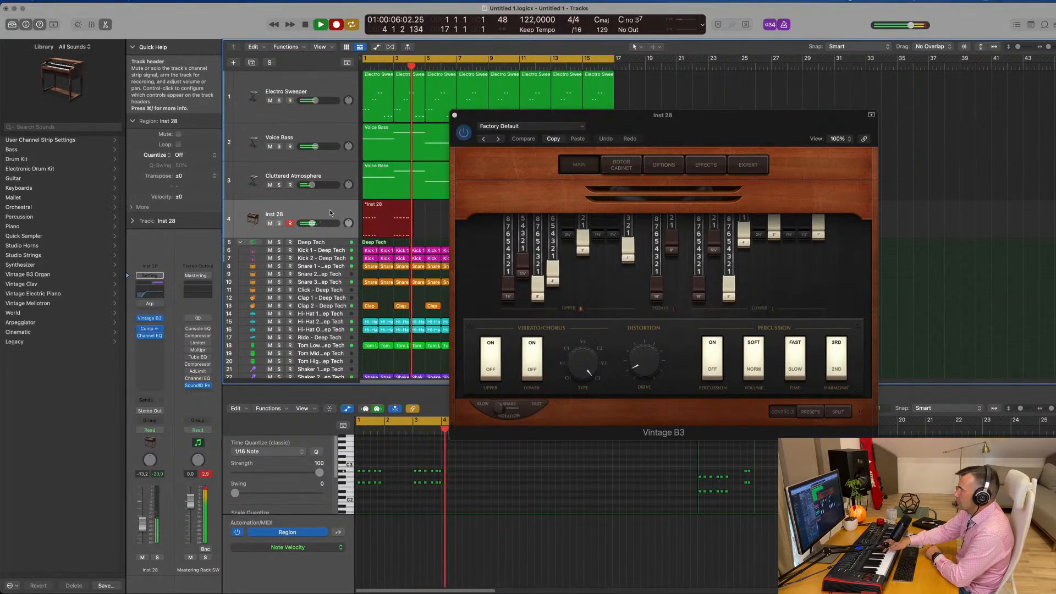
key("space")
key("v")
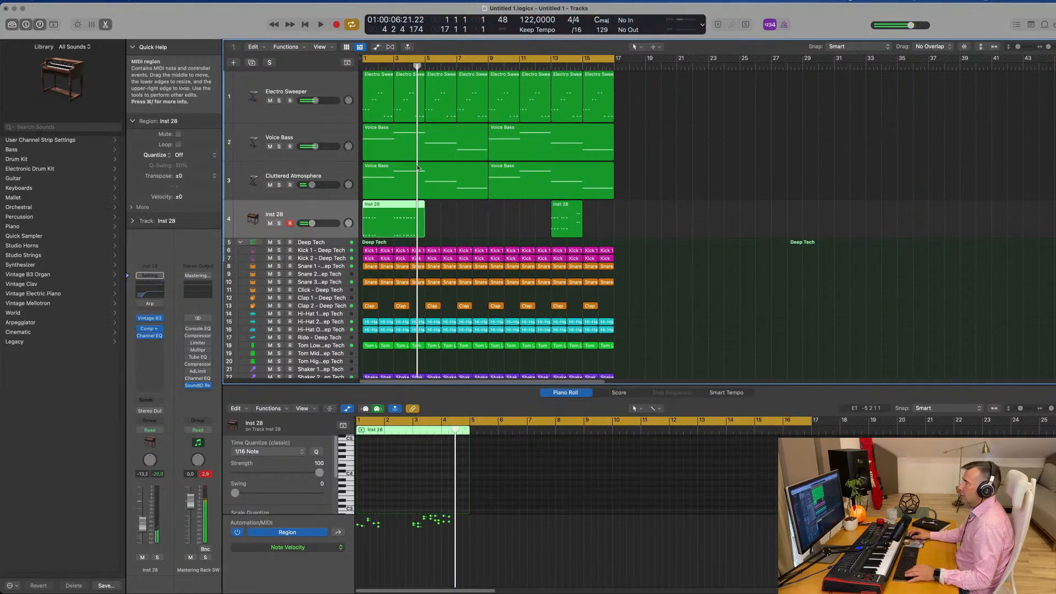
Step: Split the recorded organ region at bar 3, delete its first half and move the second half to bar 1
double_click(393, 204, "super")
left_click(388, 205)
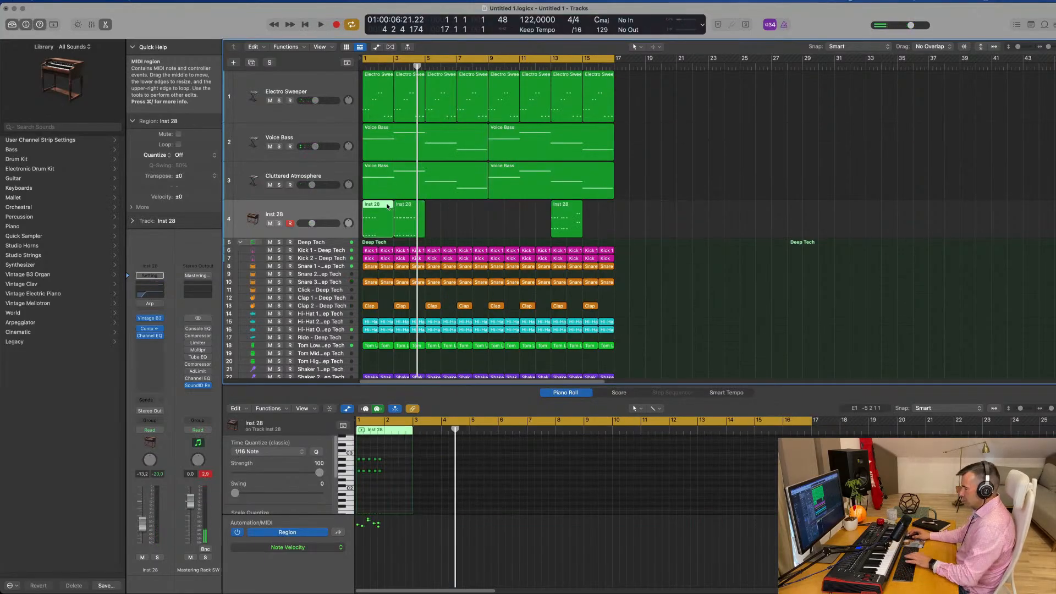
key("Delete")
left_click_drag(407, 205, 375, 206)
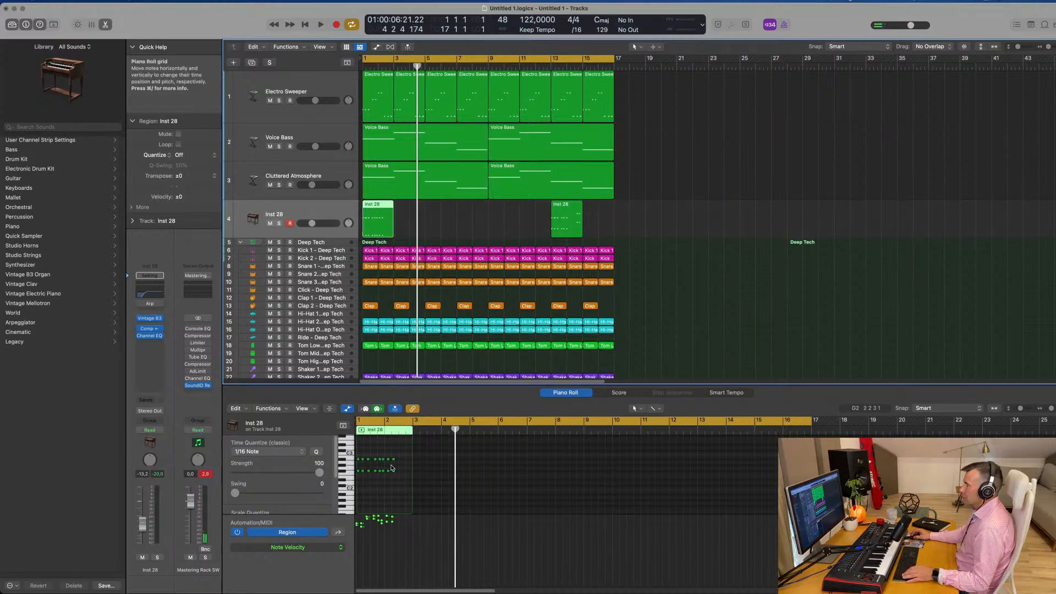
Step: Delete the organ chords that fall after the start of bar 2, leaving a one-bar riff
left_click(398, 482)
key("super+a")
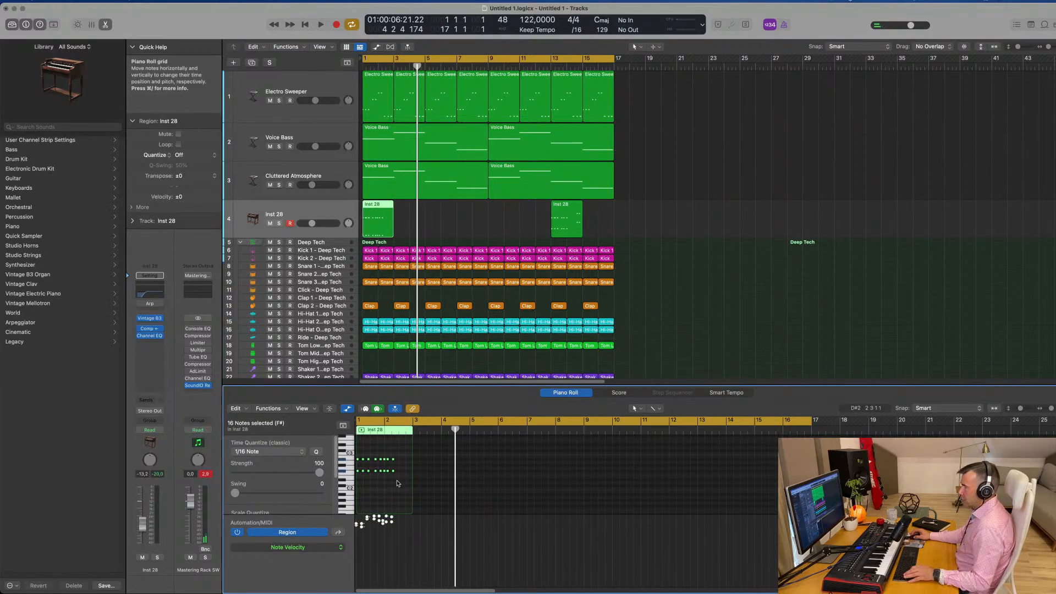
key("space")
scroll(402, 482, "up", 8)
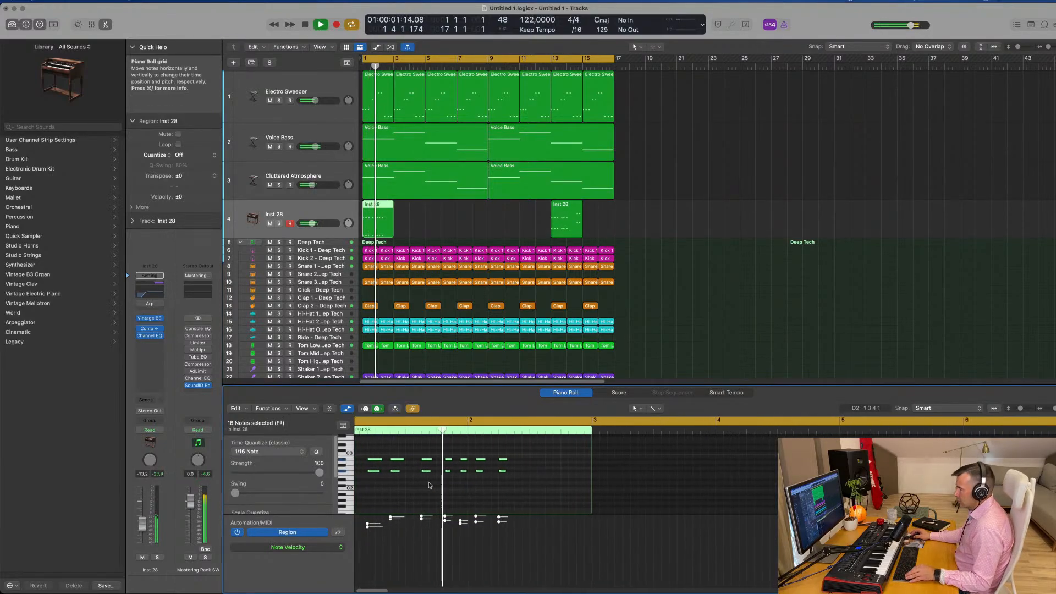
left_click_drag(526, 450, 477, 481)
scroll(451, 491, "up", 5)
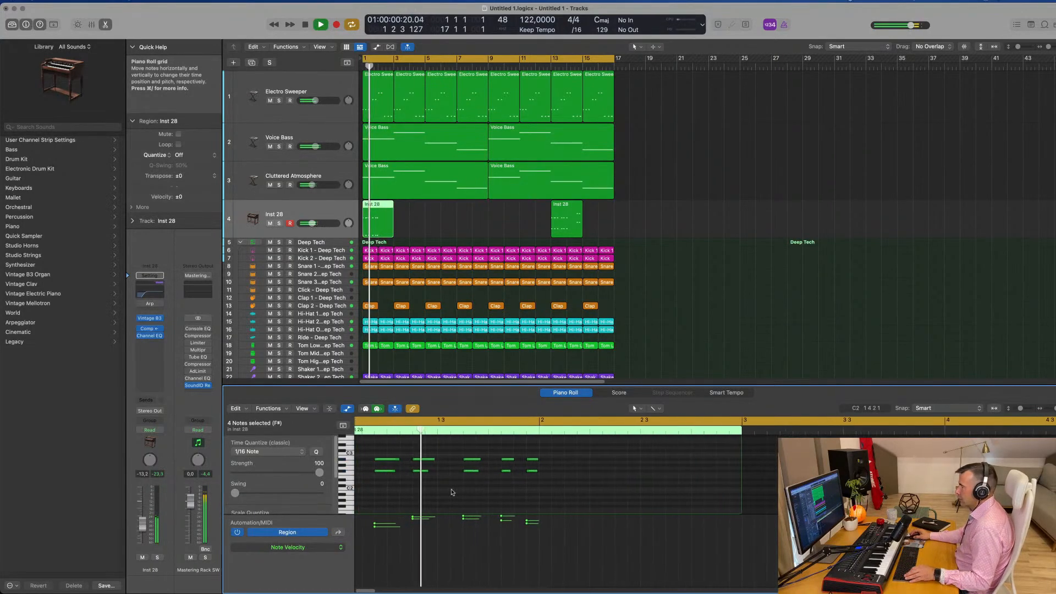
scroll(452, 492, "left", 2)
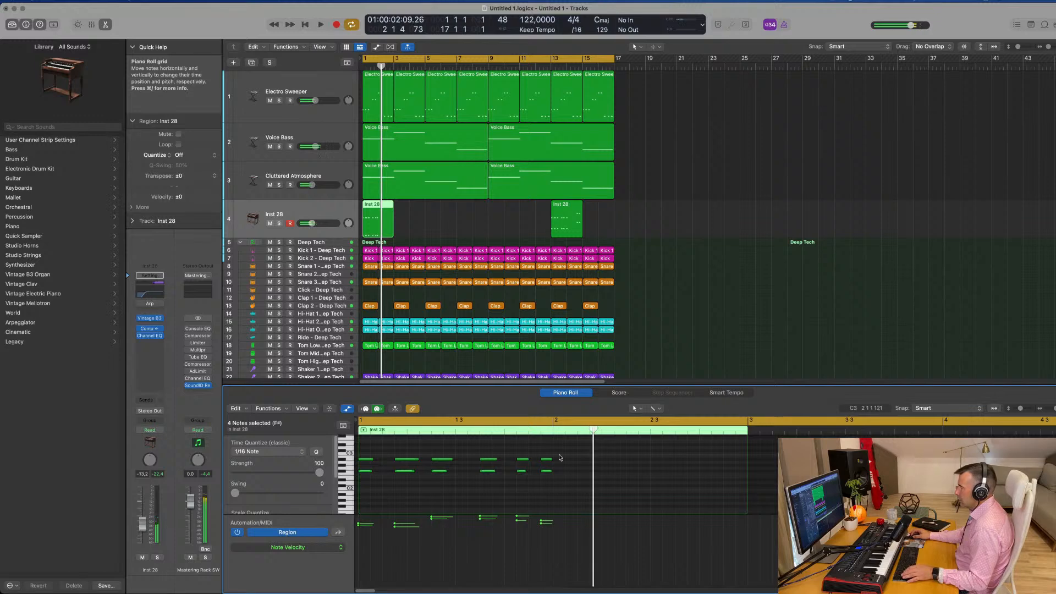
Step: Copy the one-bar organ riff into bar 2 and remove the last chord of bar 1
left_click_drag(560, 455, 553, 491)
key("space")
key("space")
key("space")
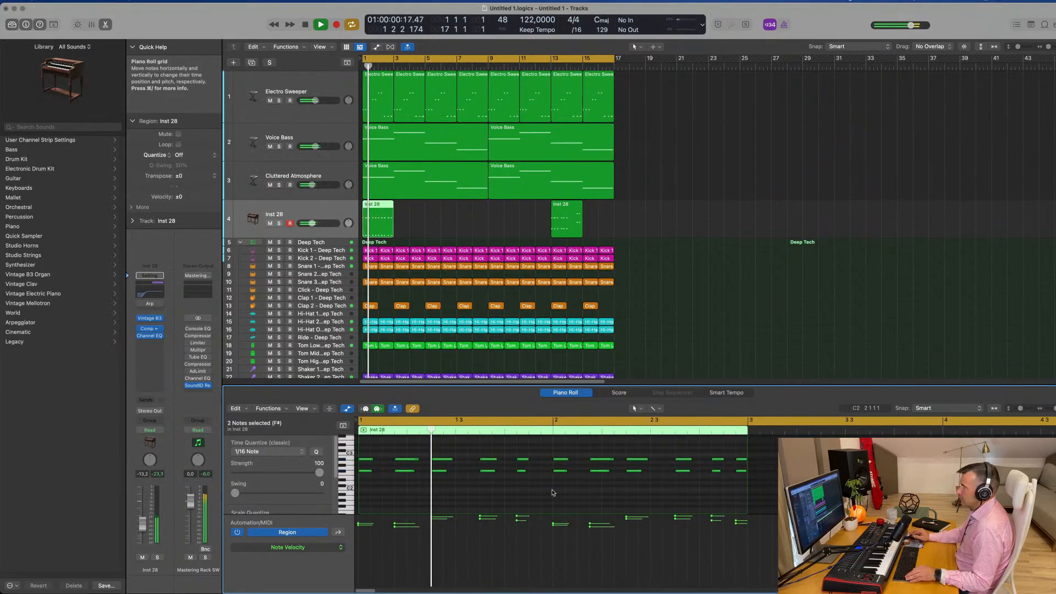
scroll(506, 492, "left", 2)
scroll(468, 491, "right", 1)
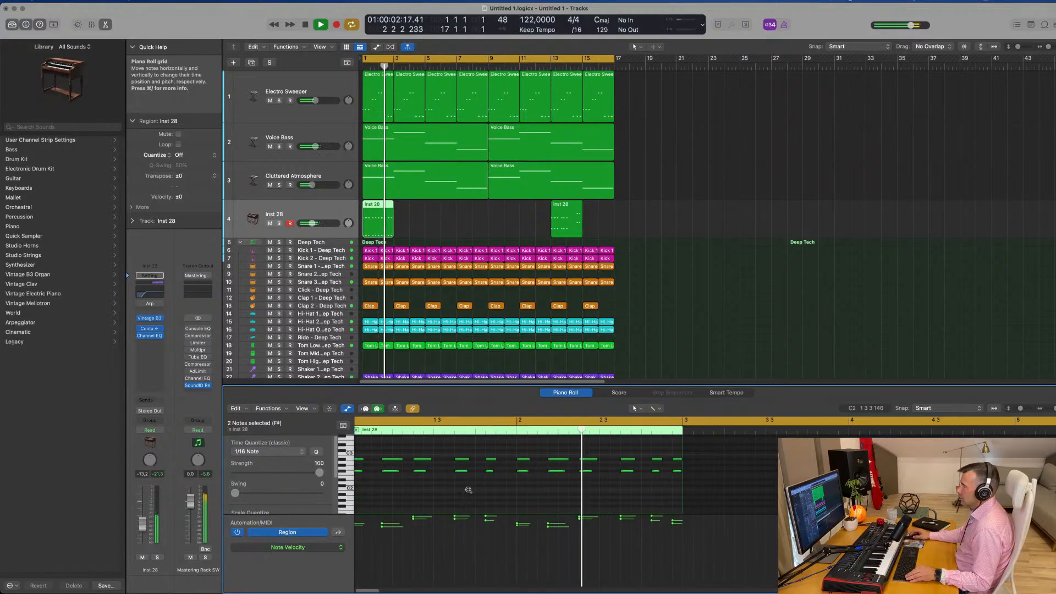
Step: Delete the leftover organ region at bar 13 and repeat the two-bar organ region seven times, up to bar 17
left_click(563, 223)
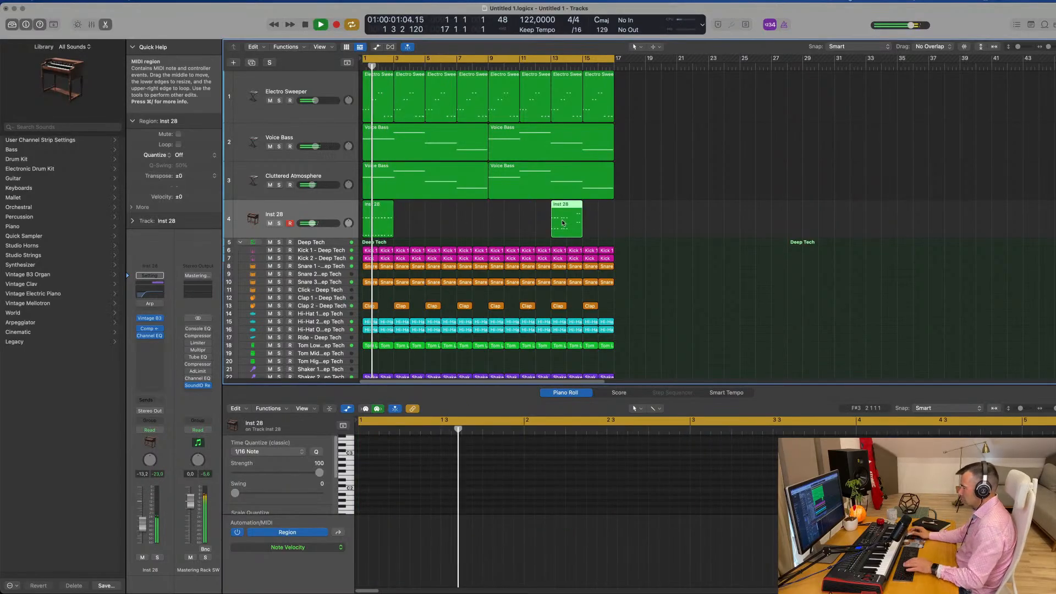
key("Delete")
left_click(367, 225)
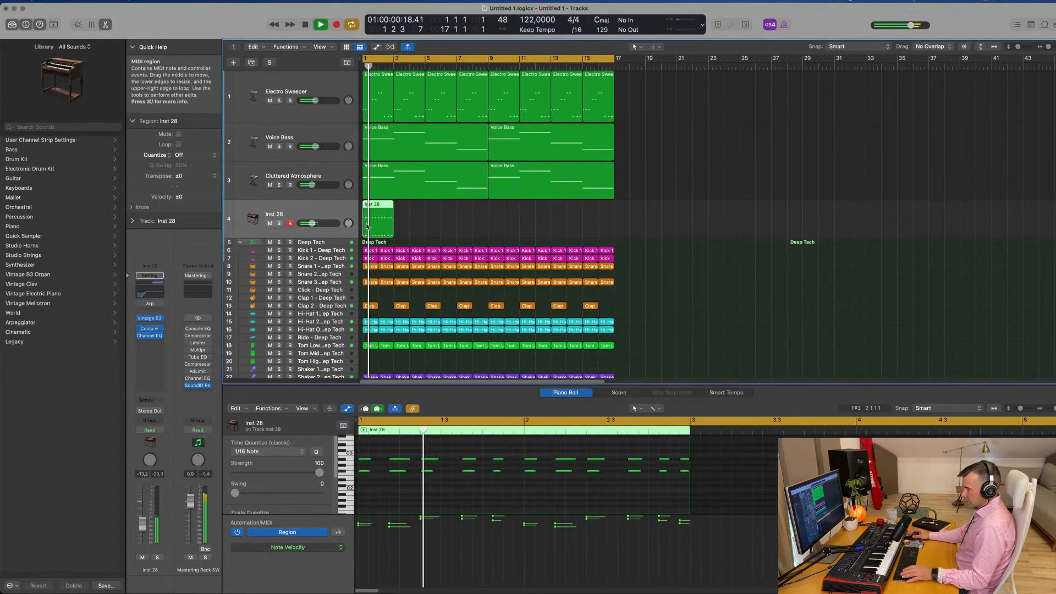
key("super+r")
key("super+r")
key("super+r")
key("super+r")
key("super+r")
key("super+r")
key("super+r")
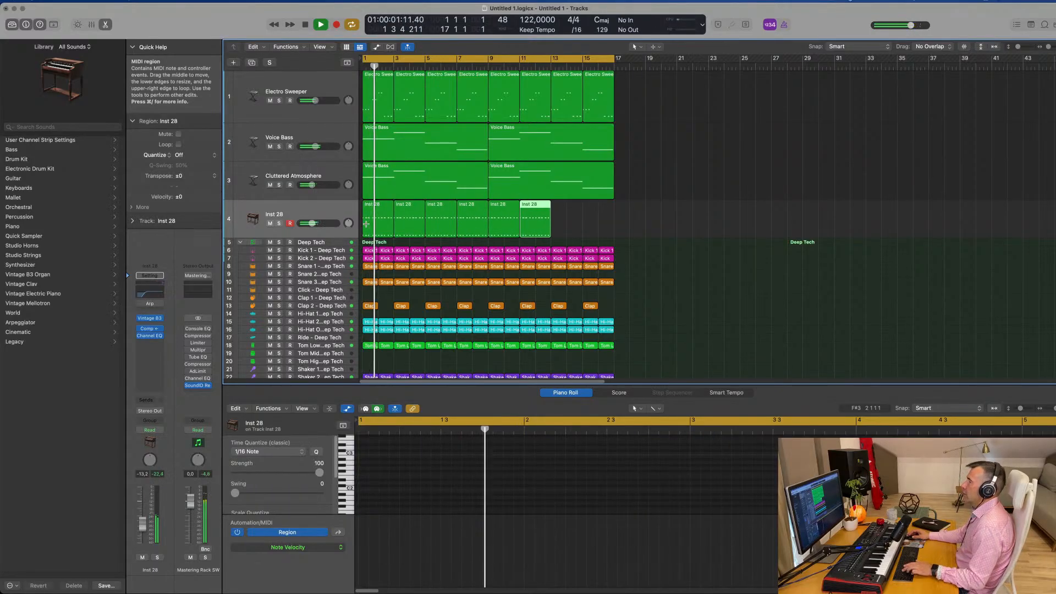
key("super+a")
key("space")
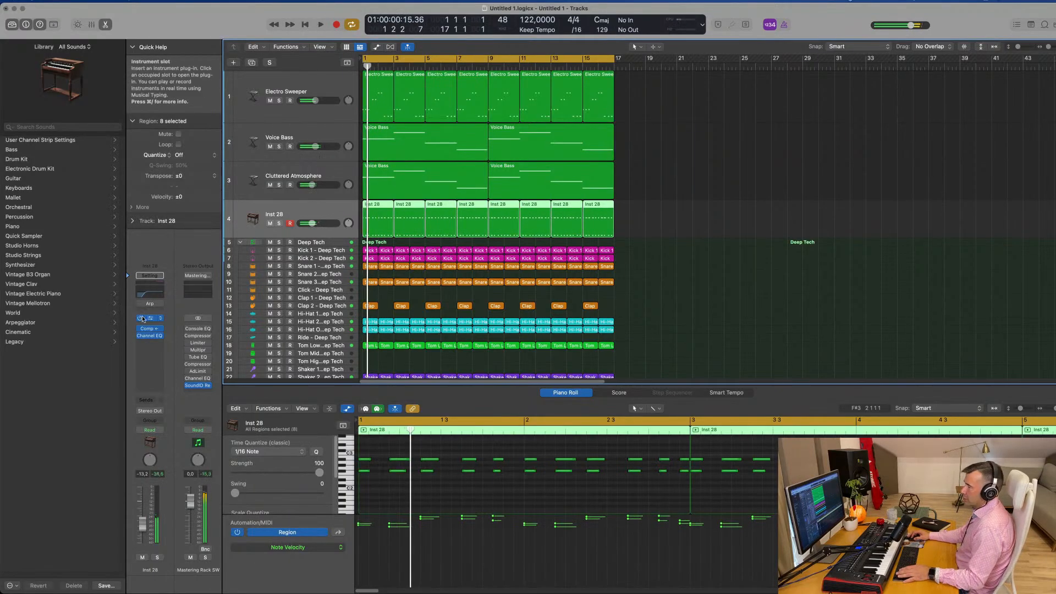
Step: Open the organ track's Vintage B3 window, mute the Electro Sweeper track and play the mix
left_click(150, 319)
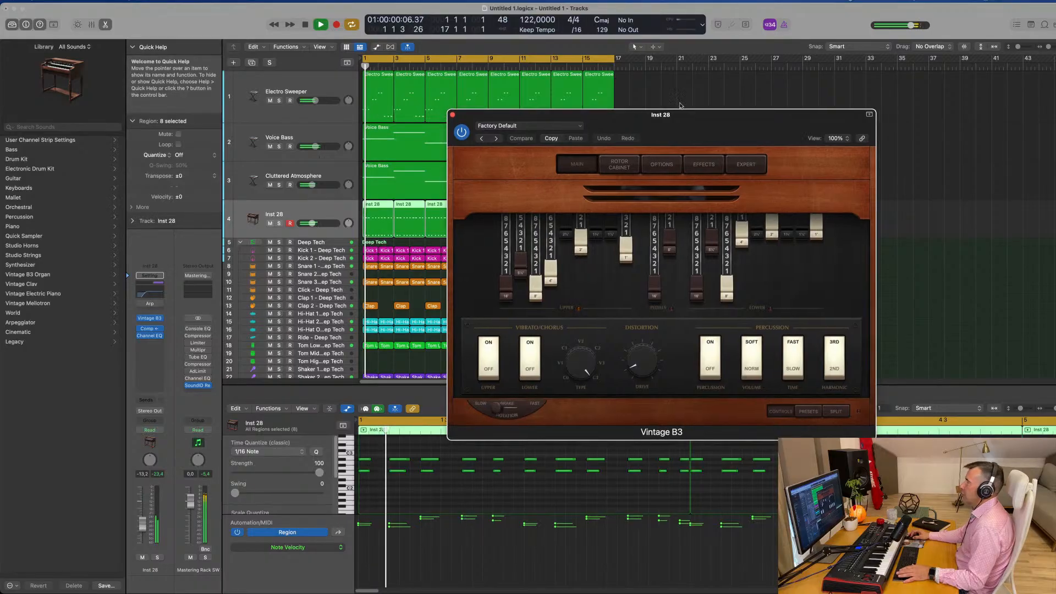
left_click_drag(717, 112, 763, 116)
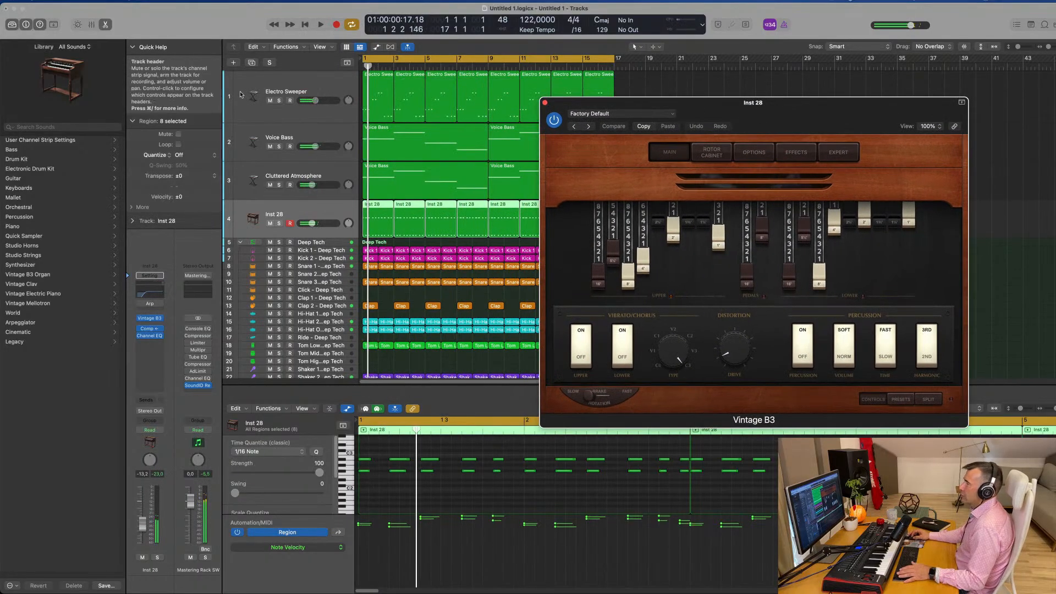
left_click(270, 101)
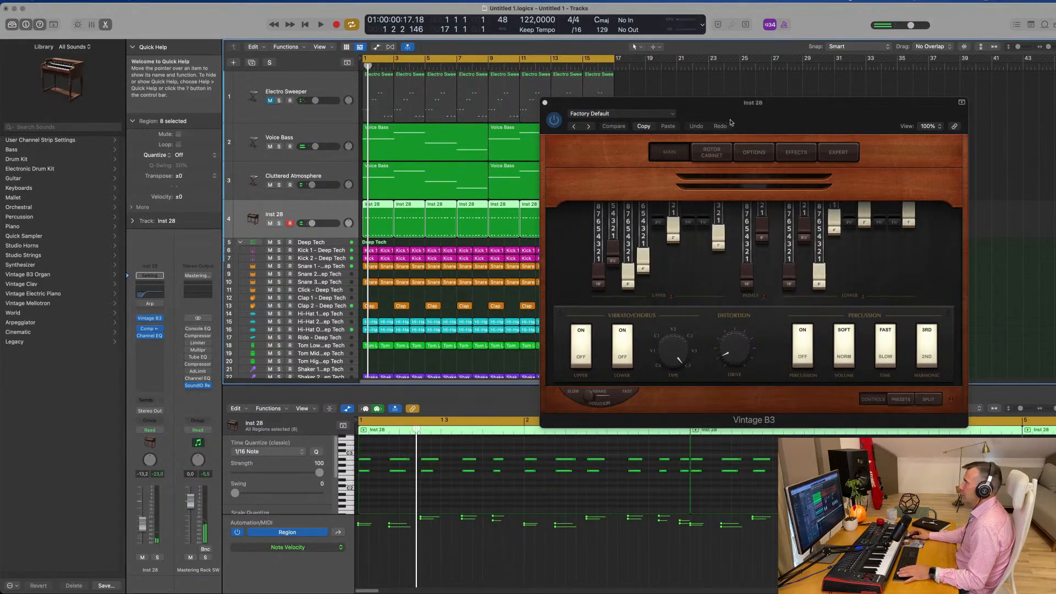
key("space")
left_click_drag(825, 119, 726, 122)
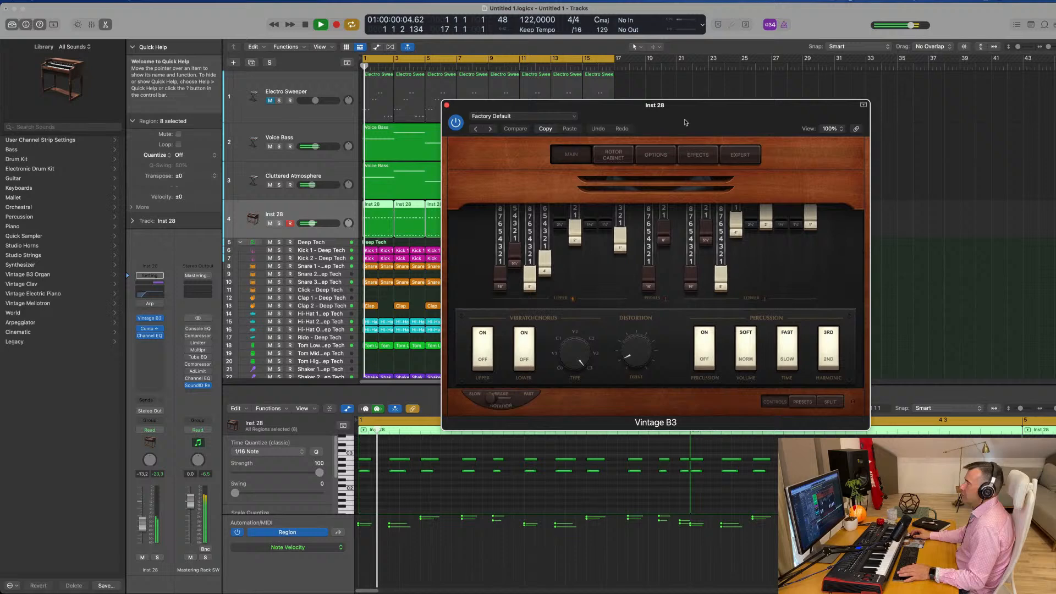
Step: Load the 80's Pop Organ preset in Vintage B3 and mute the organ track
left_click(489, 130)
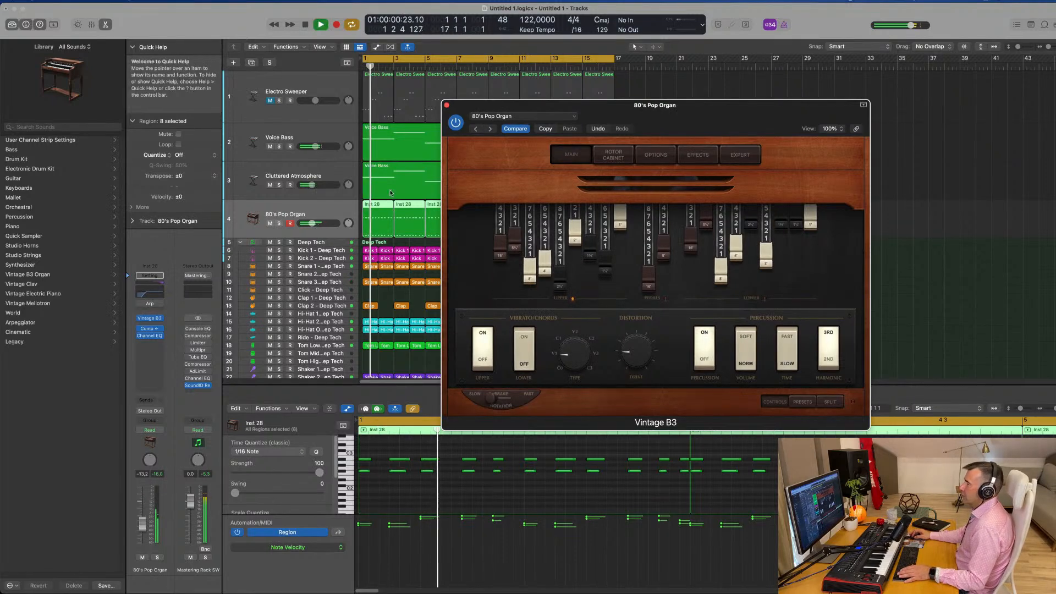
left_click(269, 223)
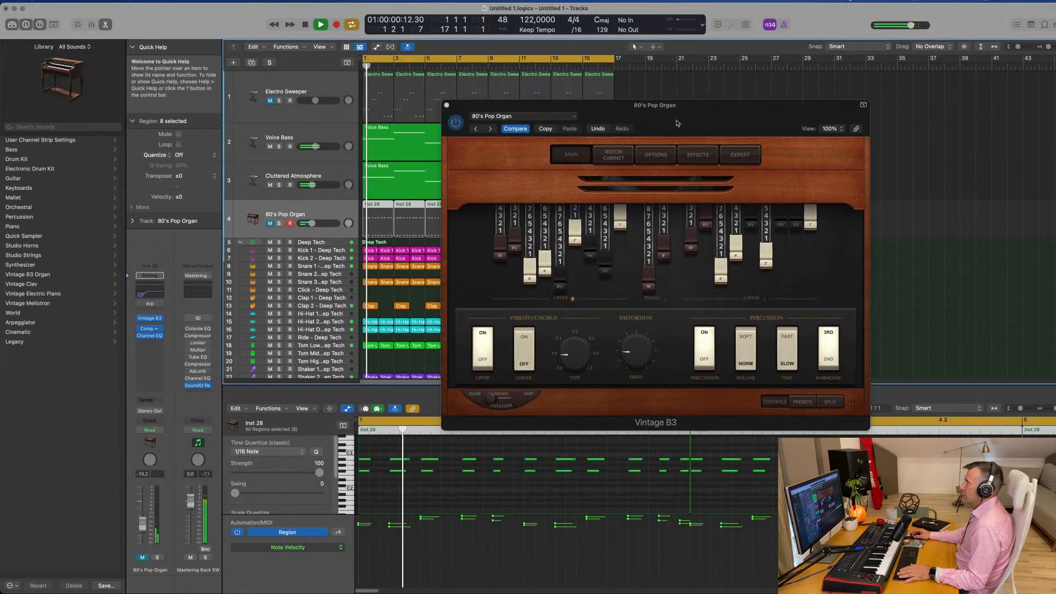
left_click_drag(490, 105, 530, 116)
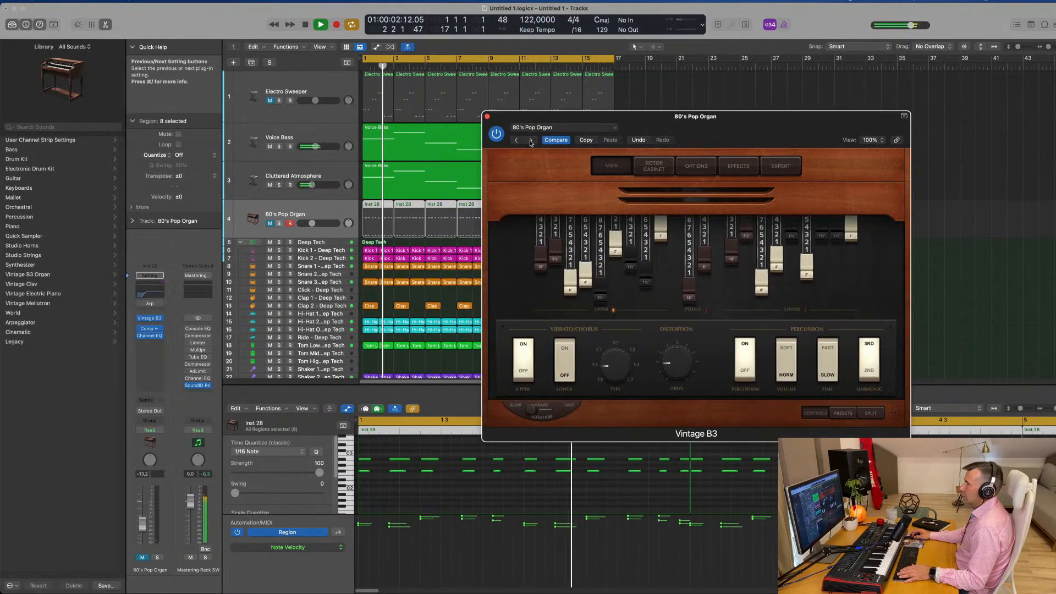
Step: Unmute the organ track and mute the Cluttered Atmosphere track, with the Vintage B3 window moved aside during playback
left_click(269, 223)
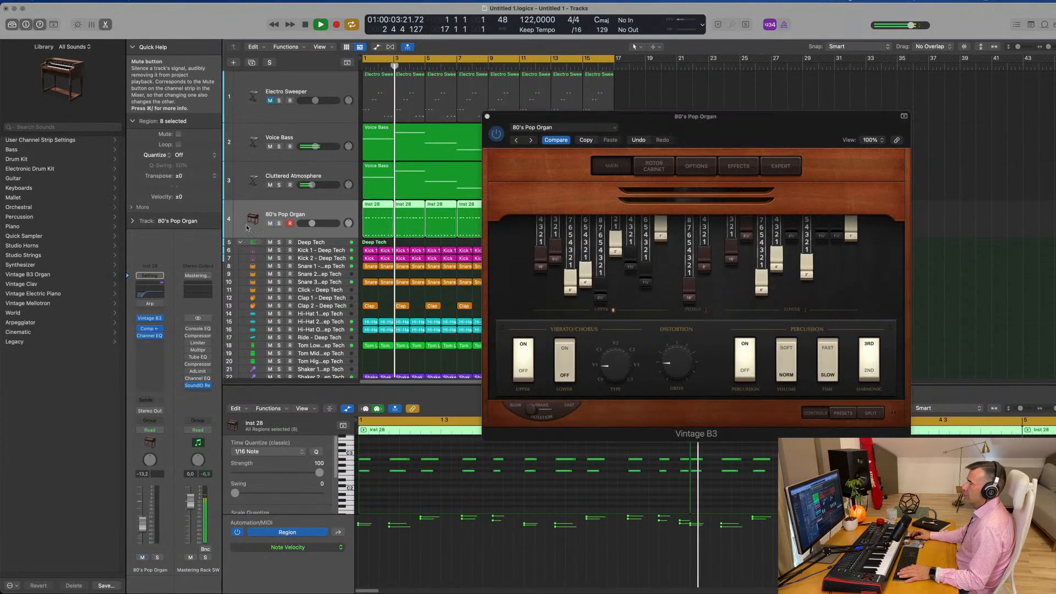
left_click(268, 185)
left_click_drag(529, 116, 386, 206)
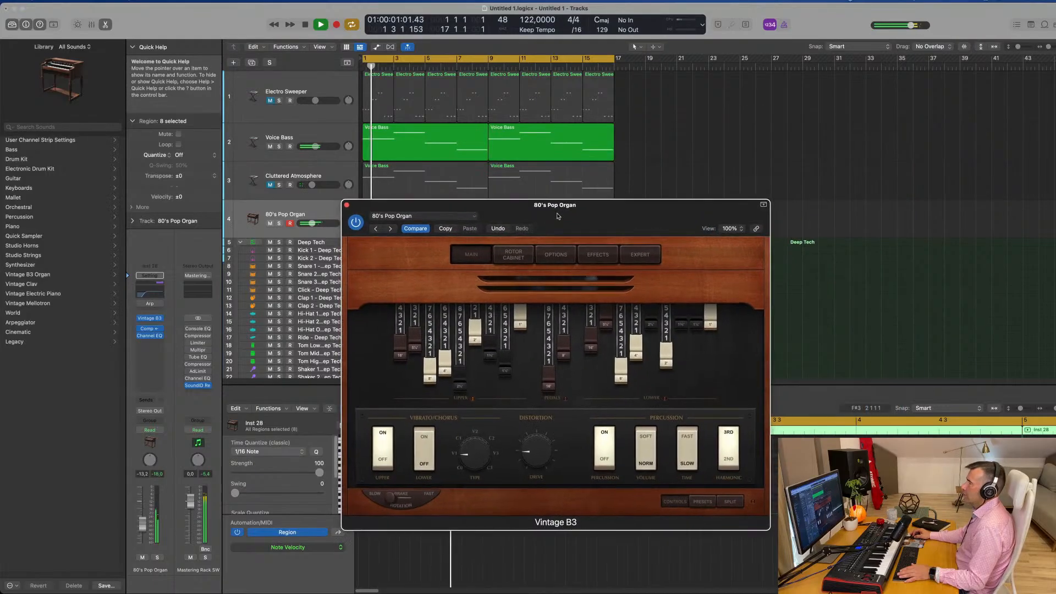
key("space")
Step: Load the Bebop Organ preset in Vintage B3 and set the organ track's volume to -7.0 dB
left_click(387, 231)
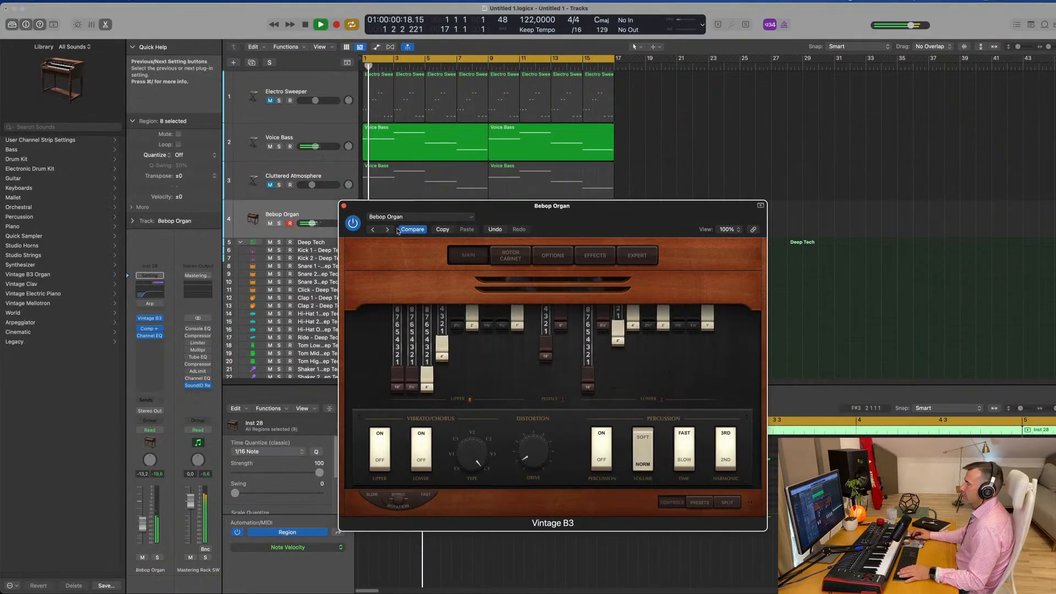
left_click_drag(480, 221, 584, 163)
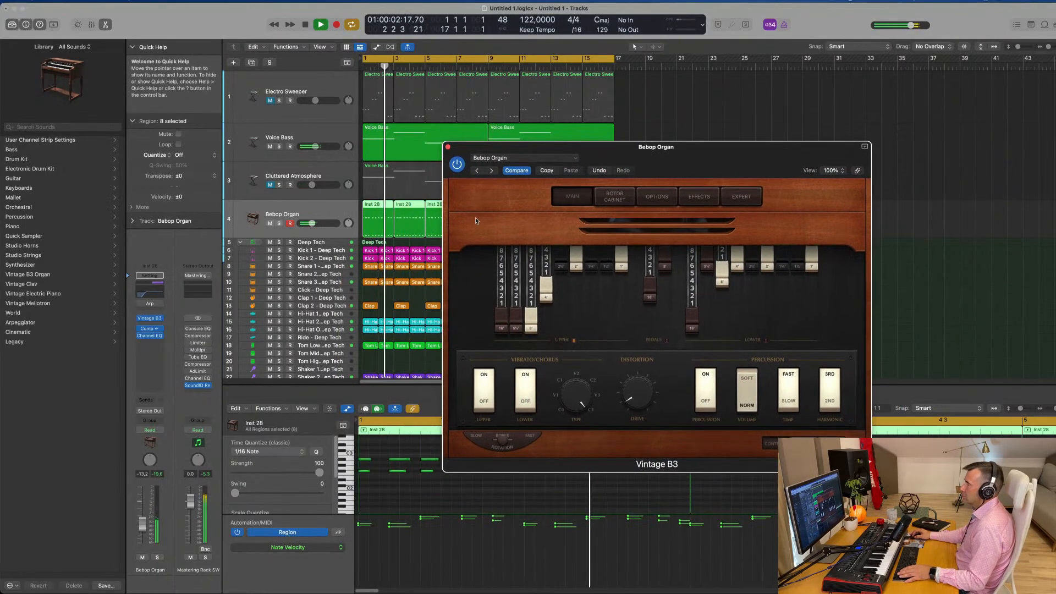
key("Return")
left_click(143, 522)
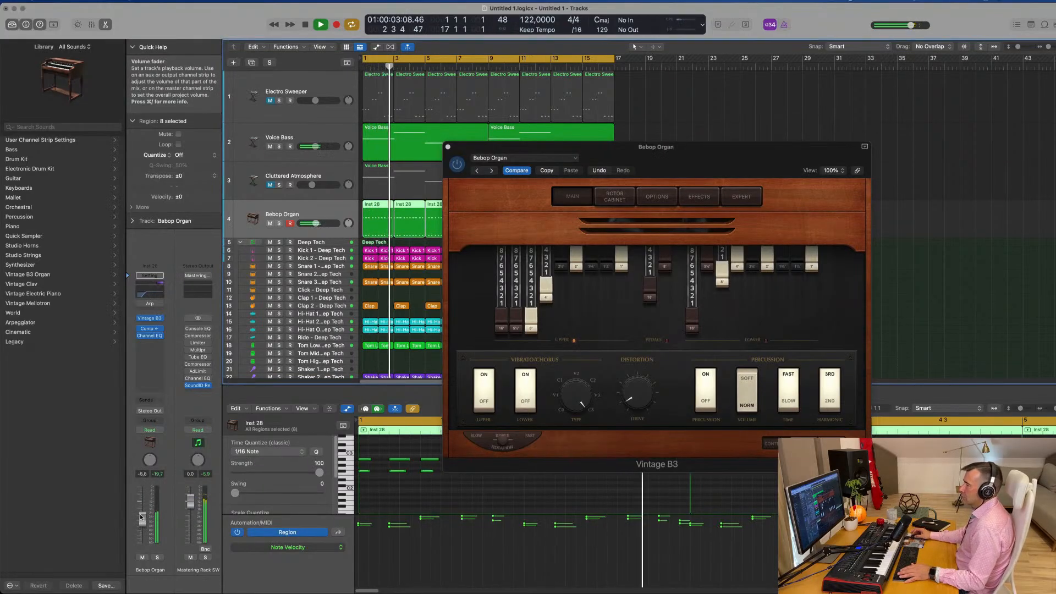
left_click_drag(645, 155, 835, 130)
key("Return")
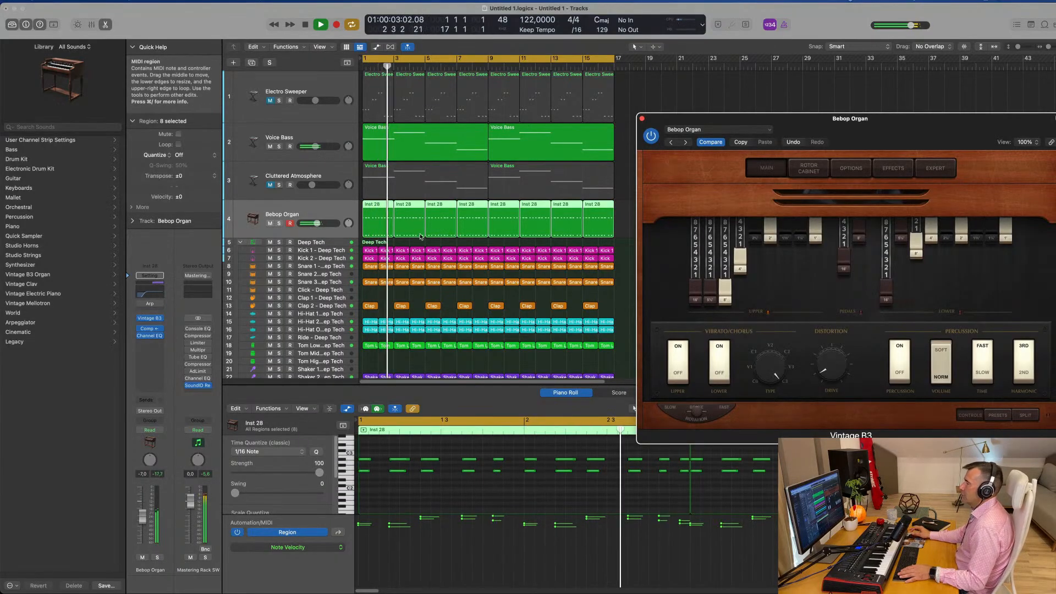
Step: Try a copy of the first Cluttered Atmosphere region on the organ track at bar 1, undo it and stop playback
left_click(419, 179)
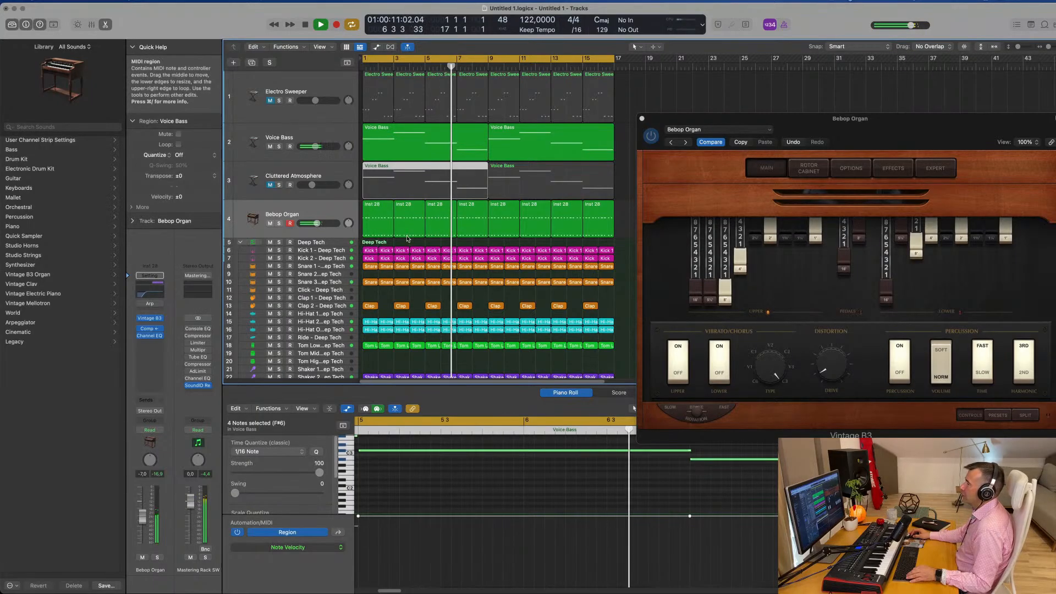
left_click(381, 215)
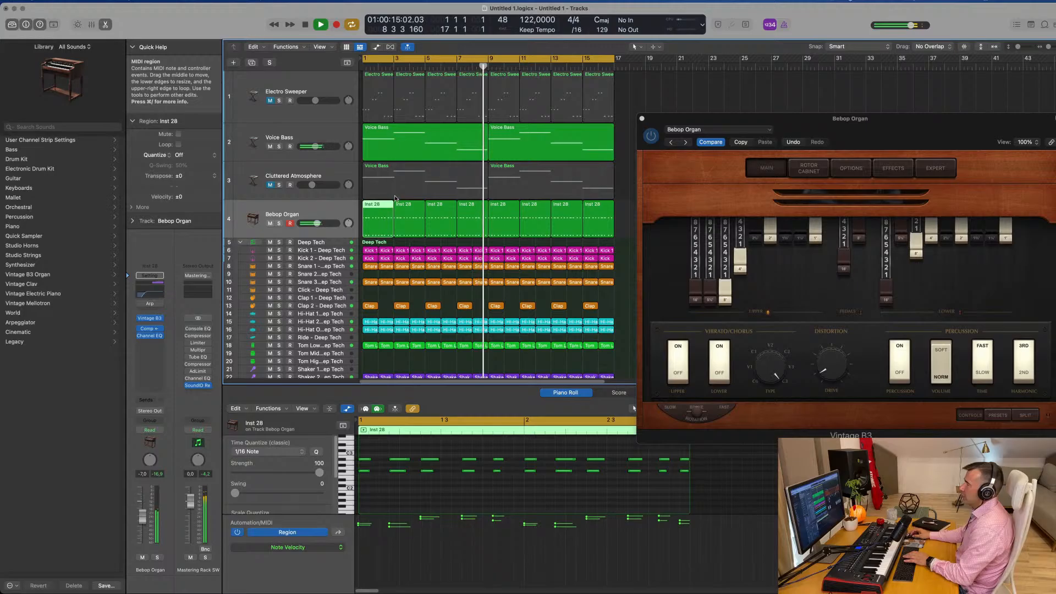
left_click(412, 186)
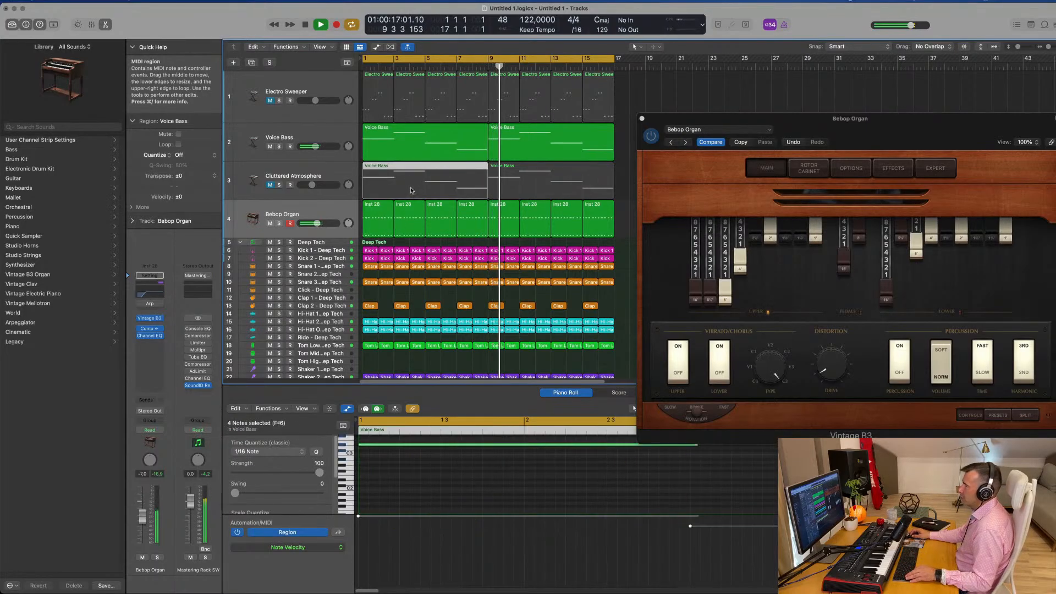
left_click_drag(412, 190, 406, 215)
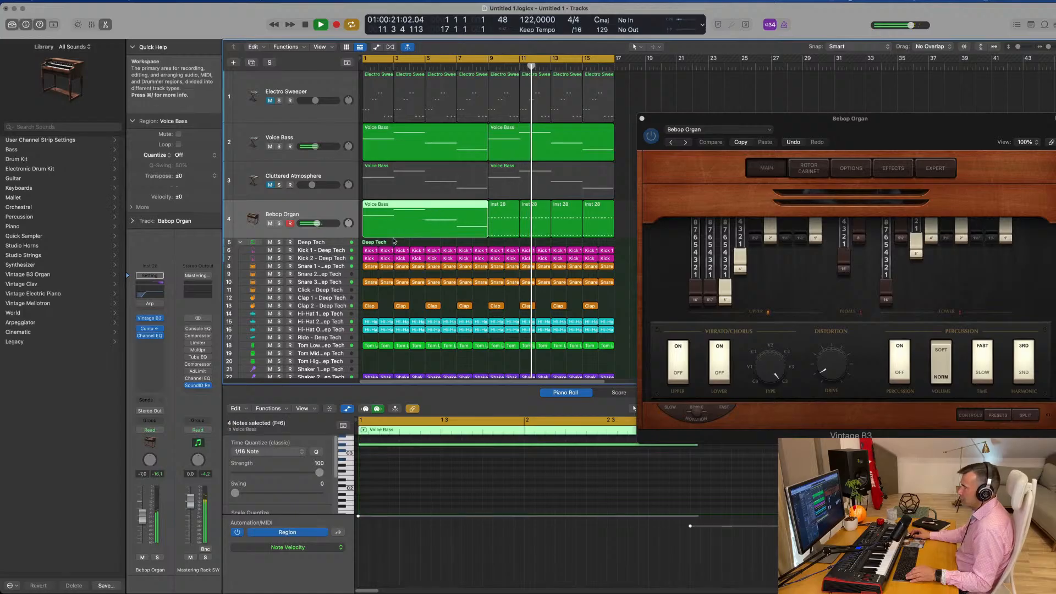
left_click_drag(379, 239, 472, 210)
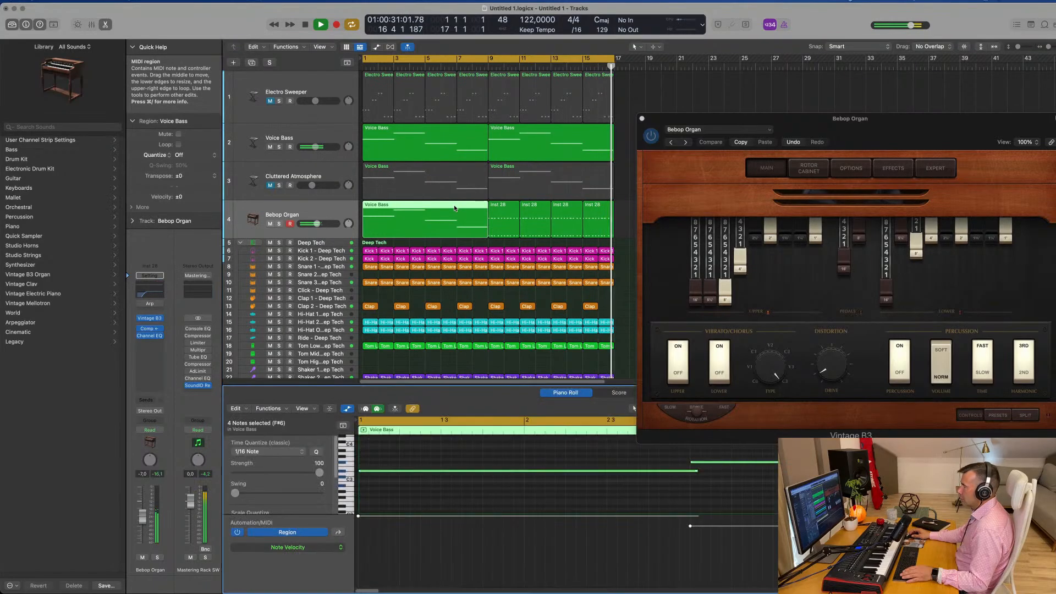
left_click(450, 241)
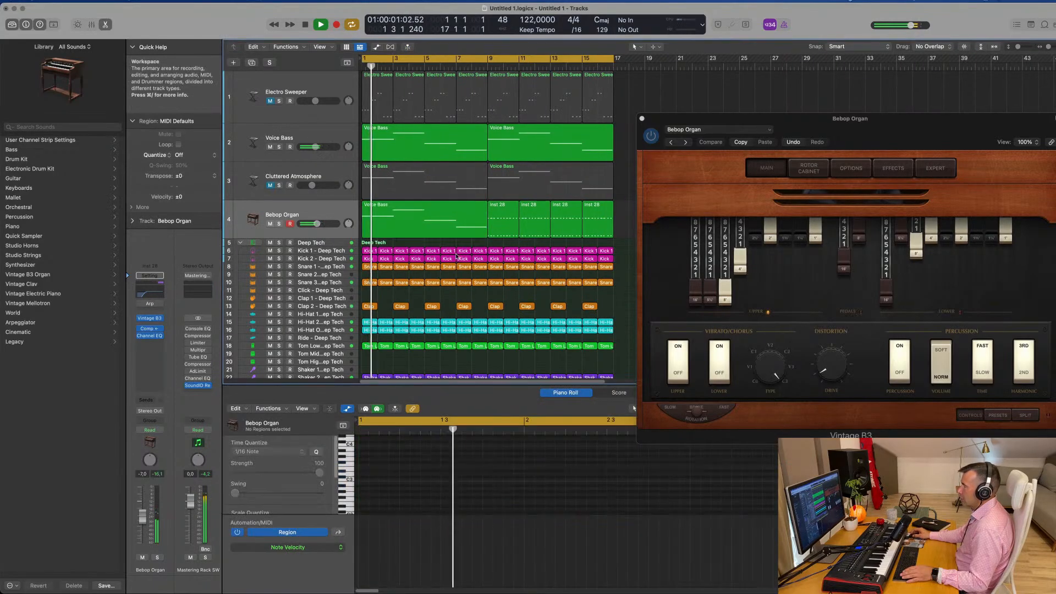
left_click(449, 223)
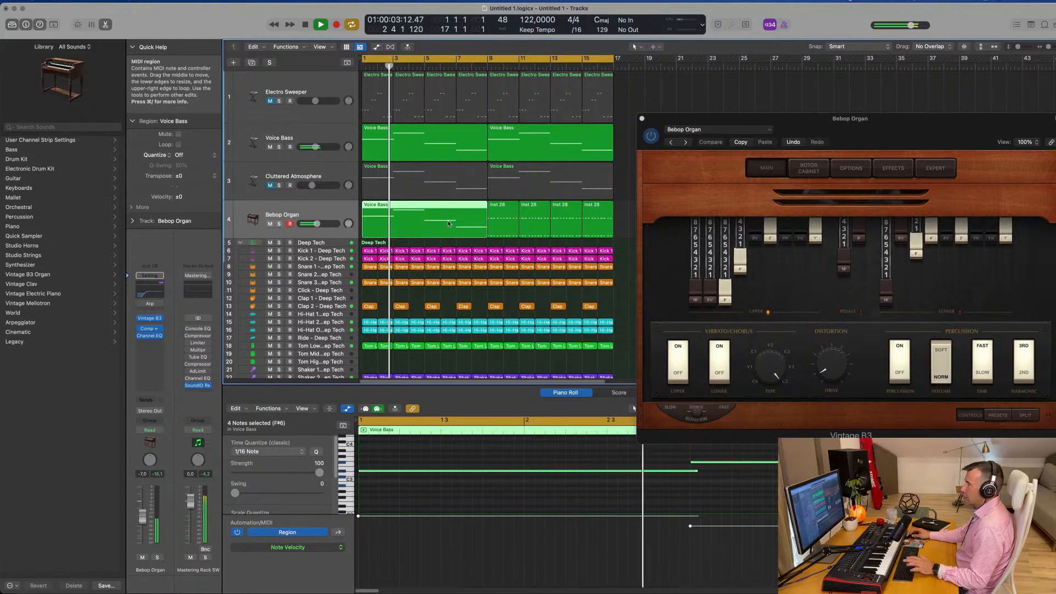
key("super+z")
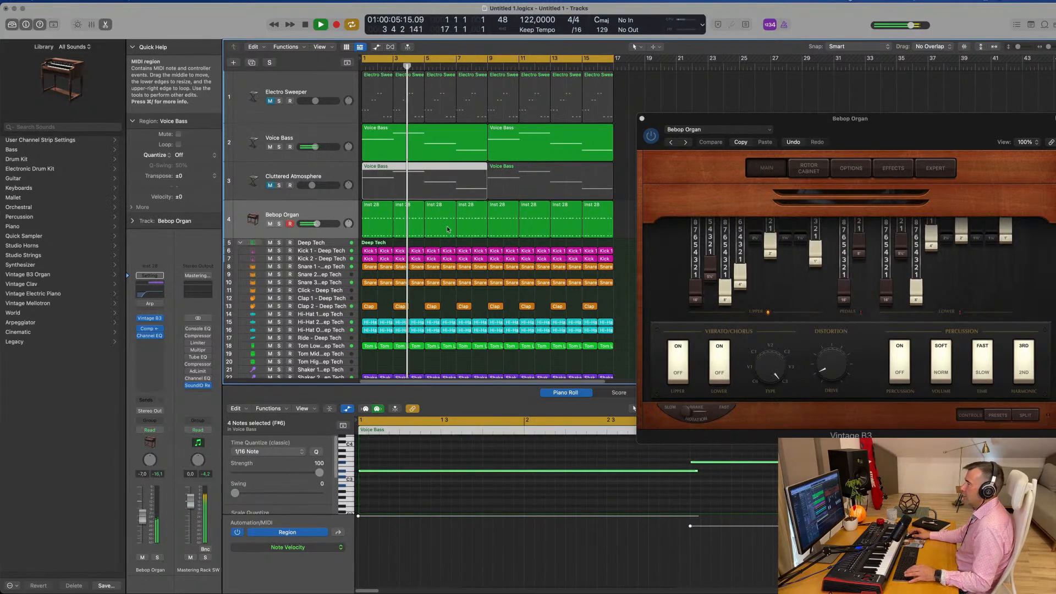
key("space")
Step: Raise both note rows of the first organ region, matching the upper row to the pad's held note, and play the result
left_click(384, 233)
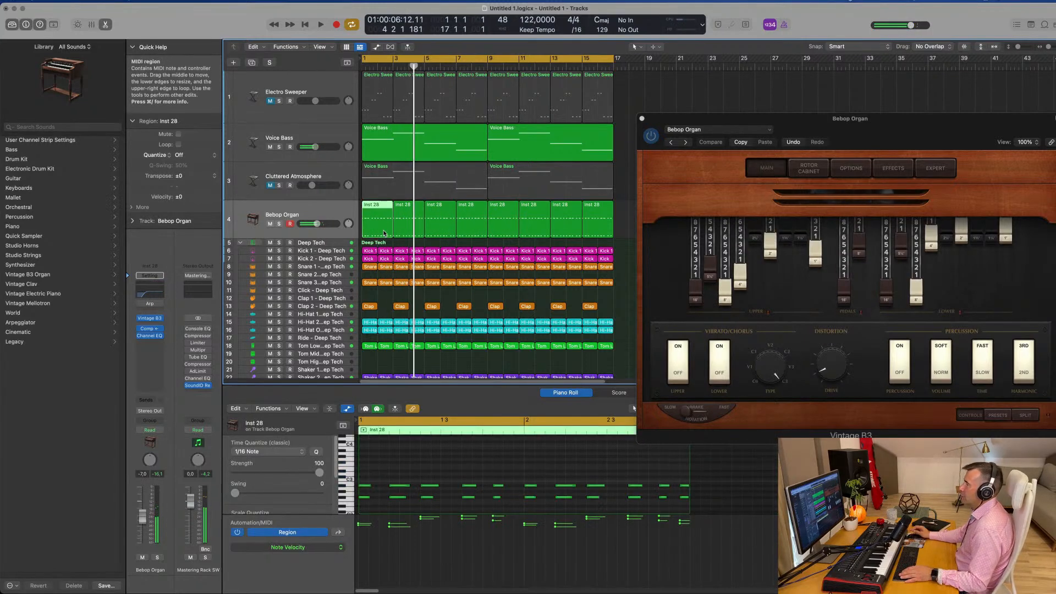
left_click(409, 176)
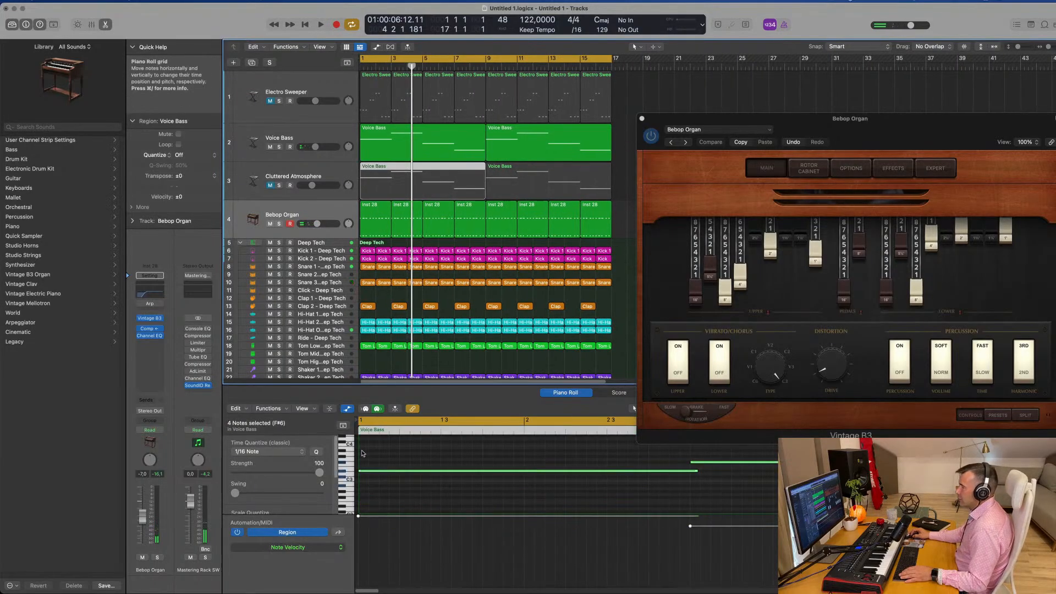
left_click(343, 473)
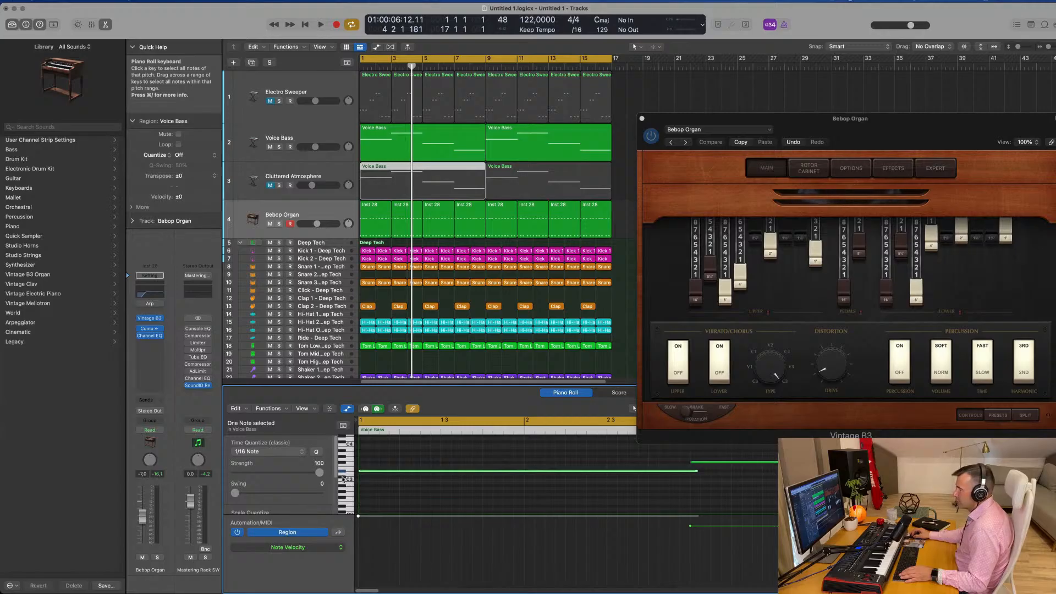
left_click(376, 226)
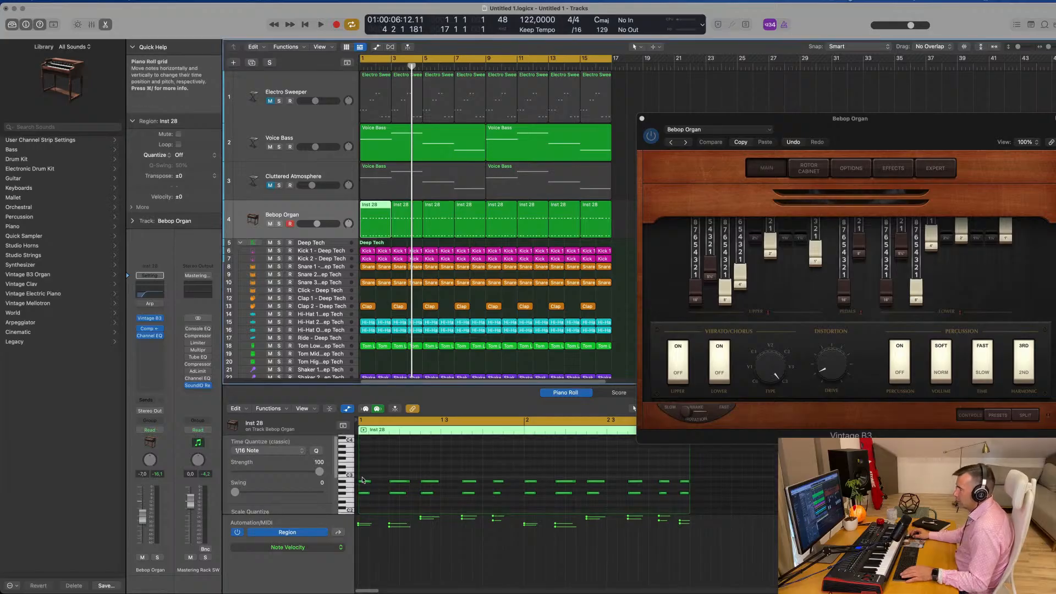
left_click_drag(362, 480, 689, 484)
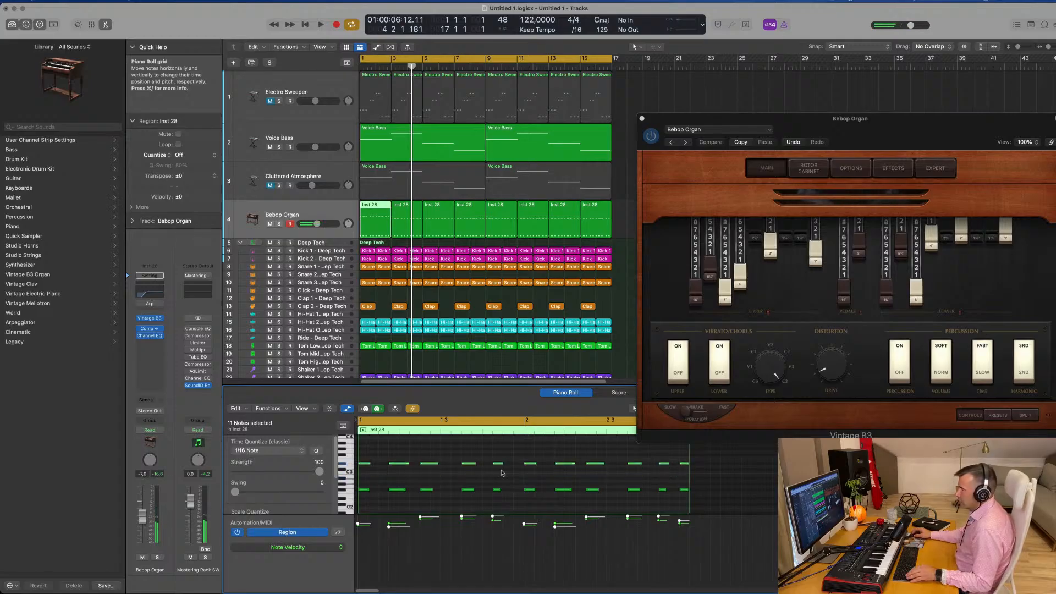
left_click_drag(442, 493, 681, 505)
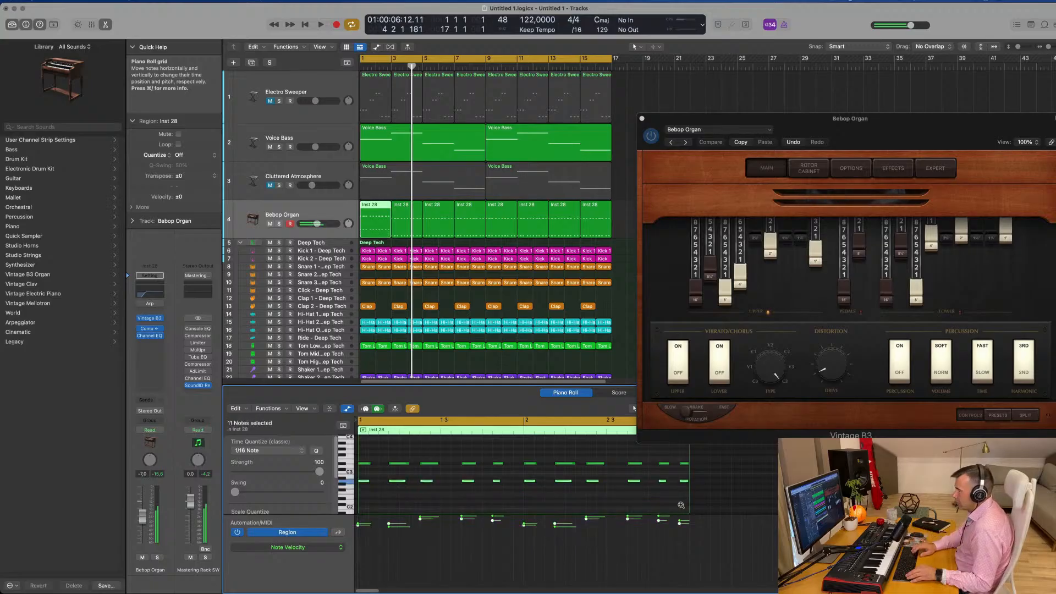
key("space")
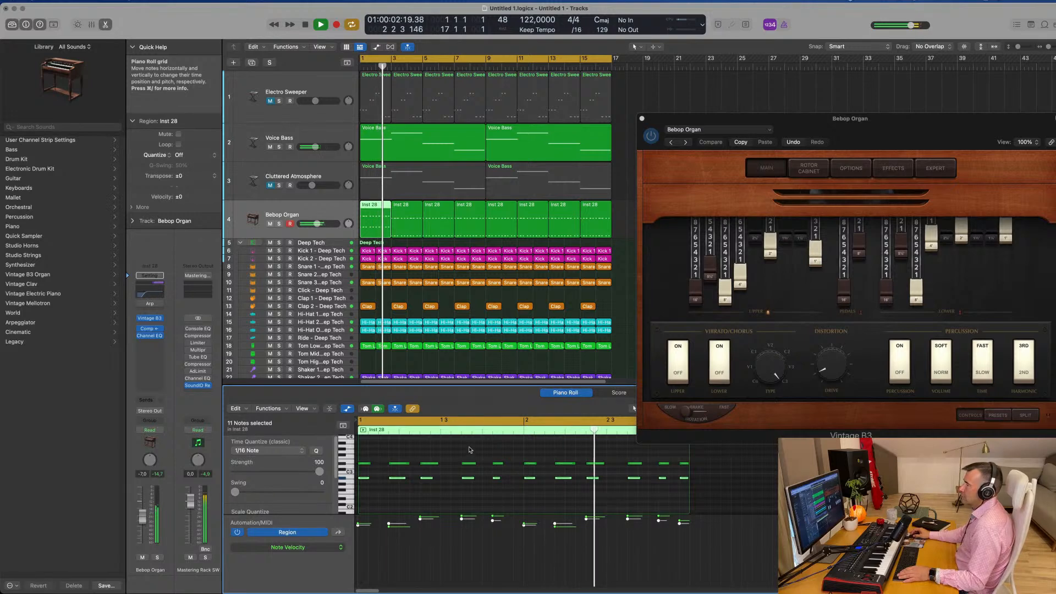
key("space")
Step: Raise both note rows of the organ region at bar 3, matching the upper row to the pad's note there, and play it
left_click(415, 177)
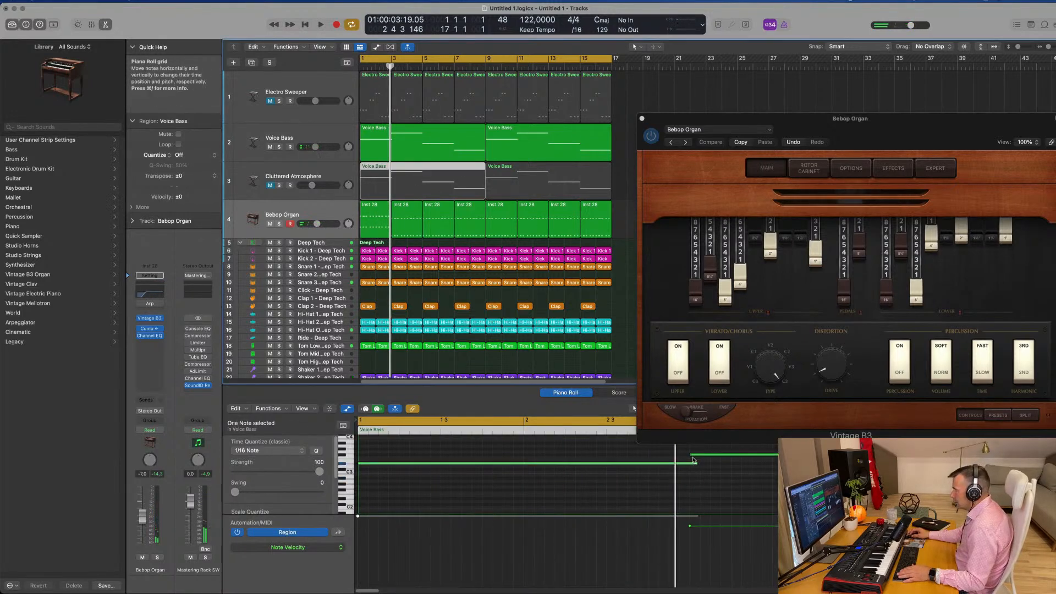
left_click(408, 220)
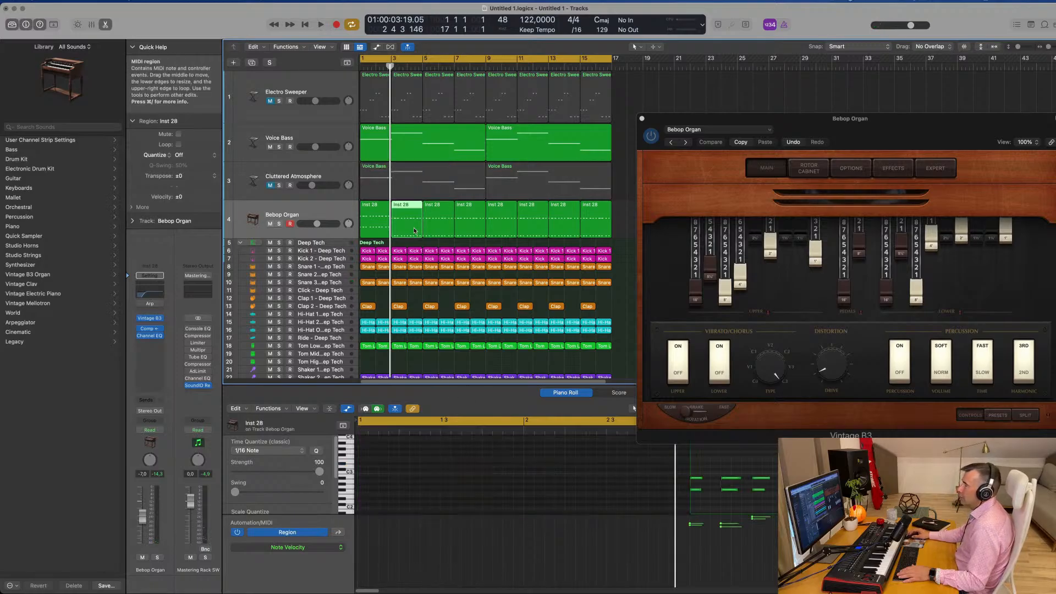
left_click_drag(691, 470, 855, 472)
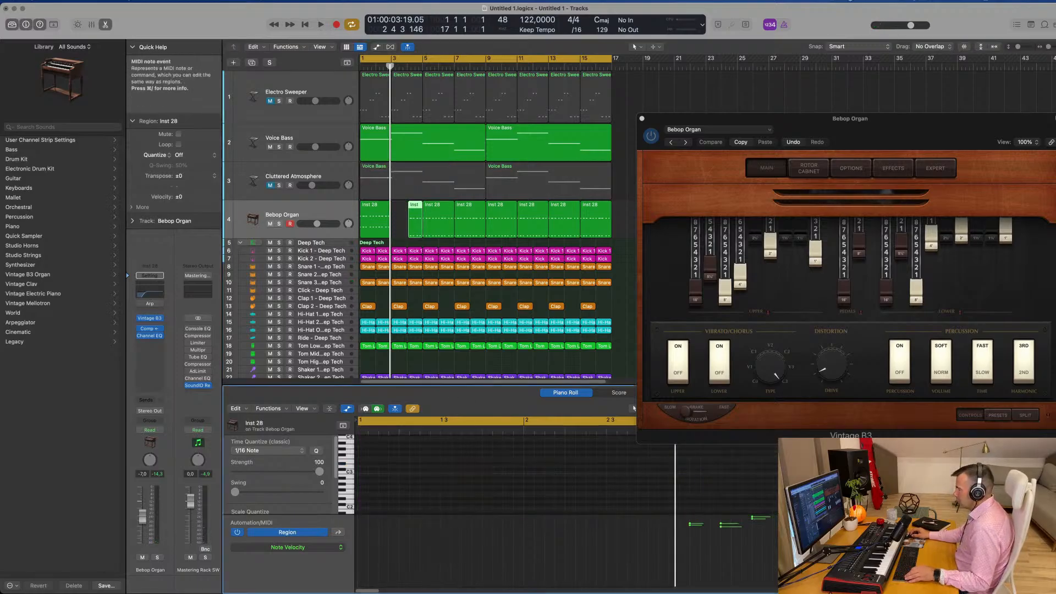
key("super+z")
left_click_drag(650, 465, 824, 478)
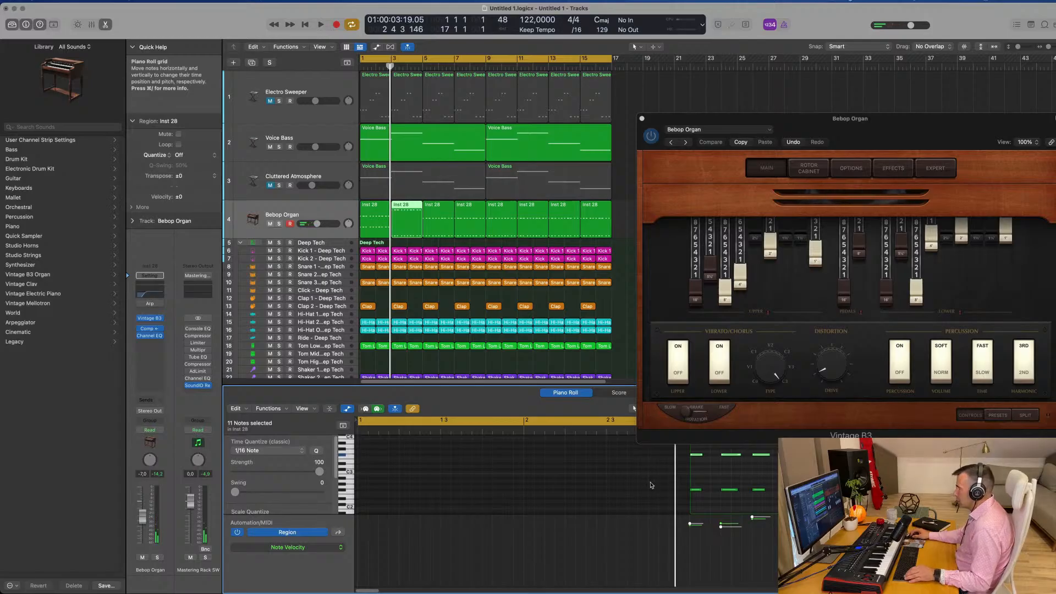
left_click_drag(825, 500, 825, 501)
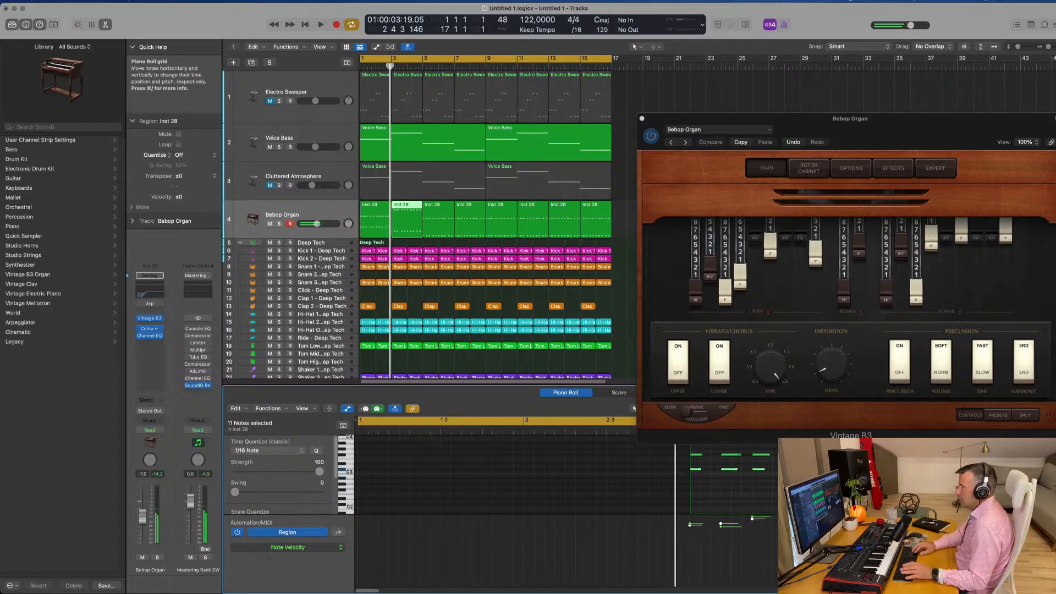
key("space")
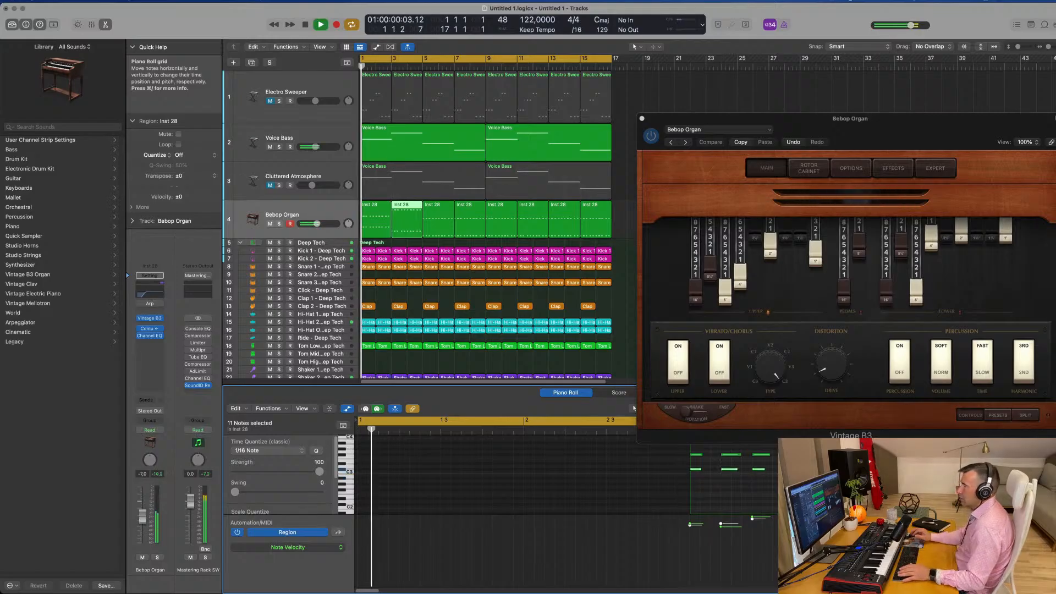
Step: Compare the organ region at bar 5 with the Voice Bass note there and select the organ's upper note row
left_click(647, 480)
key("super+Left")
key("super+Left")
key("super+Left")
key("super+Left")
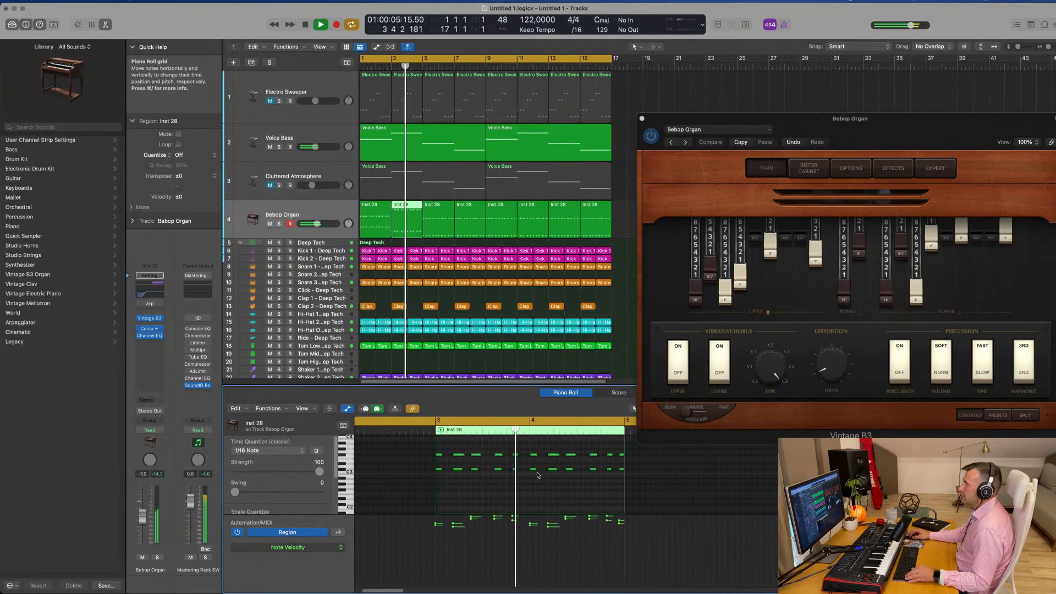
left_click(441, 230)
key("space")
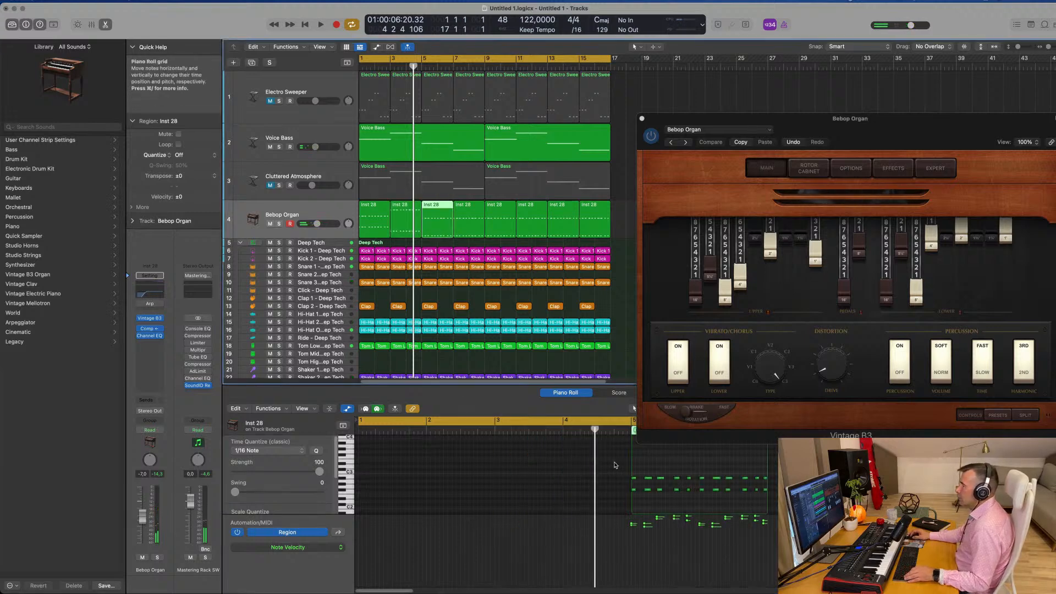
left_click(419, 150)
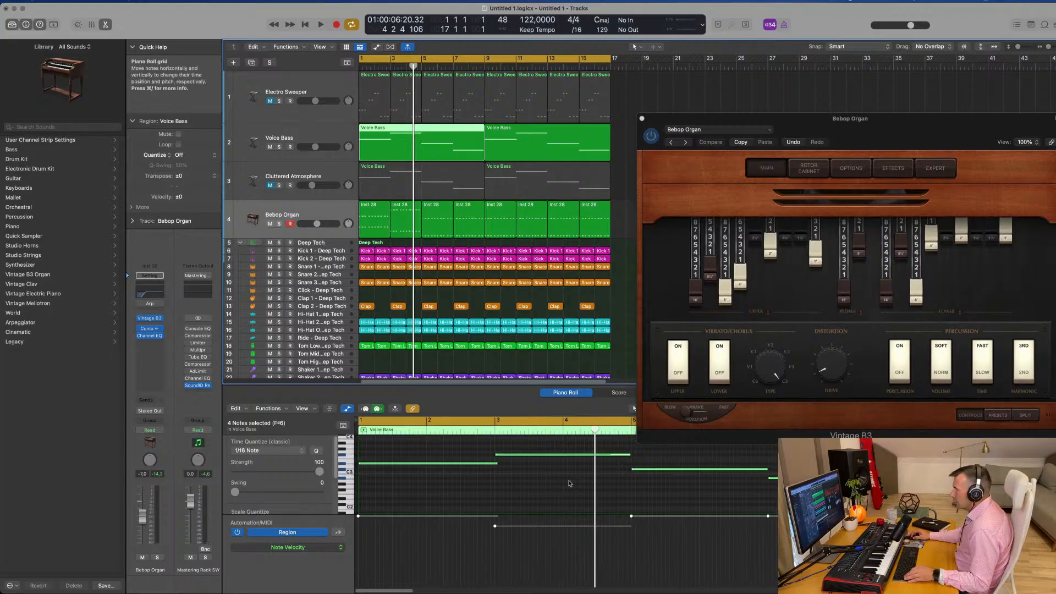
left_click(433, 225)
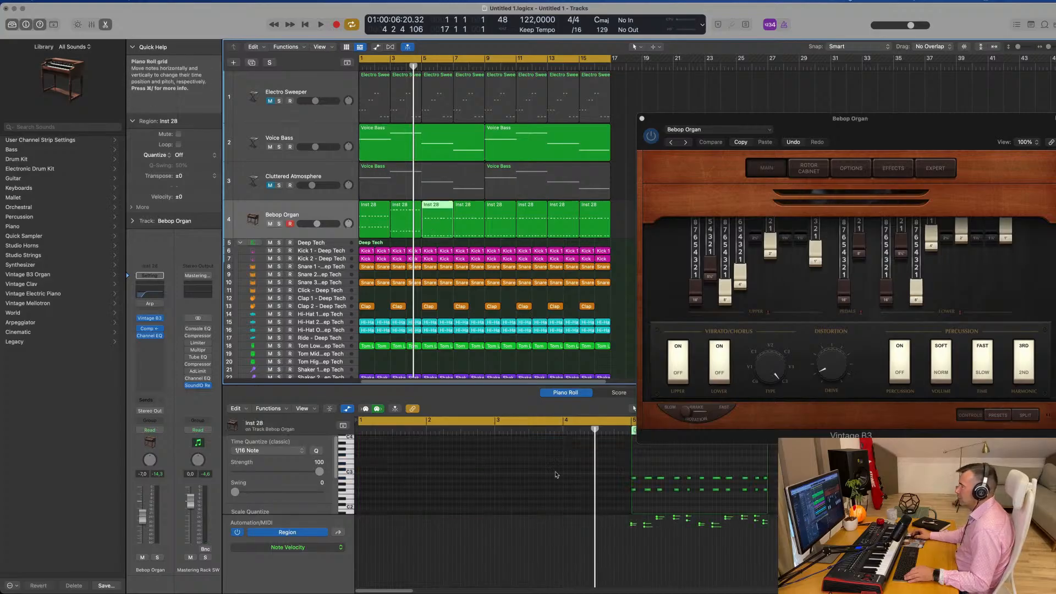
left_click(341, 480)
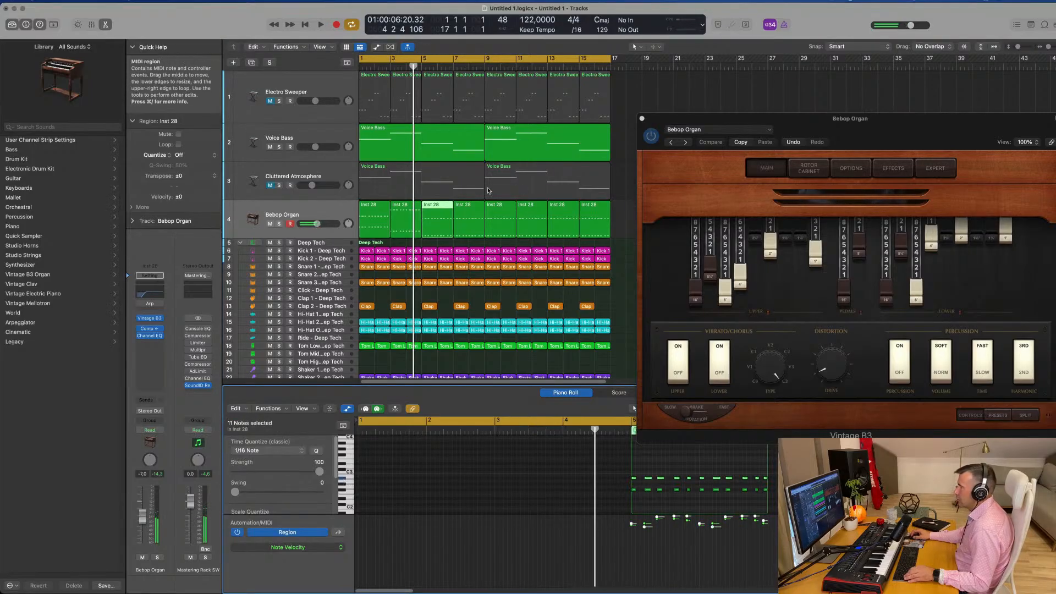
Step: Play from the start and compare the organ region at bar 7 with the Cluttered Atmosphere note there
key("space")
left_click(466, 225)
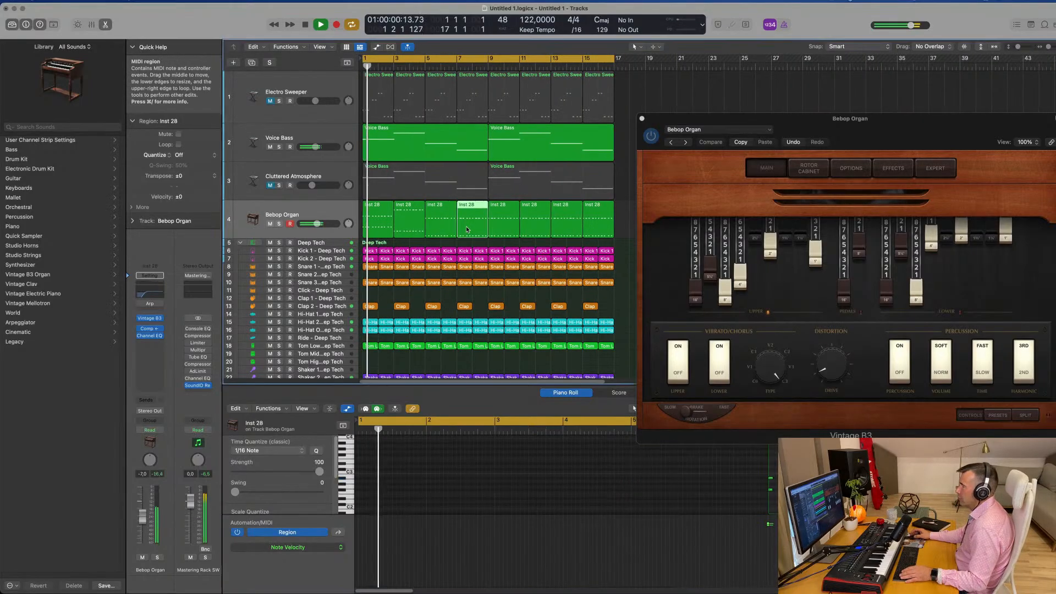
left_click(479, 172)
left_click(767, 478)
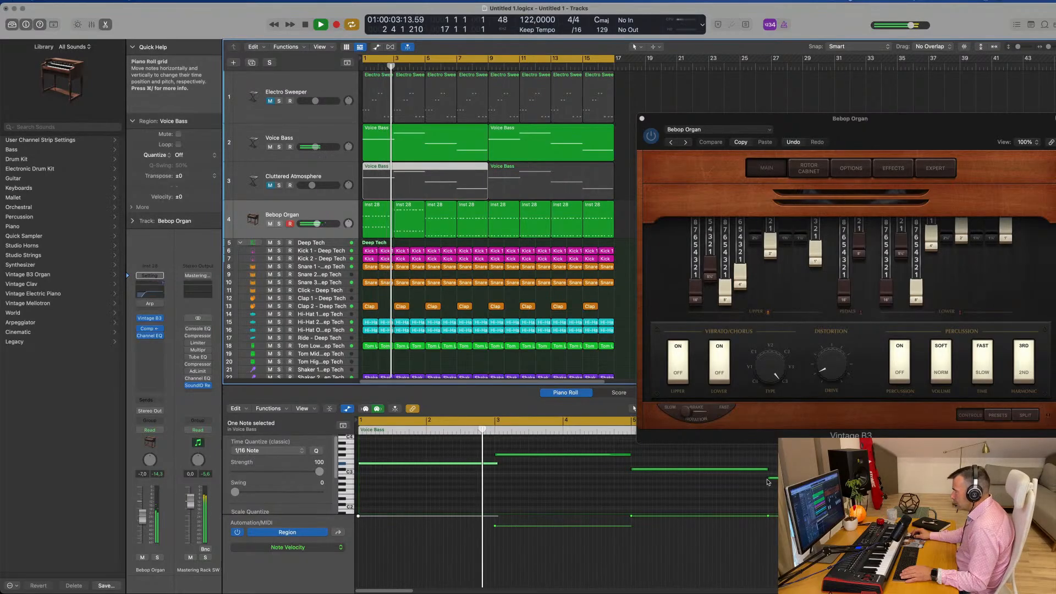
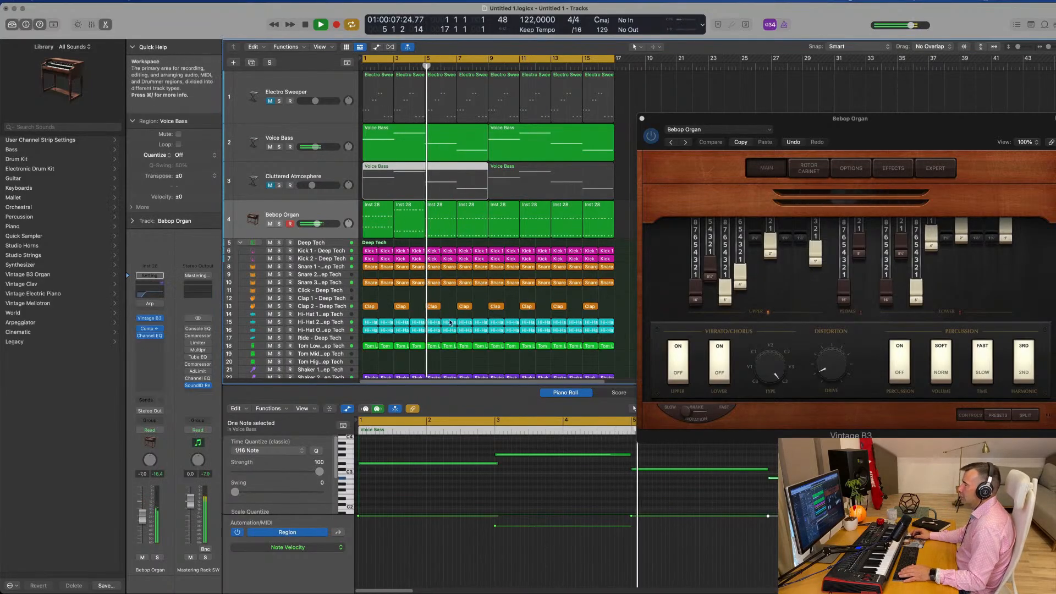
Step: Raise both note rows of the organ region at bar 5, matching the upper row to the pad's note there, and play from the start
left_click(435, 219)
key("space")
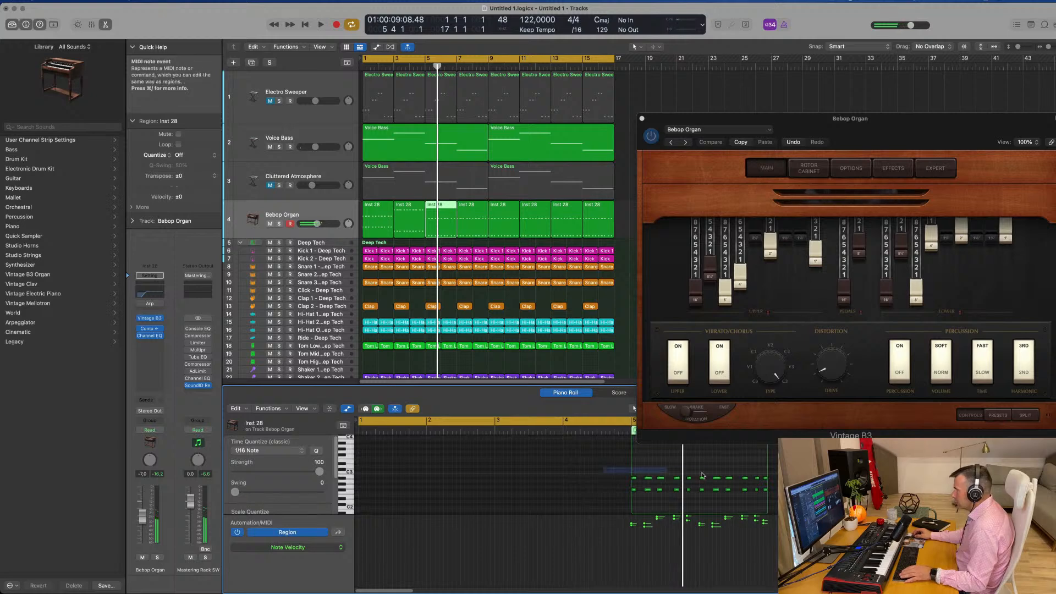
left_click_drag(774, 488, 774, 485)
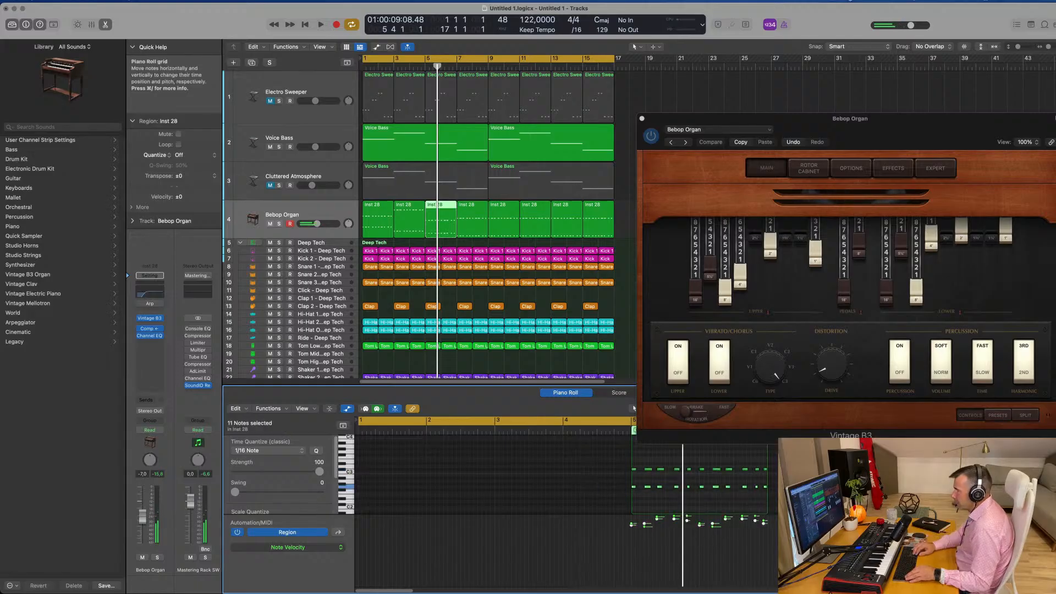
key("space")
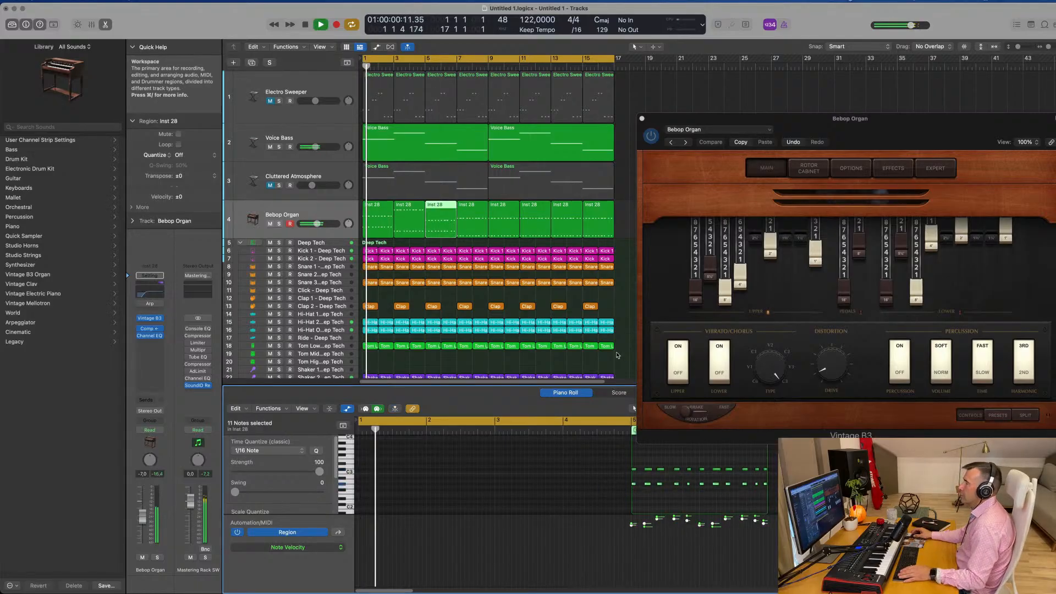
Step: Select the organ region at bar 7, listen to the arrangement until that bar, and stop playback
left_click(472, 218)
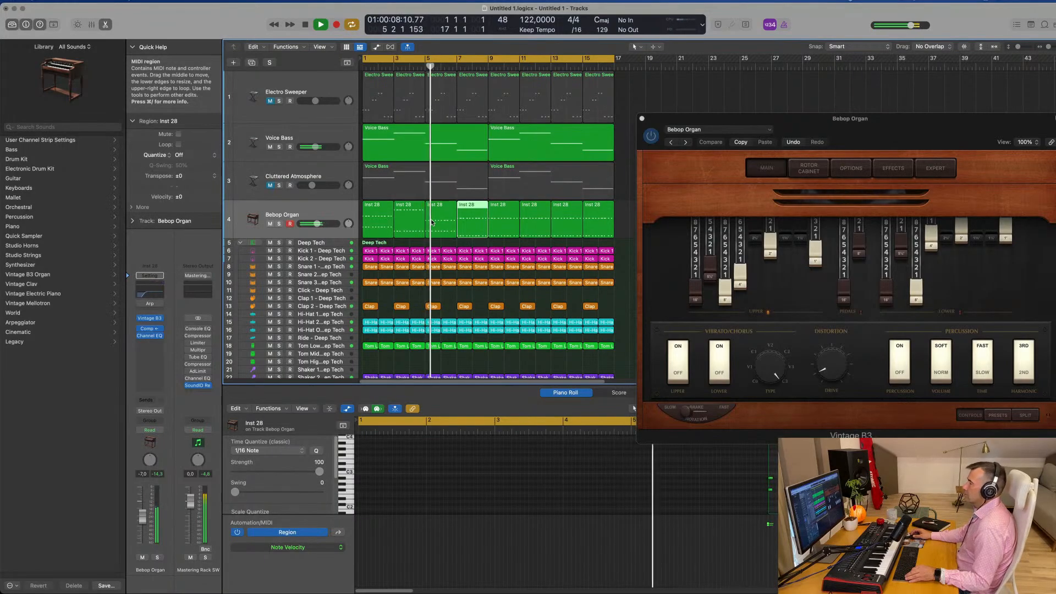
key("super+Left")
key("super+Left")
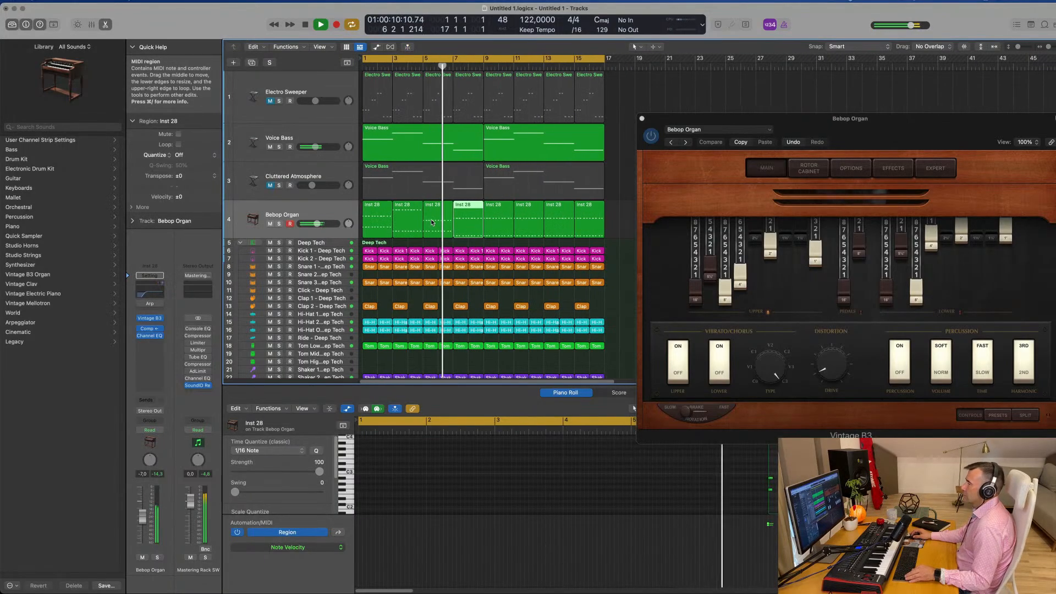
key("super+Right")
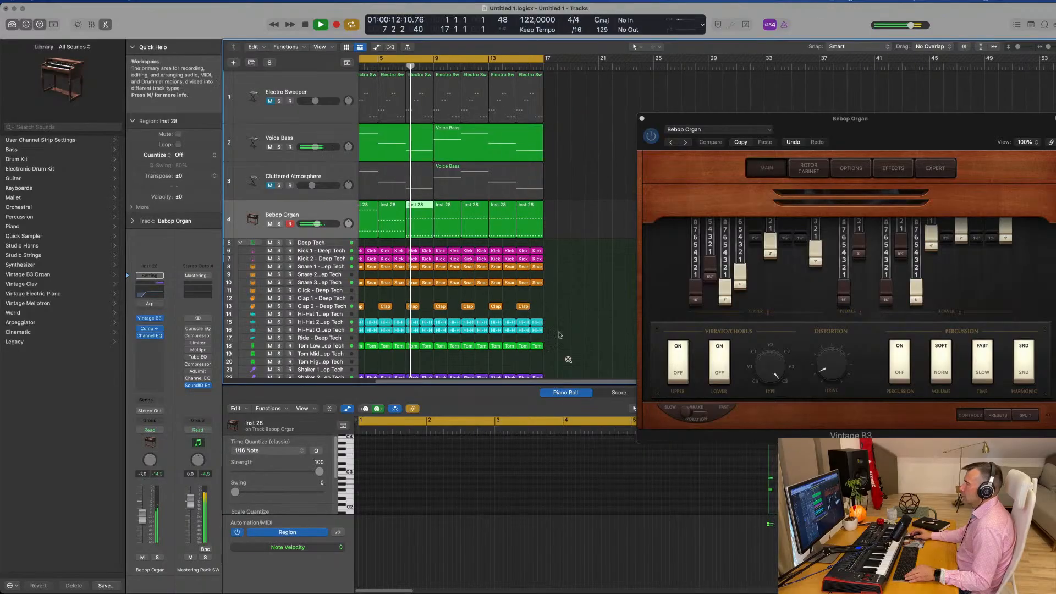
key("space")
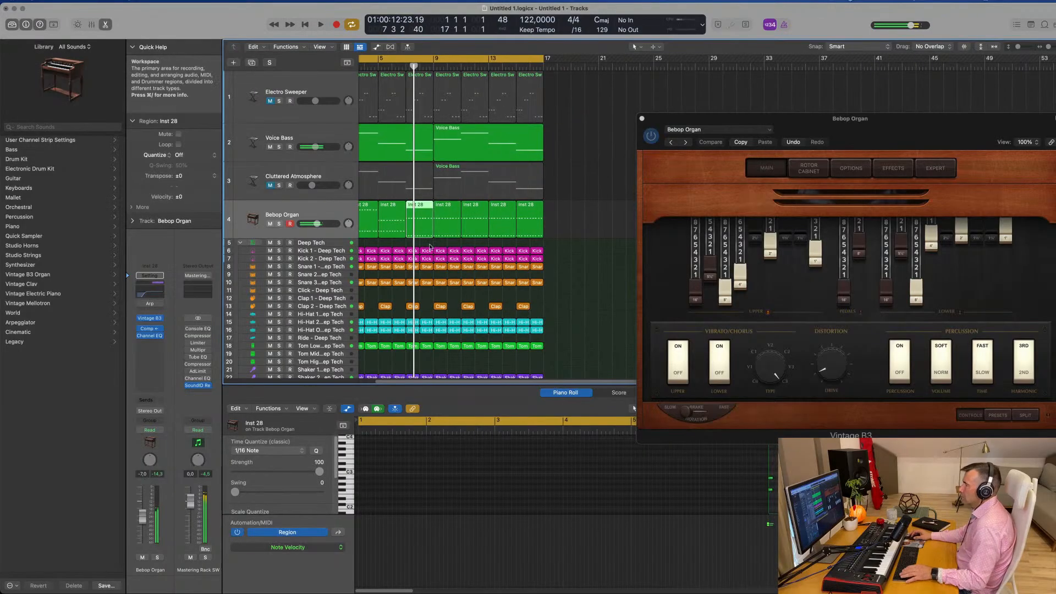
Step: Check the pitch of the Cluttered Atmosphere note at bar 7 against the organ region there and play from the start
left_click(424, 192)
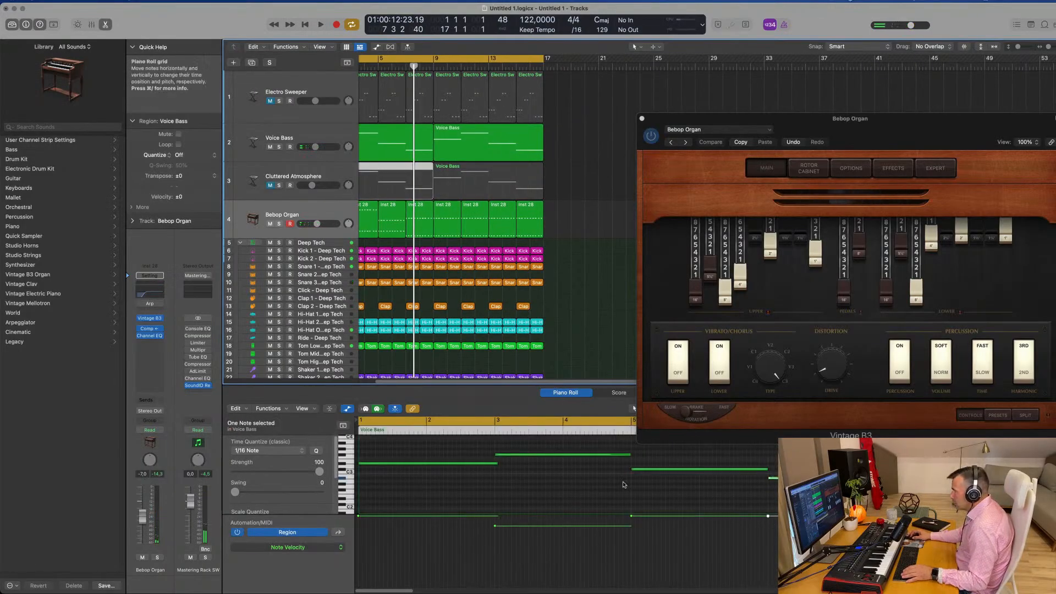
left_click(342, 482)
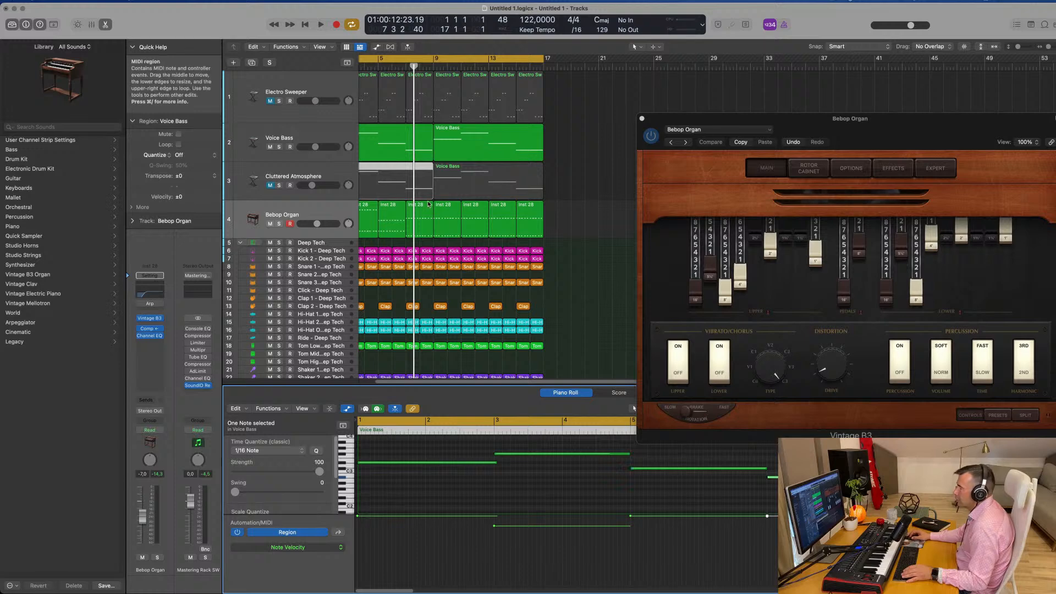
left_click(419, 218)
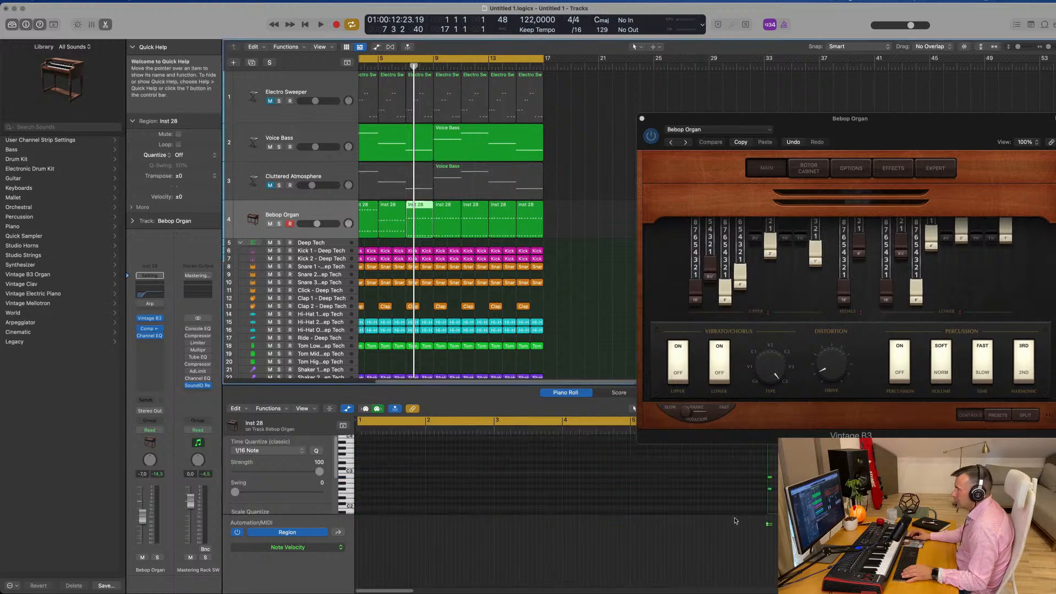
left_click(342, 482)
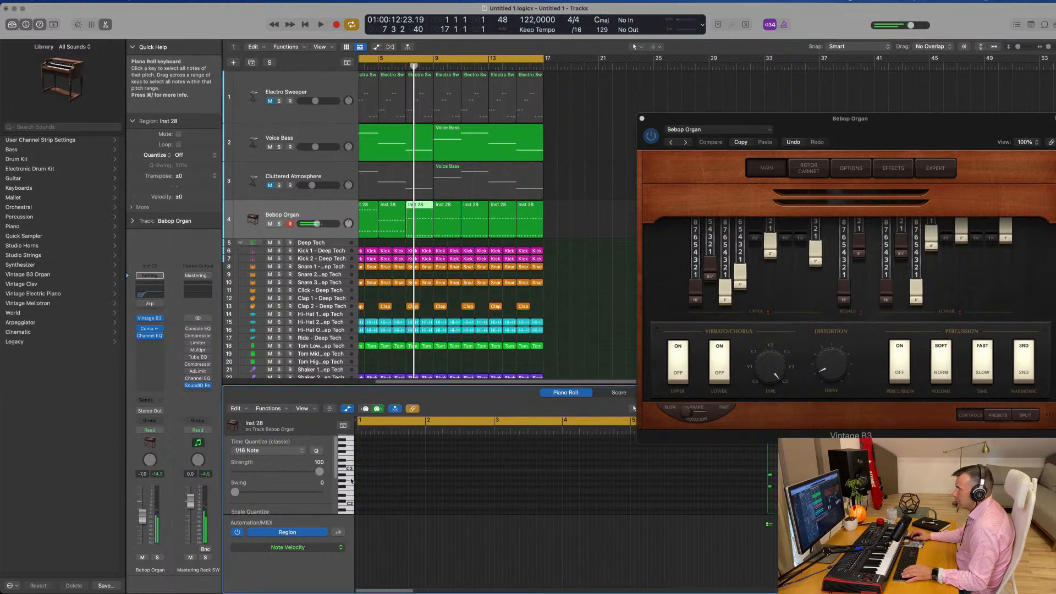
key("space")
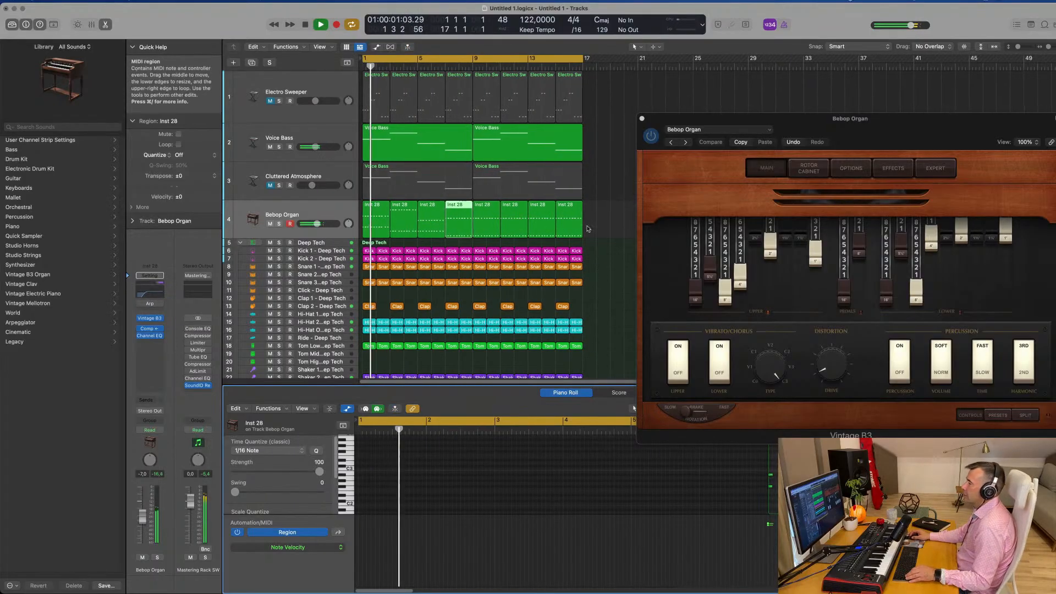
Step: Delete the organ regions from bar 9 onward and join the four remaining regions into one
left_click_drag(611, 226, 378, 224)
key("Delete")
left_click(422, 227)
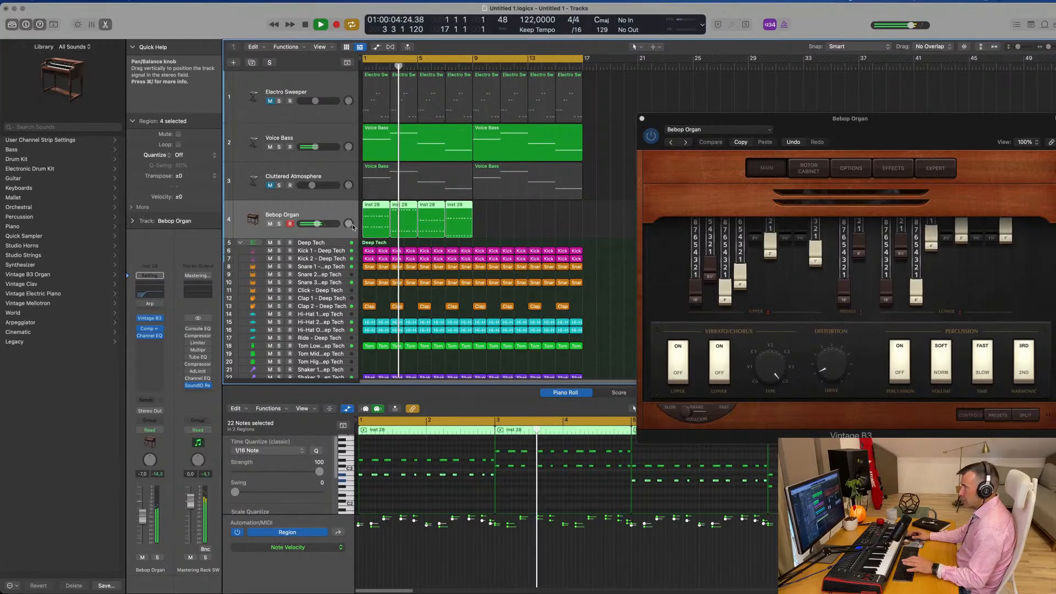
key("super+j")
Step: Lower the Bebop Organ track's volume to -10.2 dB and restart playback with the Vintage B3 window within reach
left_click_drag(834, 131, 732, 192)
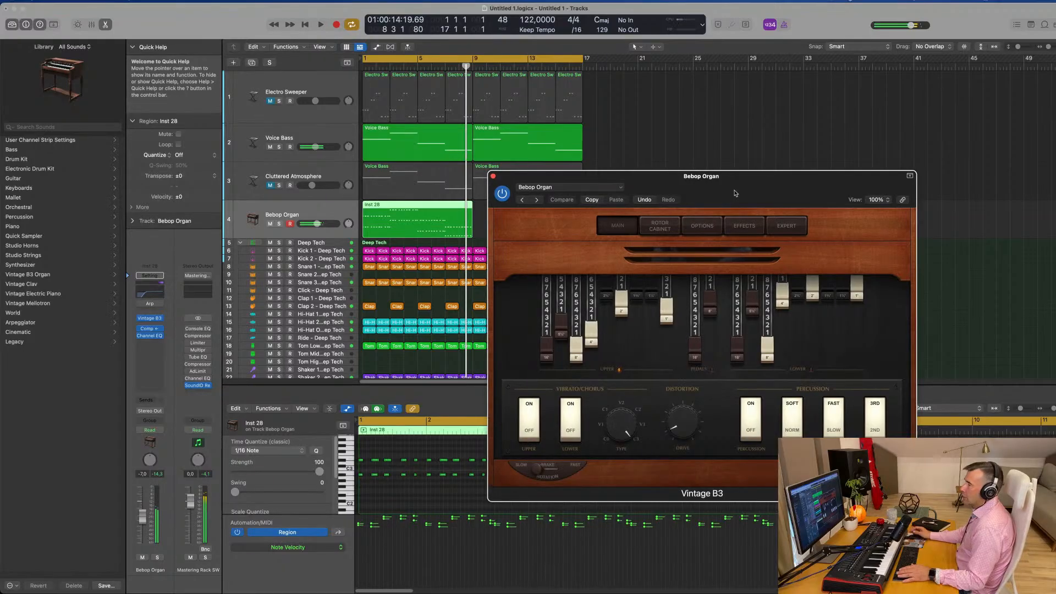
key("space")
key("space")
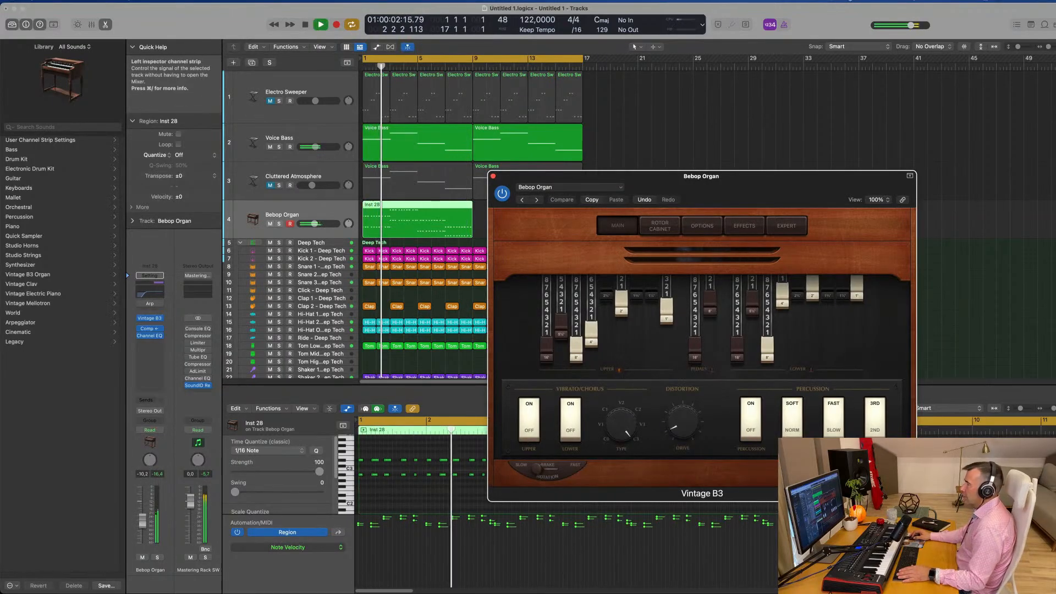
key("Return")
left_click_drag(781, 186, 631, 211)
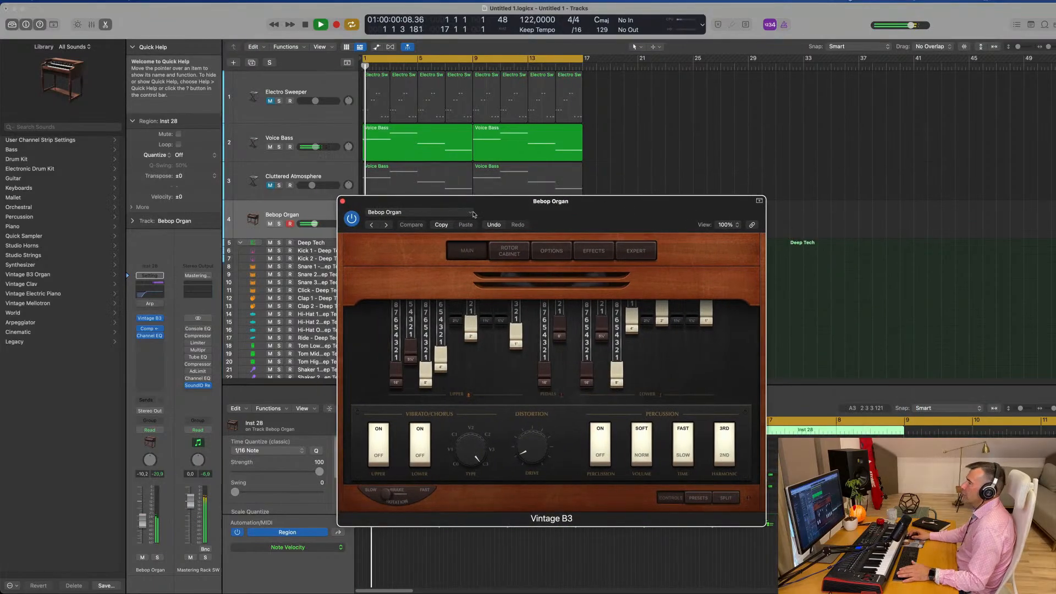
Step: Audition the Vintage B3 presets one after another from Big Jazz Organ to Jimmy's Organ while the riff plays
left_click(386, 225)
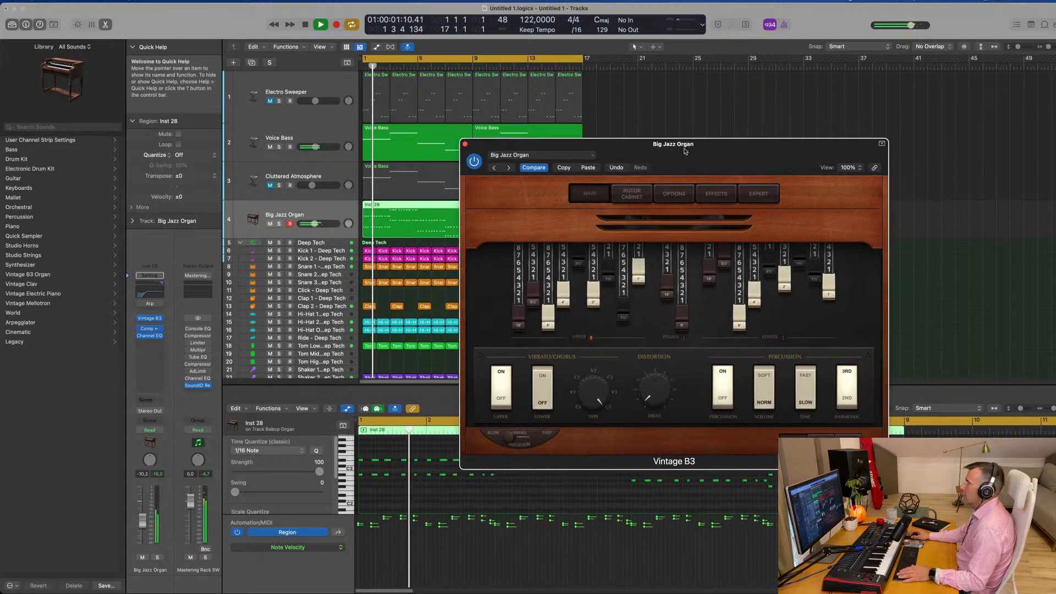
left_click_drag(386, 228, 509, 171)
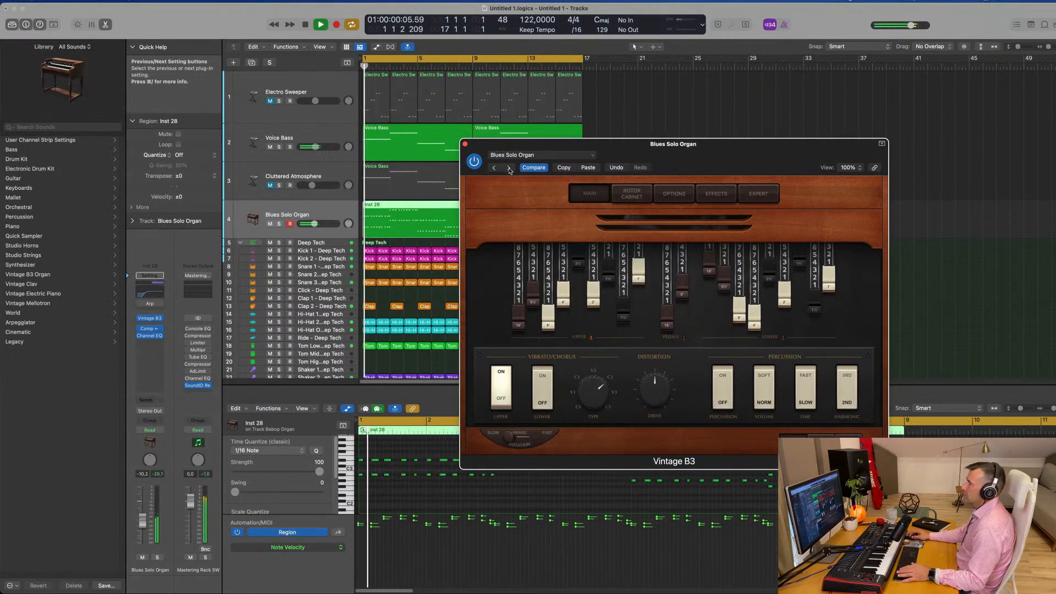
left_click(509, 170)
left_click(509, 168)
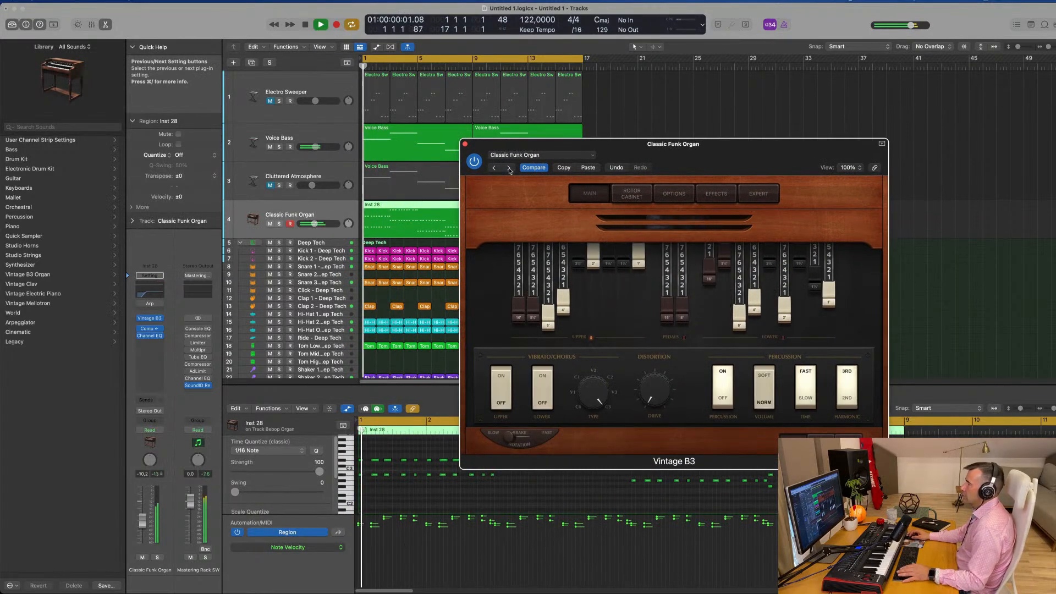
left_click(509, 168)
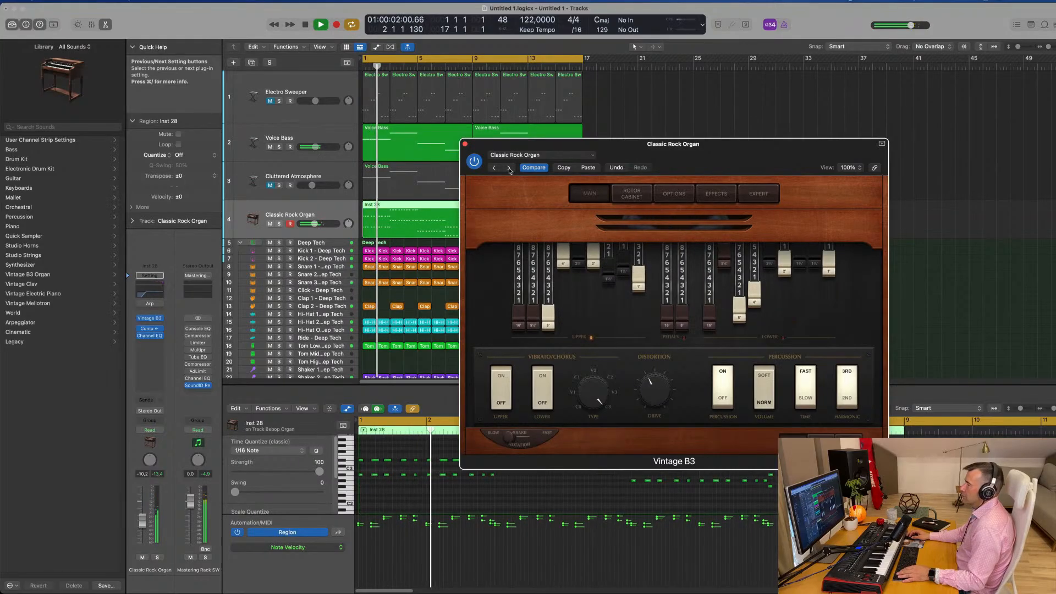
left_click(509, 168)
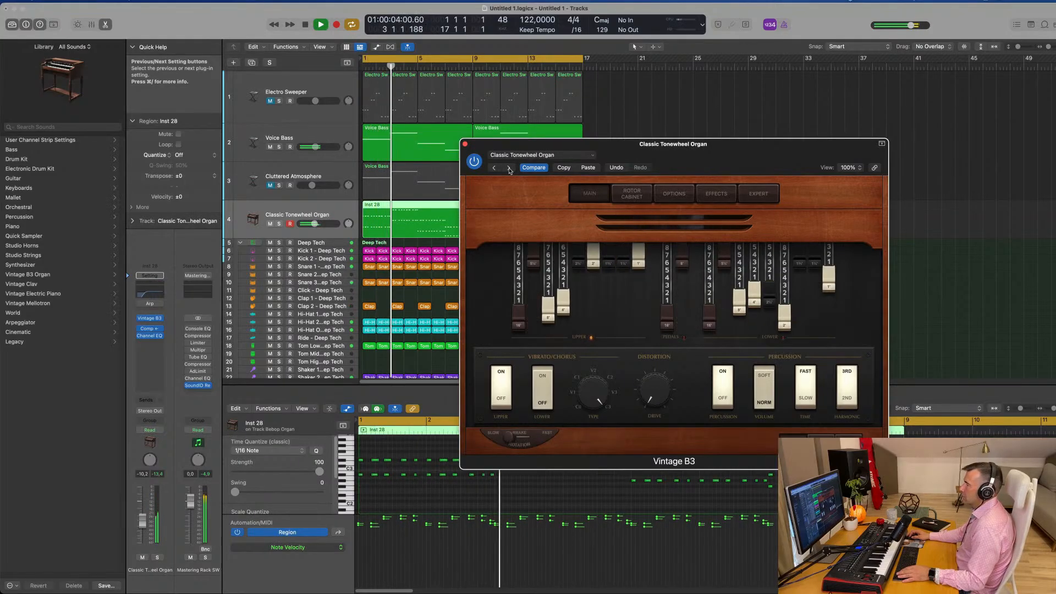
left_click(509, 169)
left_click(509, 169)
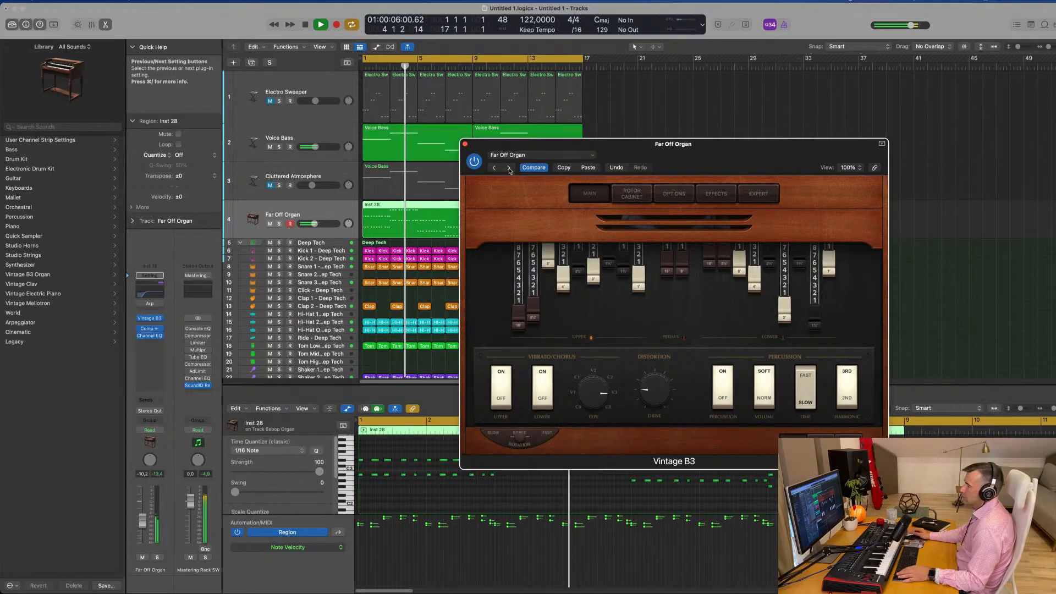
left_click(509, 169)
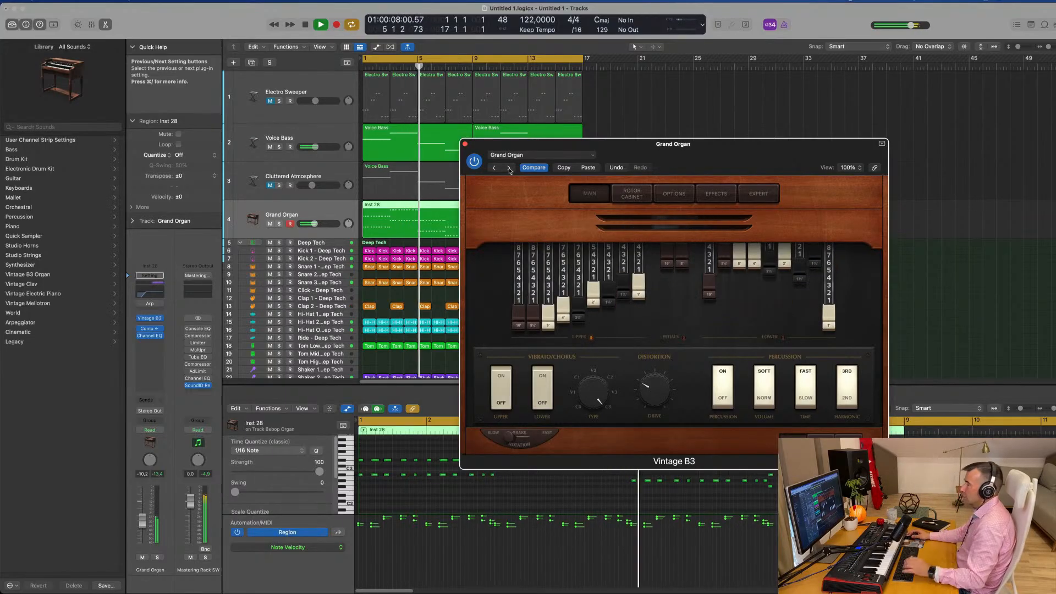
left_click(509, 168)
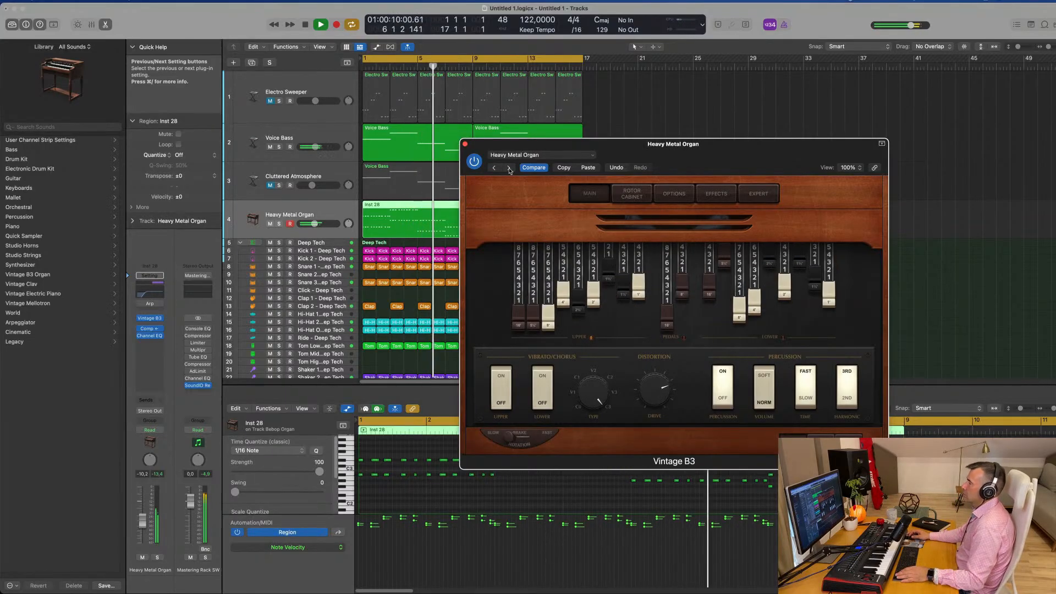
left_click(509, 169)
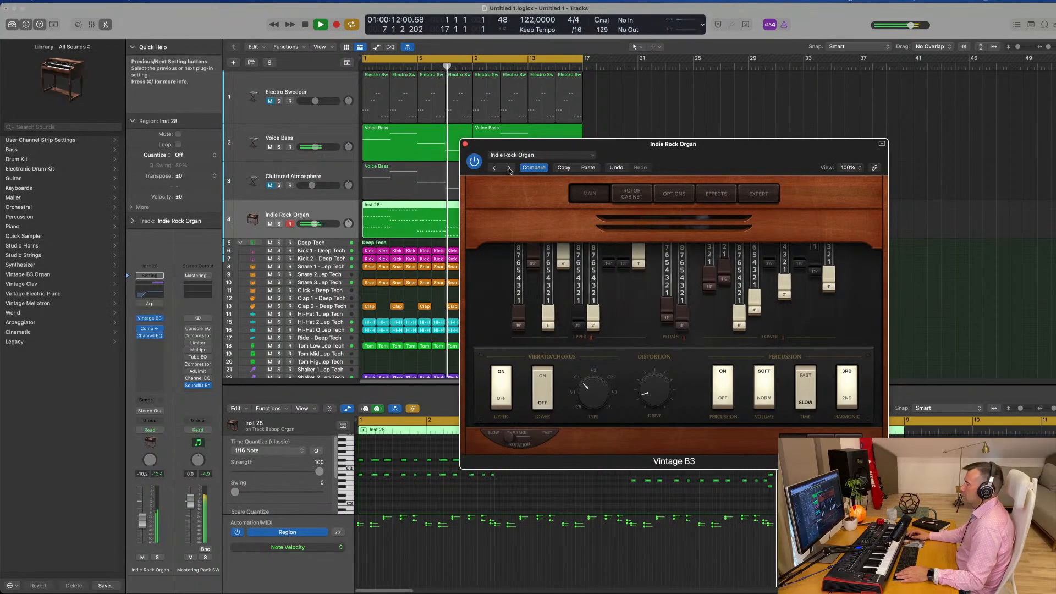
left_click(509, 169)
left_click(510, 169)
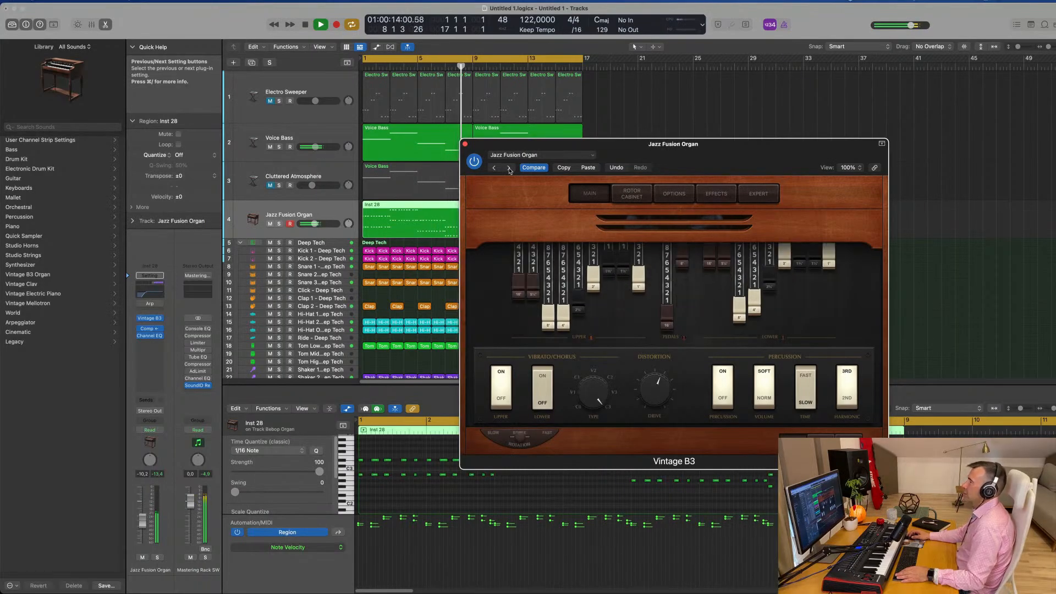
left_click(509, 168)
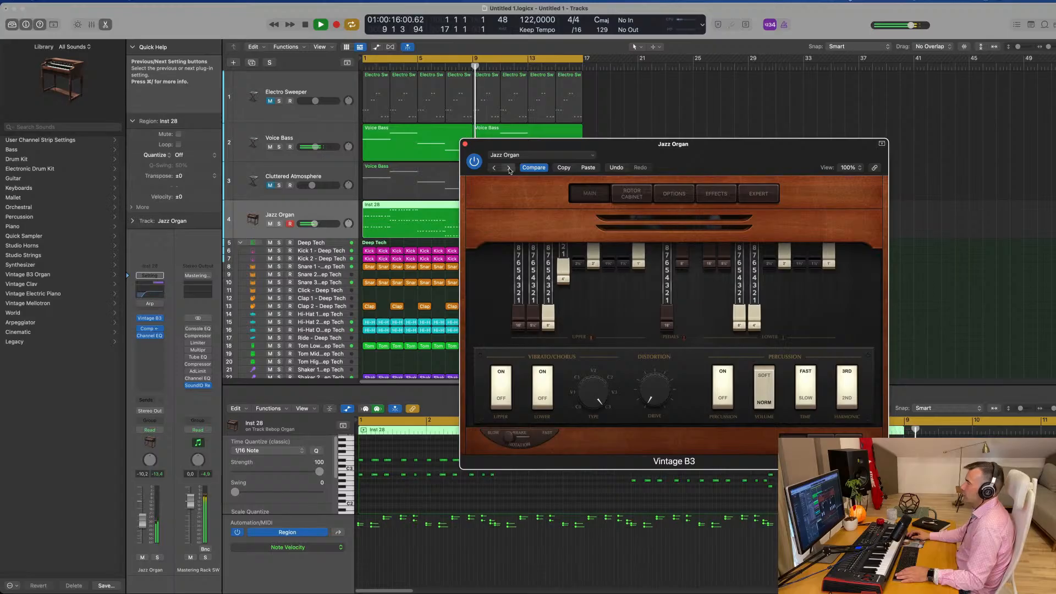
left_click(509, 169)
Step: Load the Vintage Movie Organ preset for the riff and step back through the presets to Tonewheel Organ
left_click(553, 156)
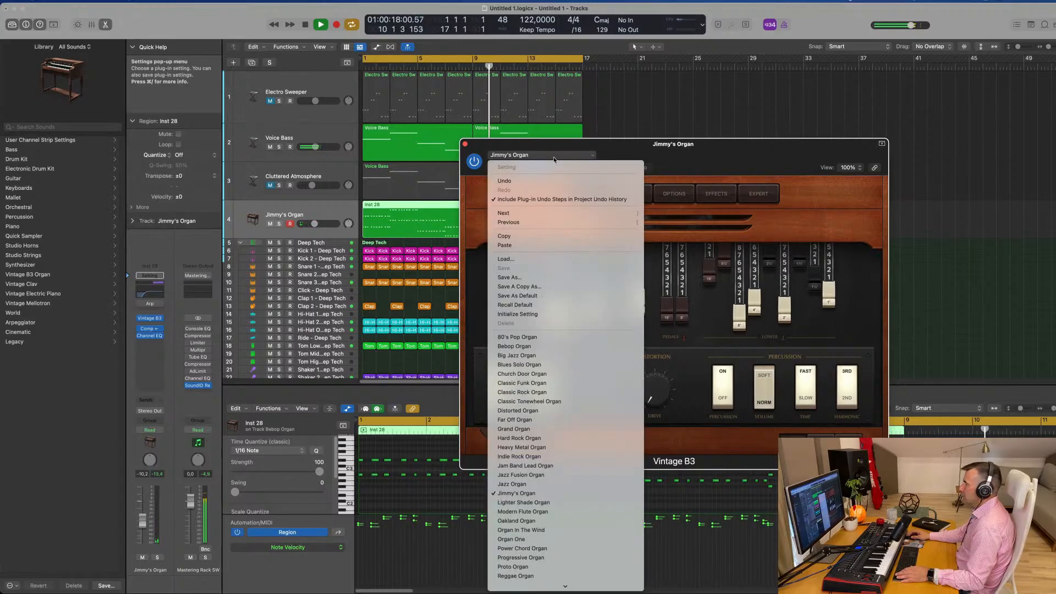
scroll(571, 311, "down", 3)
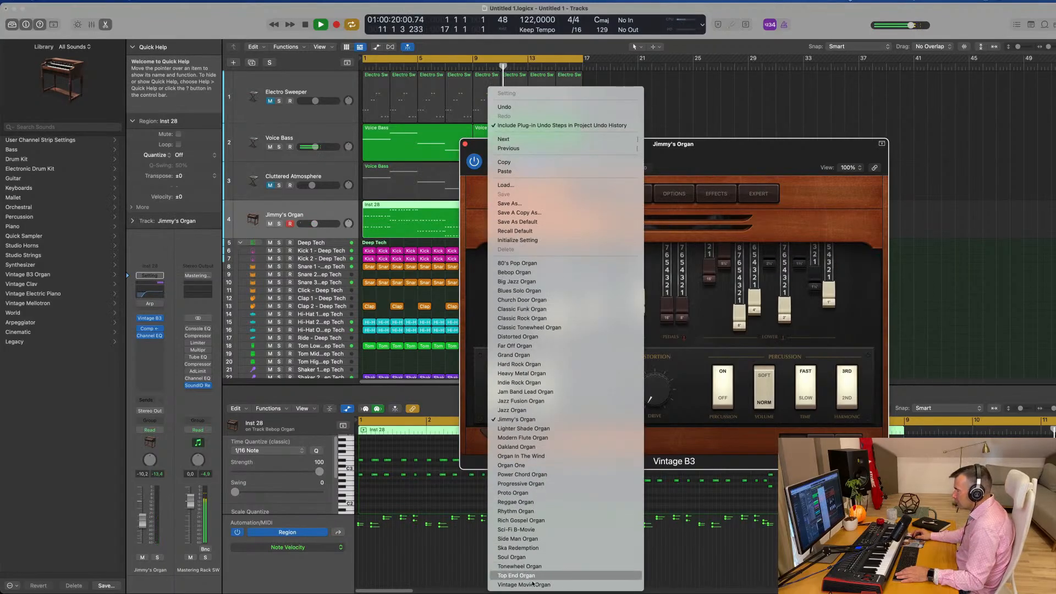
left_click(533, 589)
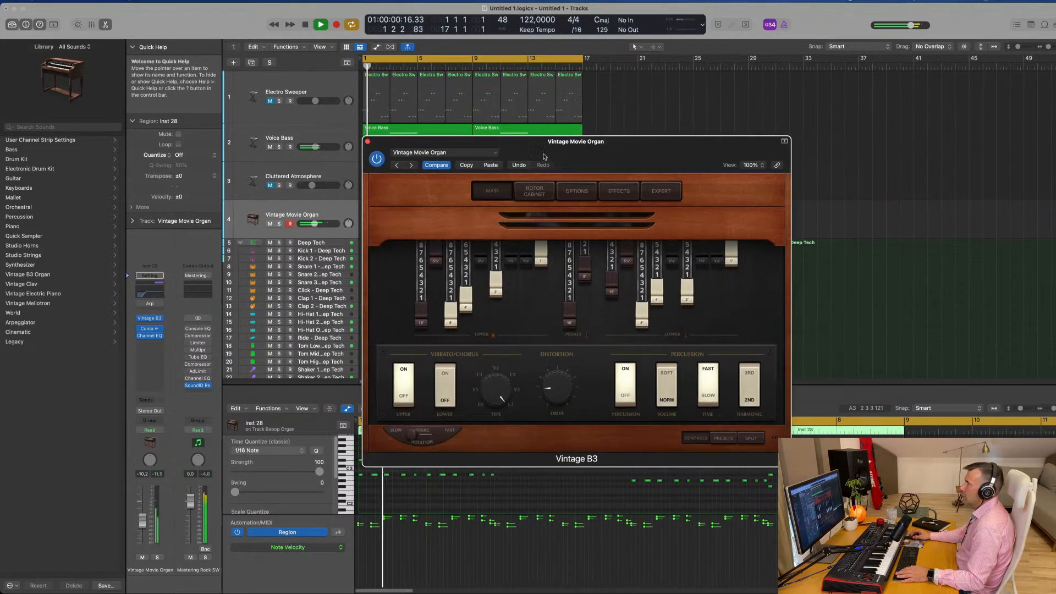
left_click(397, 166)
left_click(397, 166)
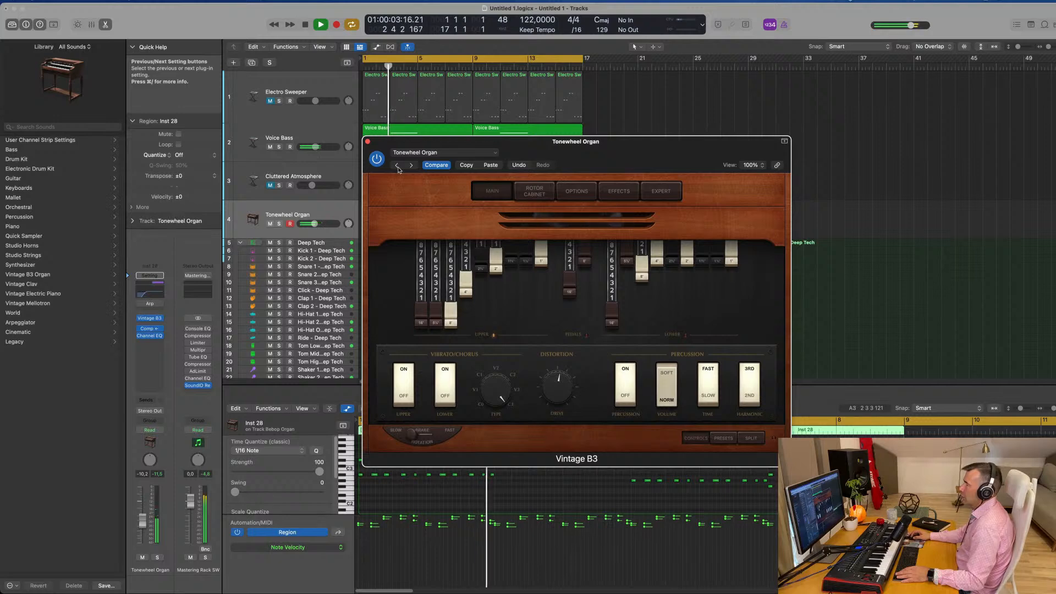
Step: Audition the preceding Vintage B3 presets one after another and settle on Proto Organ
left_click(397, 166)
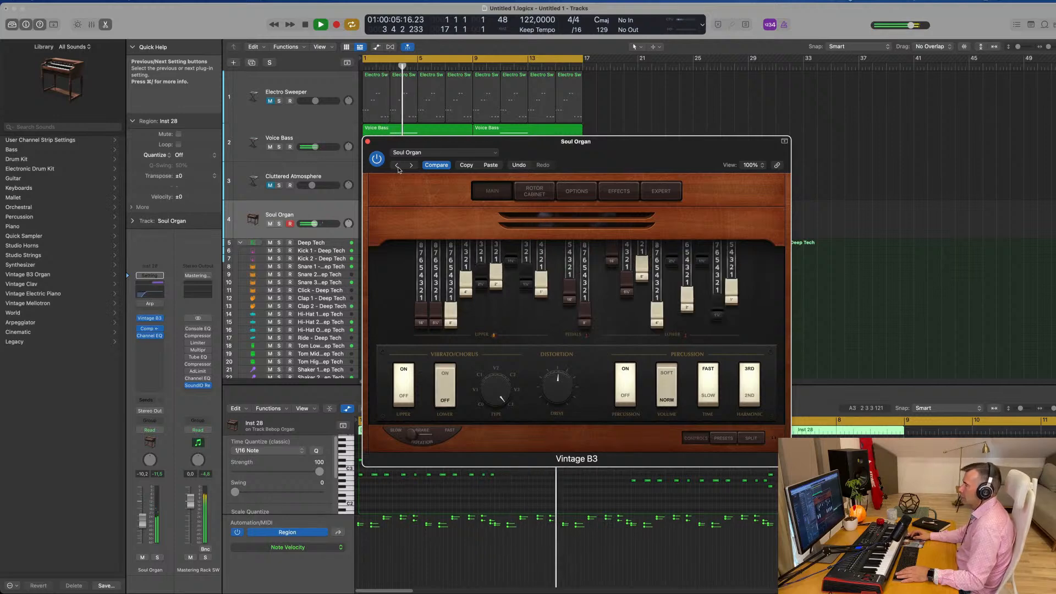
left_click(397, 166)
left_click(397, 167)
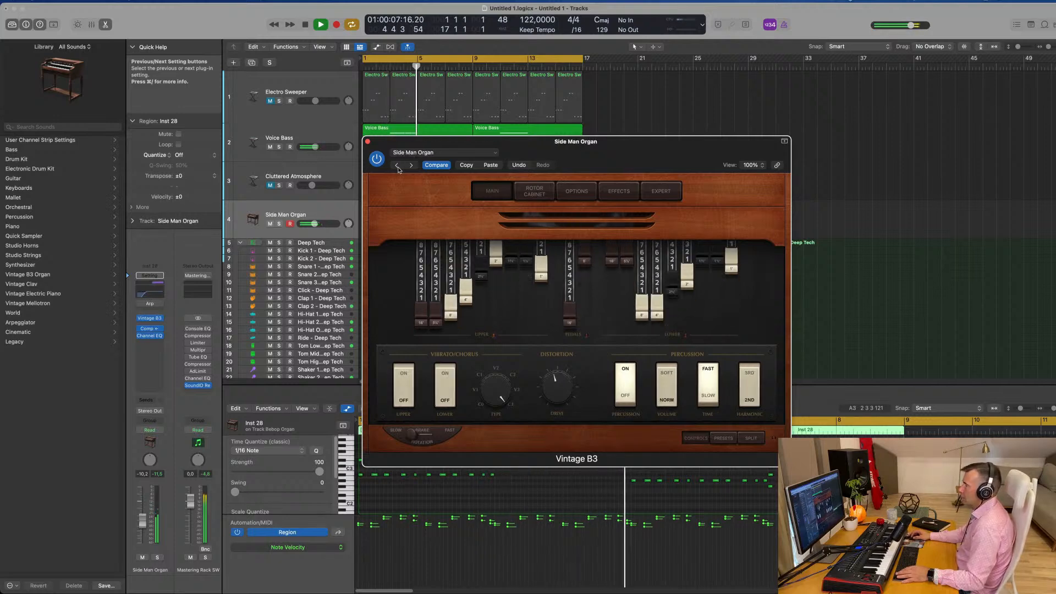
left_click(397, 166)
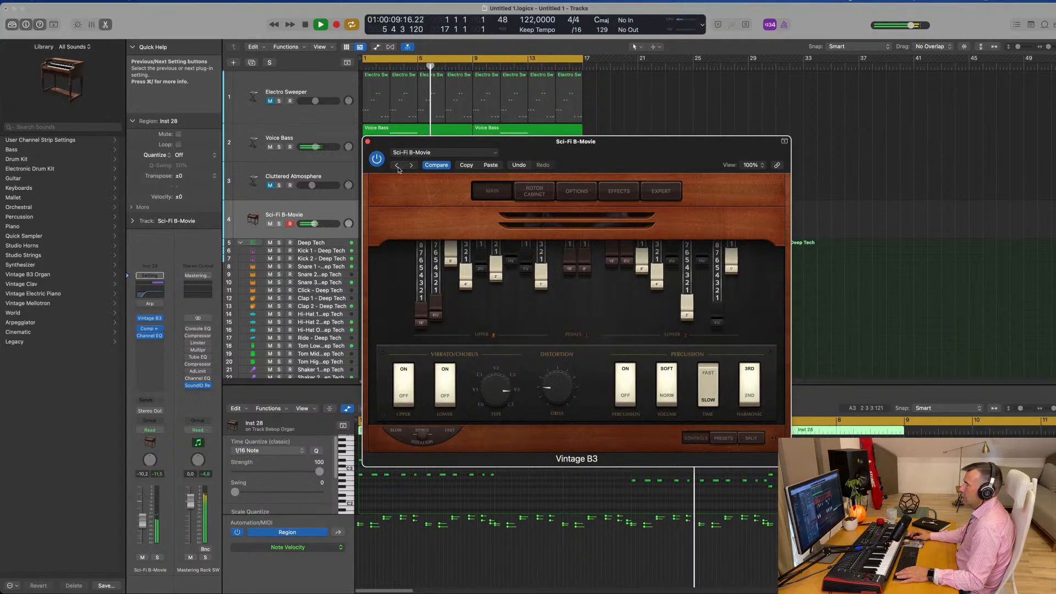
left_click(397, 166)
left_click(397, 166)
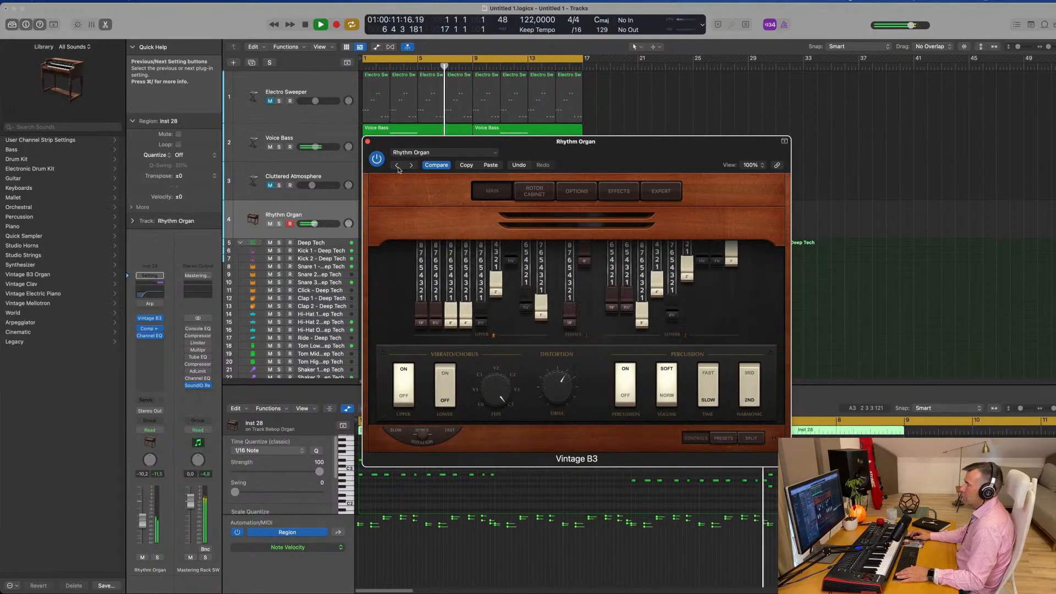
left_click(397, 166)
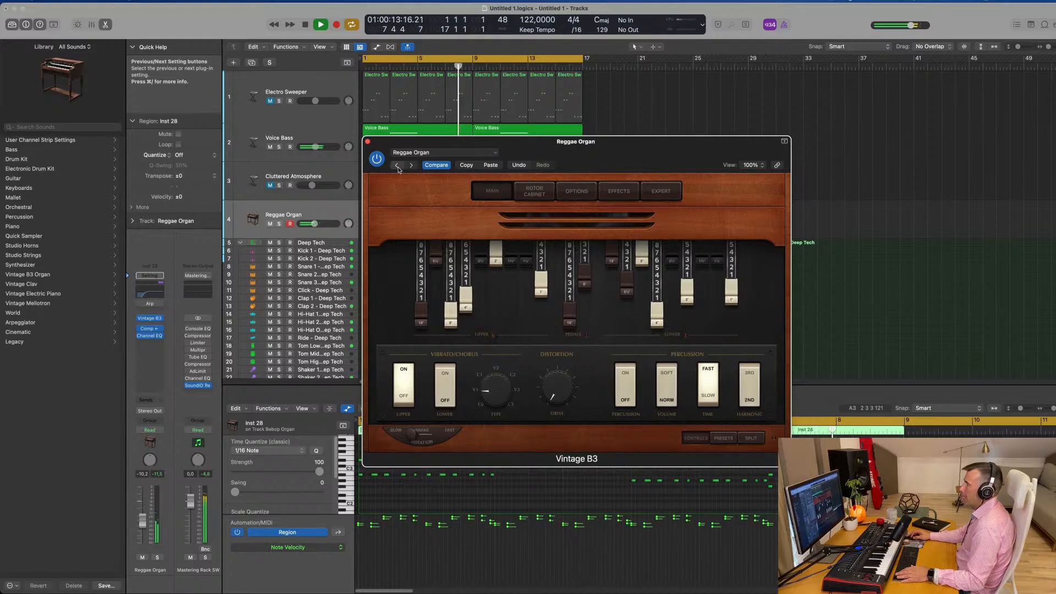
left_click(397, 166)
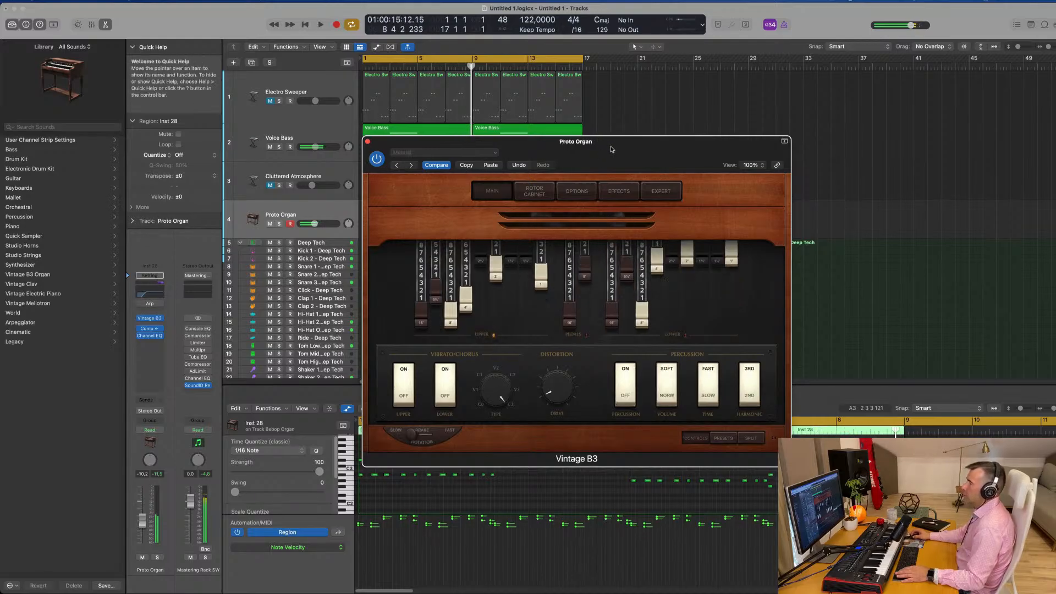
Step: Review the organ's rotor cabinet, options, effects and expert settings, lower the key-off click level, and close the instrument
left_click_drag(609, 157, 641, 118)
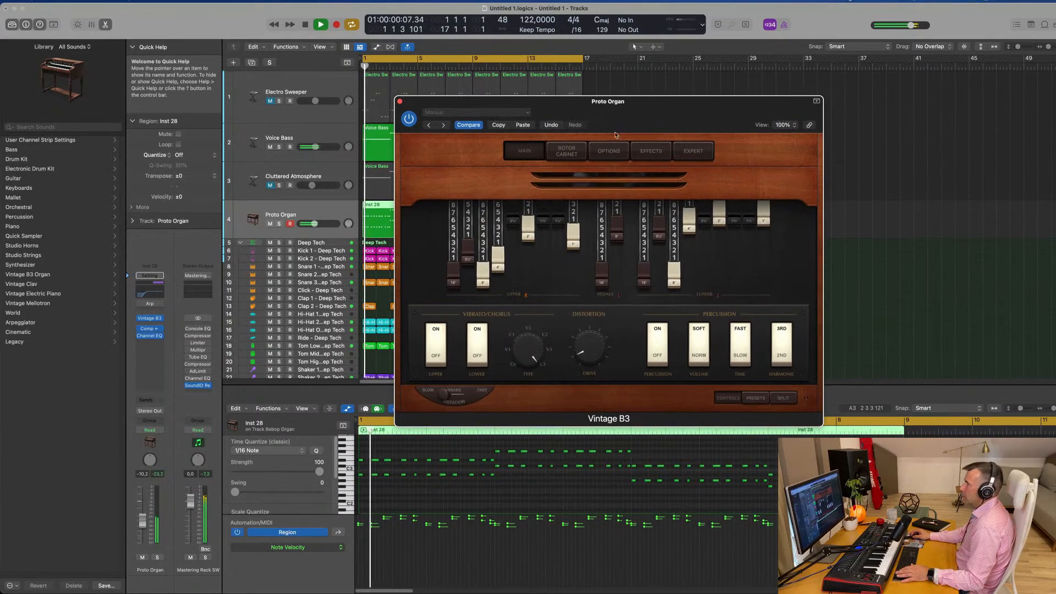
left_click(567, 156)
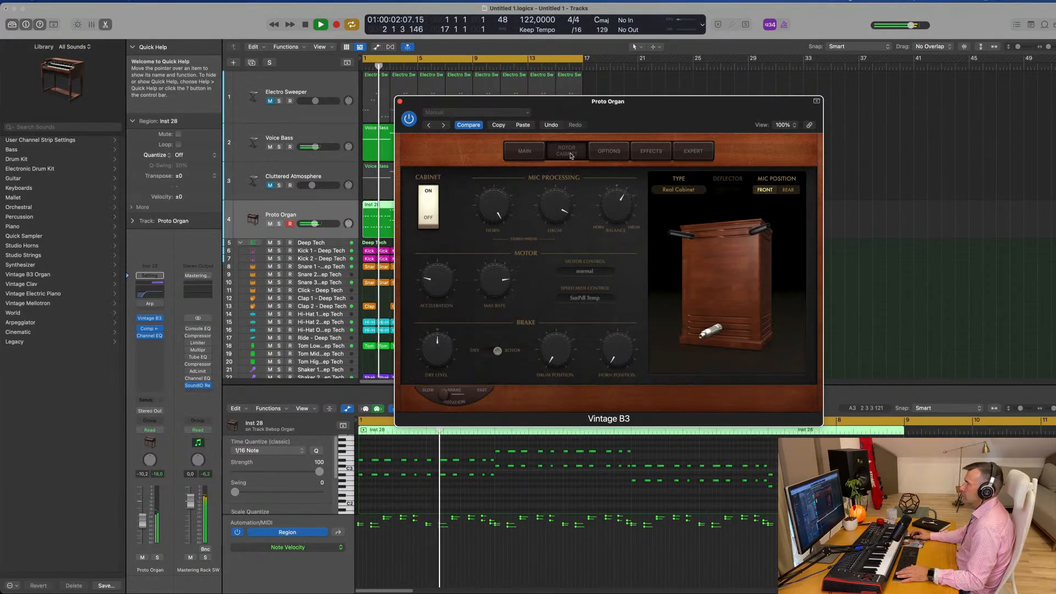
left_click(613, 155)
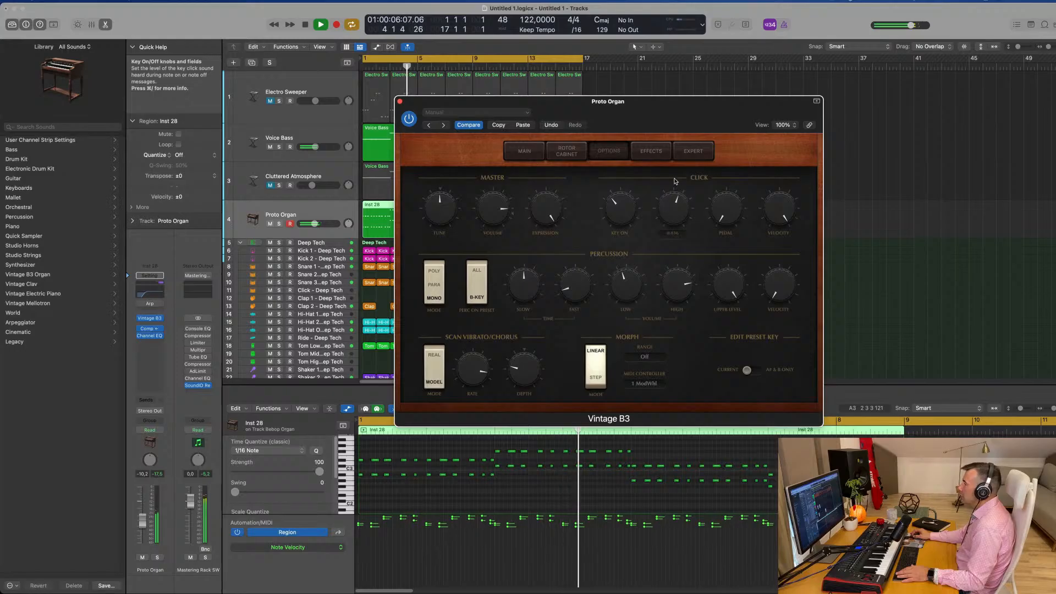
left_click_drag(675, 182, 682, 163)
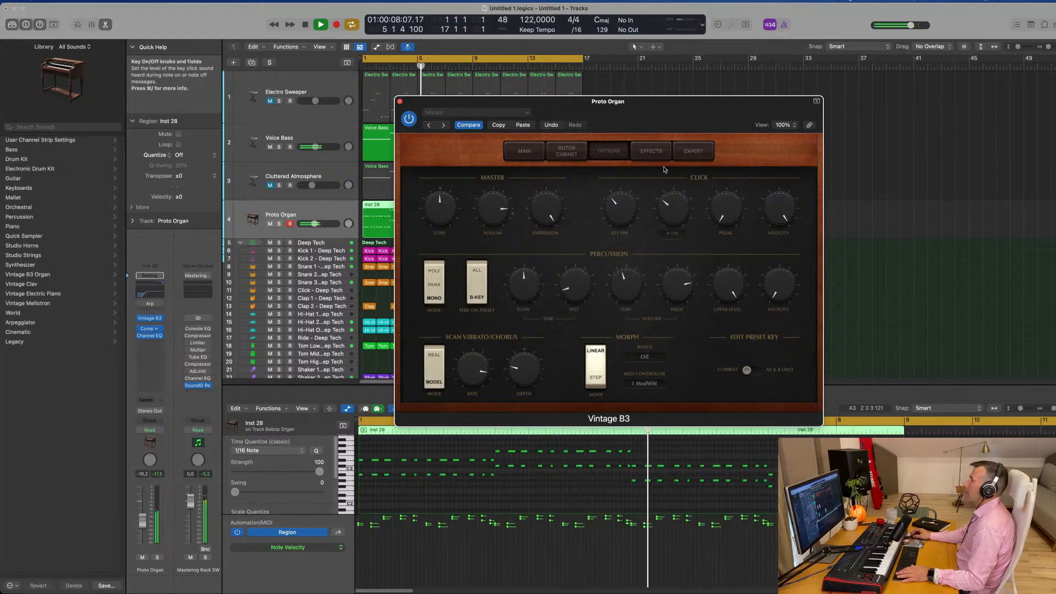
left_click(651, 151)
left_click(693, 151)
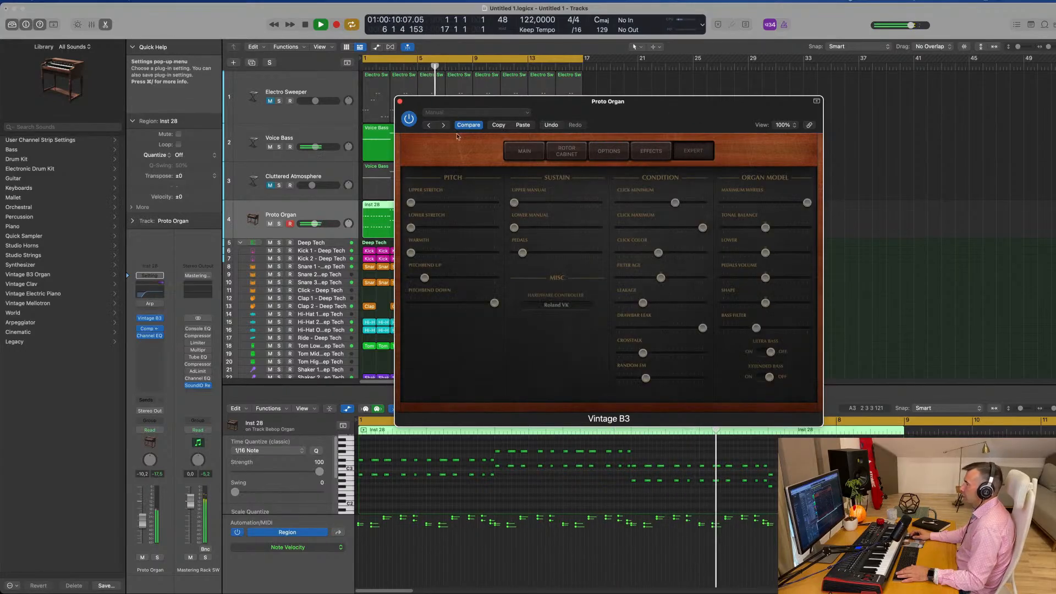
left_click_drag(663, 103, 690, 101)
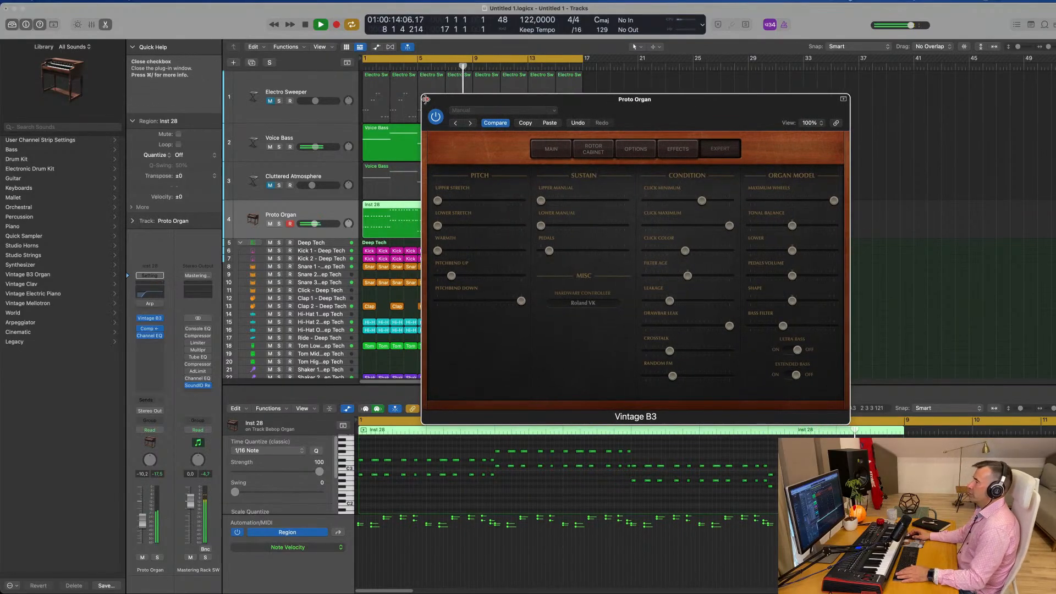
left_click(426, 100)
Step: Repeat the Inst 28 organ region once so it fills the cycle, and set the Proto Organ volume to -11.4 dB
key("Return")
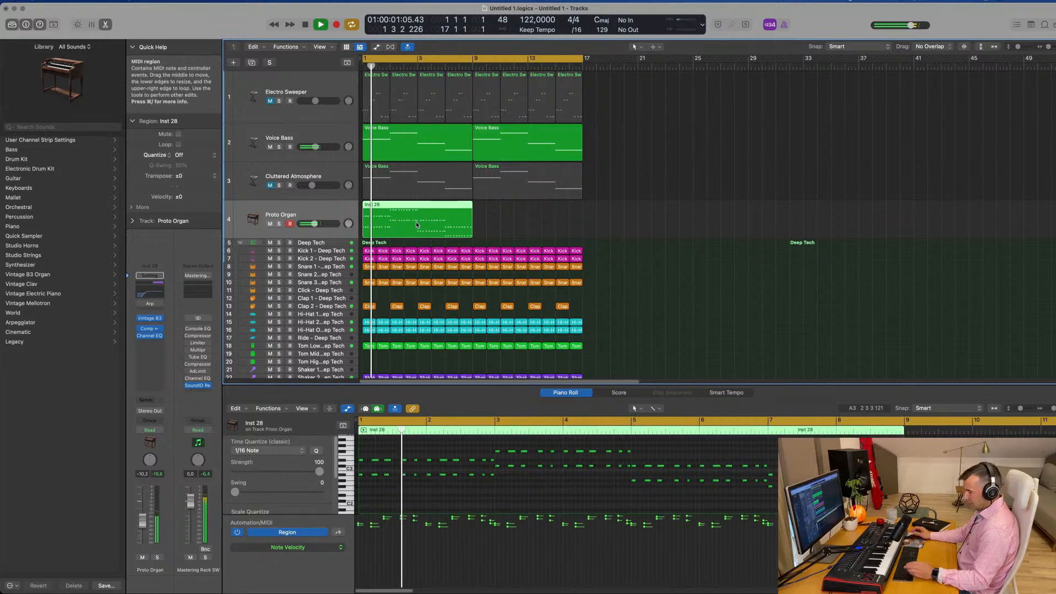
key("super+r")
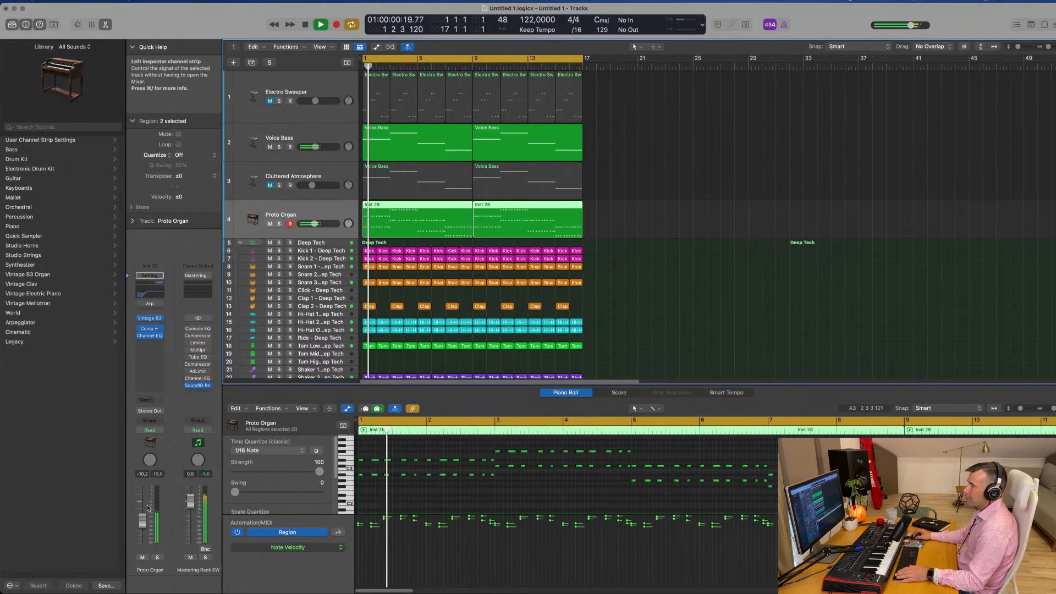
key("Return")
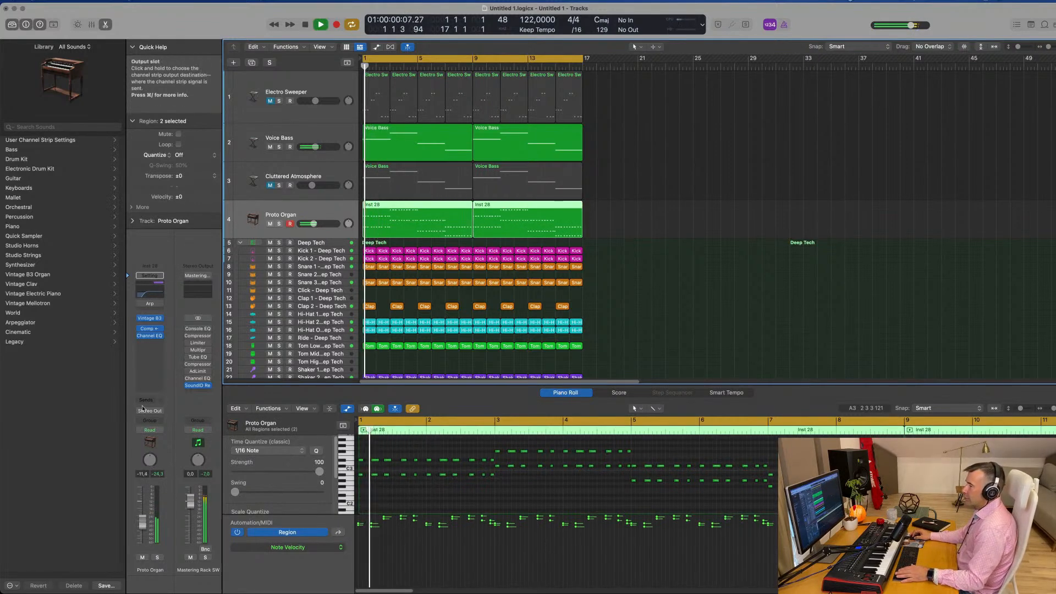
Step: Add a send from the Proto Organ track to Bus 1 (Delay) and raise its send level
left_click(144, 406)
mouse_move(165, 414)
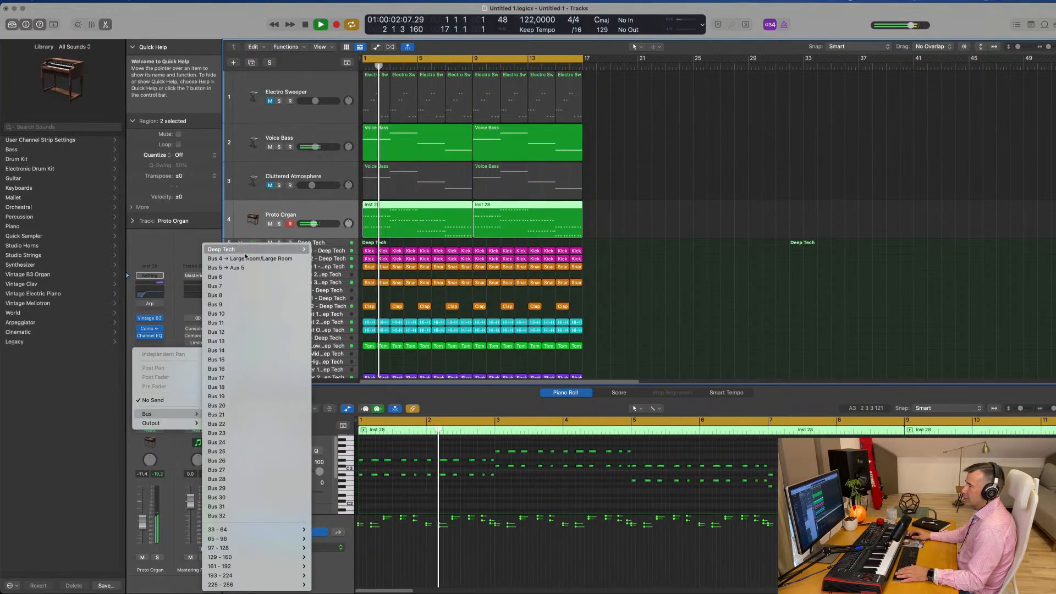
mouse_move(250, 250)
left_click(353, 249)
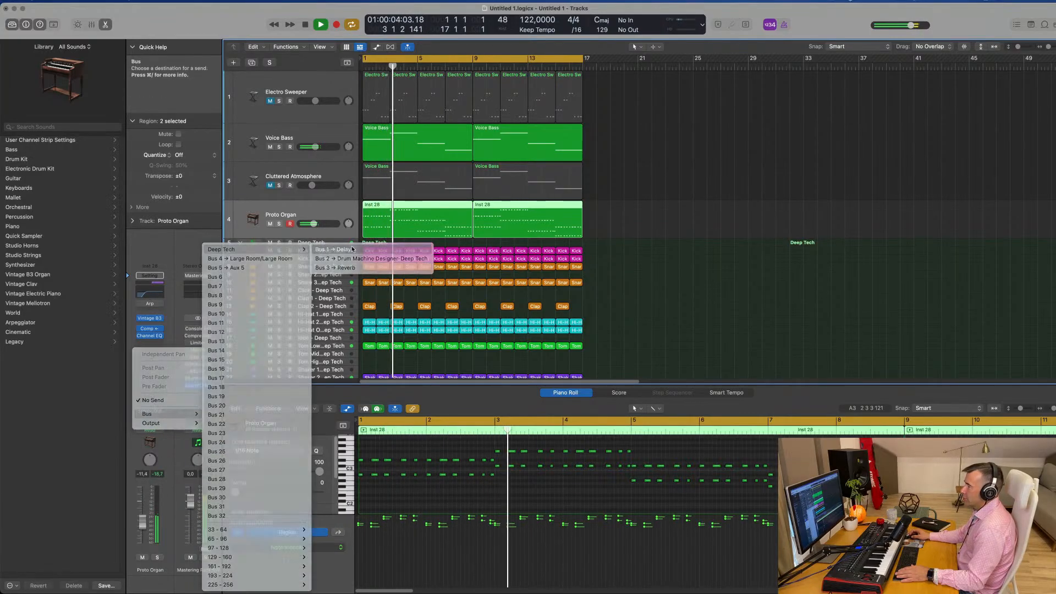
key("Return")
left_click_drag(161, 395, 164, 371)
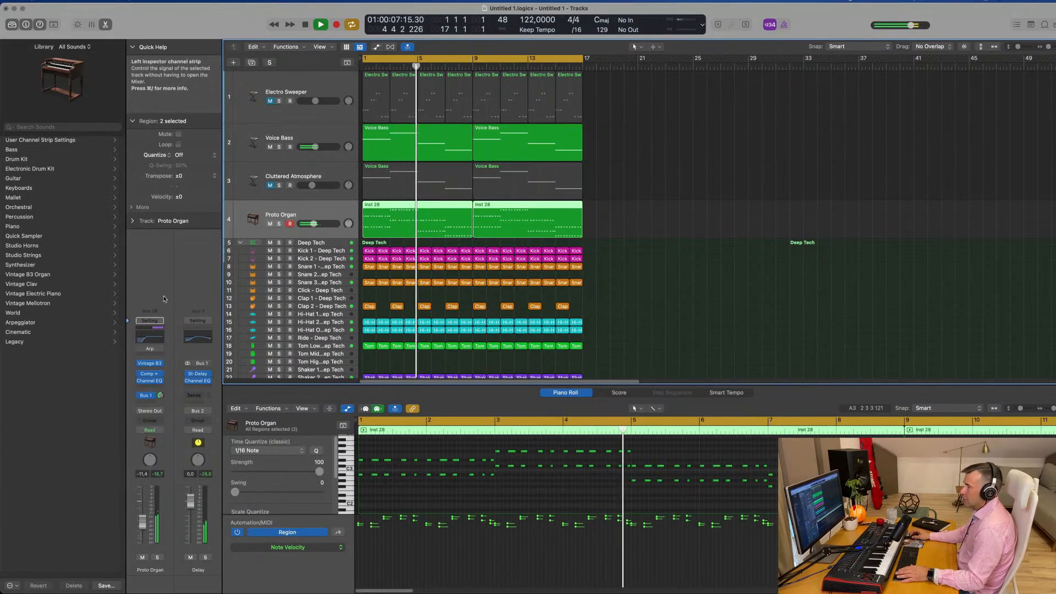
Step: Add a second send from the Proto Organ track to Bus 5 (Aux 5) and raise its send level
mouse_move(148, 415)
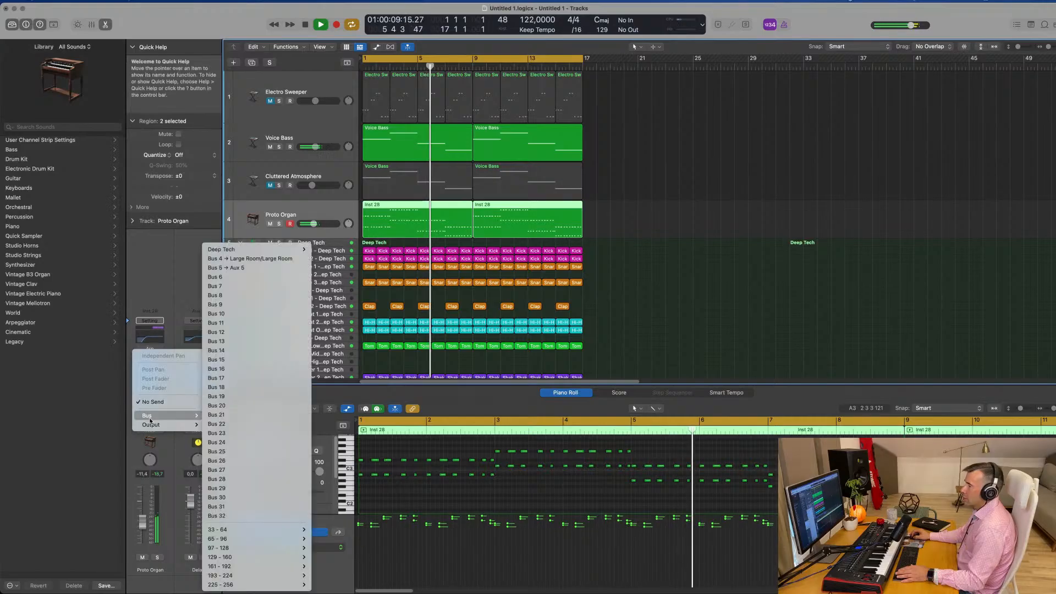
left_click(225, 271)
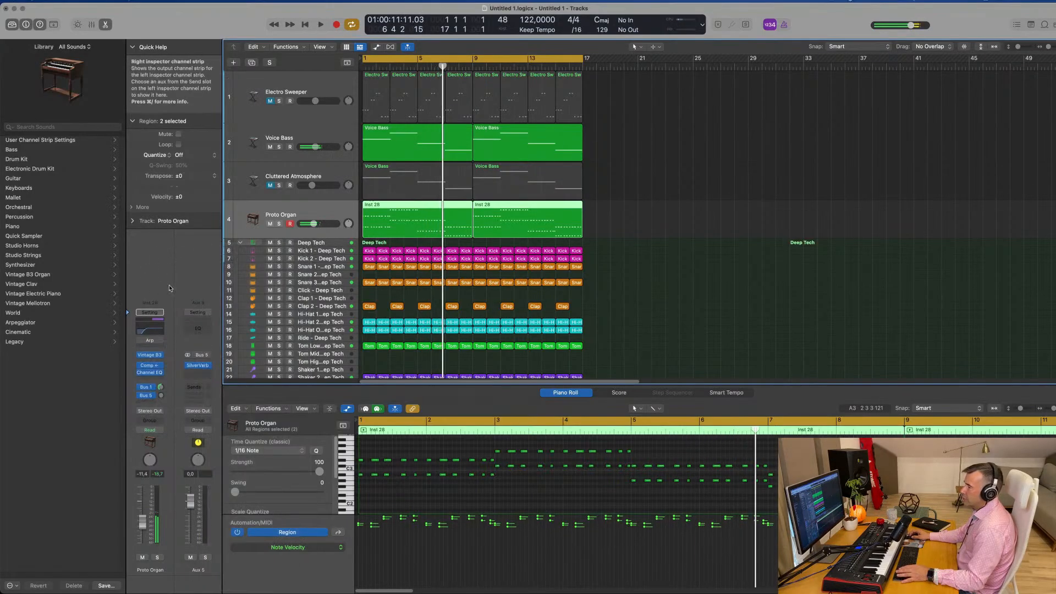
key("Return")
key("Return")
left_click_drag(161, 398, 166, 399)
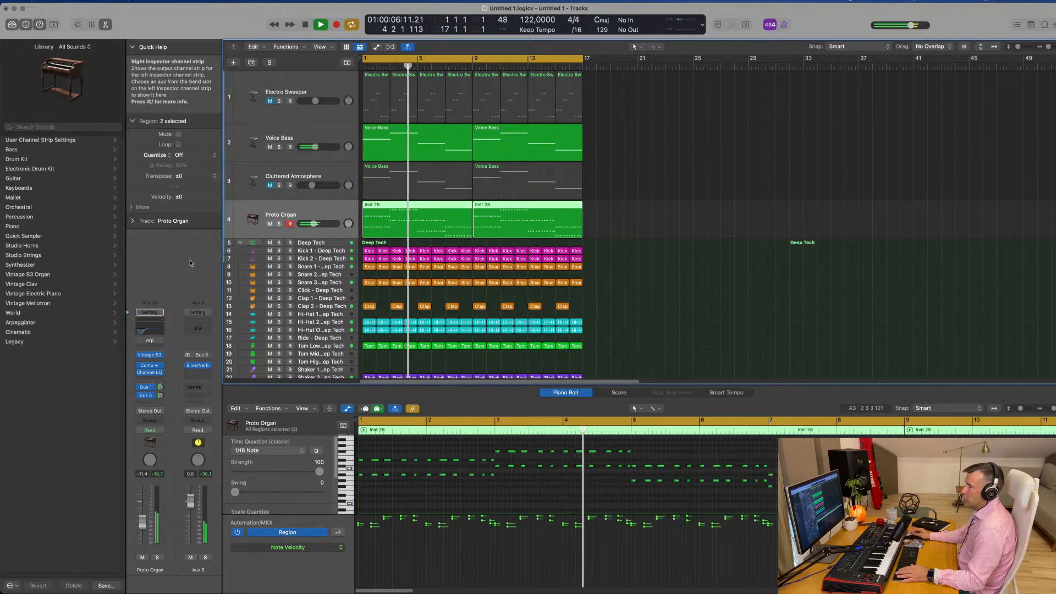
Step: Insert a Channel EQ on Aux 5 after the SilverVerb and apply a low cut at about 300 Hz
left_click(198, 329)
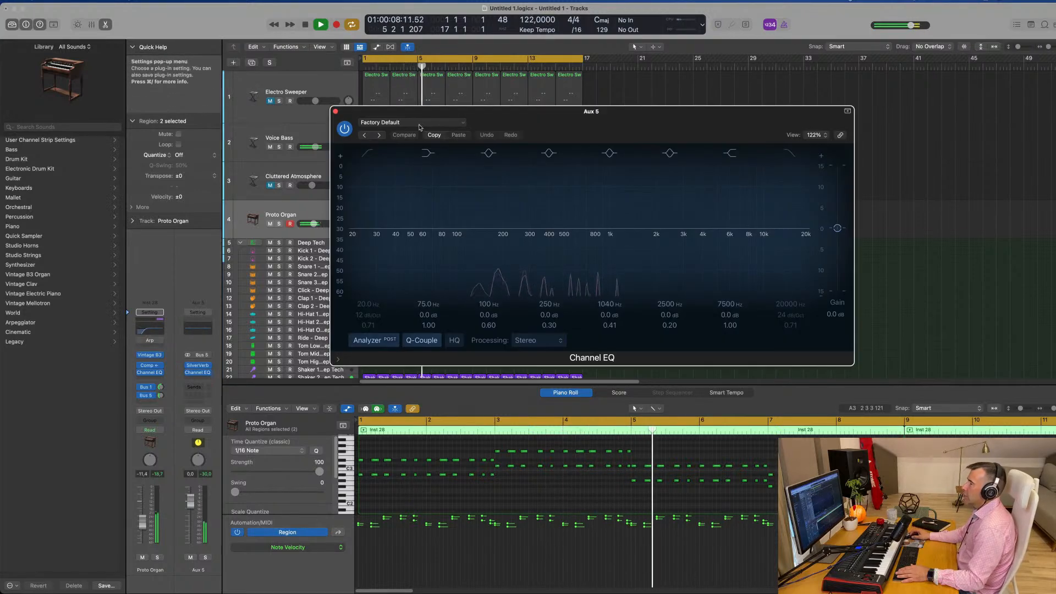
left_click(368, 153)
left_click_drag(369, 202, 538, 199)
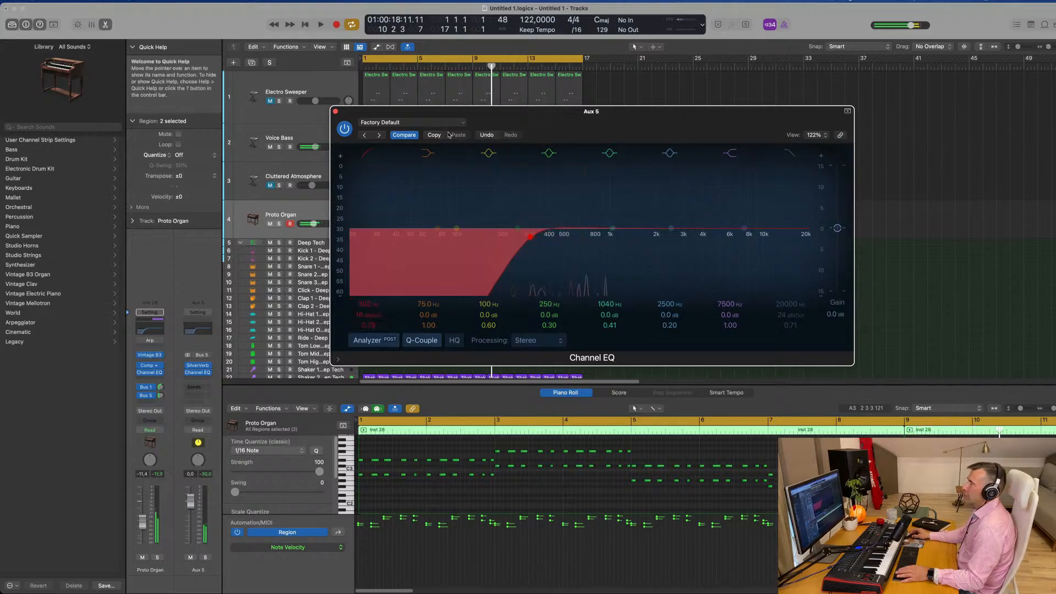
key("Return")
left_click(335, 112)
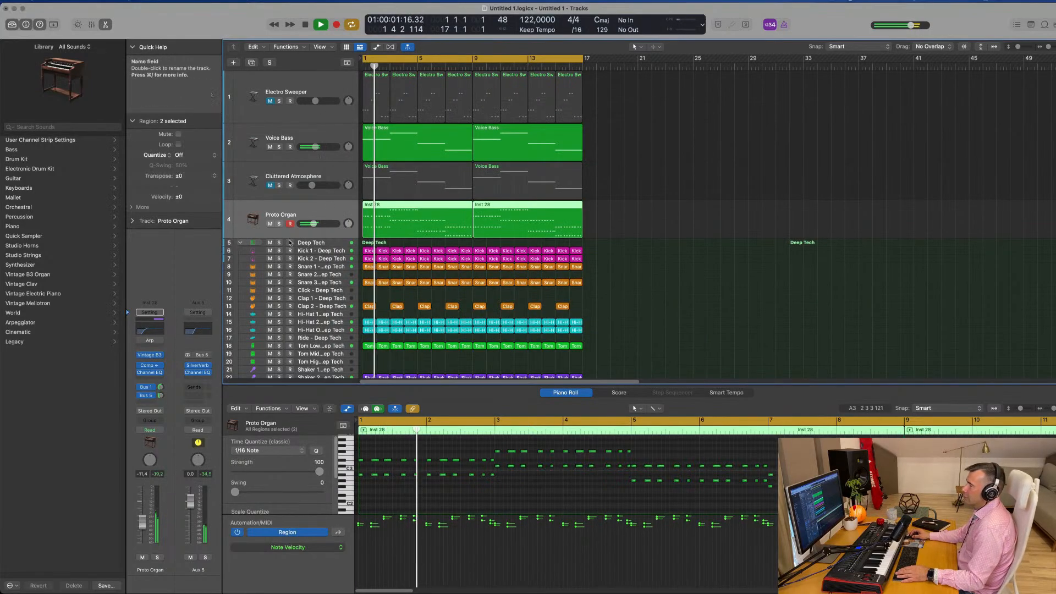
Step: Move the Compressor from the Proto Organ channel to Aux 5 below its Channel EQ, and adjust the compression ratio
mouse_move(151, 368)
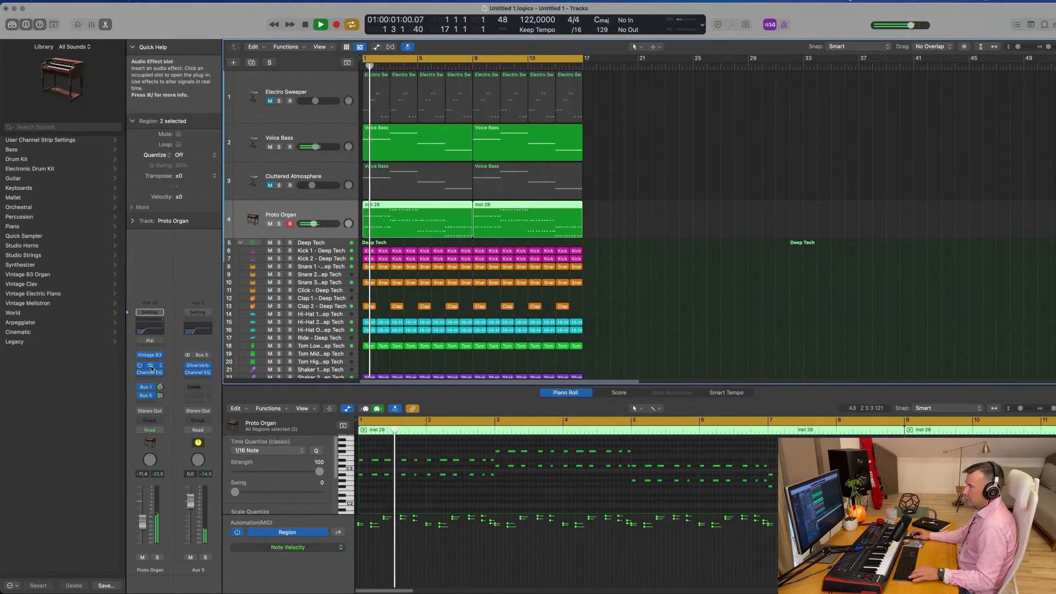
left_click_drag(152, 368, 193, 379)
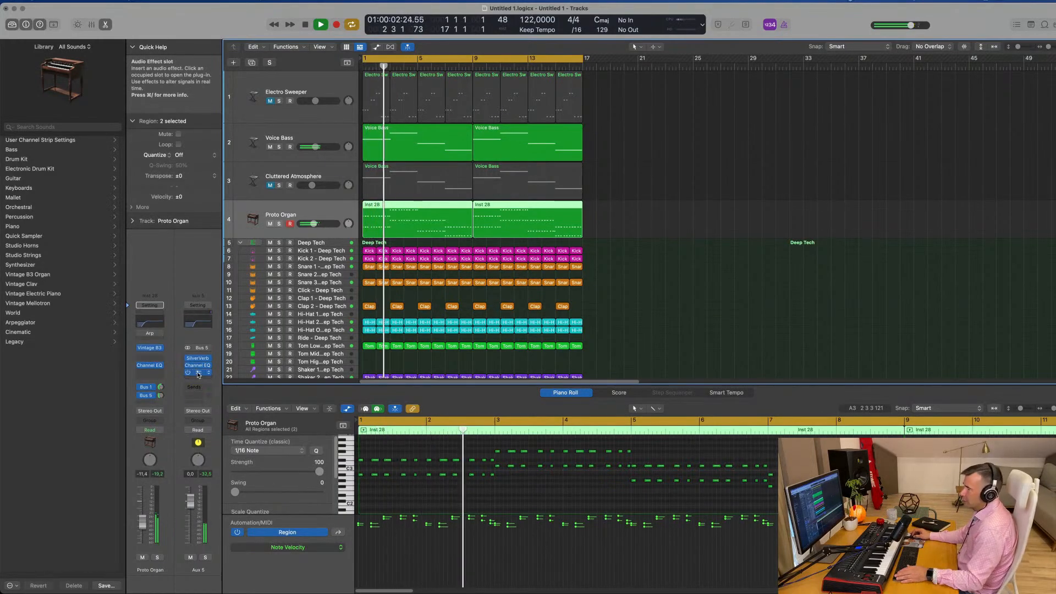
left_click(199, 374)
left_click_drag(610, 144, 681, 145)
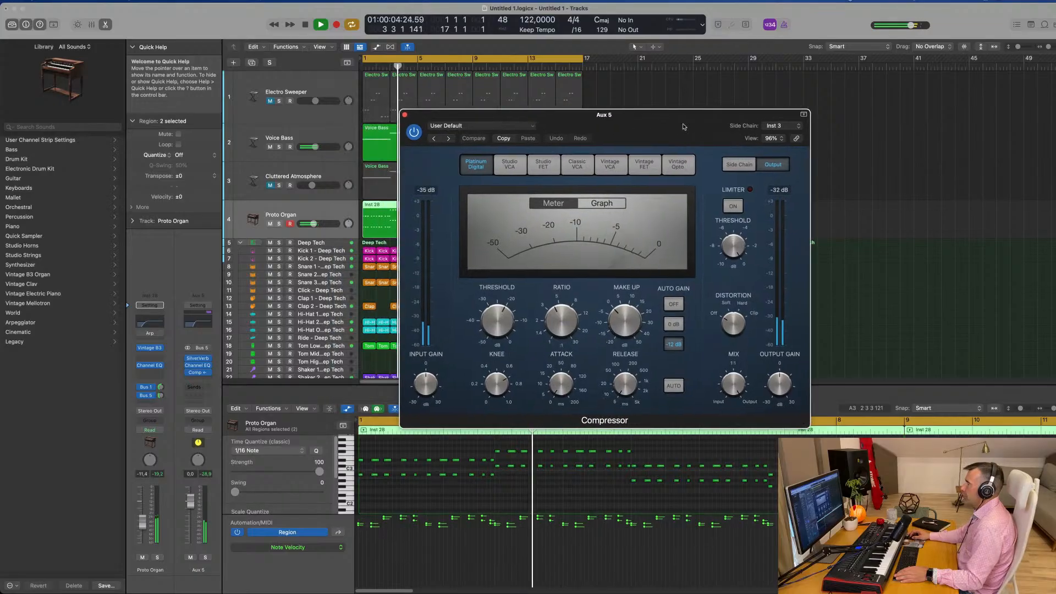
left_click_drag(555, 327, 558, 316)
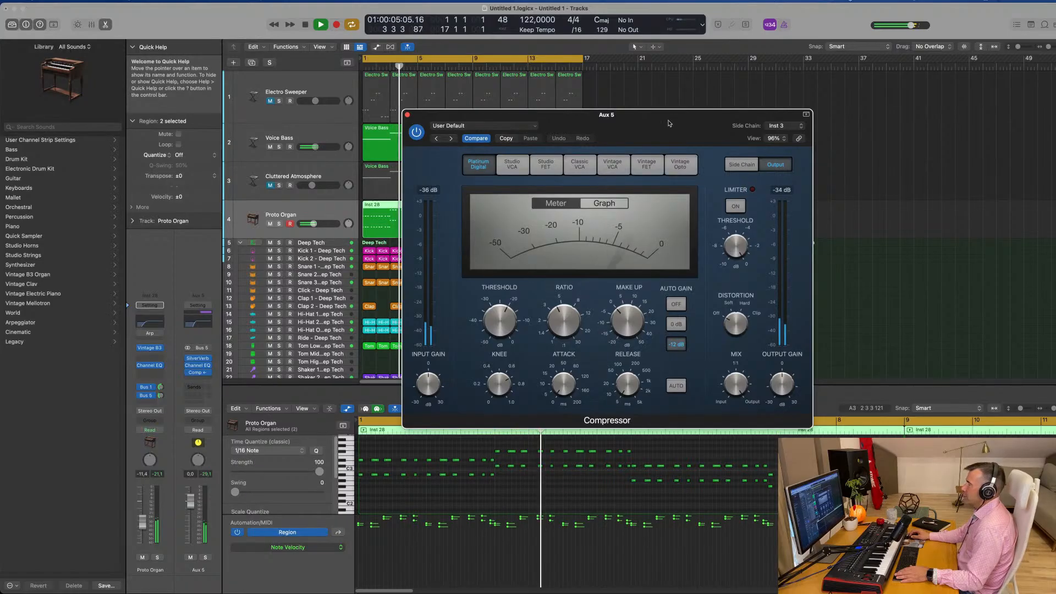
left_click_drag(668, 121, 641, 174)
left_click(379, 167)
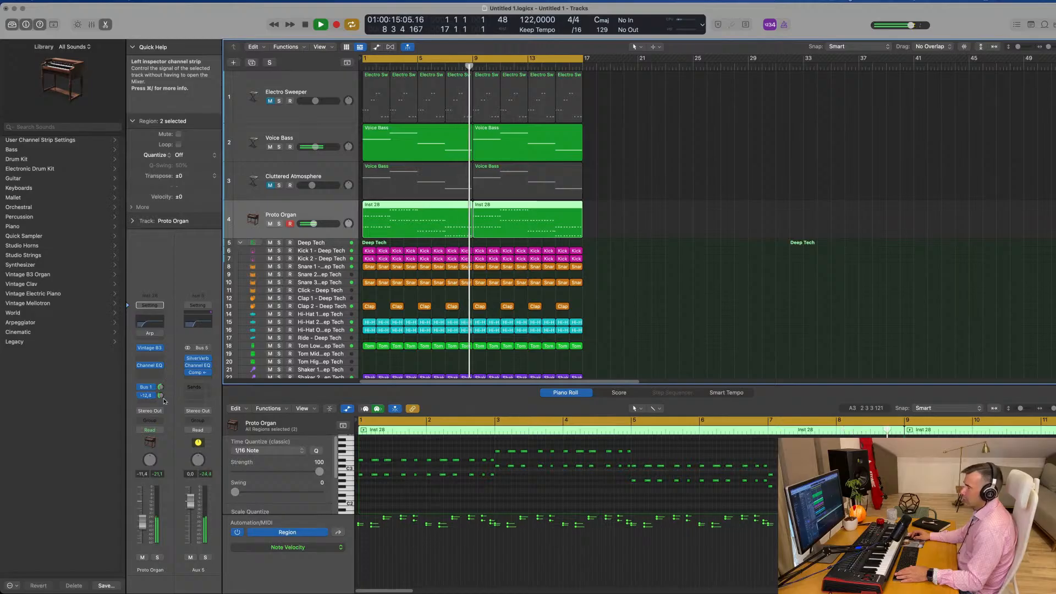
Step: Set a high cut at 1260 Hz in the Proto Organ track's Channel EQ and close it
mouse_move(162, 400)
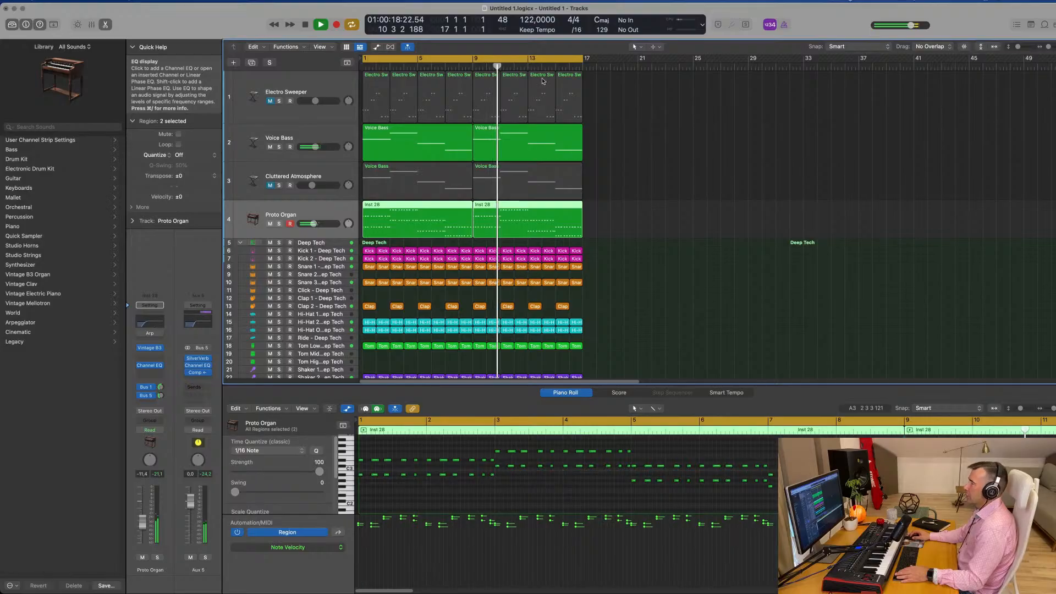
key("v")
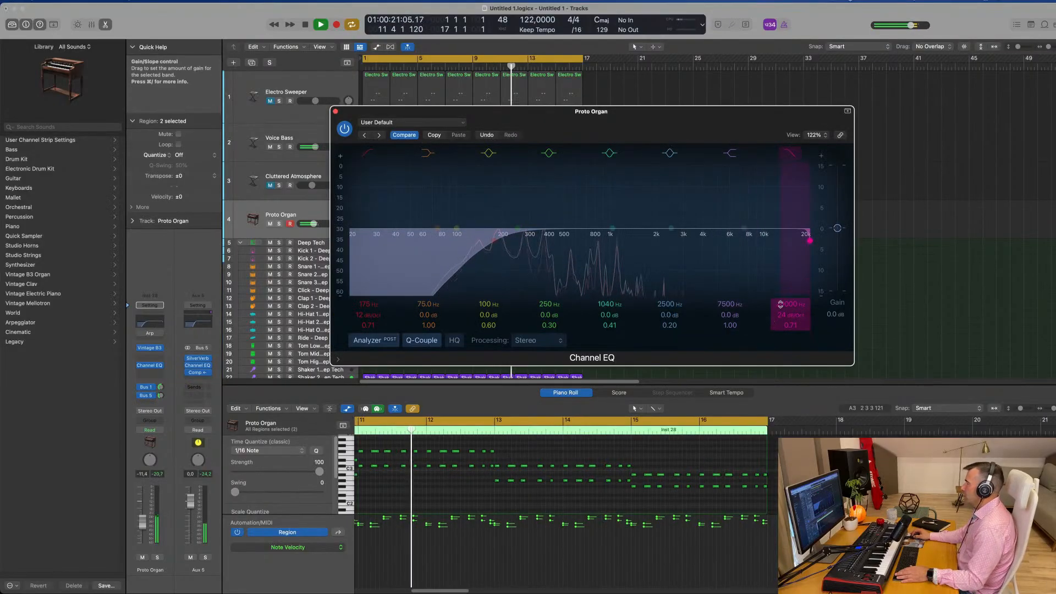
left_click_drag(779, 304, 779, 358)
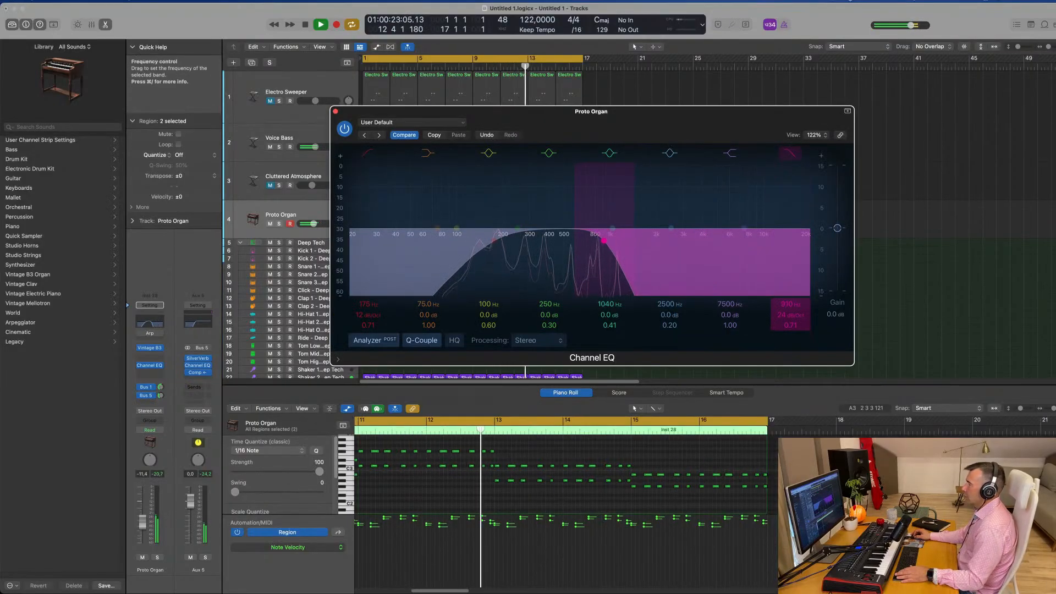
mouse_move(787, 304)
left_mouse_down()
mouse_move(788, 314)
mouse_move(790, 270)
mouse_move(790, 298)
left_mouse_up()
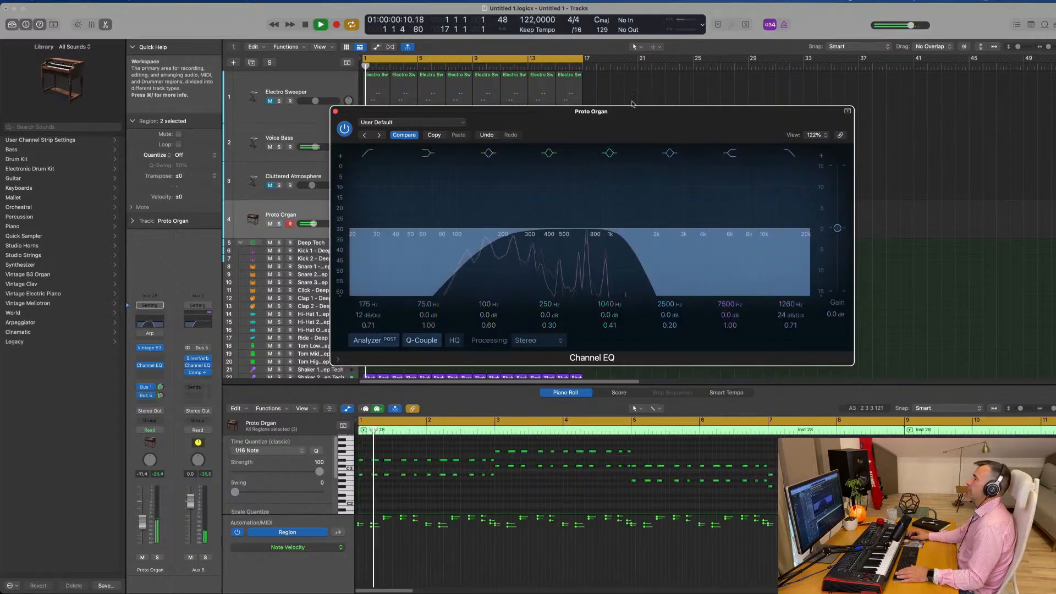
left_click_drag(570, 115, 482, 223)
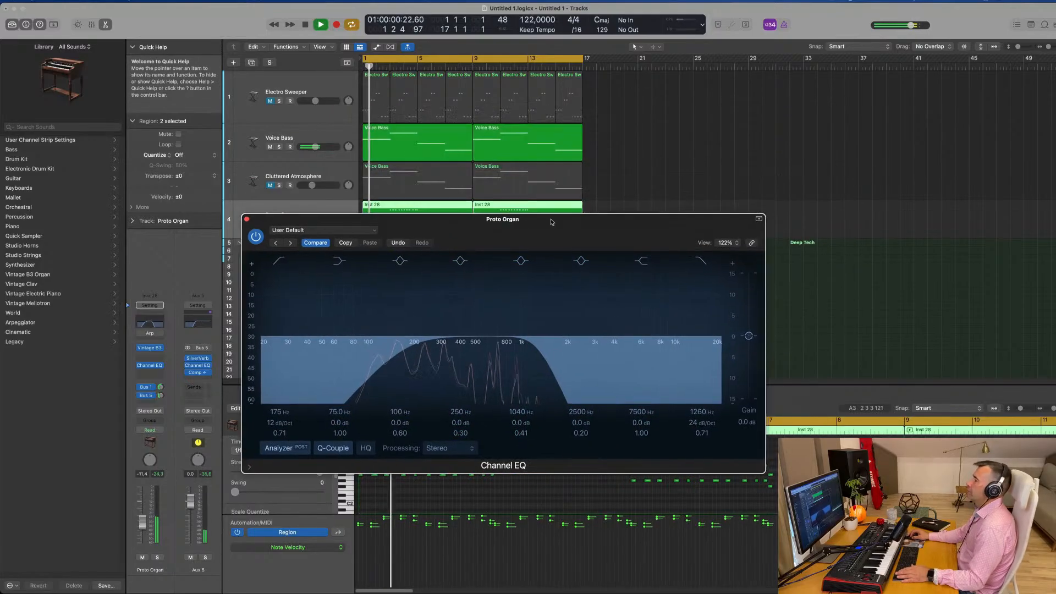
left_click(248, 219)
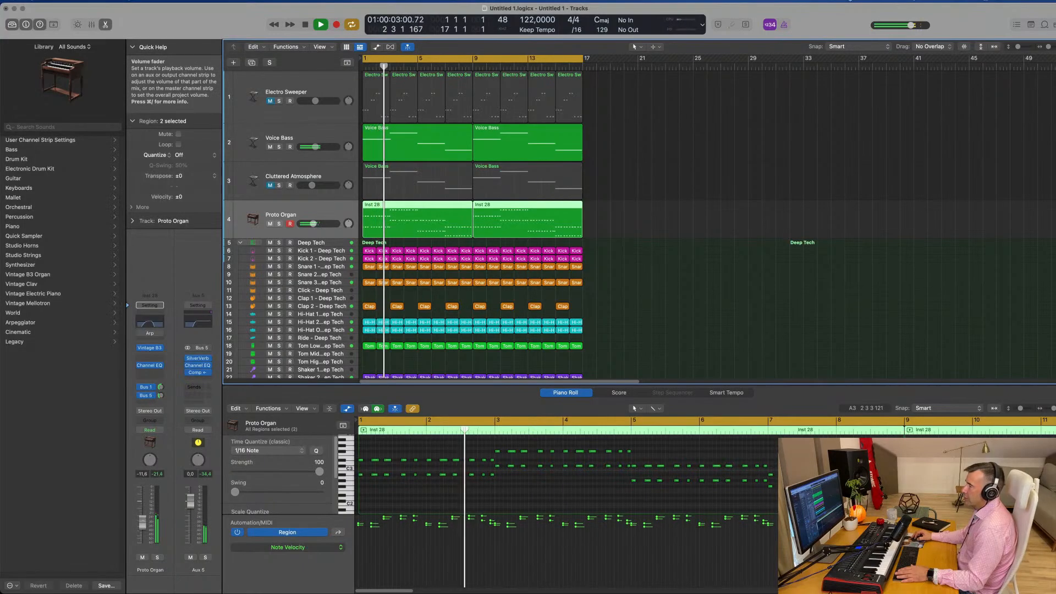
Step: Select the Clap 2 - Deep Tech drum track and lower its volume to -21.5 dB
key("Return")
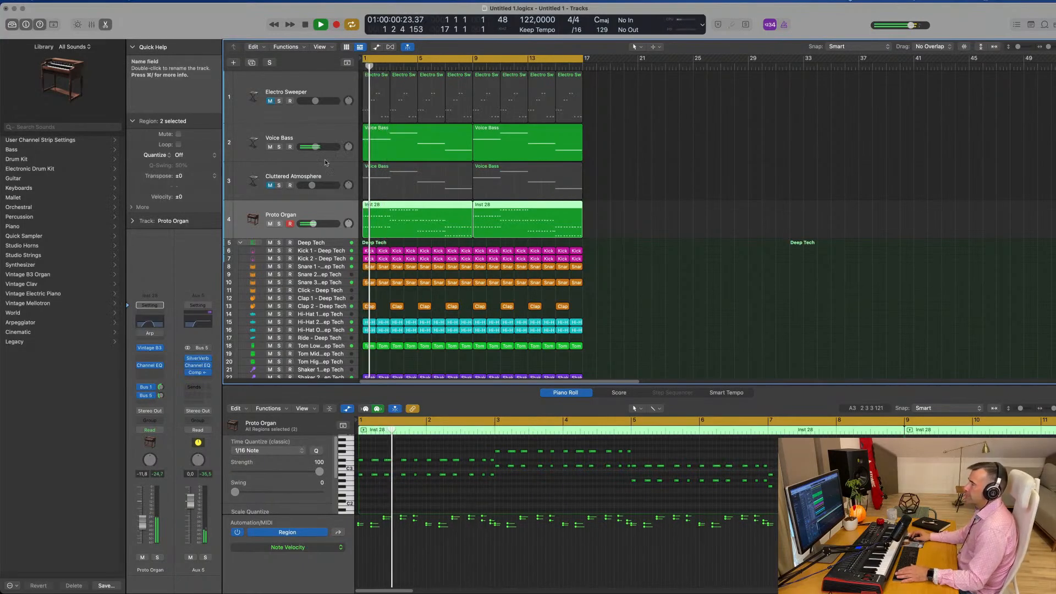
key("Return")
left_click(336, 307)
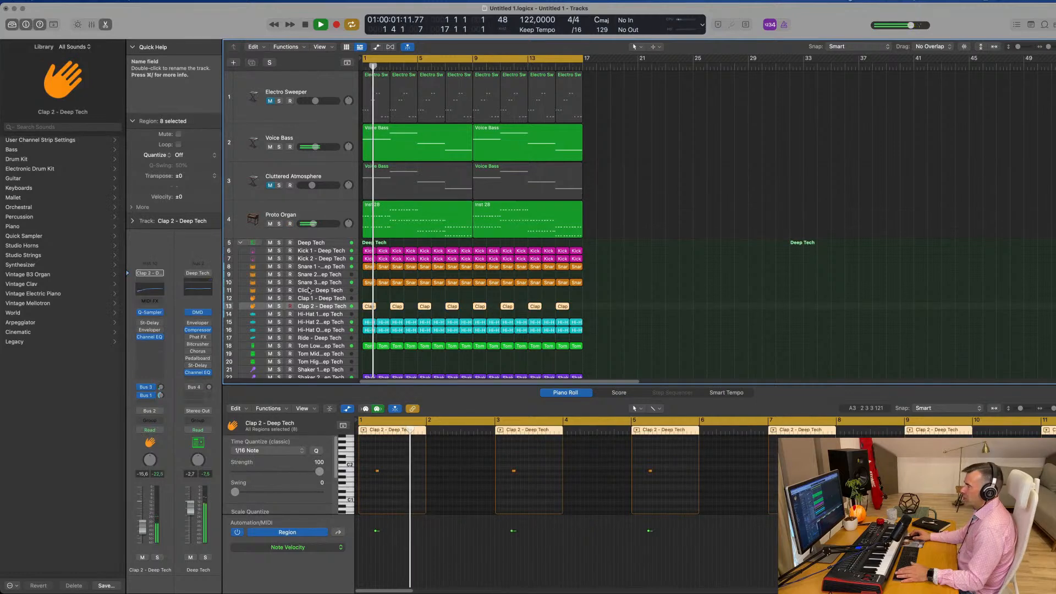
key("Return")
left_click_drag(143, 525, 141, 529)
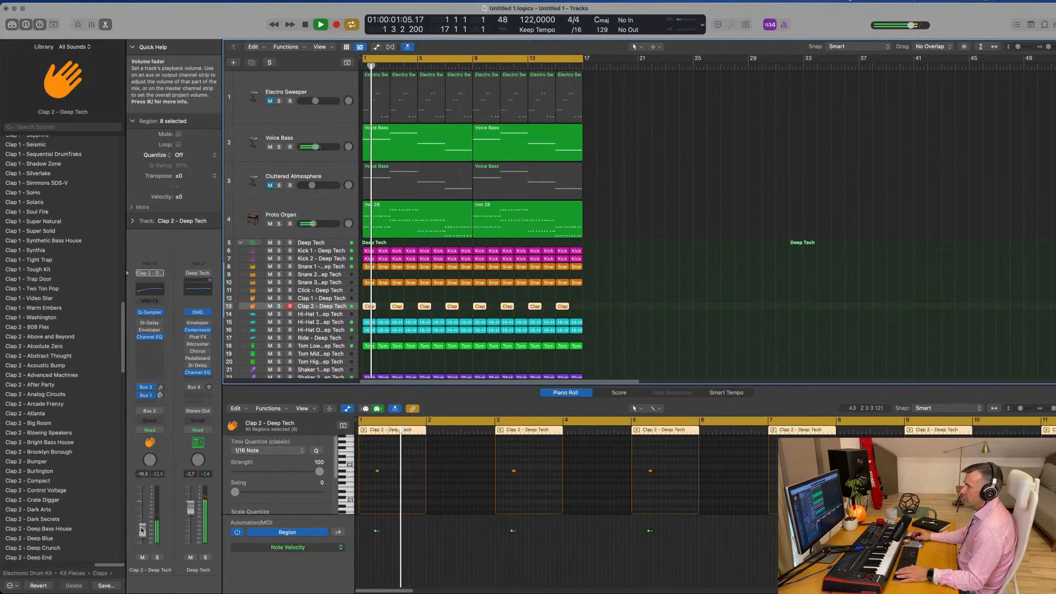
key("Return")
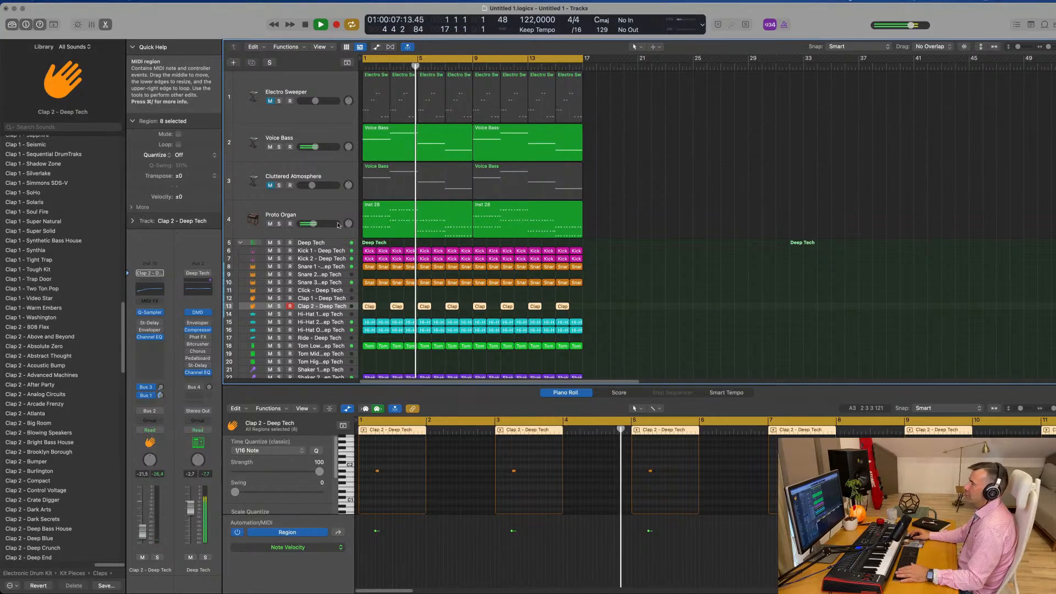
Step: Select the Tom Low - Deep Tech track and check it in the mix during playback
scroll(356, 259, "down", 5)
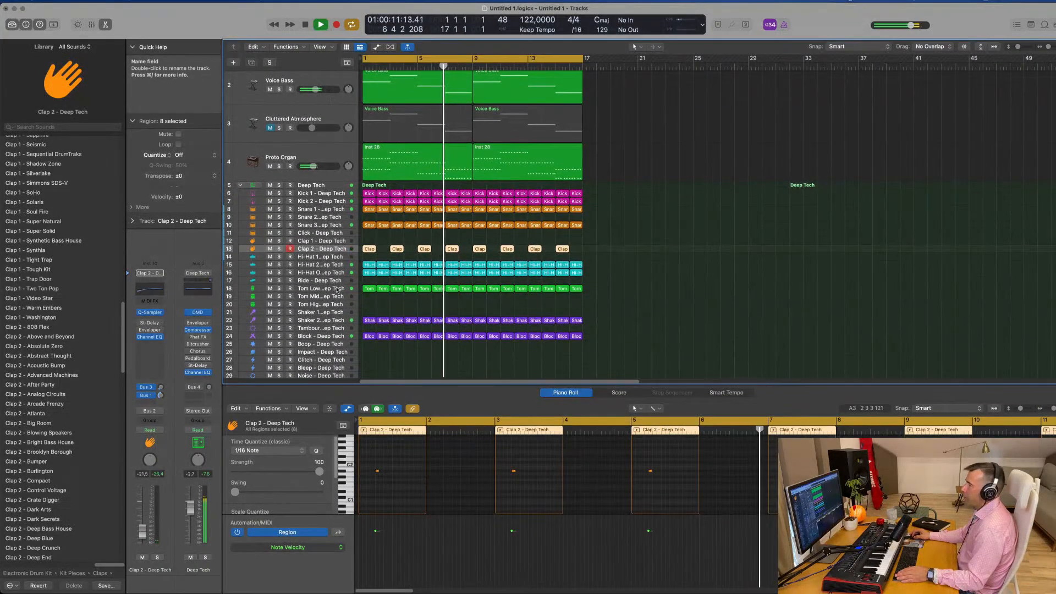
left_click(332, 289)
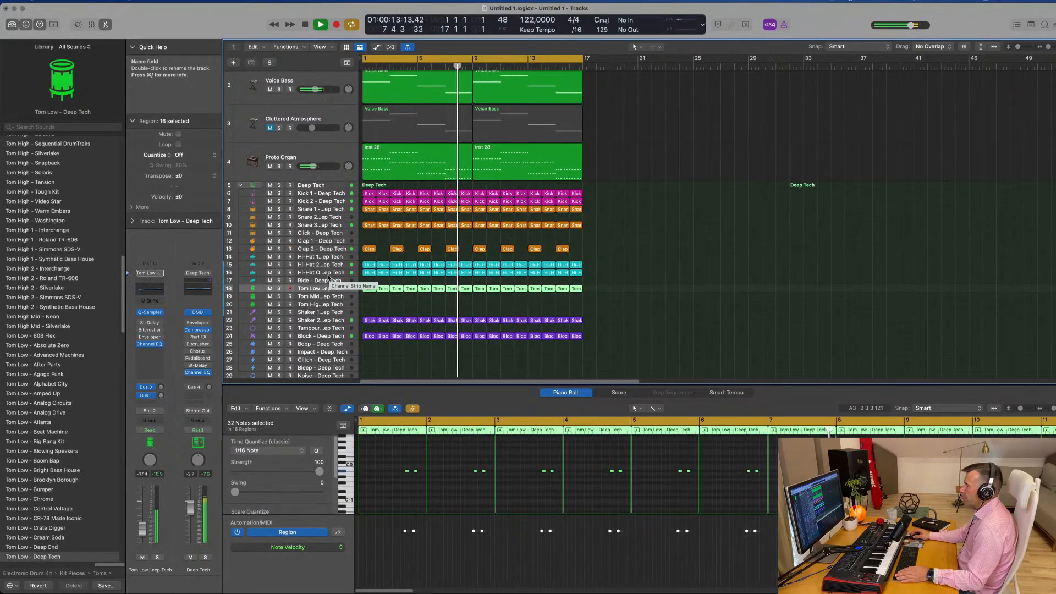
scroll(314, 167, "up", 5)
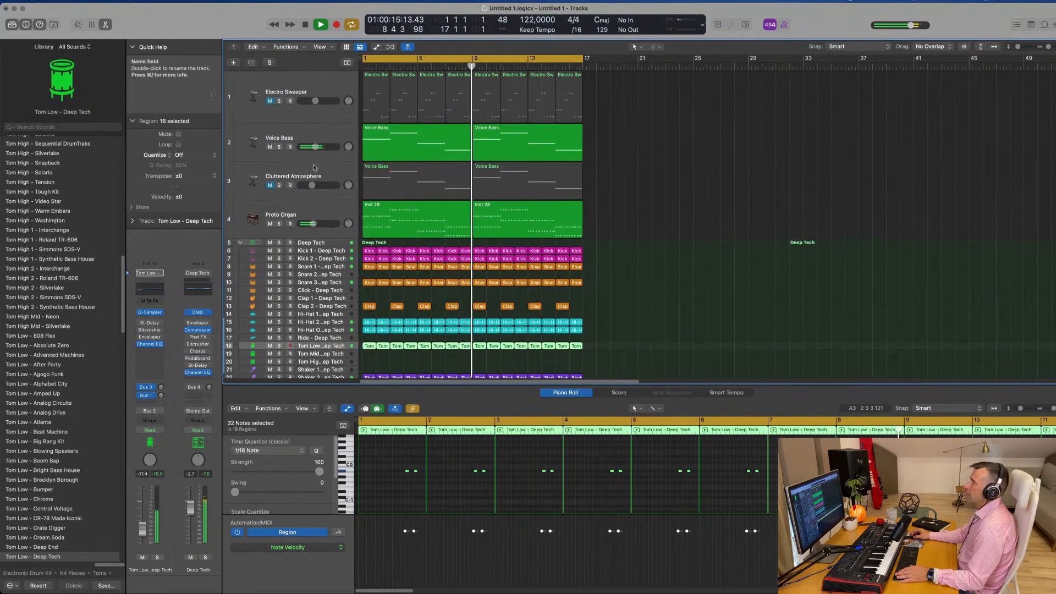
Step: Unmute the Cluttered Atmosphere track and give it a send to Bus 5 (Aux 5) with a raised send level
key("space")
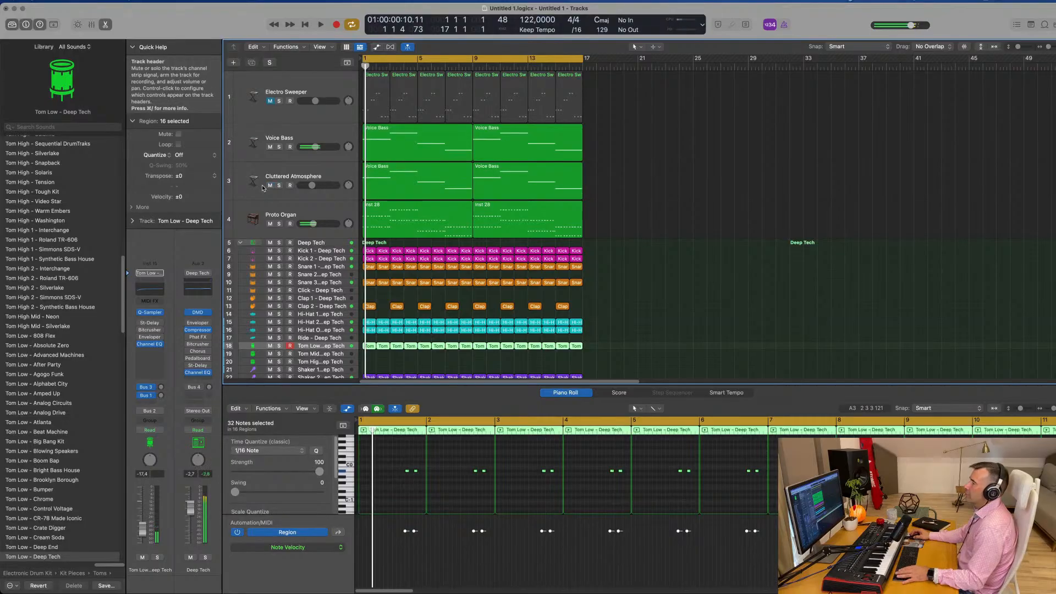
key("space")
left_click(325, 167)
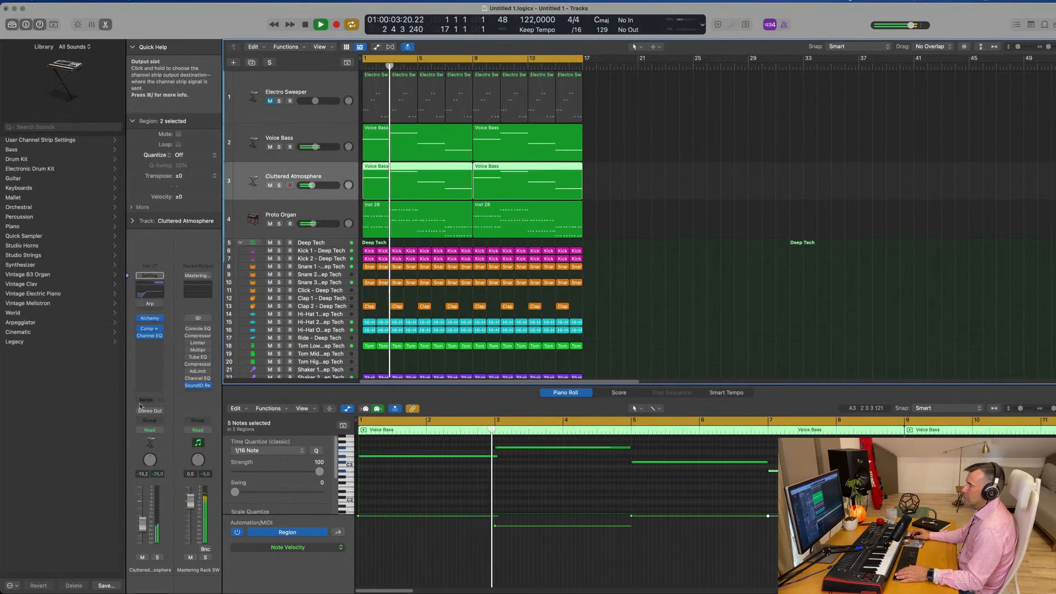
left_click(141, 405)
mouse_move(148, 414)
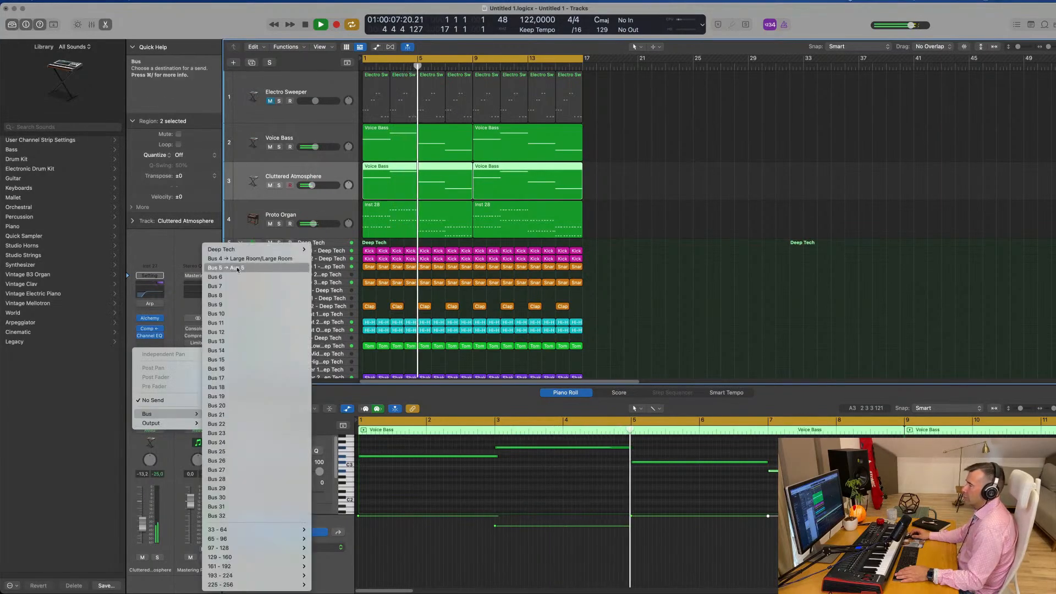
left_click(225, 268)
left_click_drag(162, 396, 163, 397)
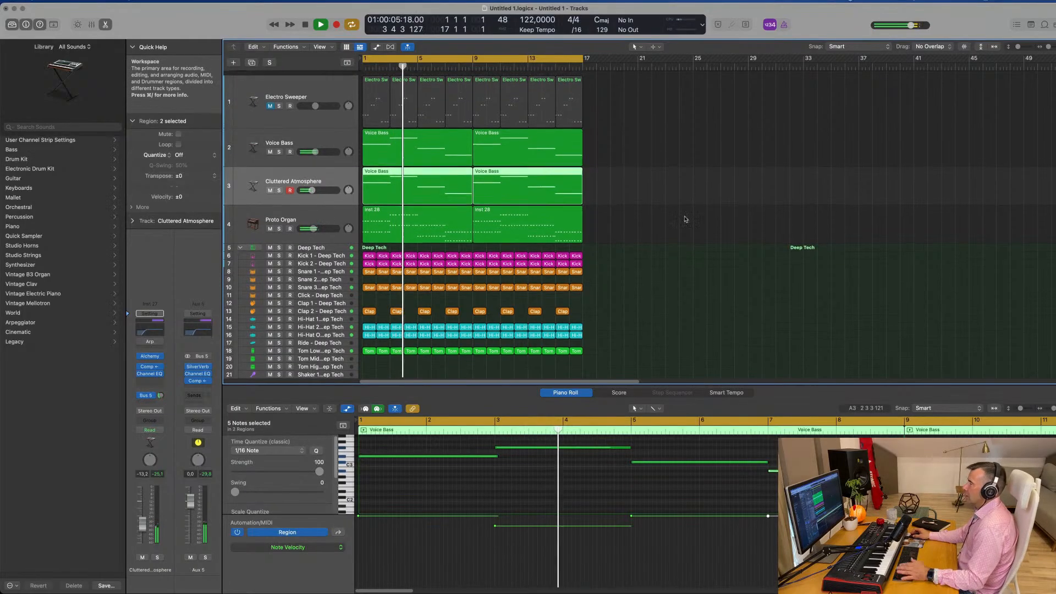
Step: Unmute the Electro Sweeper track and, with playback restarted from the beginning, raise its volume to about -4.5 dB
left_click(262, 94)
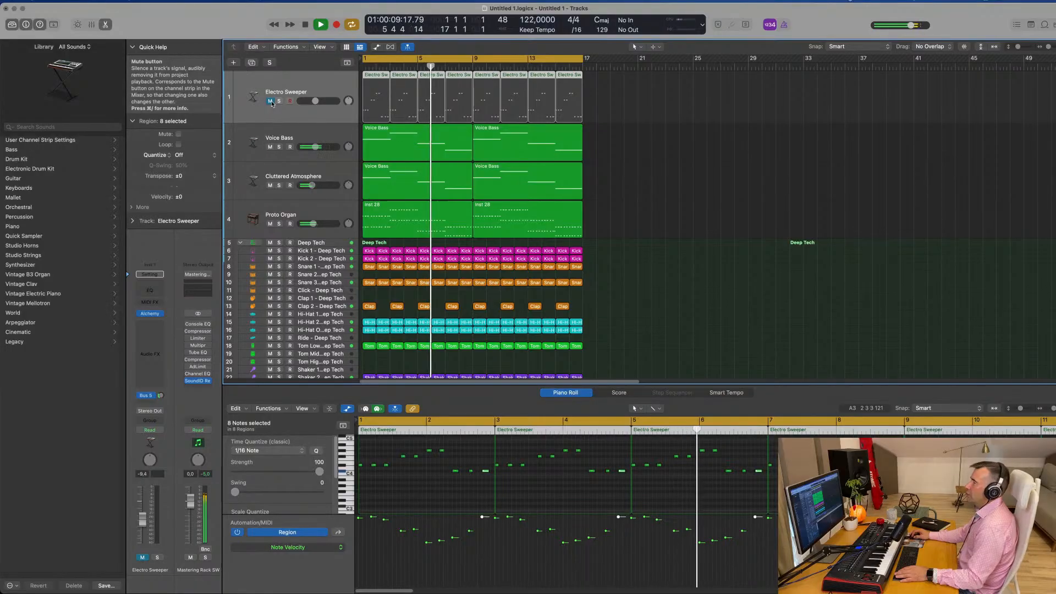
left_click(270, 101)
key("space")
key("Return")
key("space")
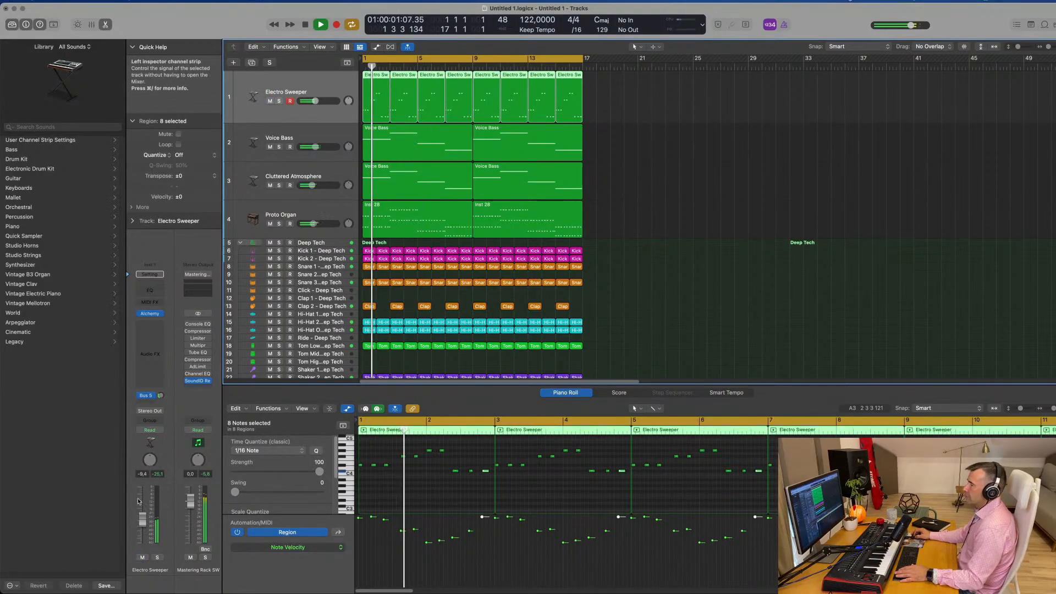
left_click_drag(315, 101, 317, 101)
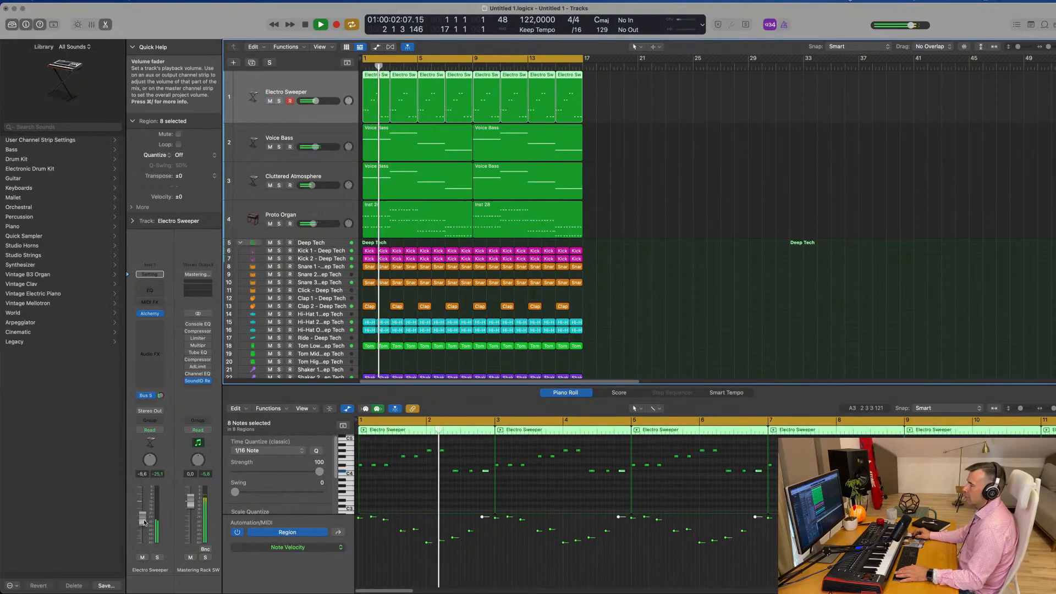
Step: Insert a Channel EQ on the Electro Sweeper track and apply a low cut at 280 Hz
left_click(150, 291)
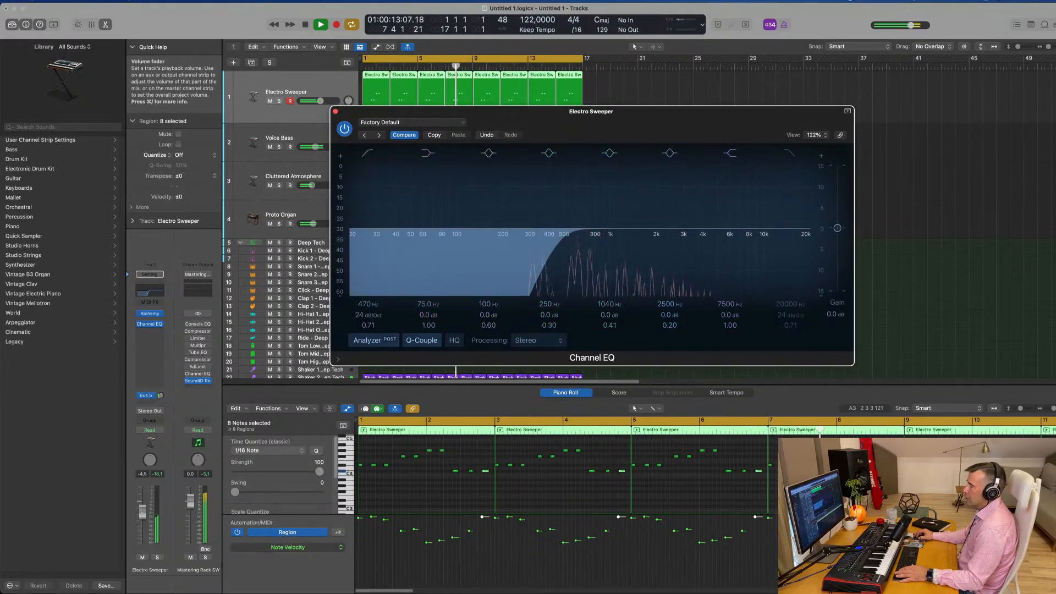
left_click_drag(544, 237, 519, 238)
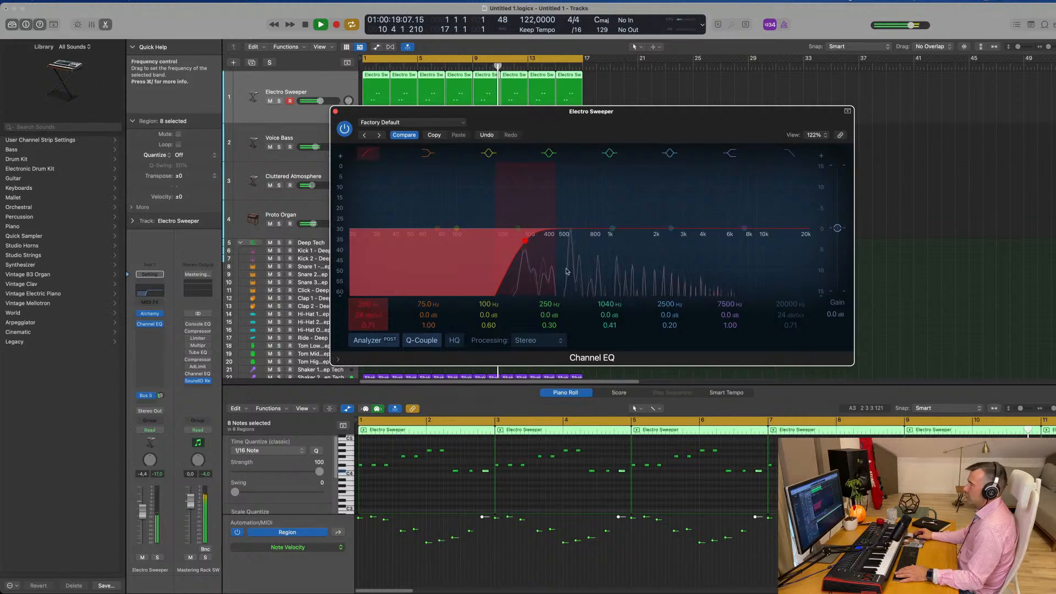
left_click_drag(570, 120, 650, 95)
key("space")
key("space")
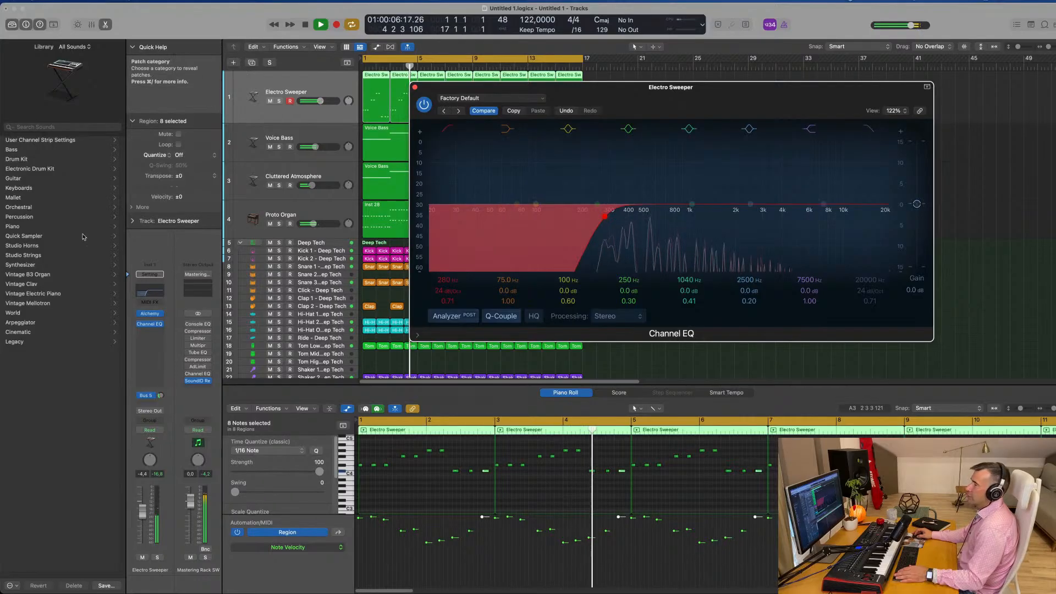
Step: Add a send from Electro Sweeper to Bus 1 (Delay) at about -12 dB and close the Channel EQ window
left_click(161, 395)
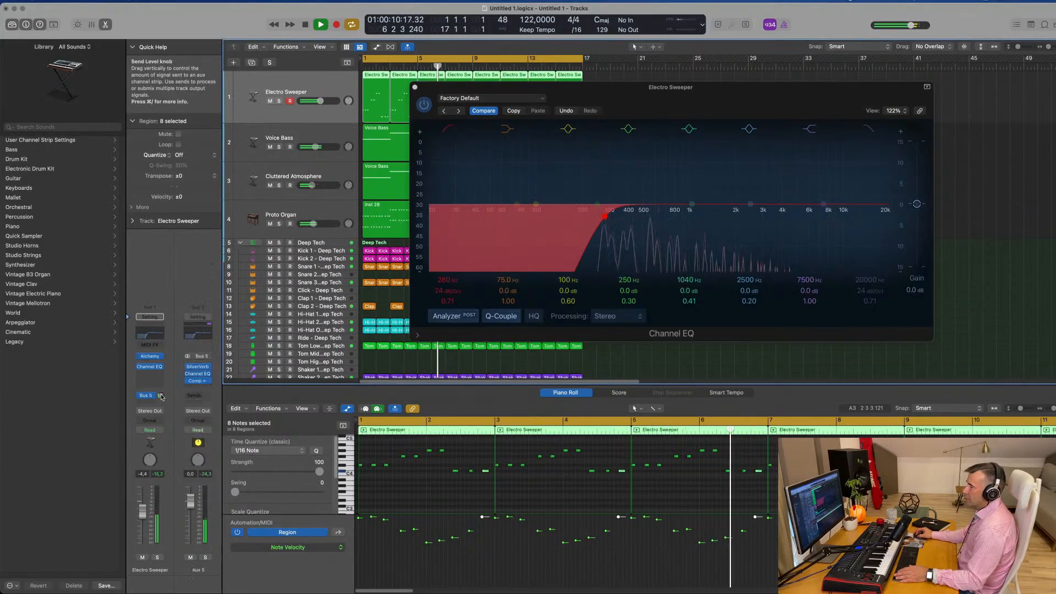
left_click(148, 402)
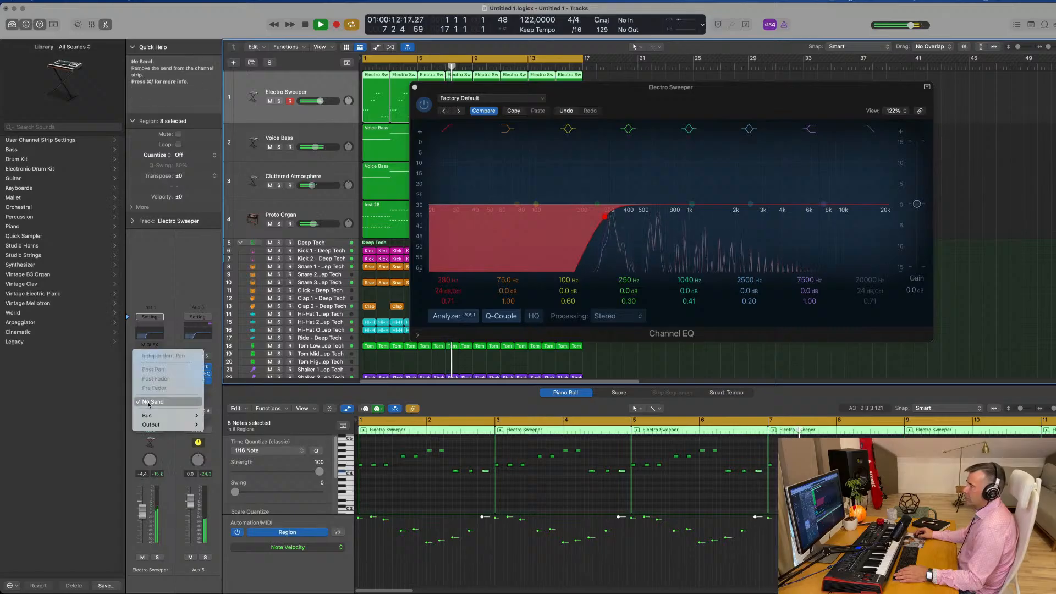
mouse_move(151, 422)
mouse_move(253, 250)
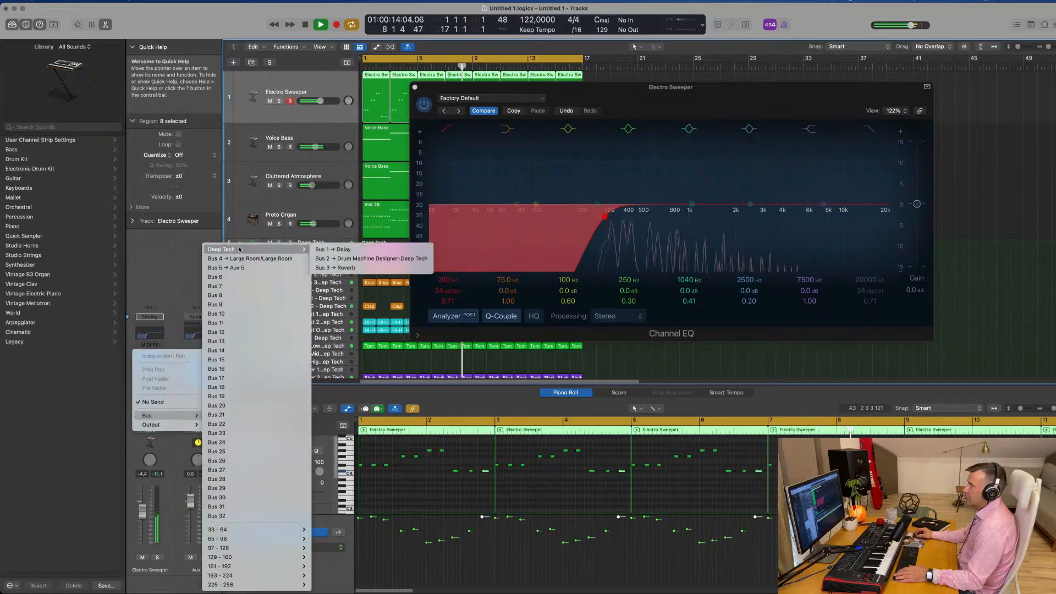
left_click(331, 249)
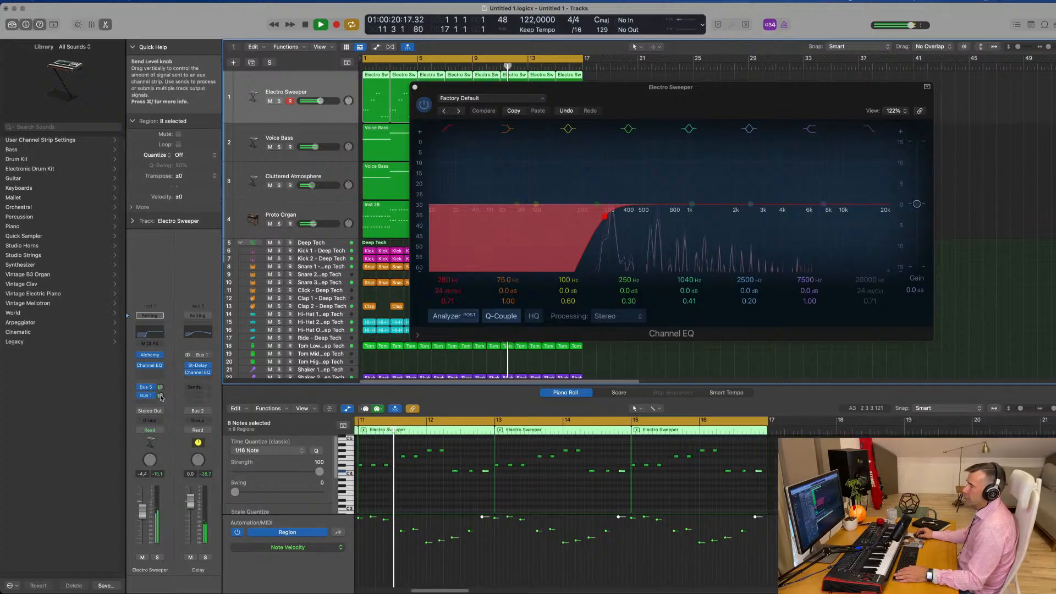
left_click_drag(160, 395, 164, 379)
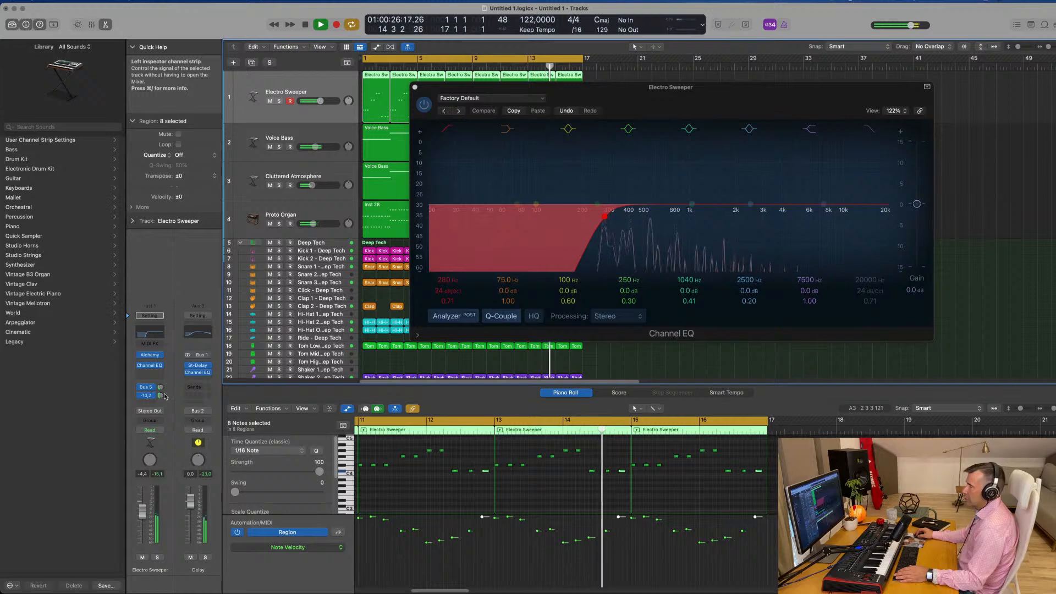
left_click_drag(163, 396, 162, 398)
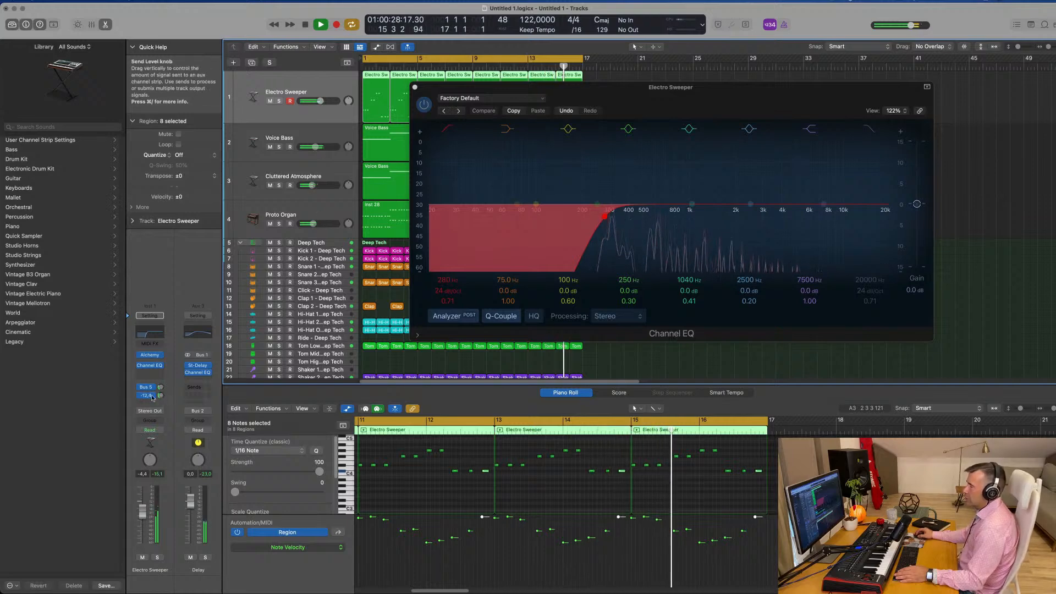
left_click(415, 88)
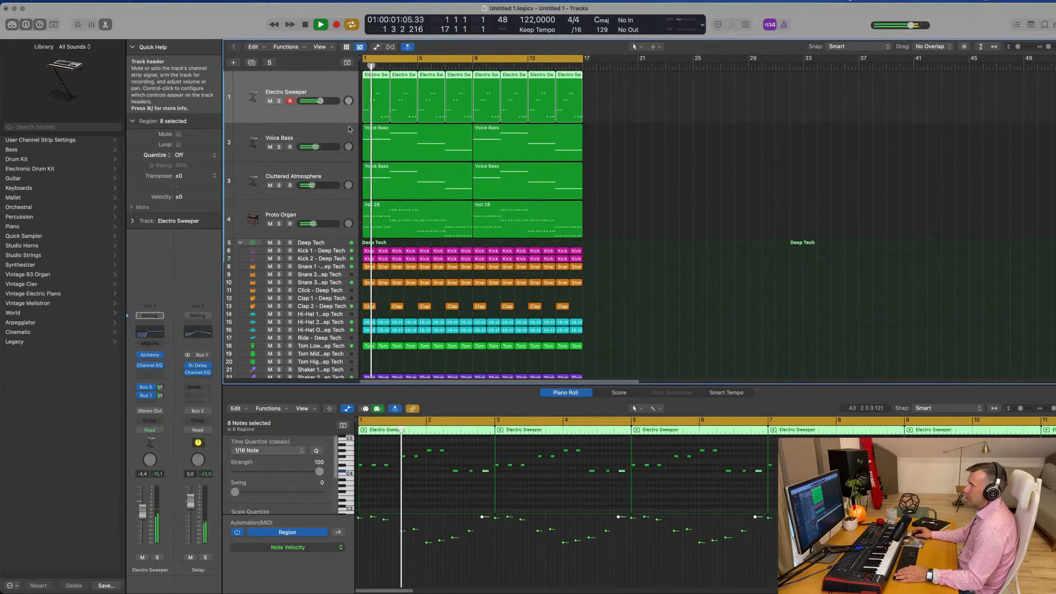
Step: Copy the Compressor from the Voice Bass channel to the Electro Sweeper channel below its Channel EQ
key("x")
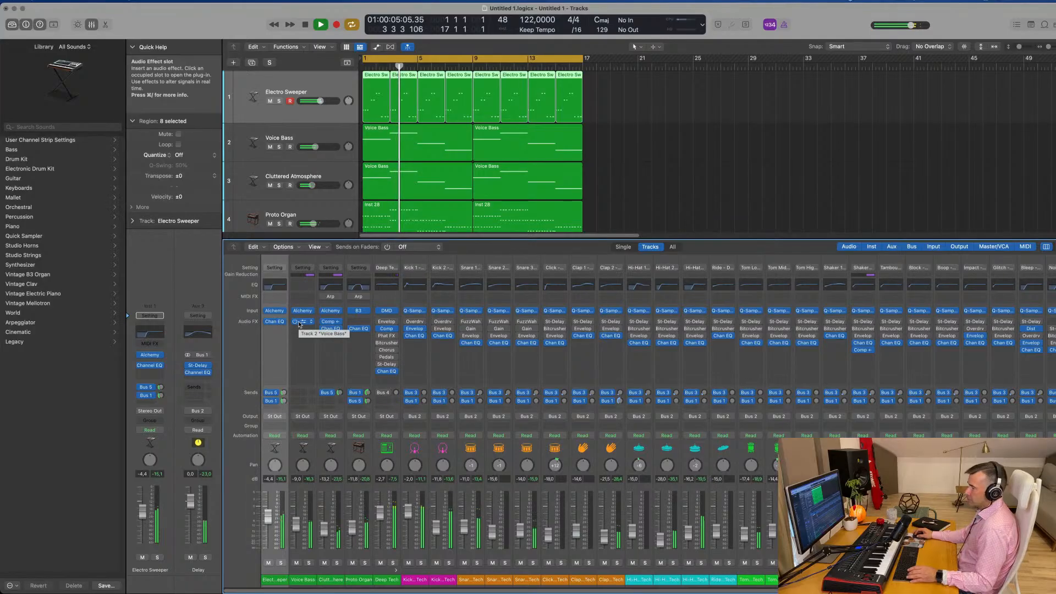
left_click_drag(299, 324, 275, 336)
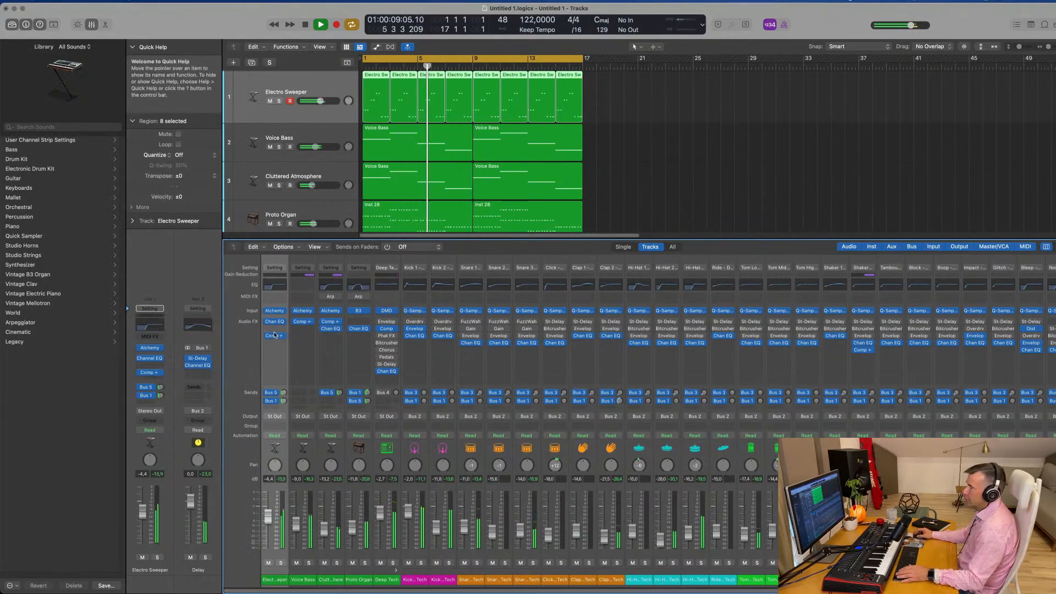
Step: Set the threshold of Electro Sweeper's Compressor to -18 dB and lower the track's volume to -5.3 dB
left_click(276, 337)
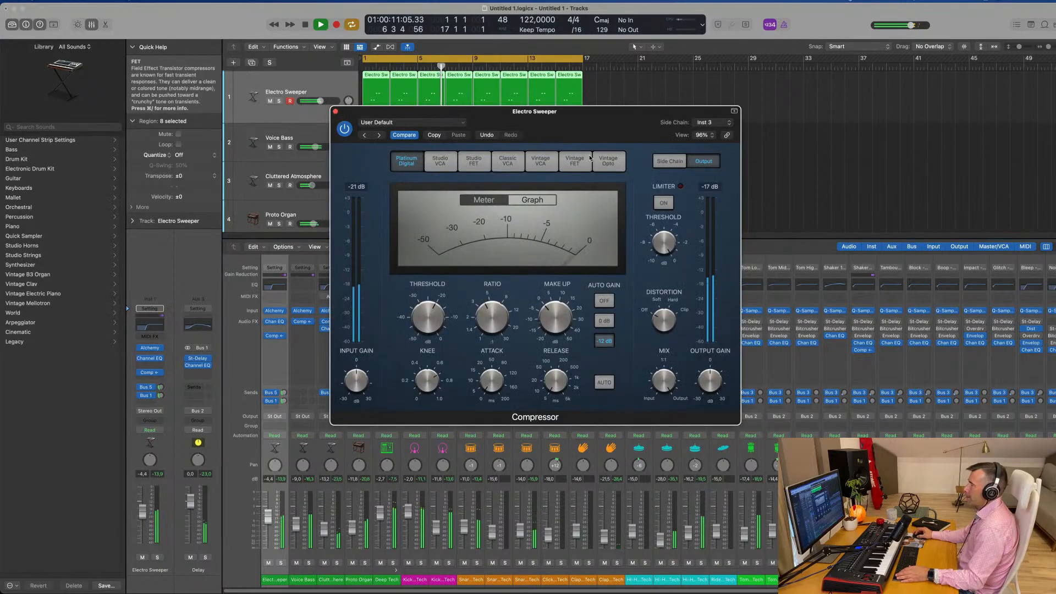
left_click_drag(421, 115, 473, 158)
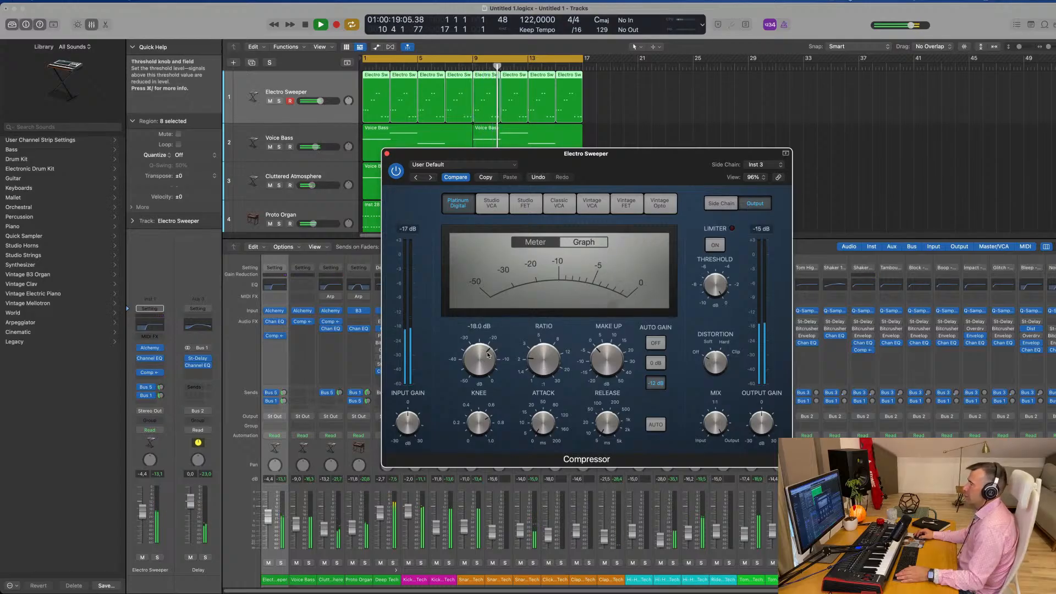
left_click(387, 154)
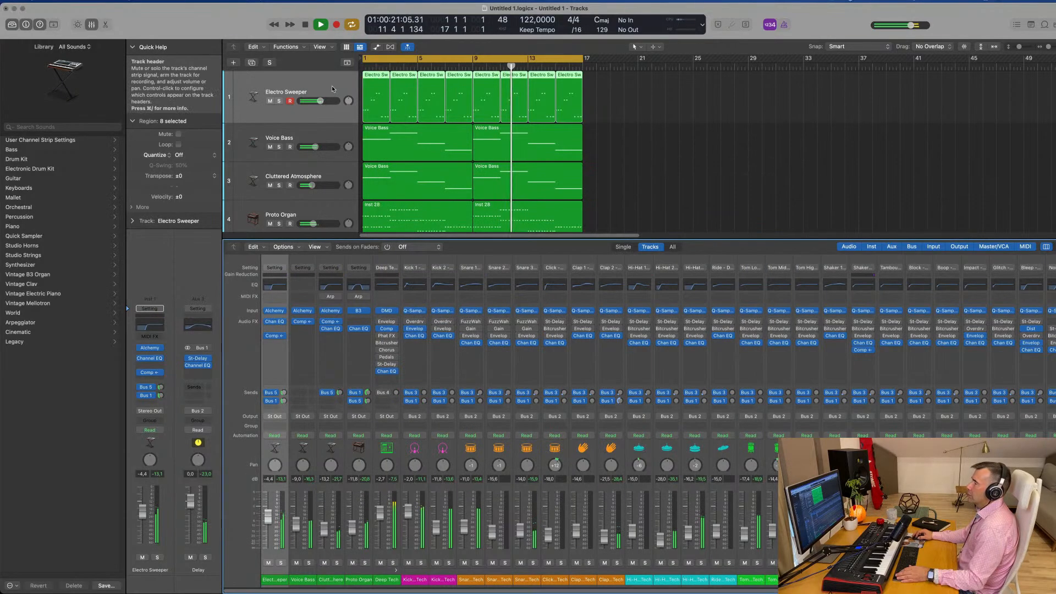
left_click_drag(320, 100, 319, 101)
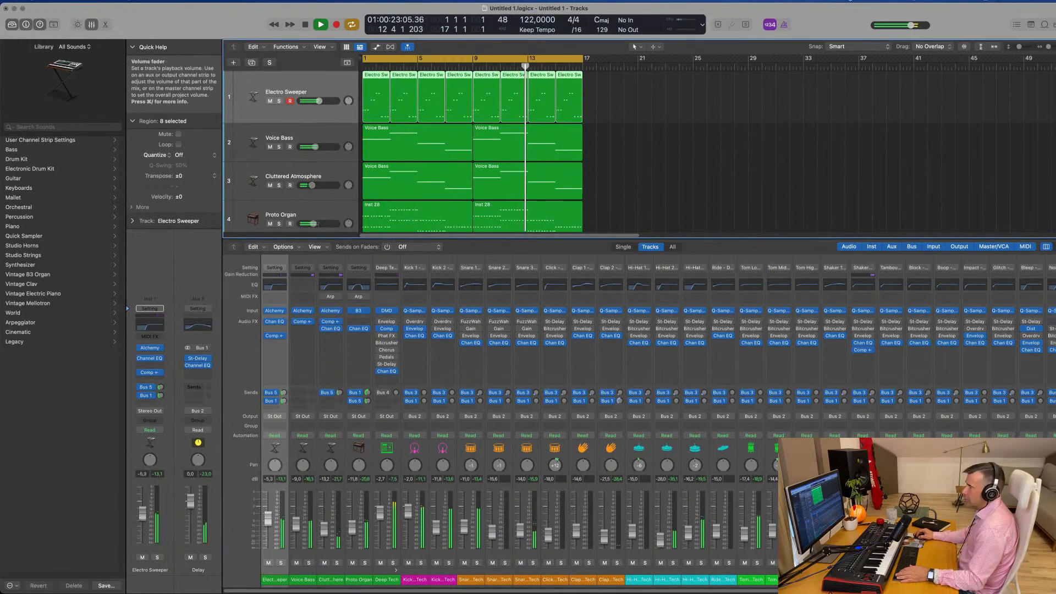
Step: Hide the mixer, select all regions in the arrangement and repeat them three times, up to bar 65
left_click(646, 146)
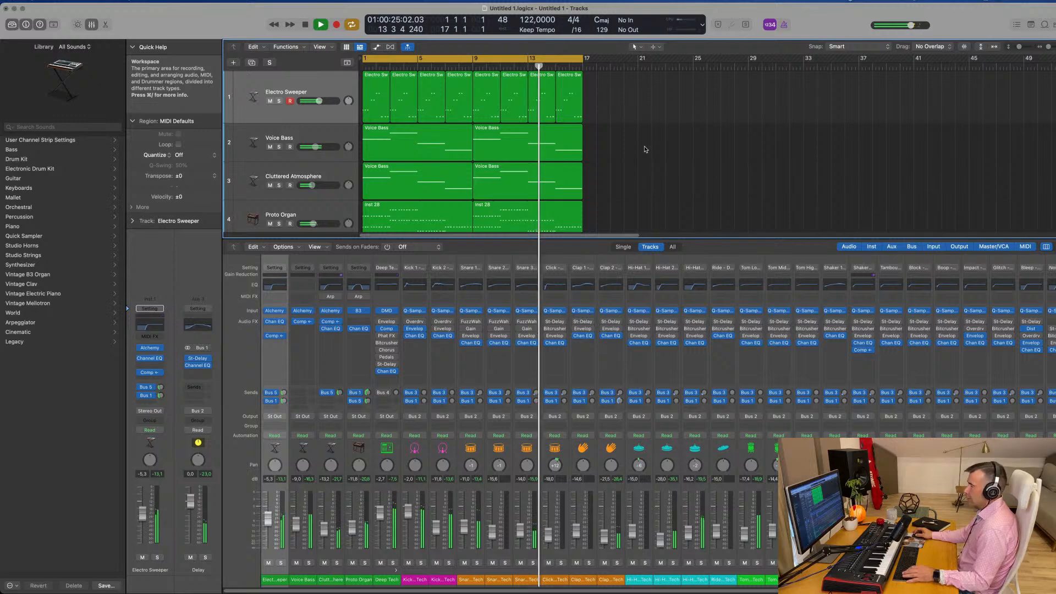
key("x")
key("super+a")
key("super+r")
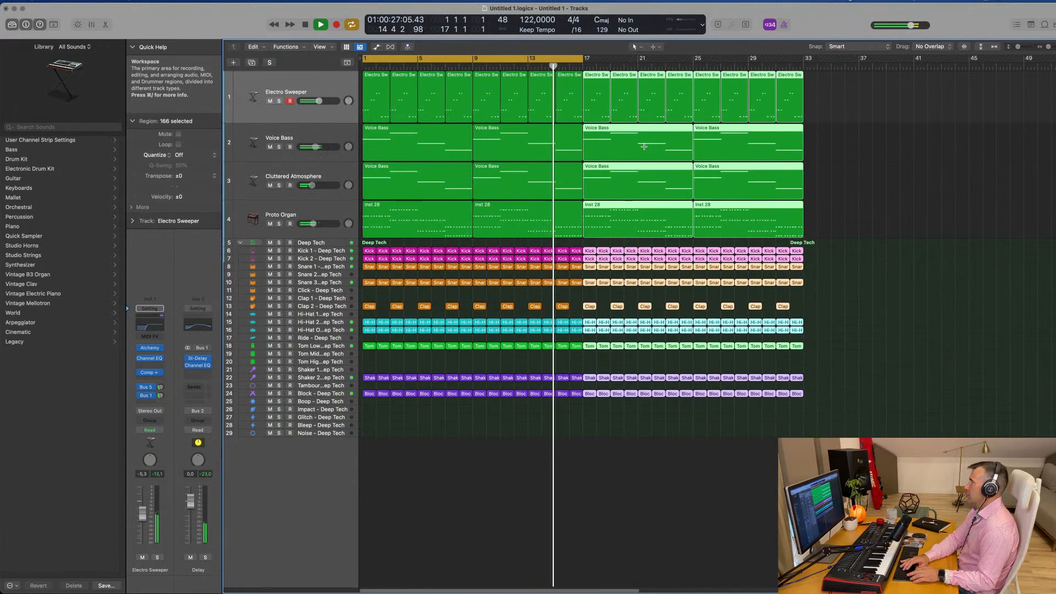
key("super+r")
key("super+r")
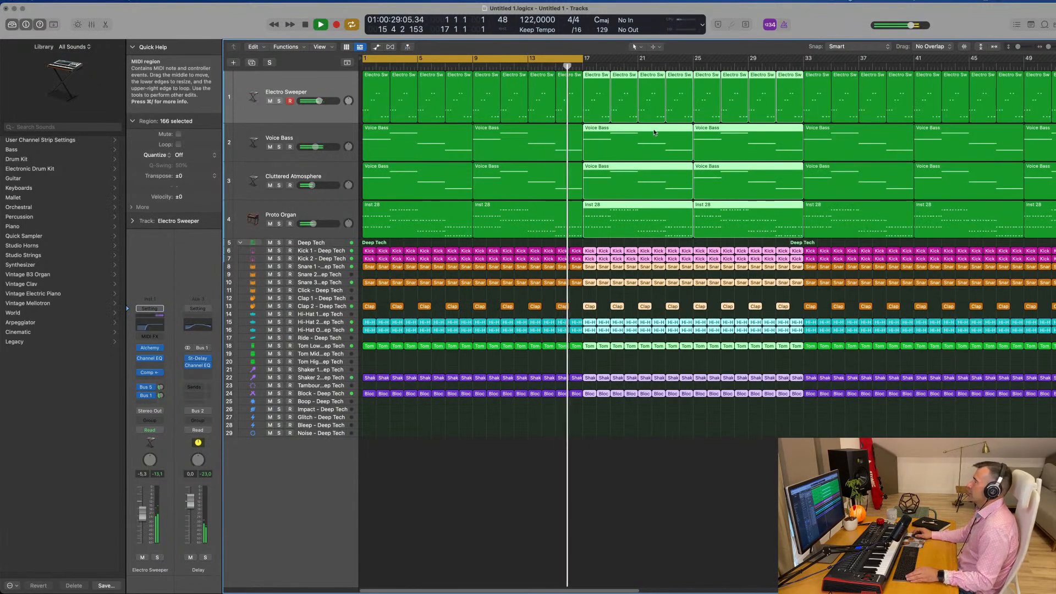
Step: Extend the cycle range to bar 65 so it covers the whole repeated arrangement
key("super+Left")
key("super+Left")
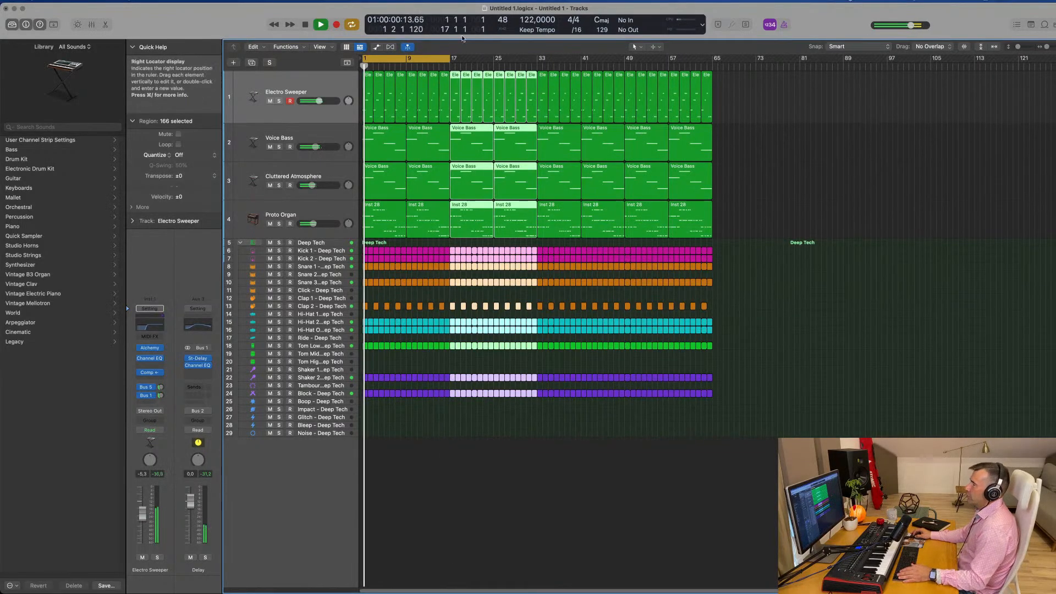
left_click_drag(452, 57, 719, 74)
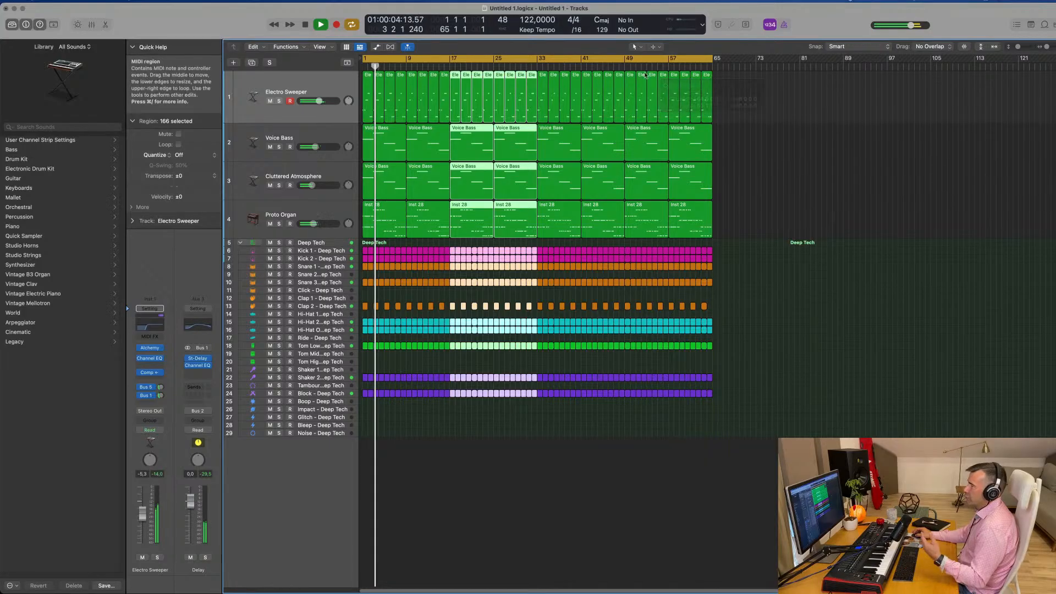
Step: Show the secondary time ruler above the arrangement and deselect all regions
left_click(320, 47)
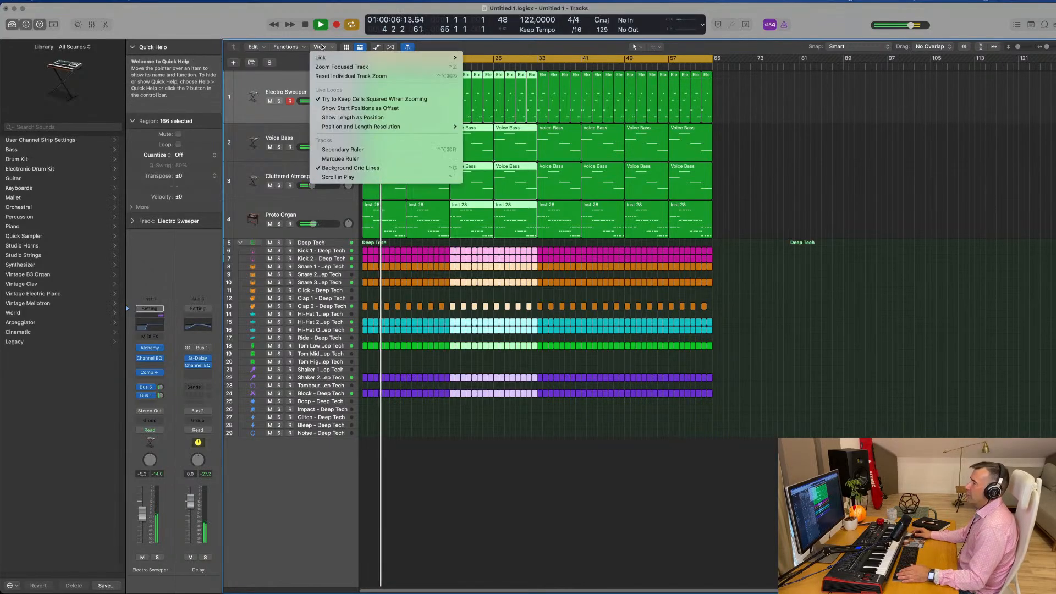
left_click(342, 149)
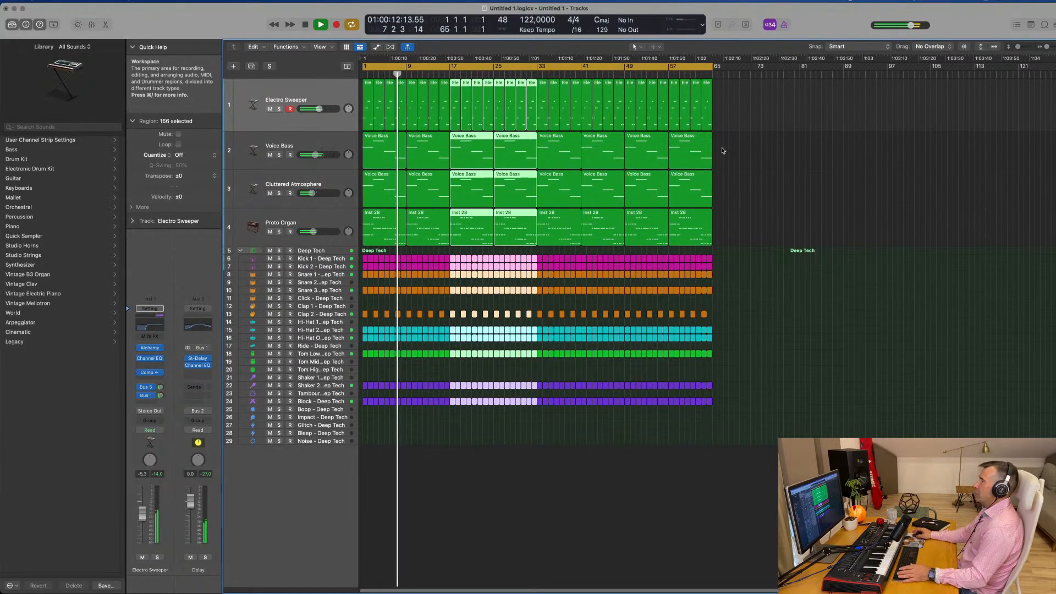
left_click(756, 113)
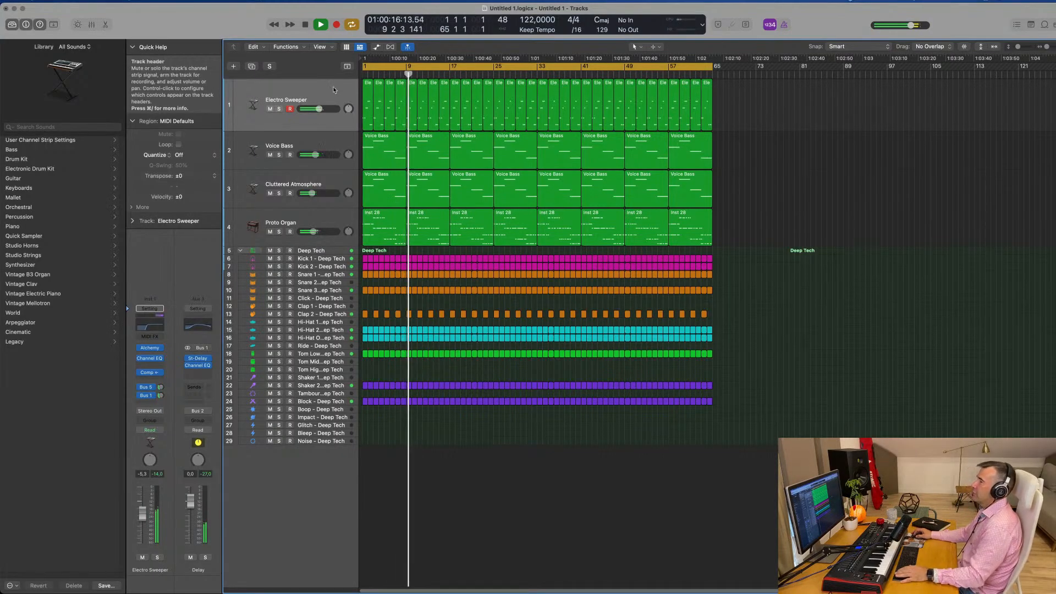
Step: Lower the Electro Sweeper track's volume to -6.0 dB and deselect its regions
key("super+a")
left_click_drag(141, 514, 141, 518)
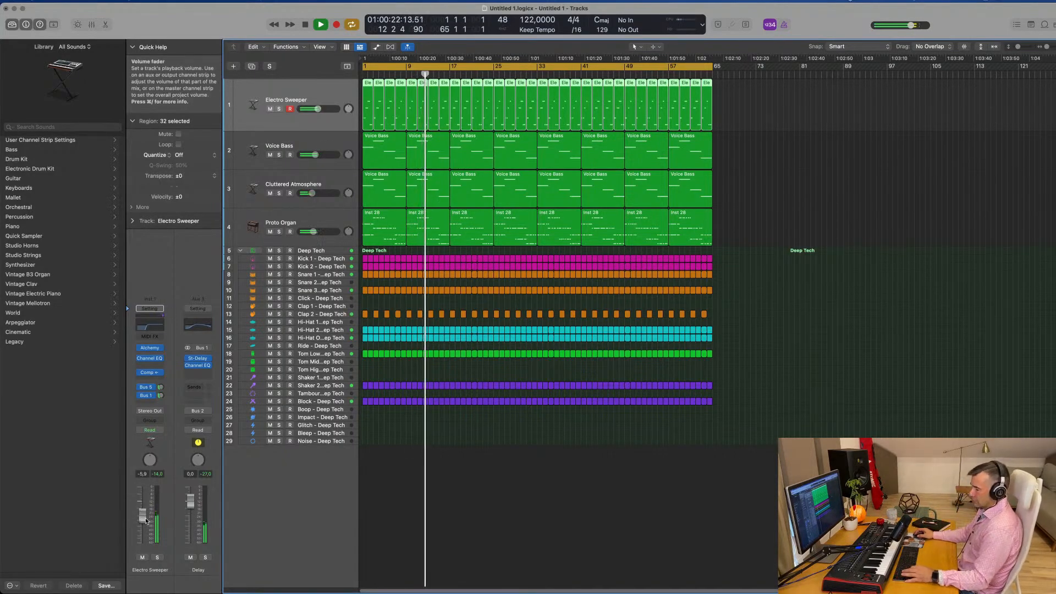
left_click(780, 311)
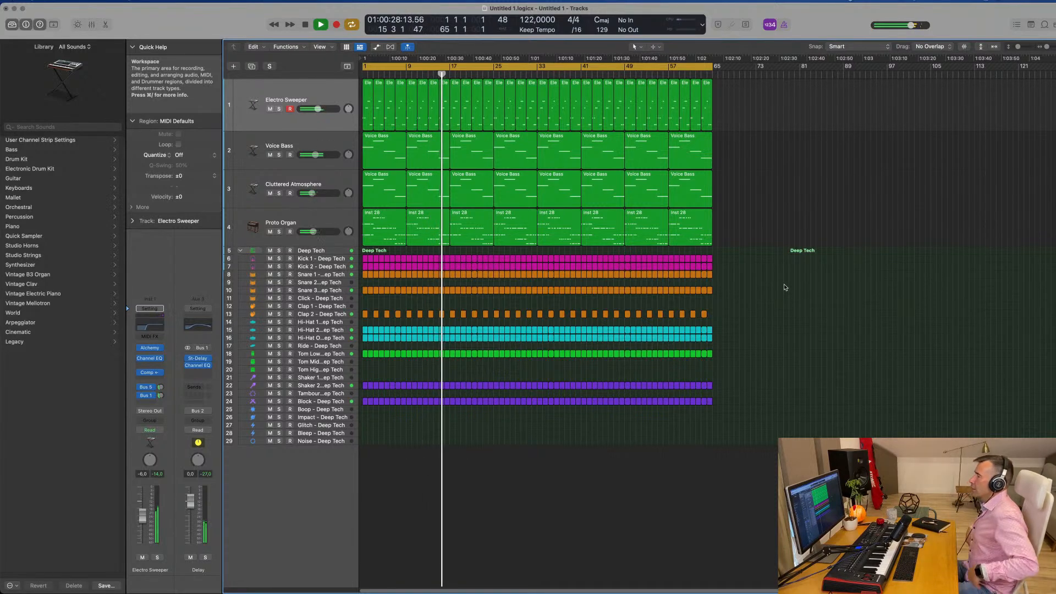
Step: Check the Proto Organ's role in the mix by toggling its mute, and replay the arrangement from the start
left_click(269, 231)
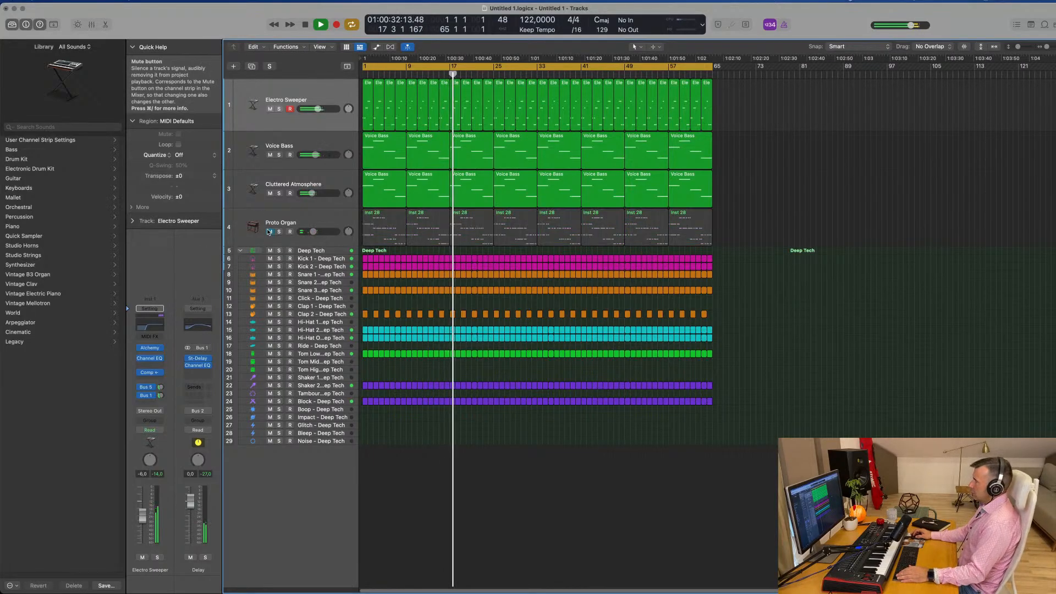
left_click(268, 232)
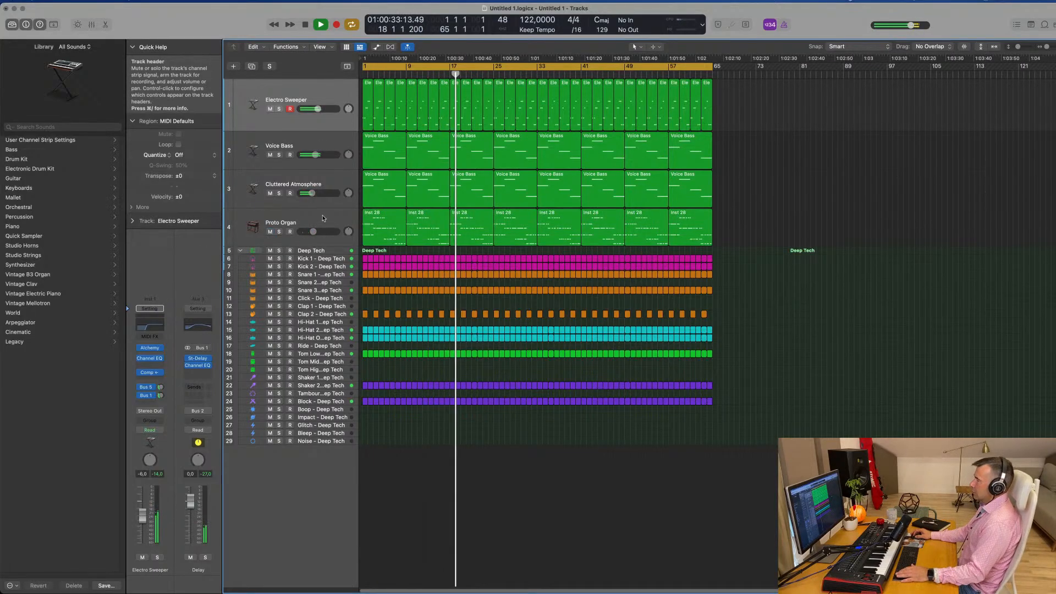
left_click(279, 232)
left_click(279, 232)
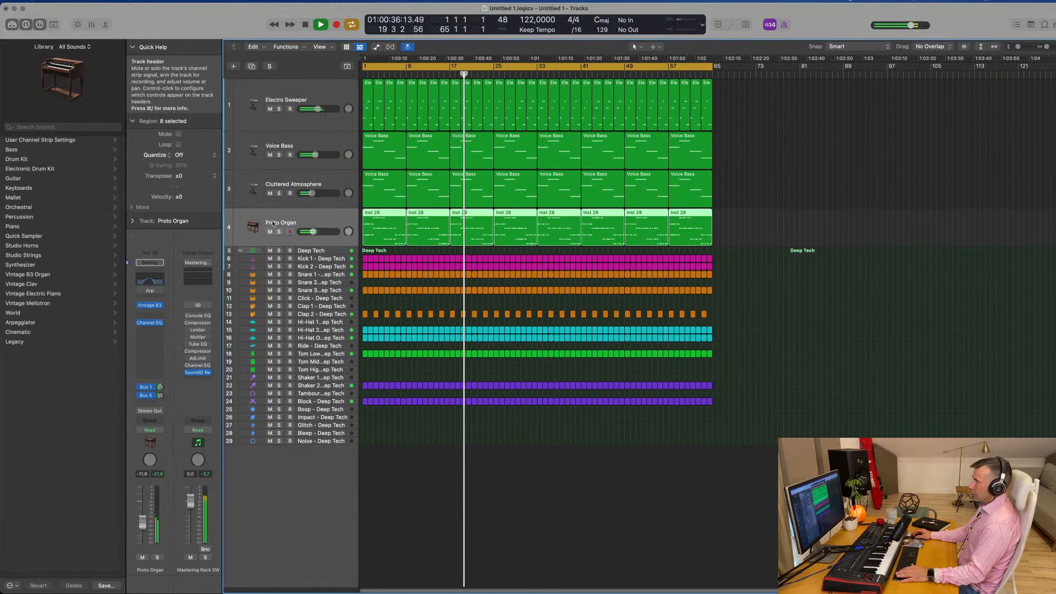
left_click(280, 222)
key("Return")
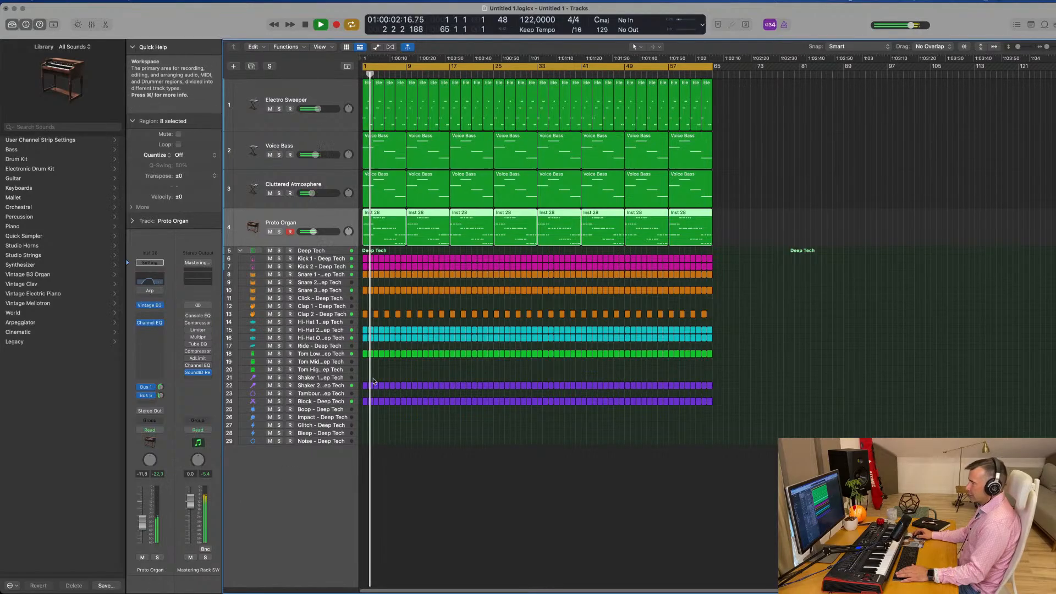
key("space")
key("Return")
key("space")
Step: Audition the Proto Organ and Block - Deep Tech tracks together in solo, and clear the solos
left_click(317, 403)
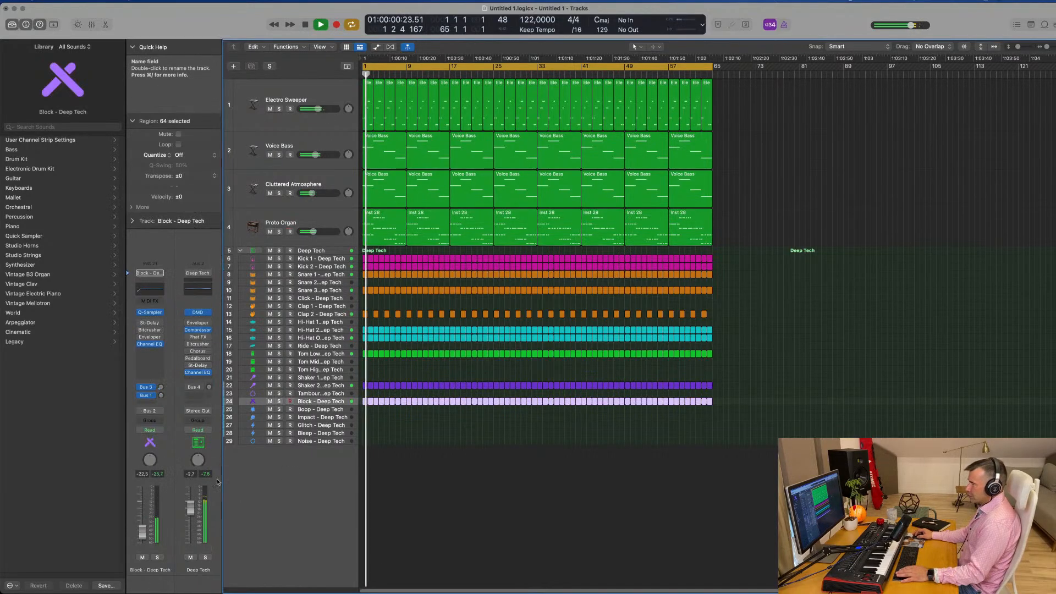
left_click(279, 232)
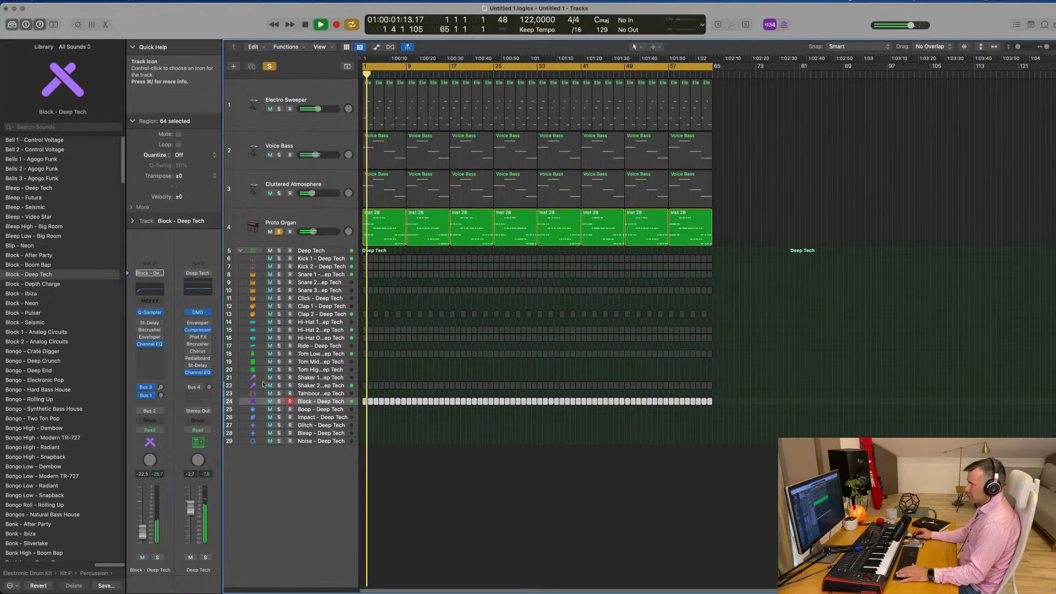
left_click(279, 402)
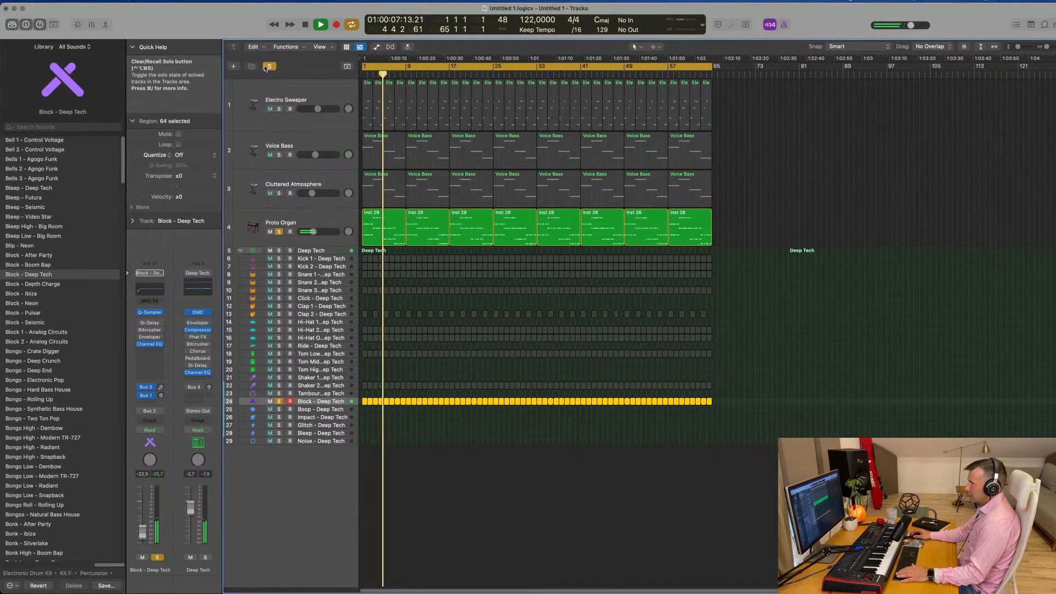
key("space")
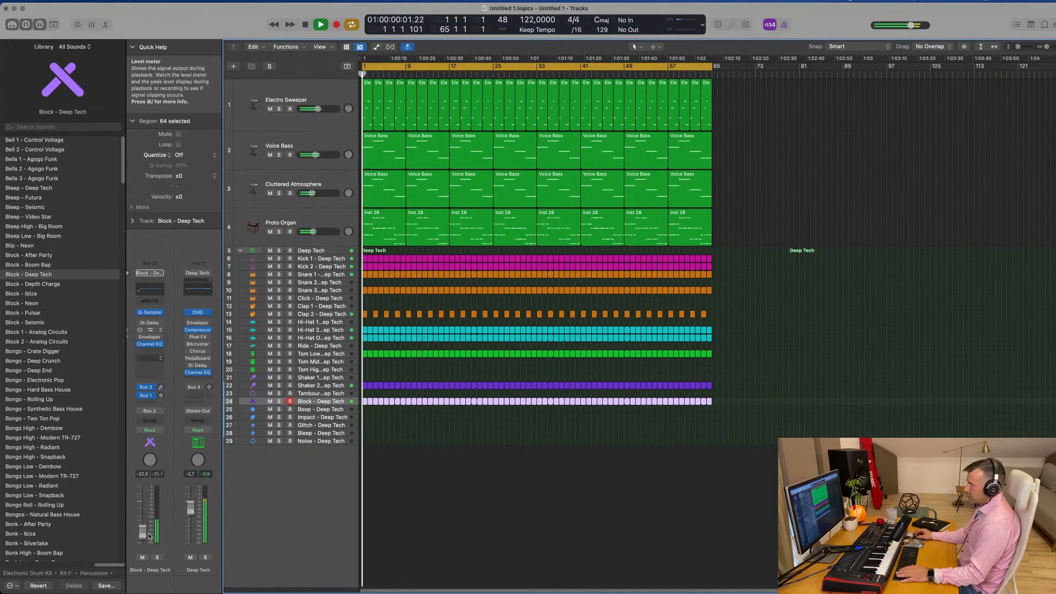
Step: Lower the Block - Deep Tech track's volume to -26.0 dB and the Proto Organ's to -12.6 dB
left_click_drag(142, 530, 142, 533)
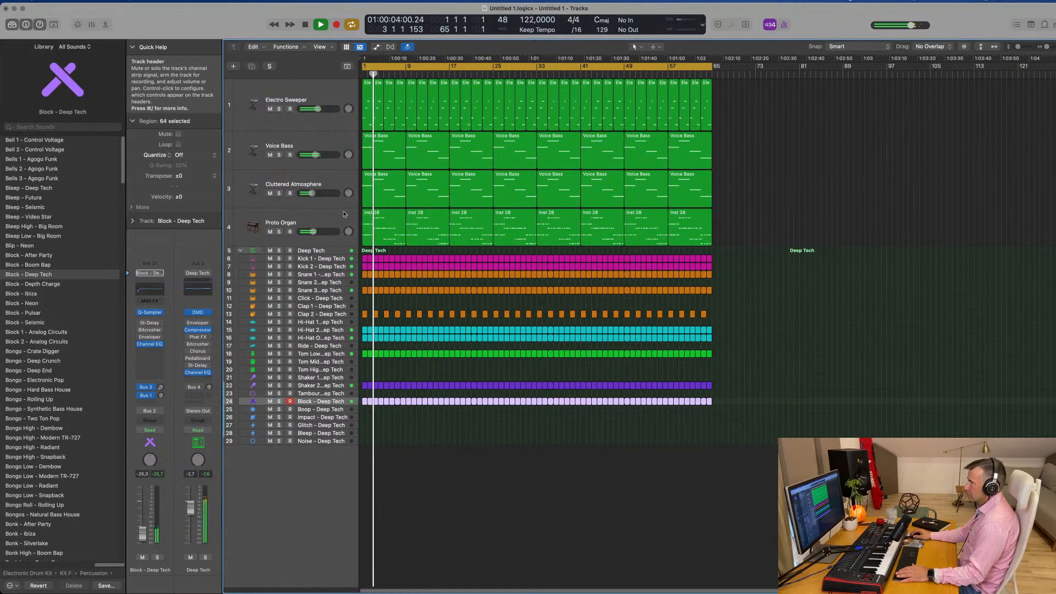
left_click(324, 237)
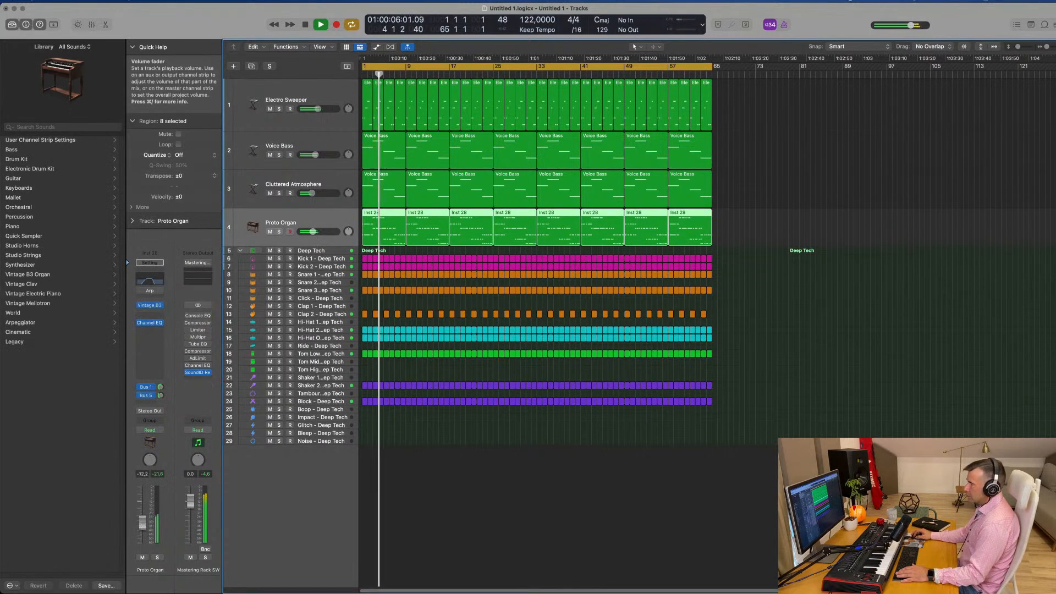
left_click(734, 509)
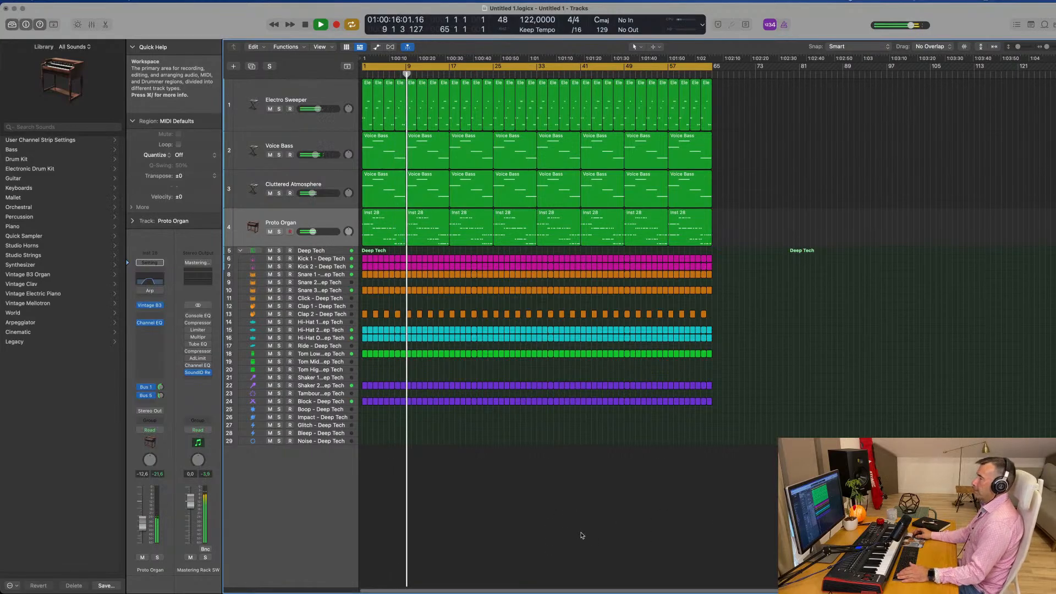
Step: Duplicate the Electro Sweeper track with its settings and show the Mallets presets in the copy's Alchemy synth
left_click(319, 93)
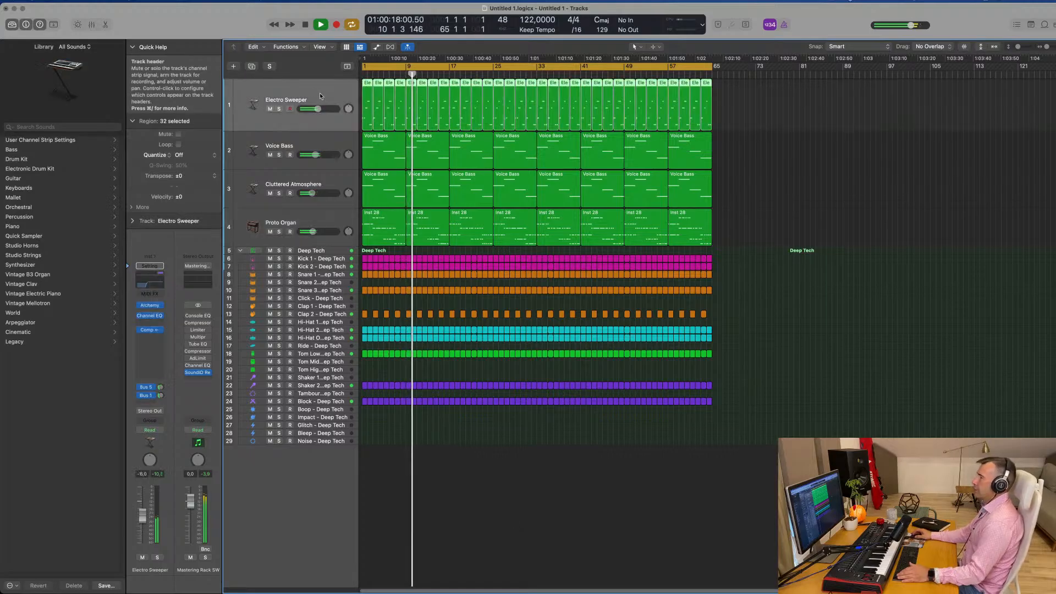
key("super+d")
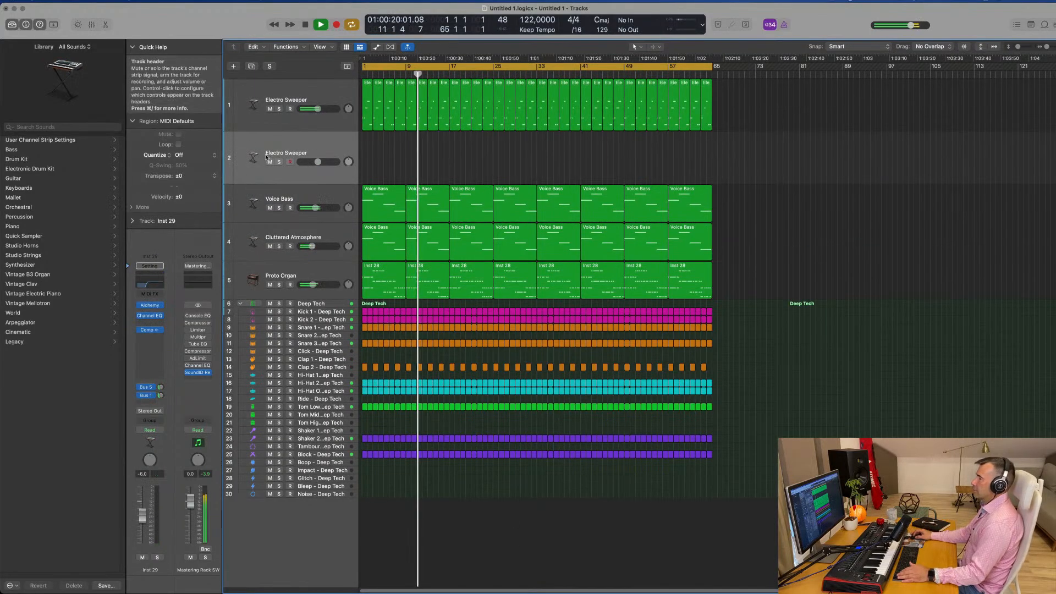
left_click(151, 306)
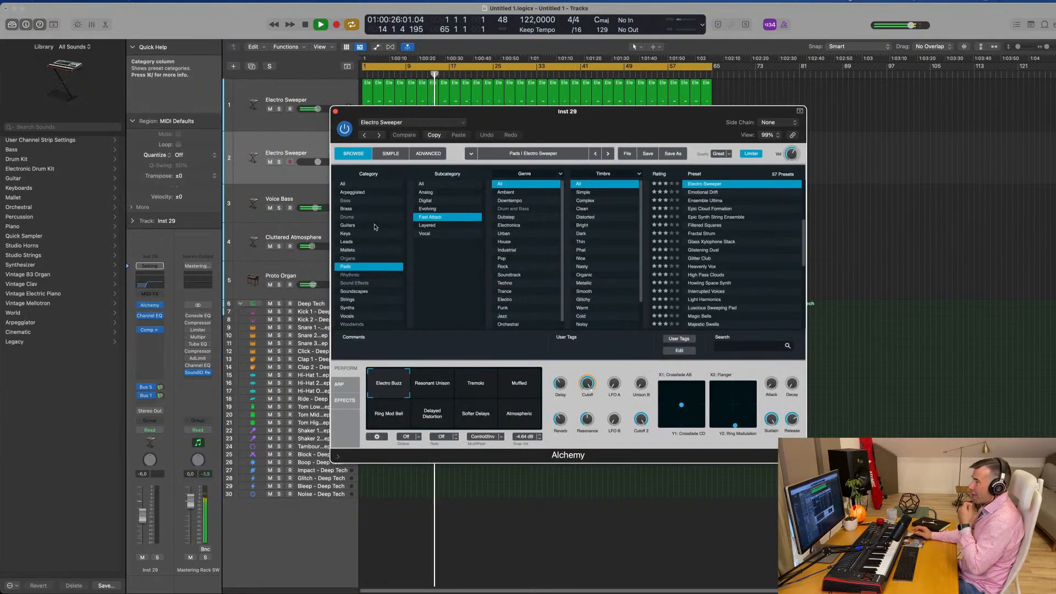
left_click(364, 250)
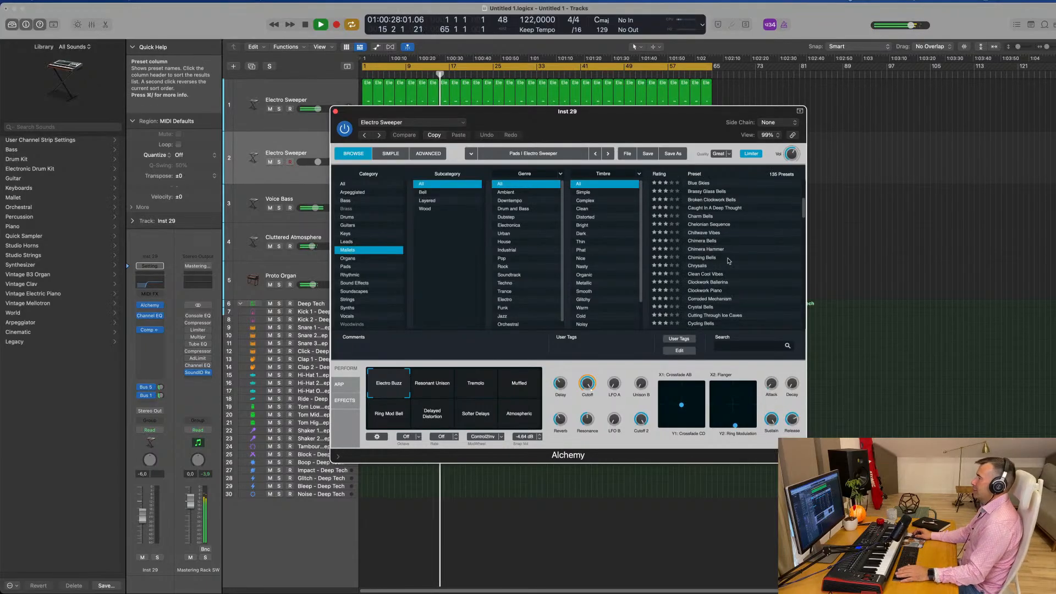
Step: Try the Chillwave Vibes preset with its Soft Chime, Plucked Fifth and Shimmer variations at a track volume of -2.7 dB
left_click(717, 234)
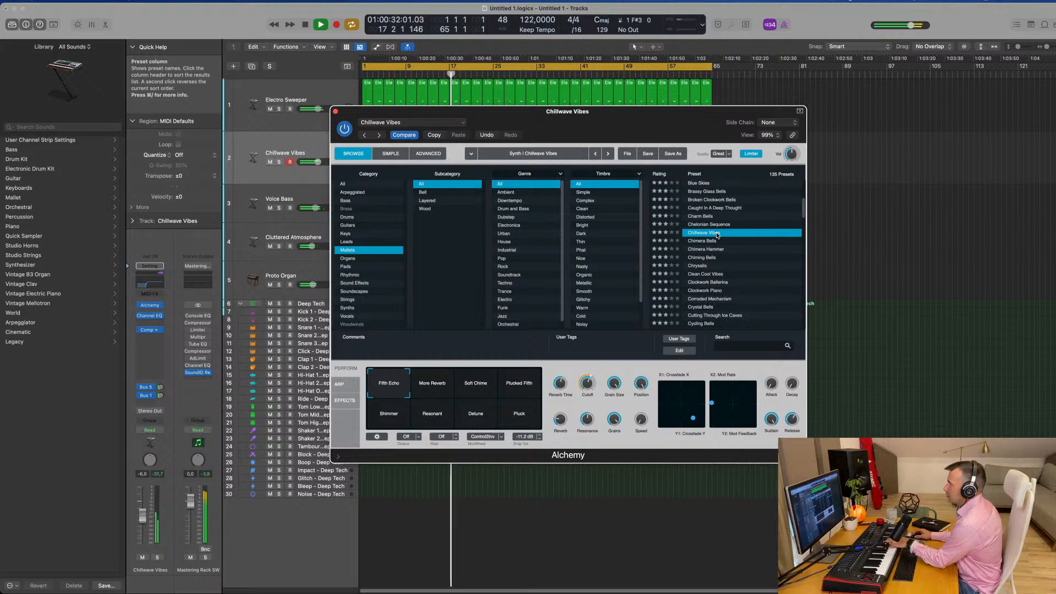
left_click(144, 514)
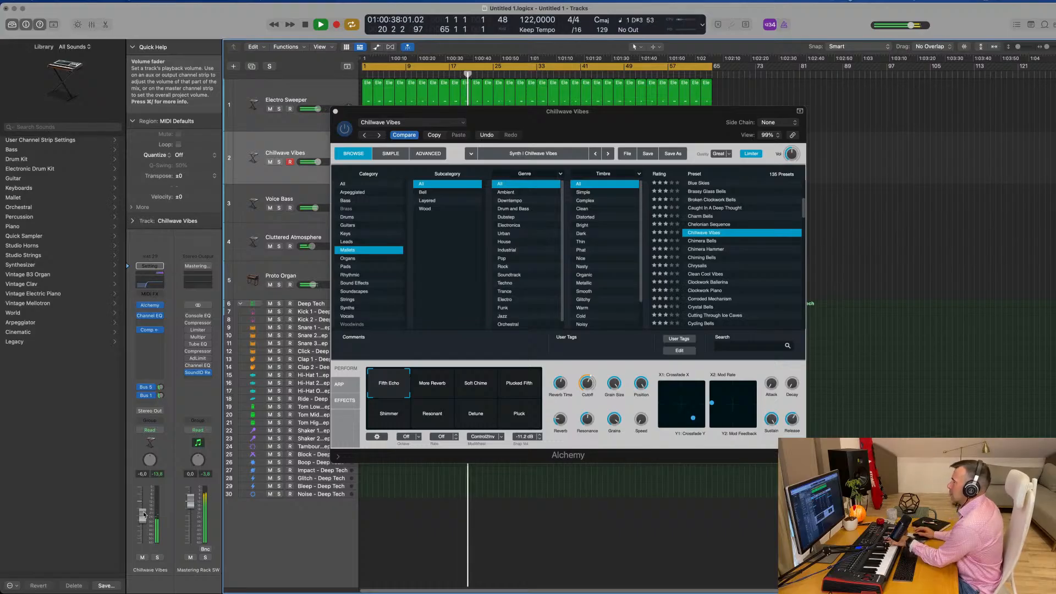
left_click(476, 388)
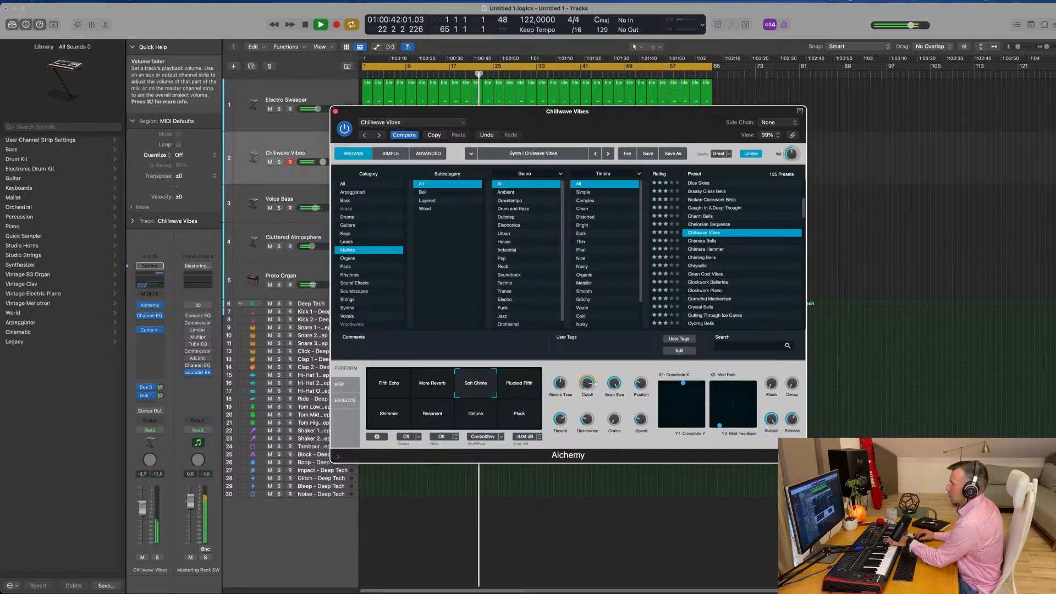
left_click_drag(144, 512, 145, 507)
left_click(507, 392)
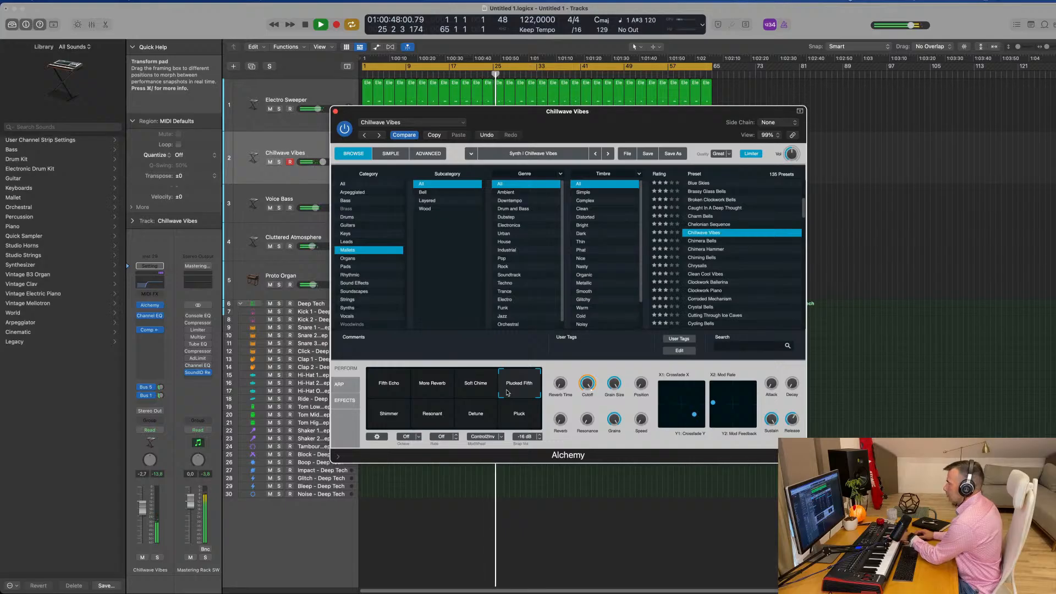
left_click(392, 420)
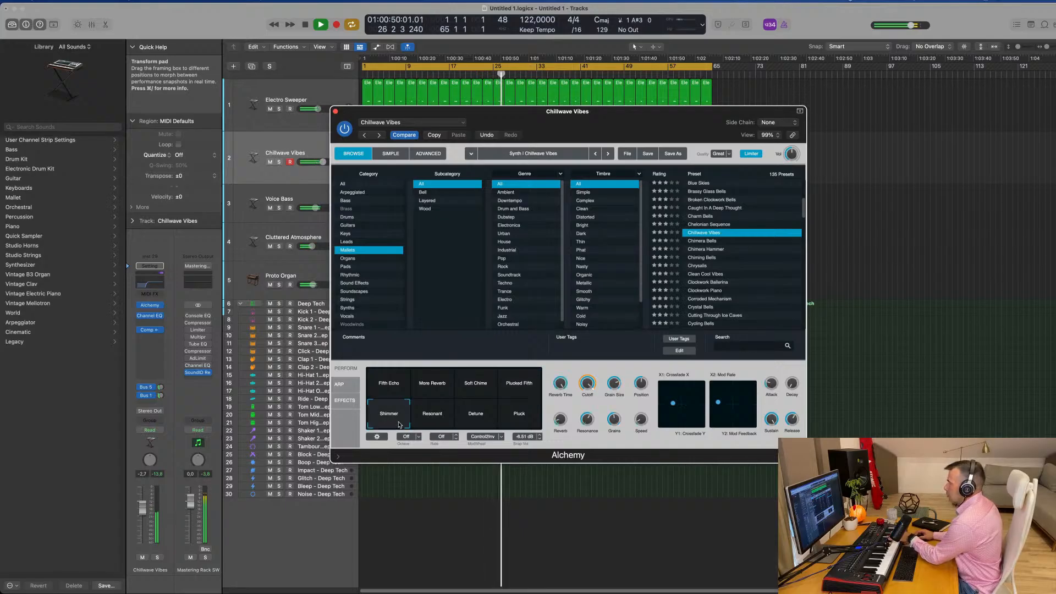
Step: Load the Chiming Bells preset and balance the track with a lower volume and a higher Bus 5 send
left_click(702, 258)
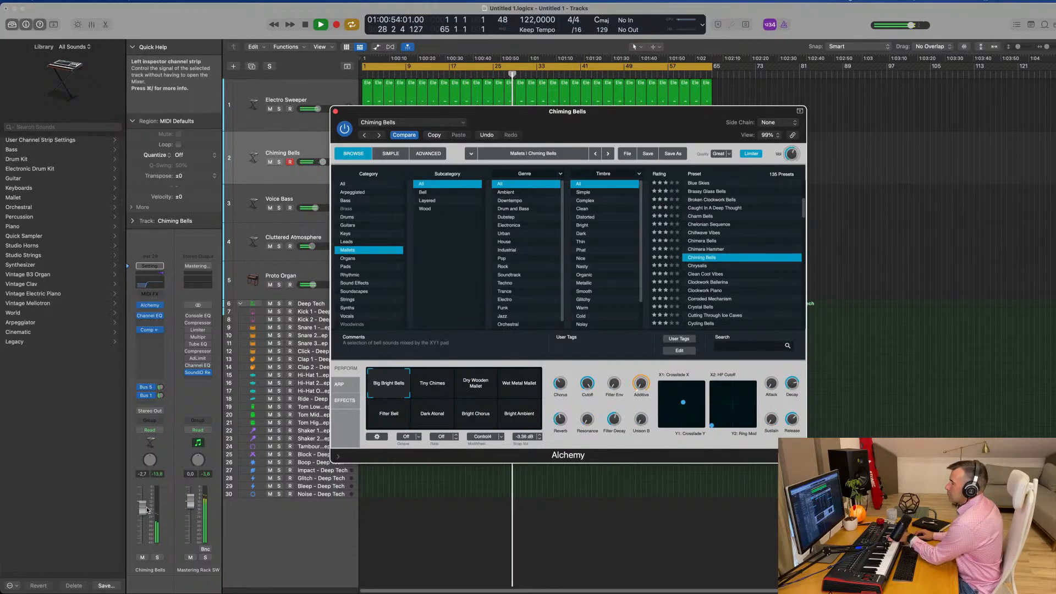
left_click_drag(143, 505, 144, 518)
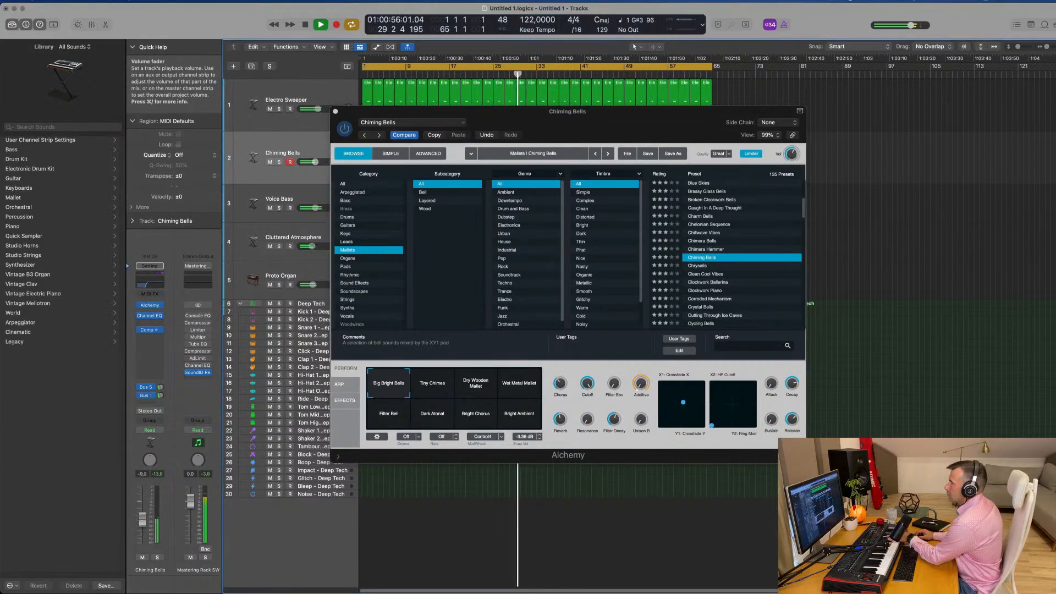
left_click(161, 388)
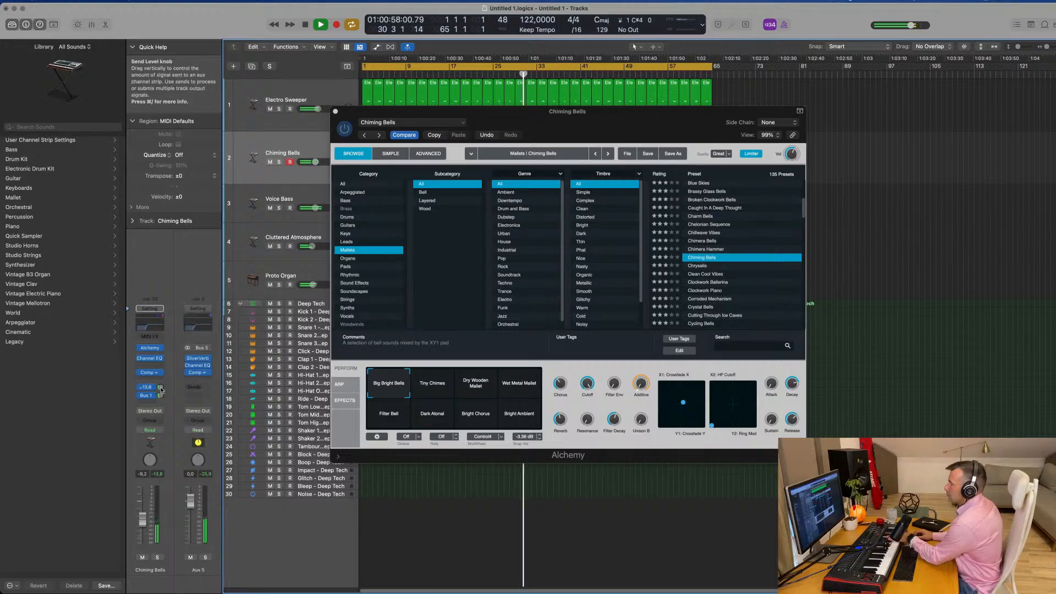
left_click_drag(160, 387, 161, 379)
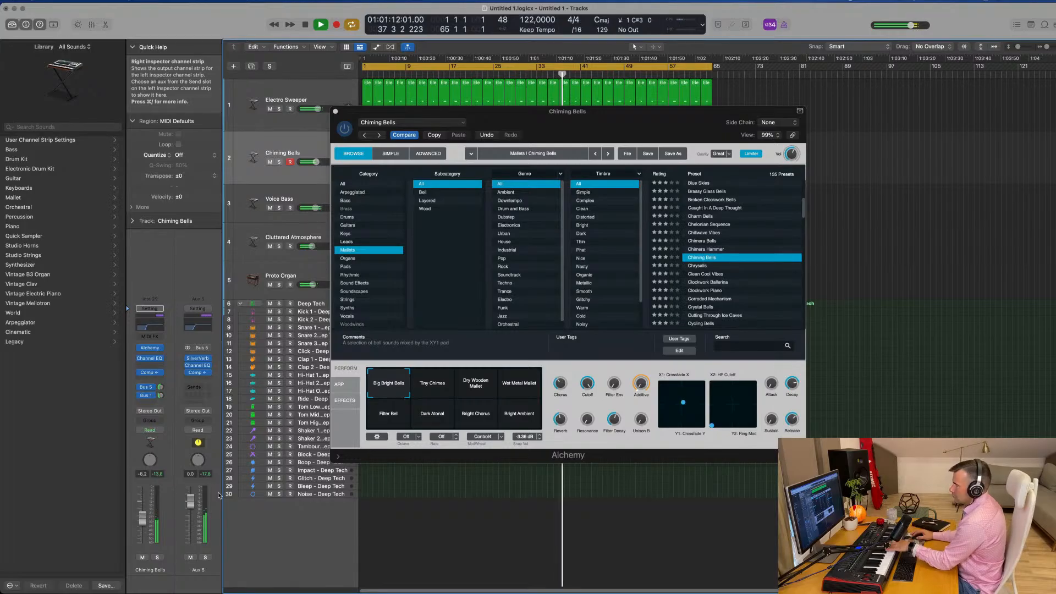
Step: Switch Alchemy to the Dry Wooden Mallet variation and record a Chiming Bells part over the last bars of the arrangement
left_click(423, 385)
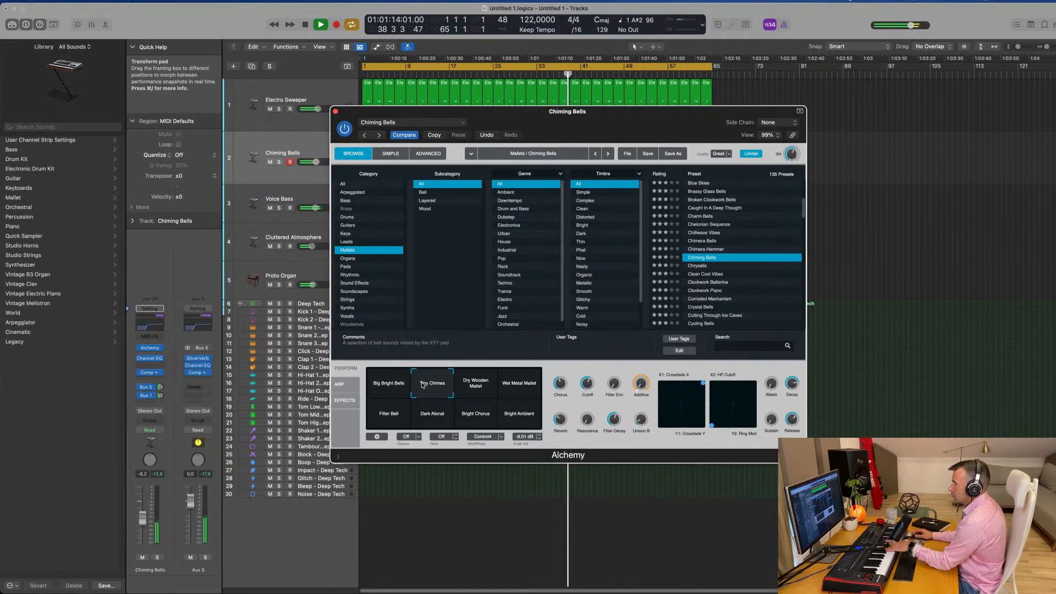
left_click(474, 388)
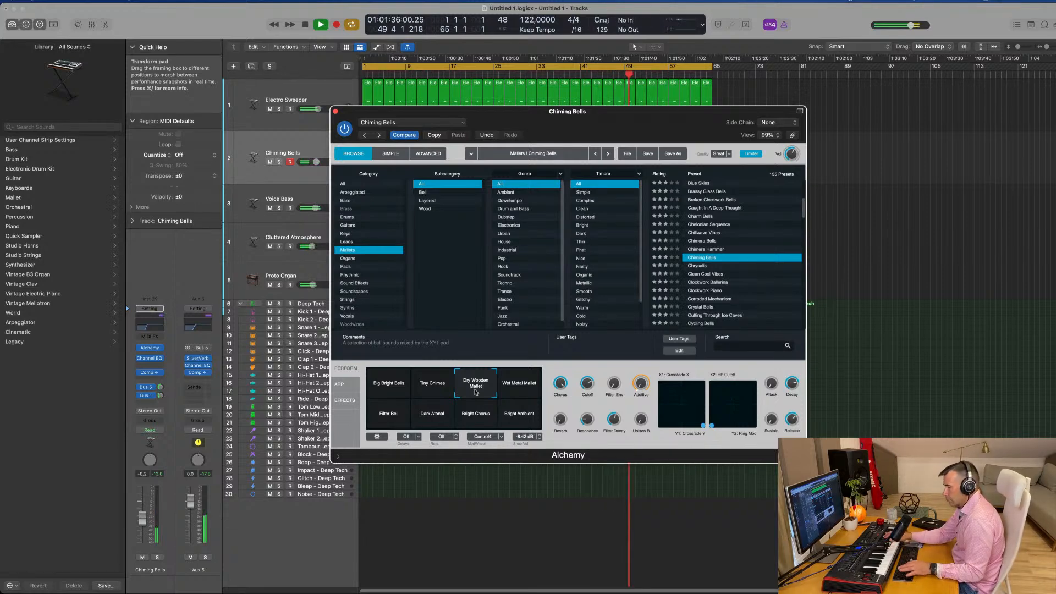
key("r")
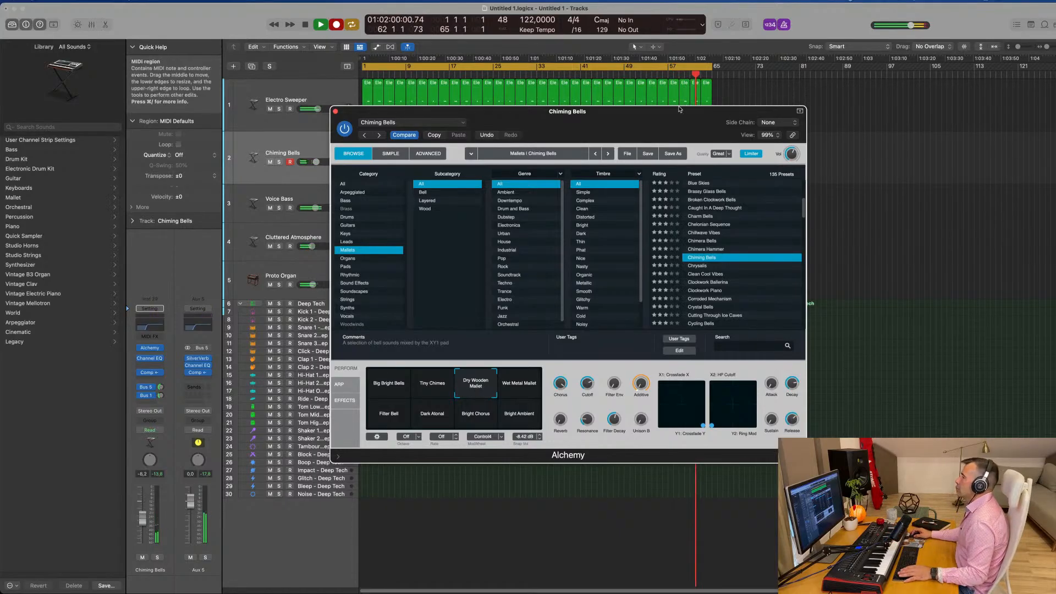
left_click_drag(680, 111, 731, 238)
key("space")
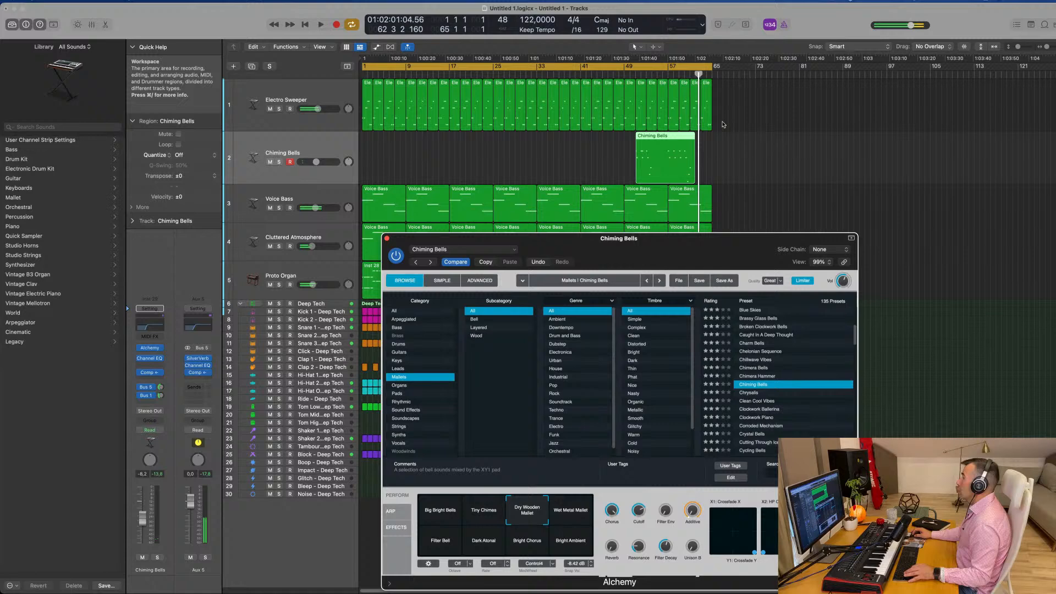
Step: Cut away the part of the recorded Chiming Bells region before bar 57 and move the remainder to bar 1
left_click(668, 140)
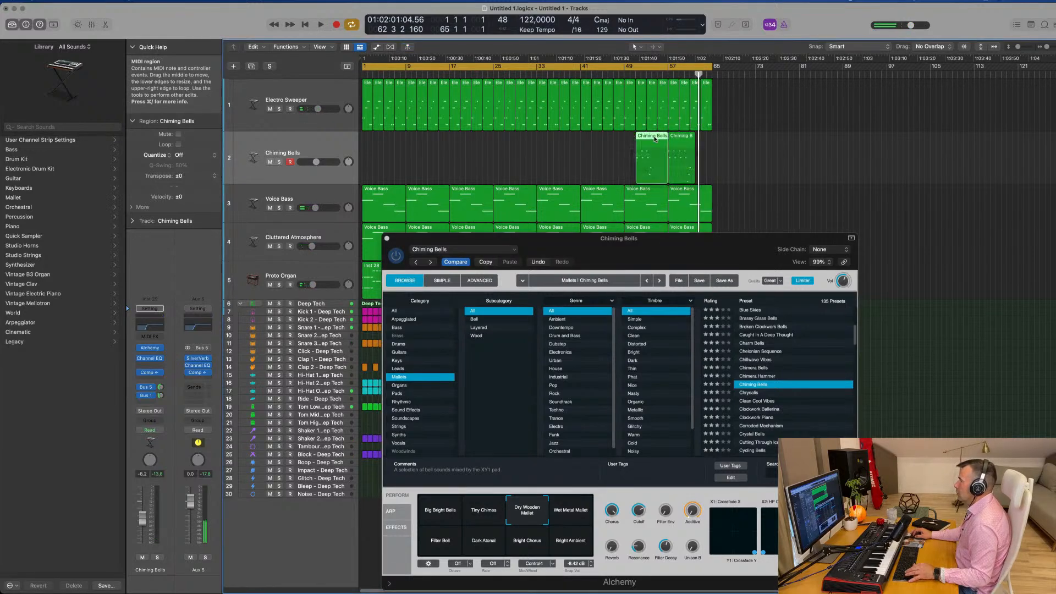
left_click(654, 138)
key("Delete")
left_click_drag(687, 142, 381, 141)
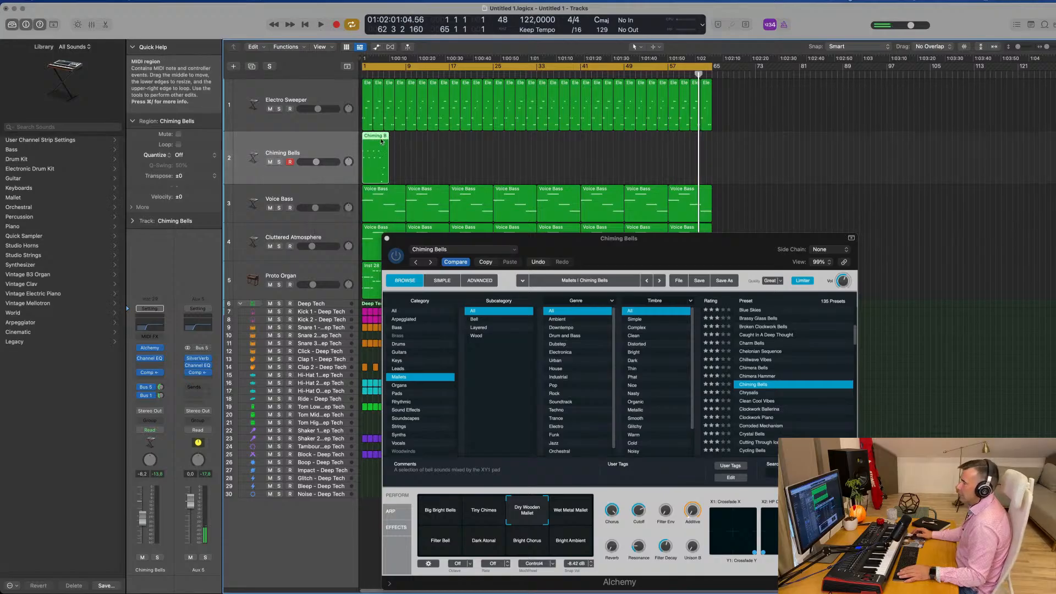
Step: Open the Chiming Bells region at bar 1 in the Piano Roll, select all of its notes and play the part back
double_click(381, 141)
key("space")
left_click_drag(593, 240, 1052, 151)
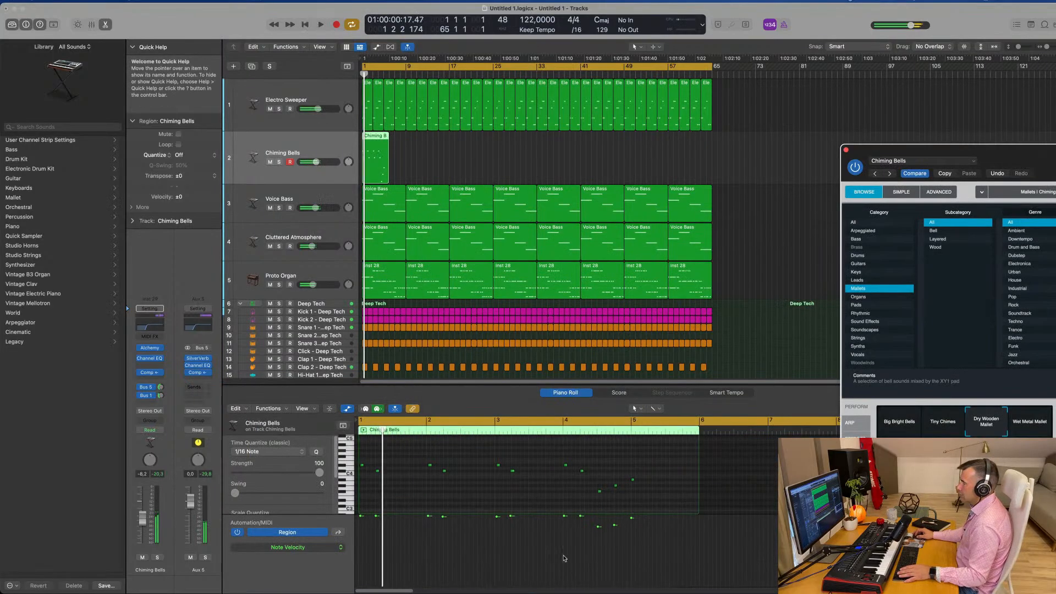
left_click(493, 494)
key("super+a")
key("super+Right")
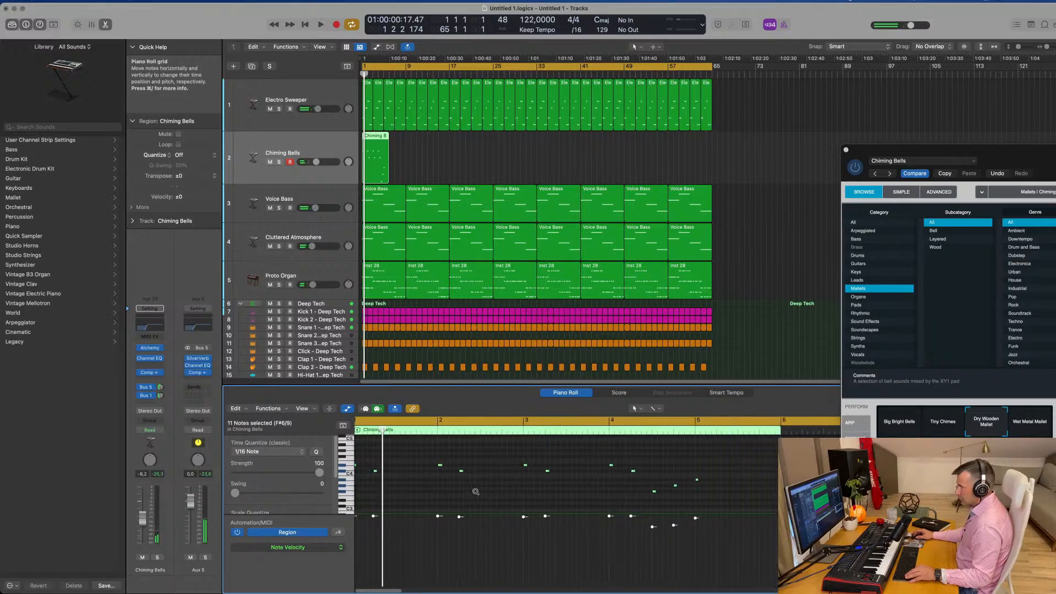
key("space")
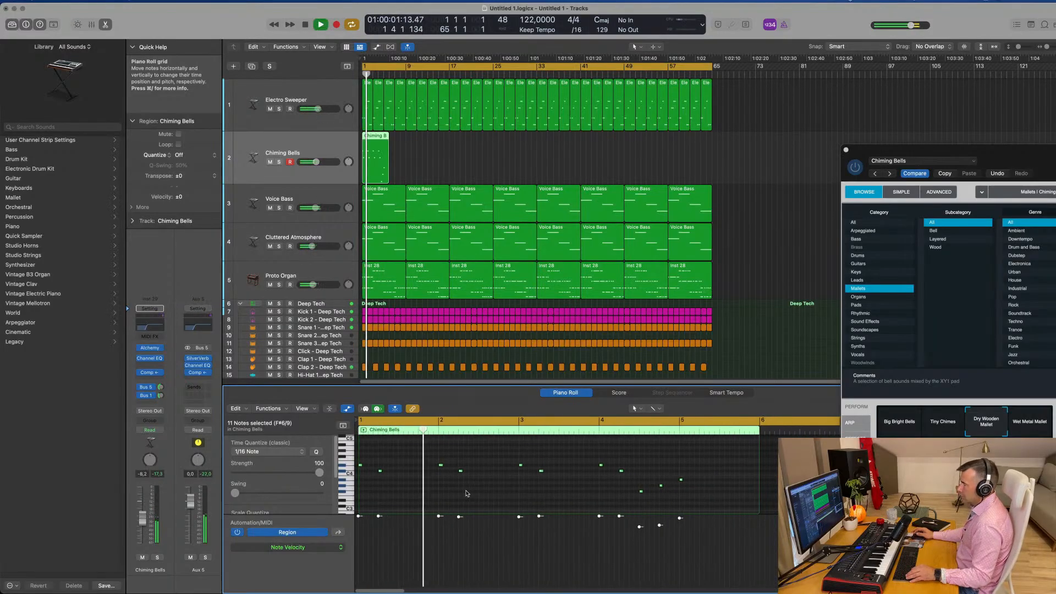
key("super+Left")
scroll(456, 492, "right", 3)
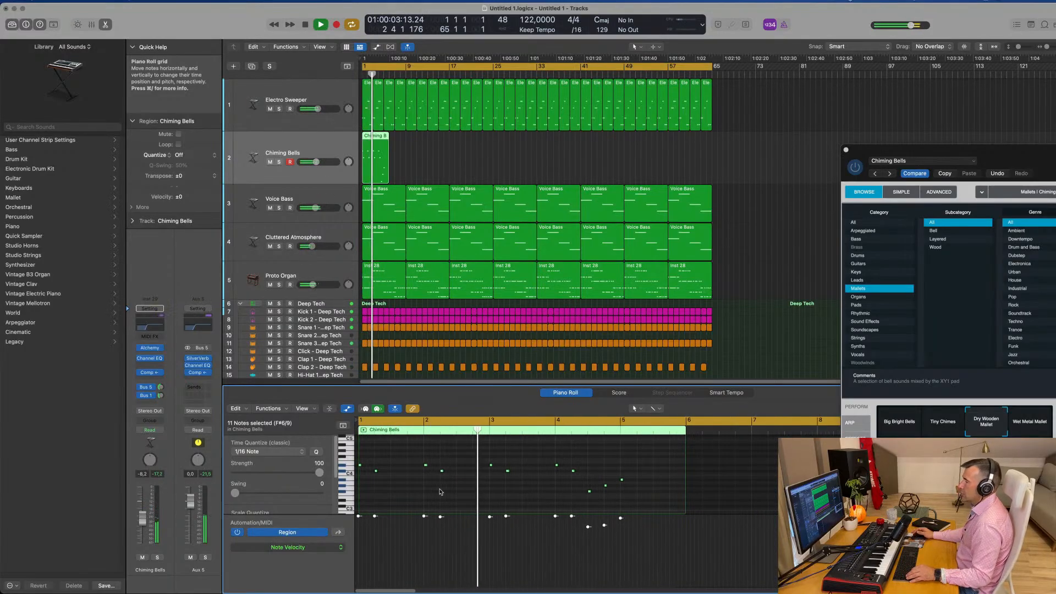
key("super+Right")
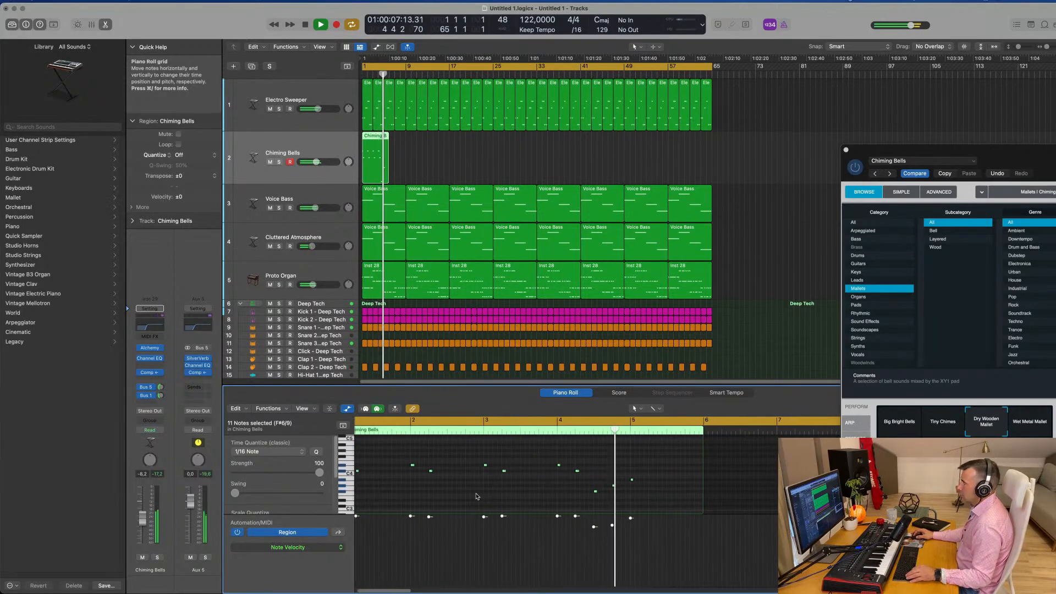
key("super+Left")
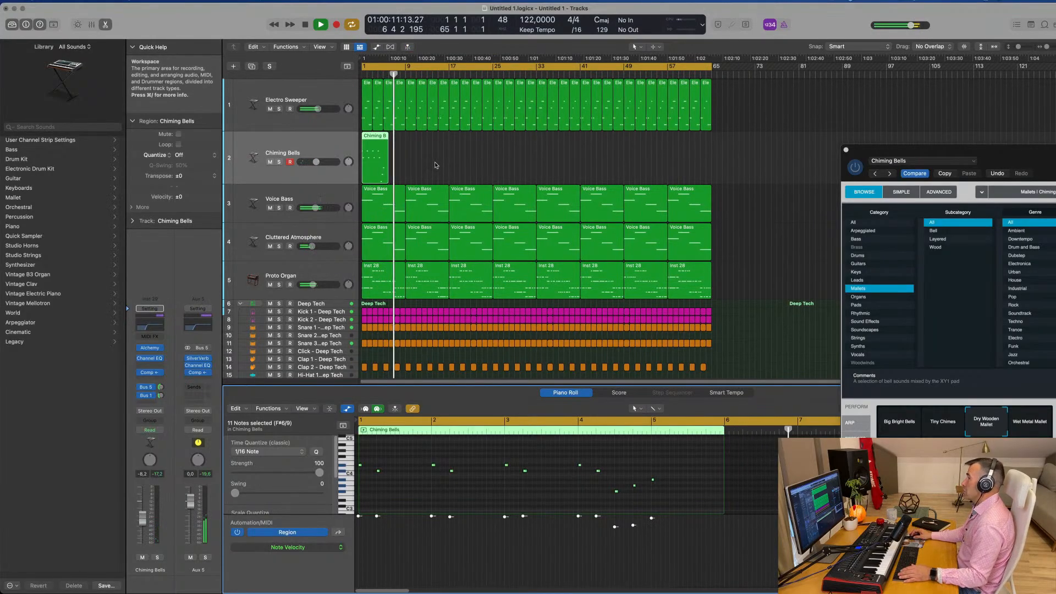
Step: Lower the Chiming Bells track volume to -11.2 dB and copy its region from bar 1 to bar 17
key("Return")
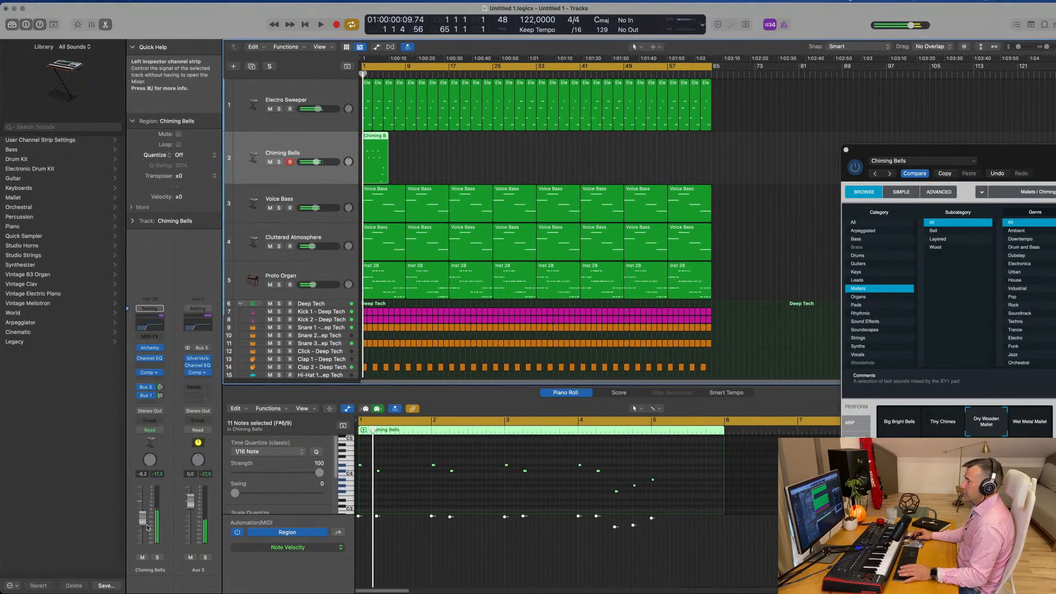
left_click_drag(142, 519, 141, 526)
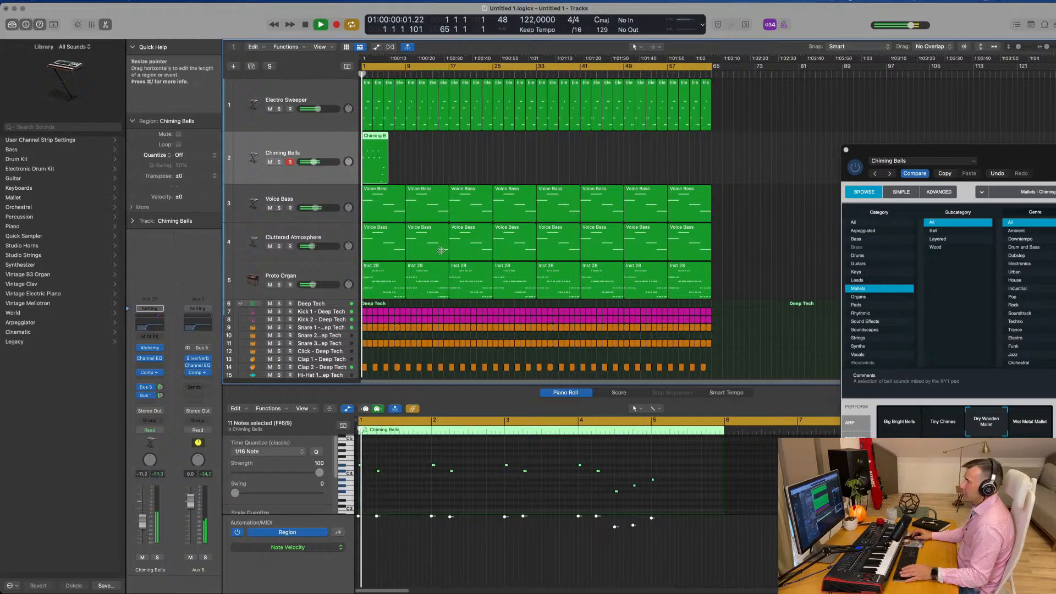
left_click_drag(377, 138, 463, 143)
key("space")
key("space")
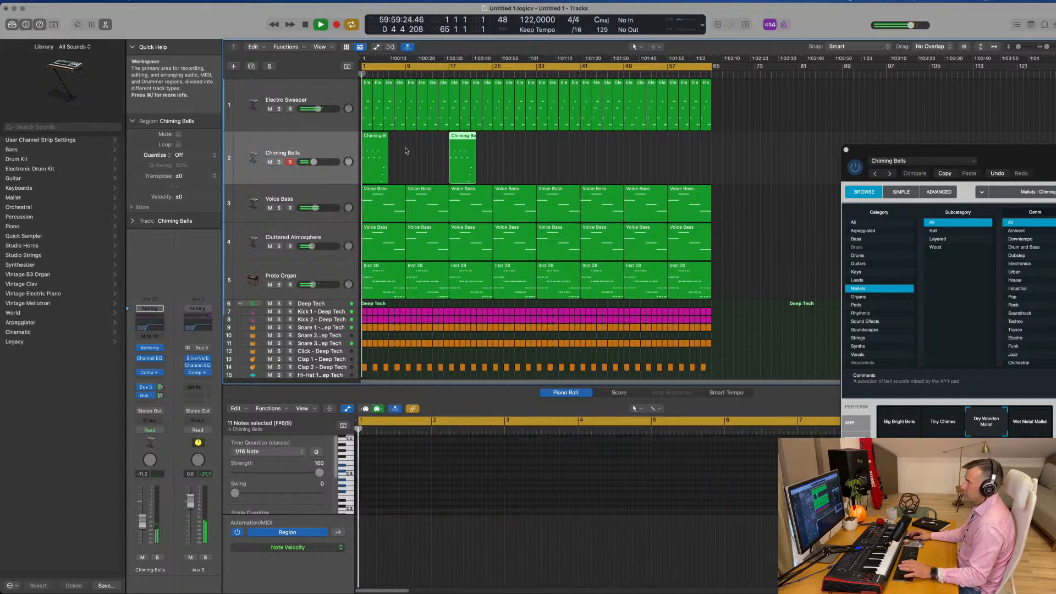
Step: Mute the Electro Sweeper track and restart playback to hear the arrangement without it
left_click(329, 146)
key("space")
left_click(325, 95)
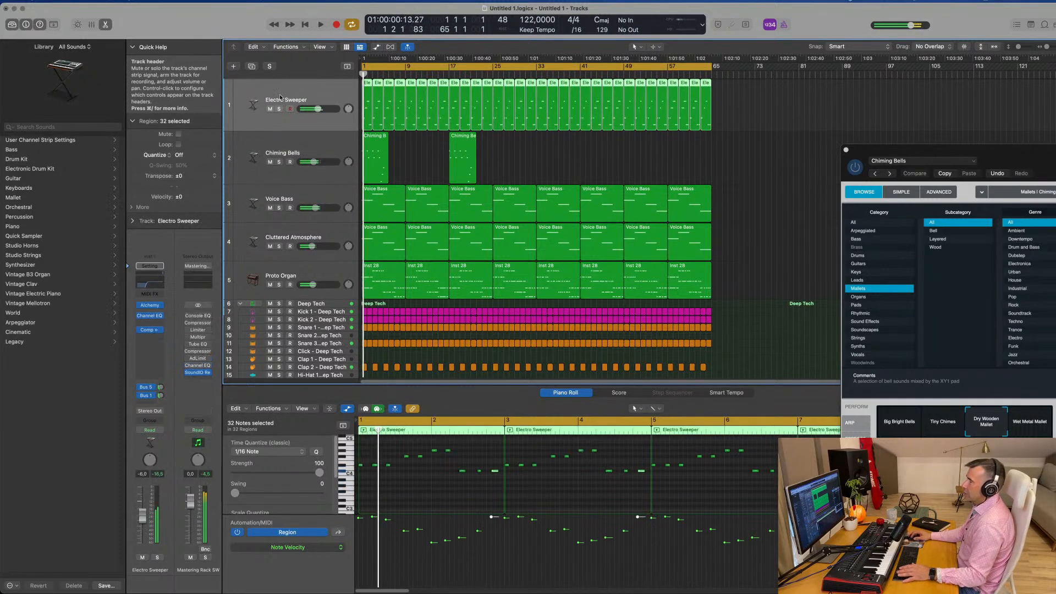
left_click(270, 109)
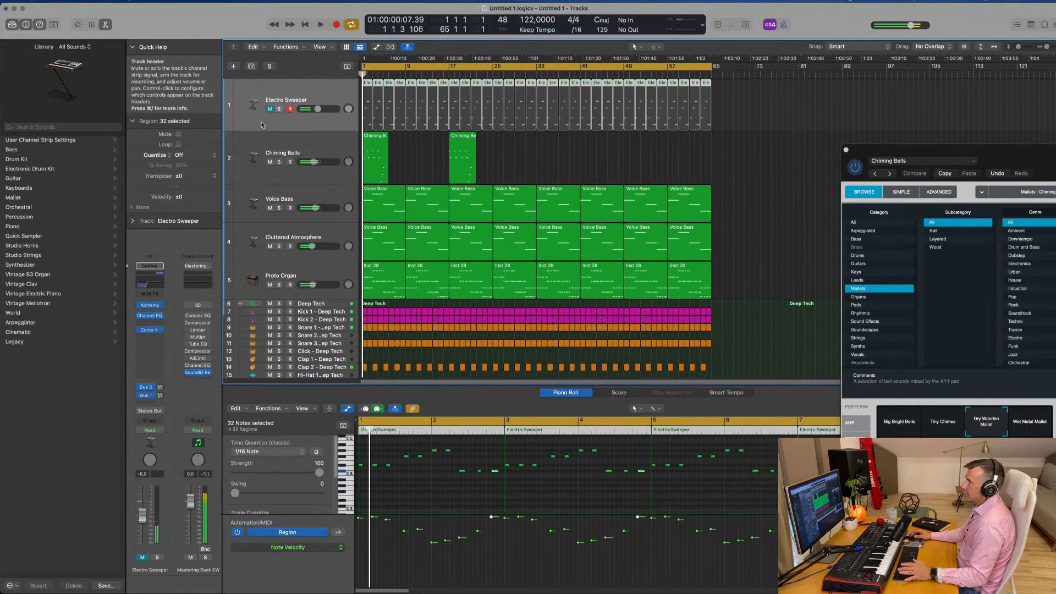
key("space")
Step: Select both Chiming Bells regions and copy them to bars 33 and 49
left_click(321, 146)
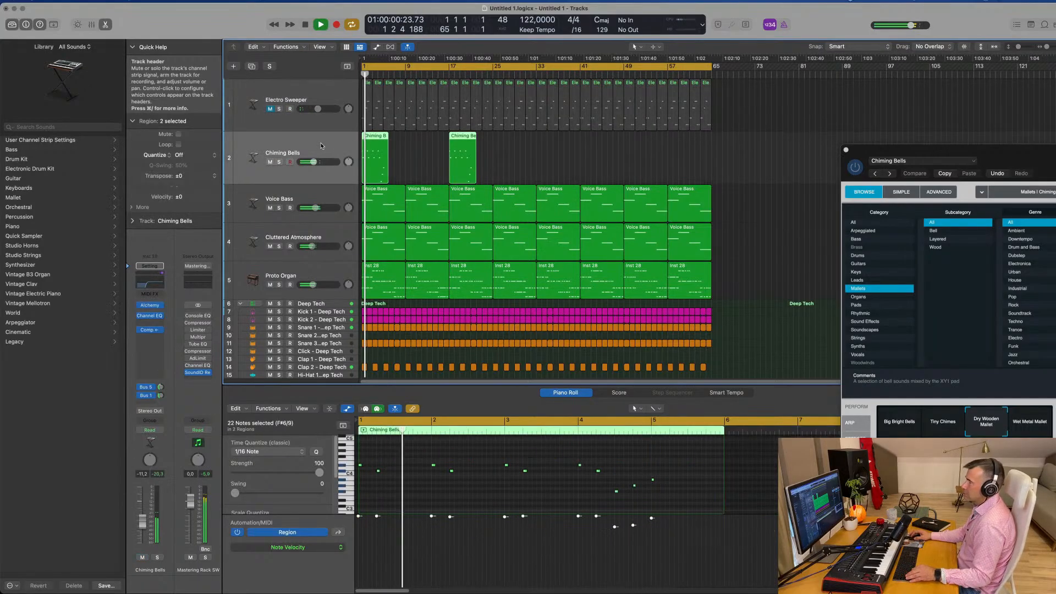
key("super+Right")
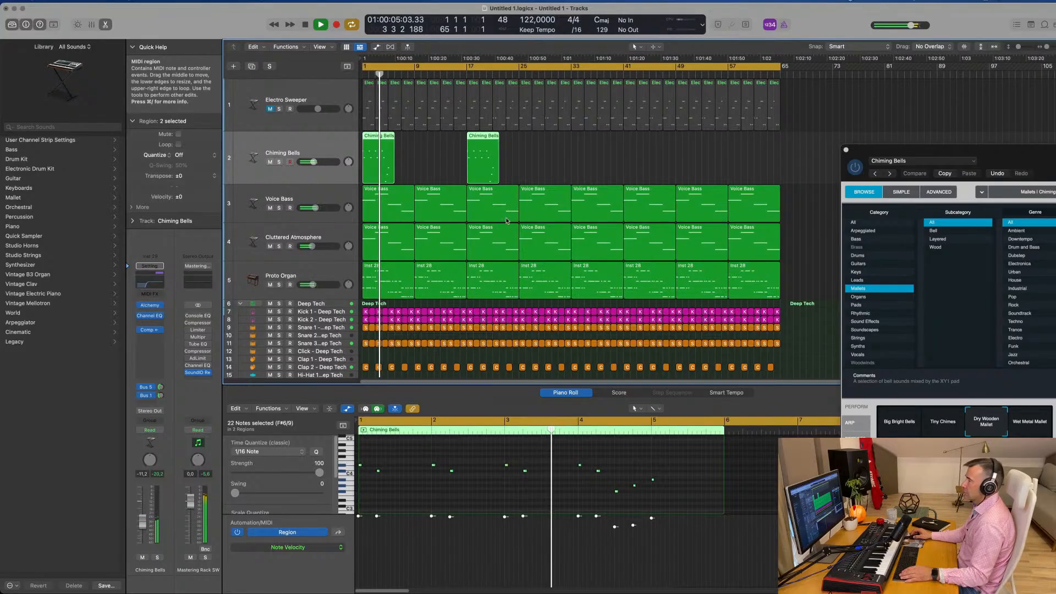
key("super+Left")
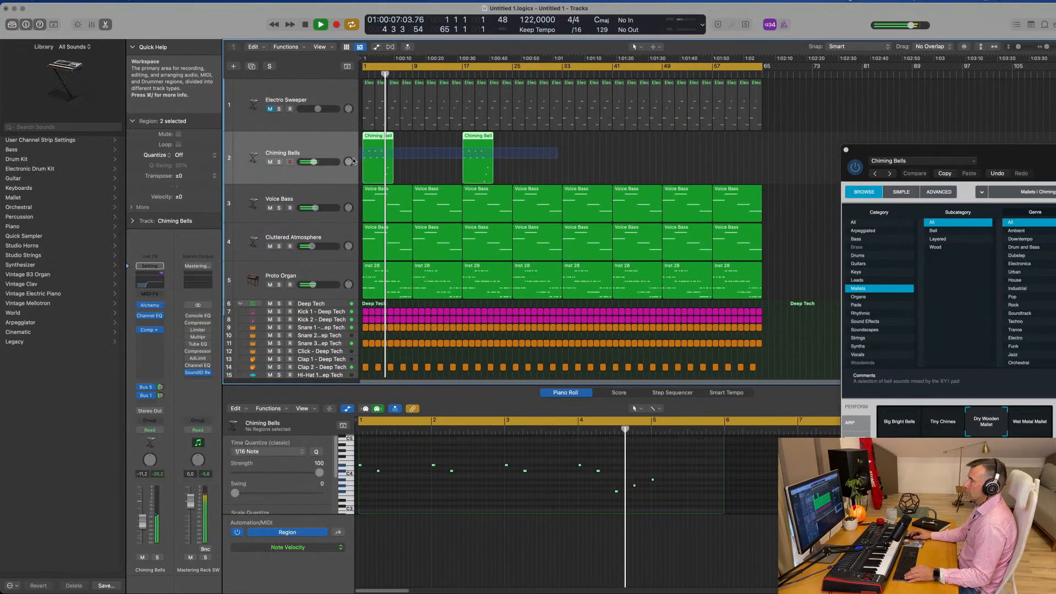
left_click_drag(371, 144, 571, 150)
key("super+Left")
key("super+Right")
key("super+Right")
key("super+Right")
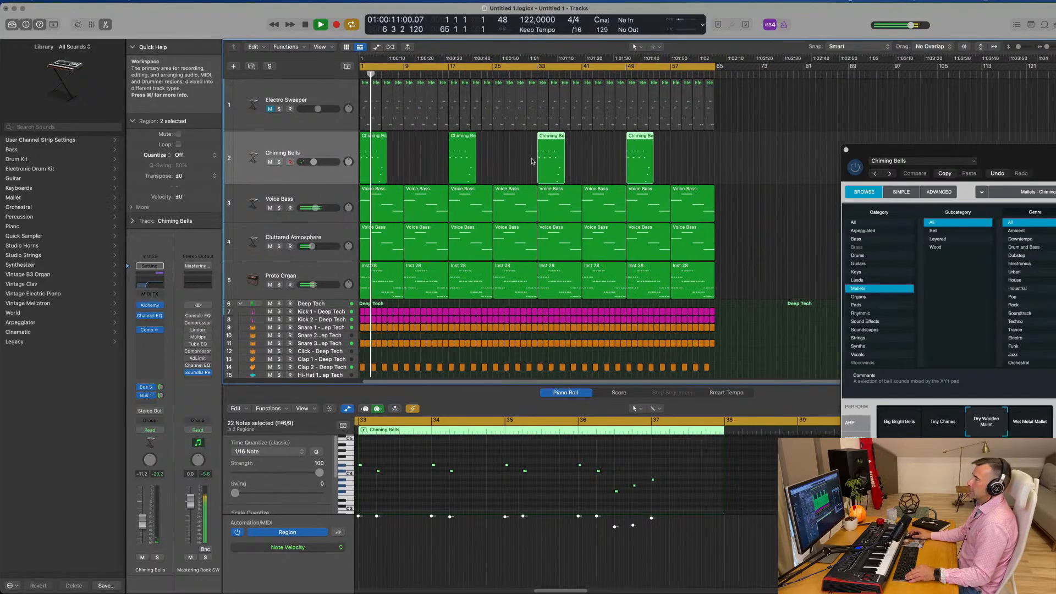
key("super+Left")
key("super+Left")
key("super+Left")
key("super+Left")
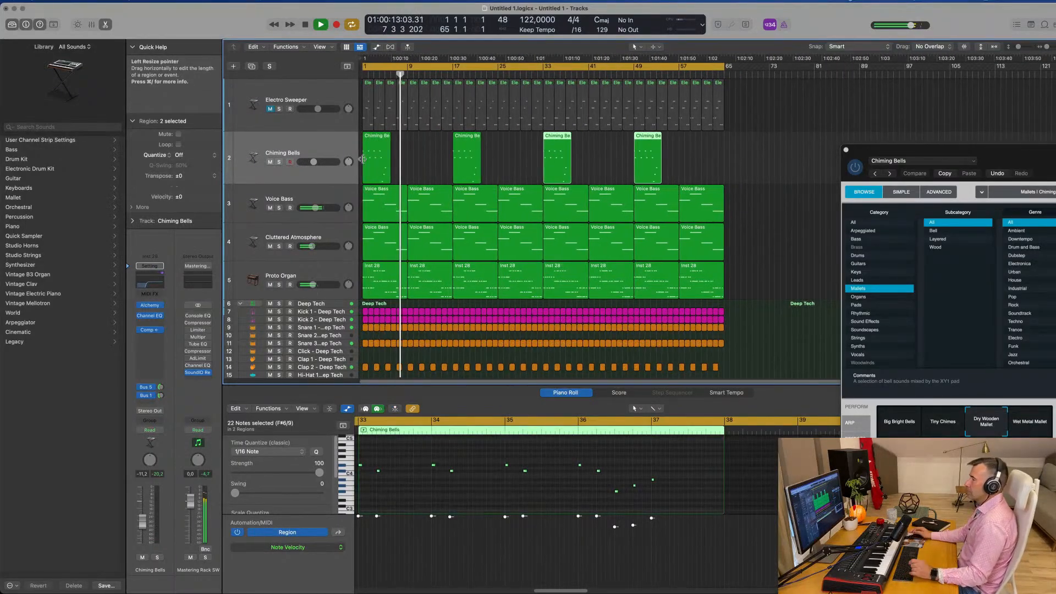
Step: Duplicate the Cluttered Atmosphere track with its settings and open the new track's Alchemy instrument
left_click(303, 231)
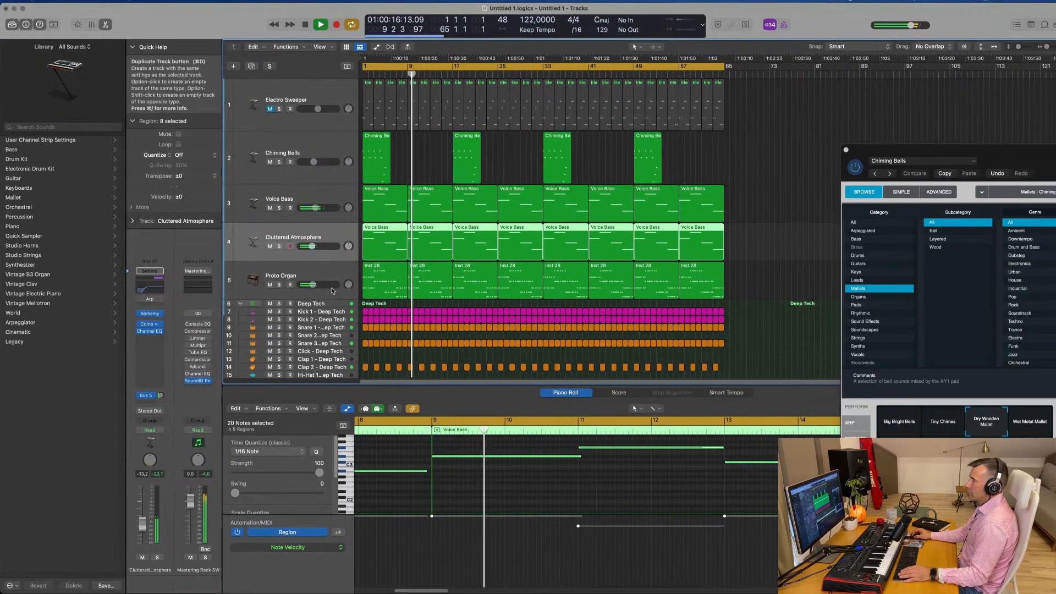
key("super+d")
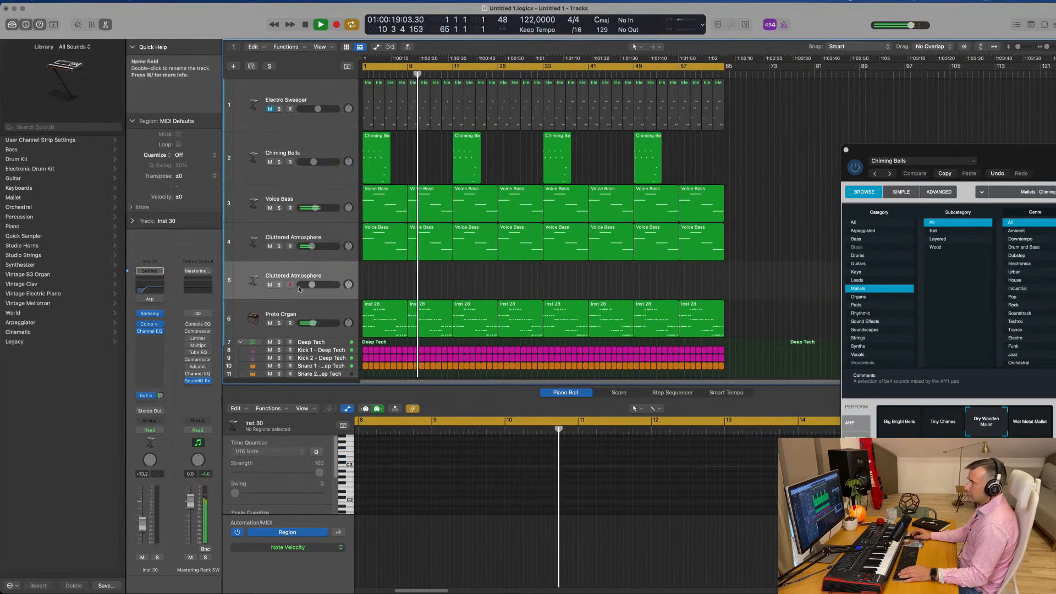
left_click(149, 314)
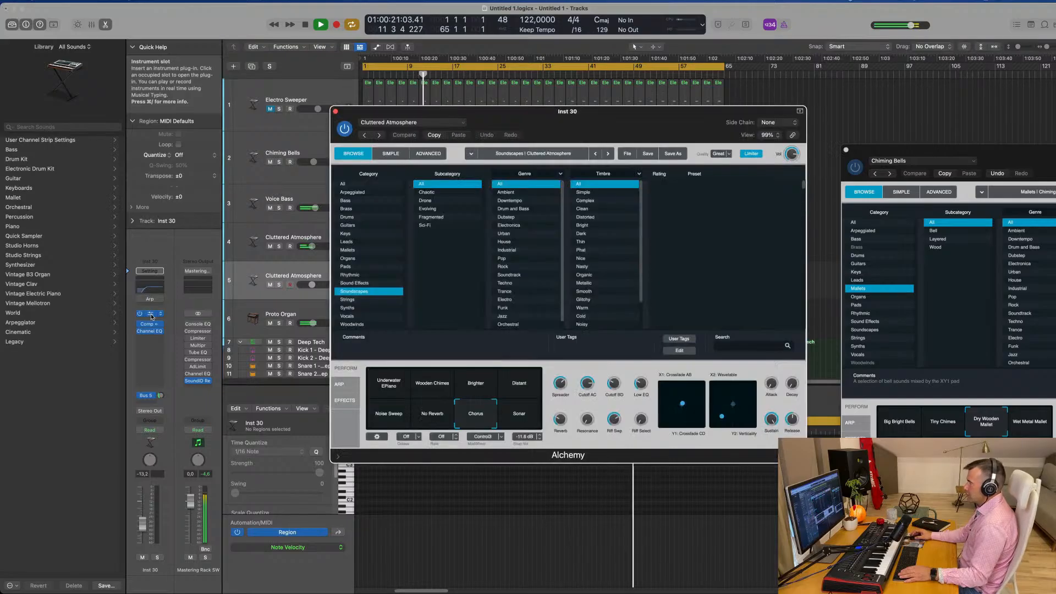
left_click_drag(564, 123, 599, 131)
Step: Browse Alchemy's Sound Effects category and load the Dreams Illuminated preset on the new track
left_click(330, 287)
scroll(741, 229, "down", 5)
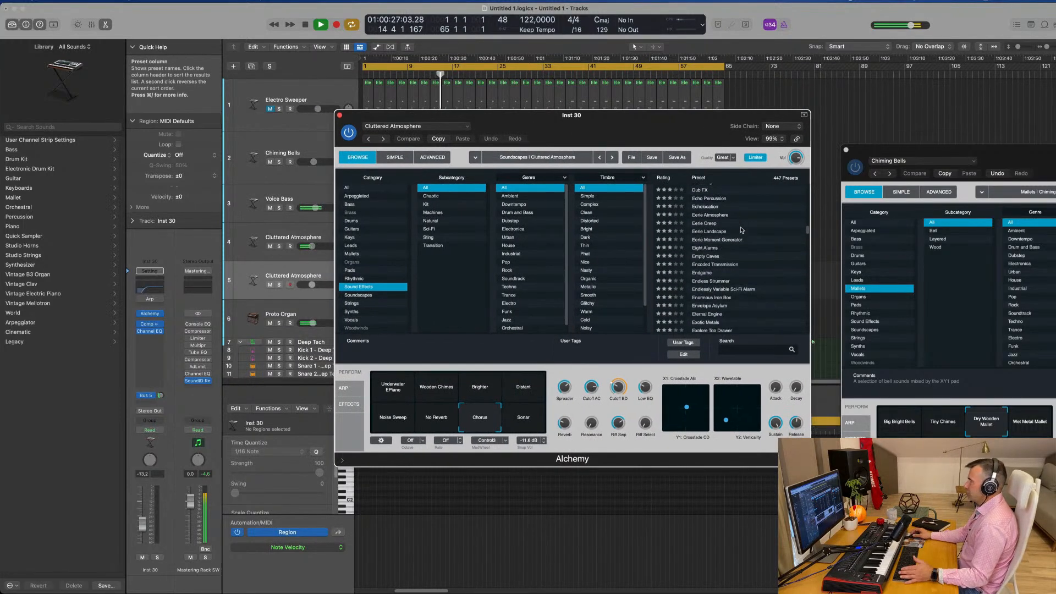
scroll(741, 231, "up", 6)
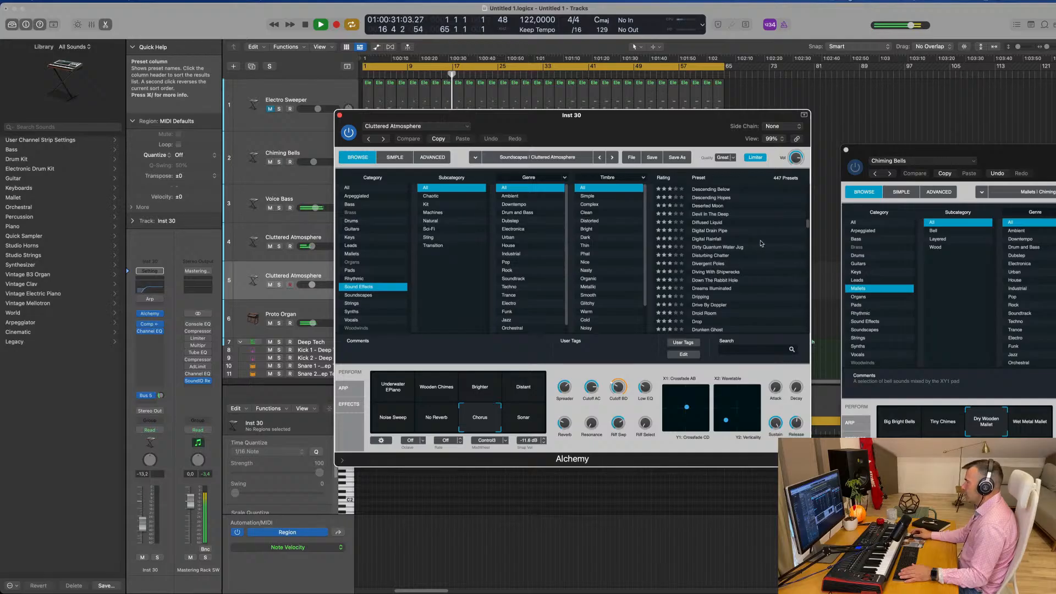
scroll(743, 300, "down", 1)
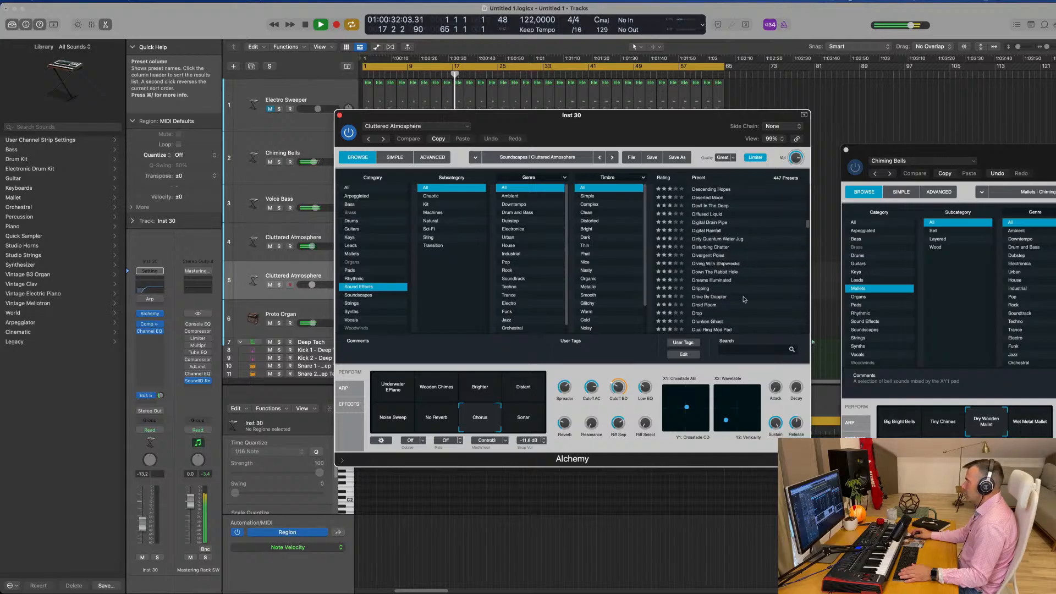
left_click(714, 282)
left_click_drag(647, 127, 873, 135)
key("space")
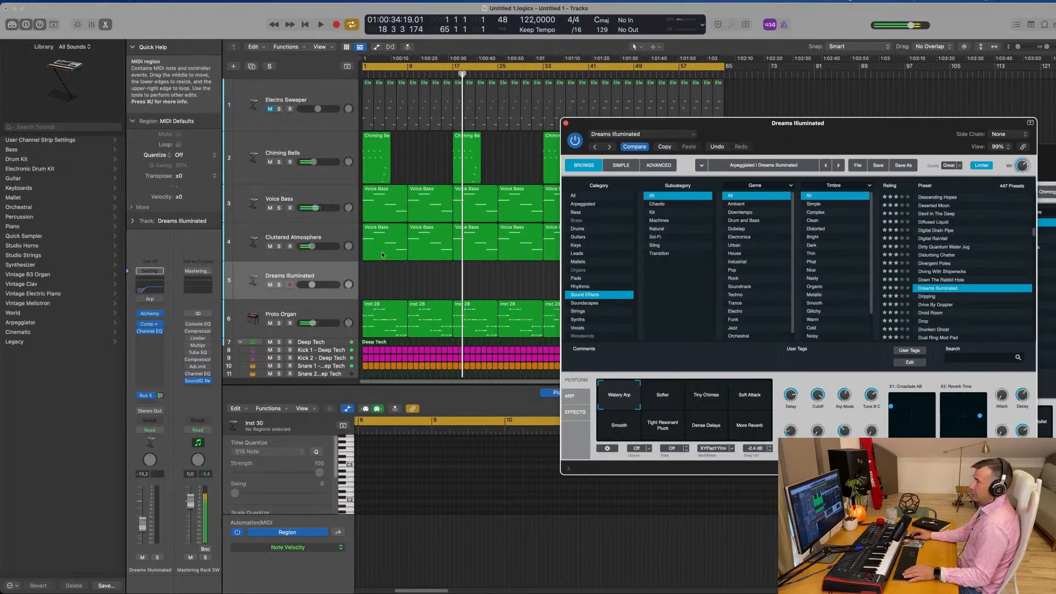
Step: Copy the first Voice Bass region from the Cluttered Atmosphere track to bar 1 of the Dreams Illuminated track and play it
left_click(383, 254)
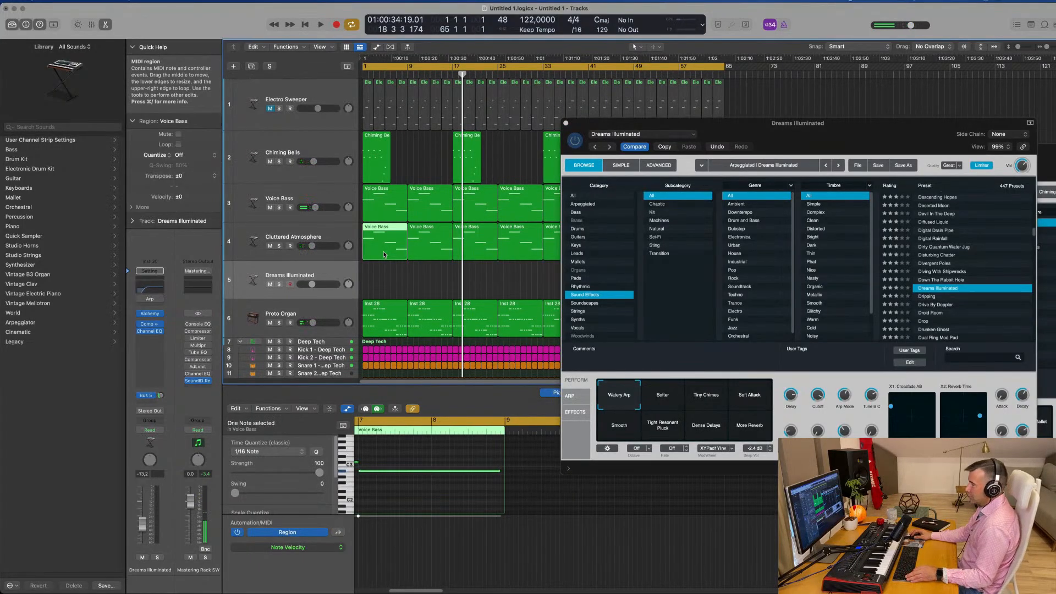
left_click_drag(383, 254, 383, 280)
key("Return")
key("space")
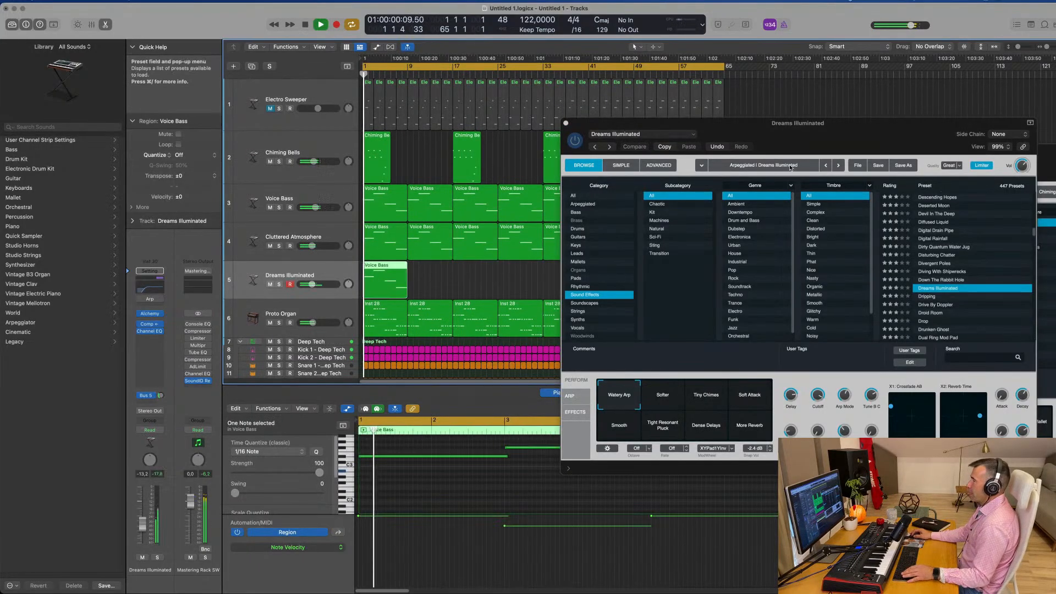
left_click_drag(790, 124, 781, 88)
Step: Solo the Dreams Illuminated track and lower its volume to -17.0 dB
key("space")
left_click(279, 284)
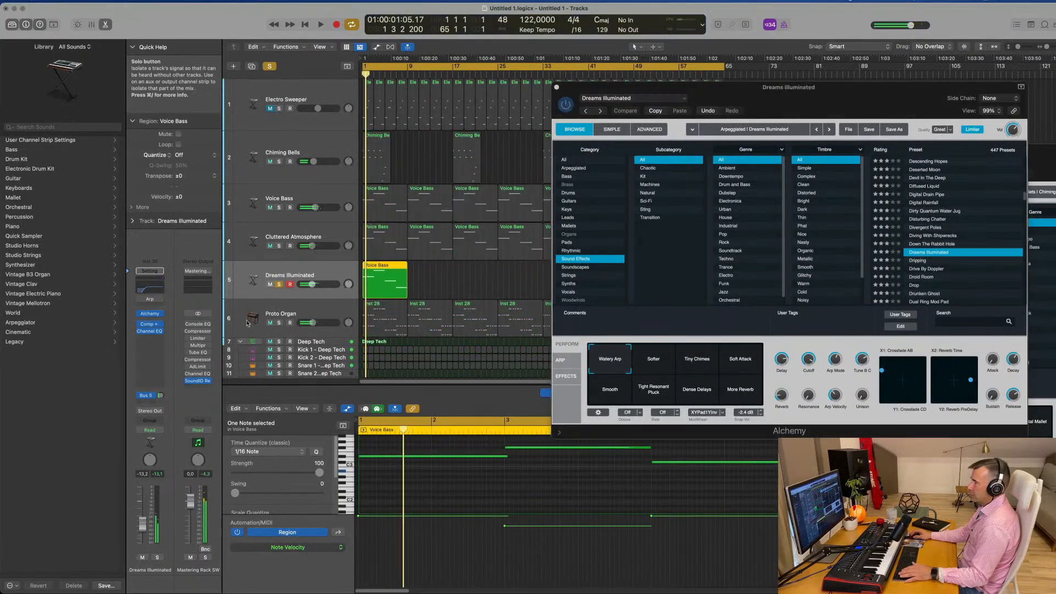
key("space")
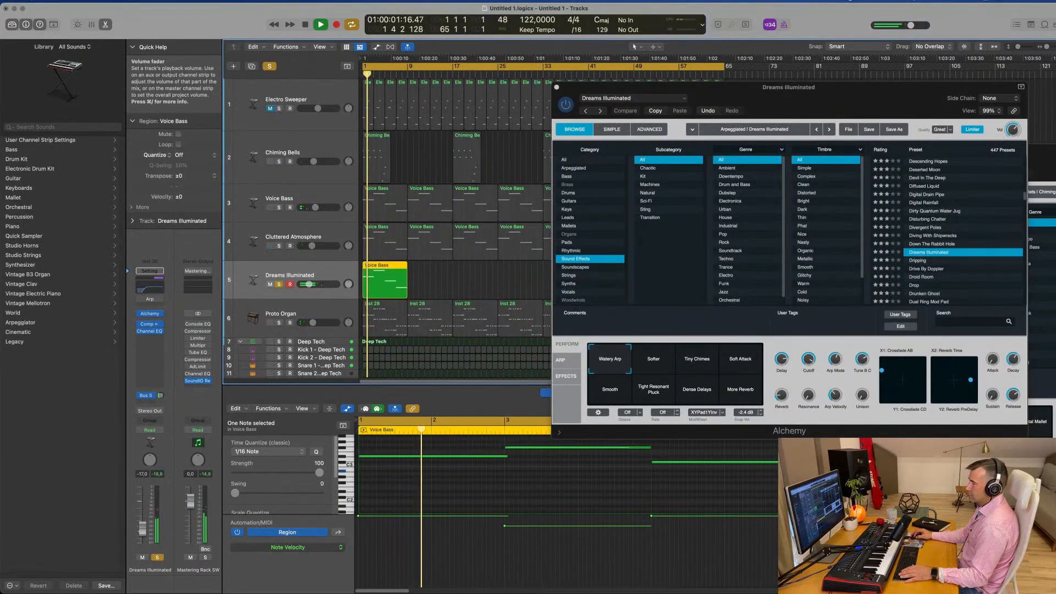
left_click_drag(674, 87, 547, 140)
key("space")
key("space")
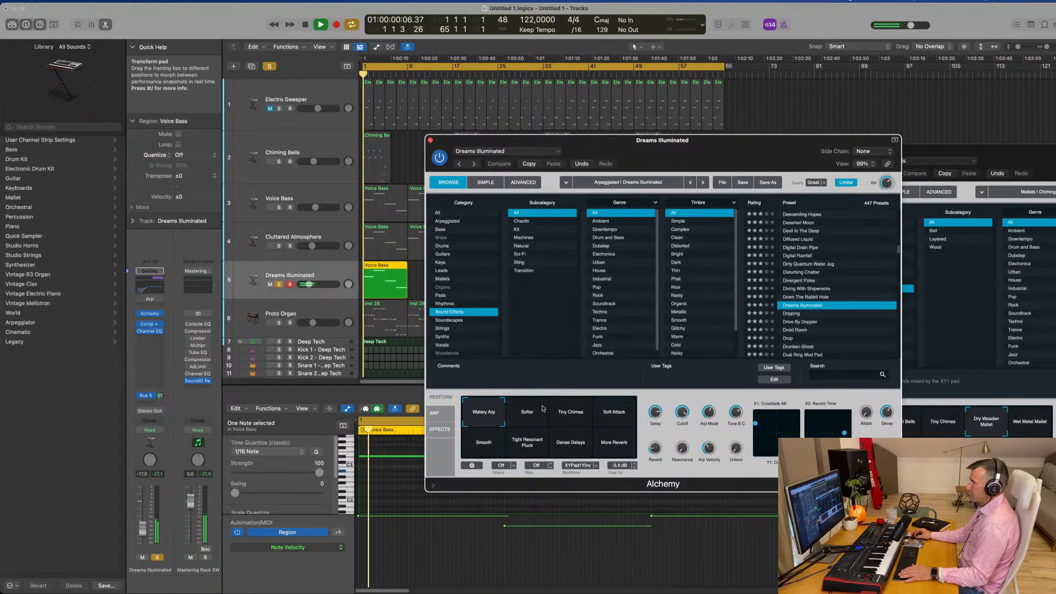
Step: Try Dreams Illuminated's Softer, Tiny Chimes, Soft Attack, More Reverb, Smooth, Tight Resonant Pluck and Dense Delays variations
left_click(542, 410)
left_click(572, 420)
left_click(613, 418)
left_click(614, 453)
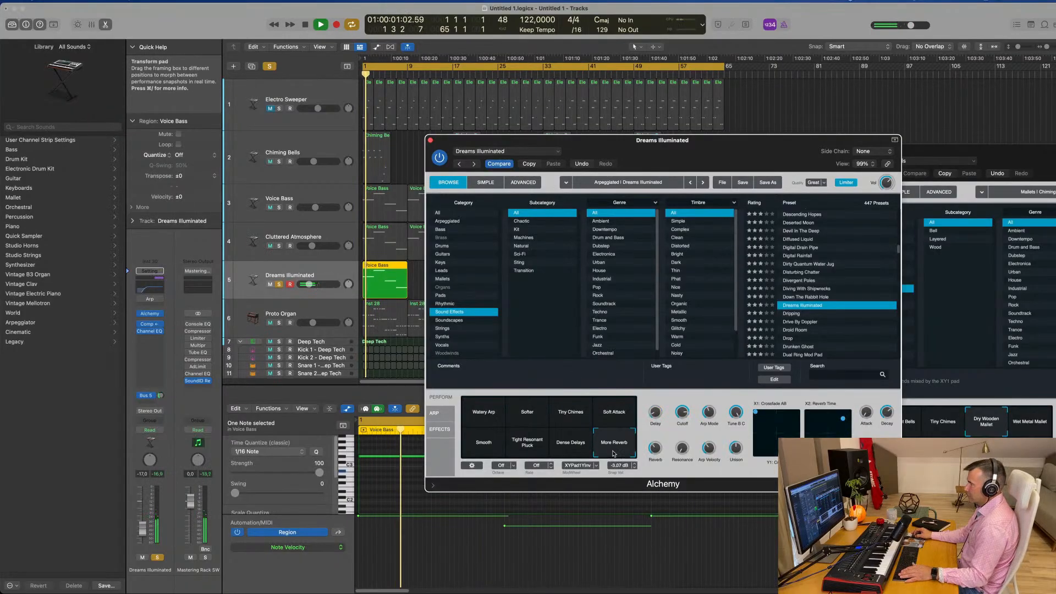
key("space")
key("space")
left_click(484, 443)
left_click(527, 444)
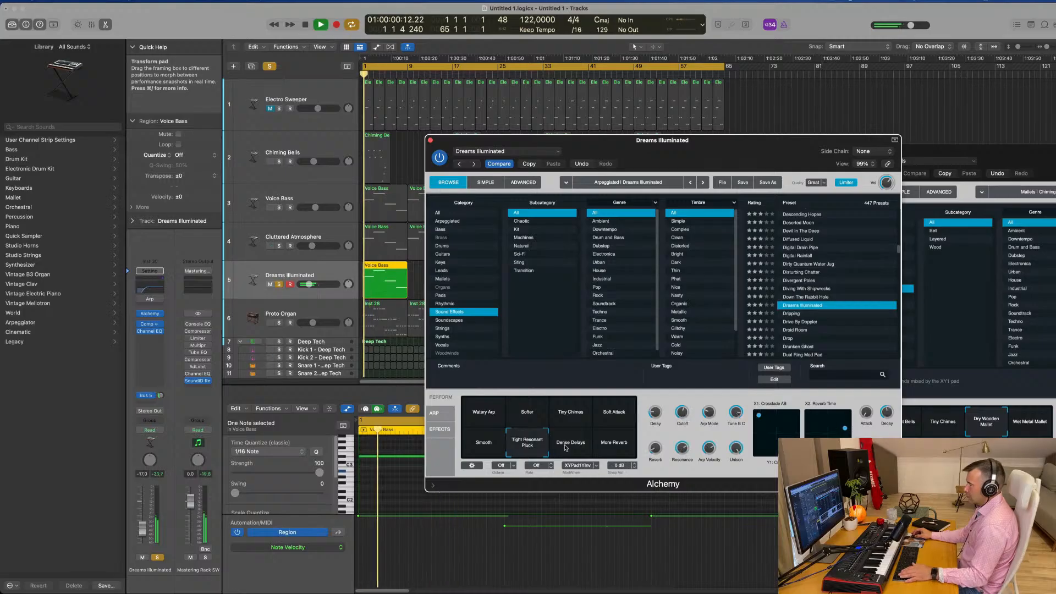
left_click(571, 443)
key("space")
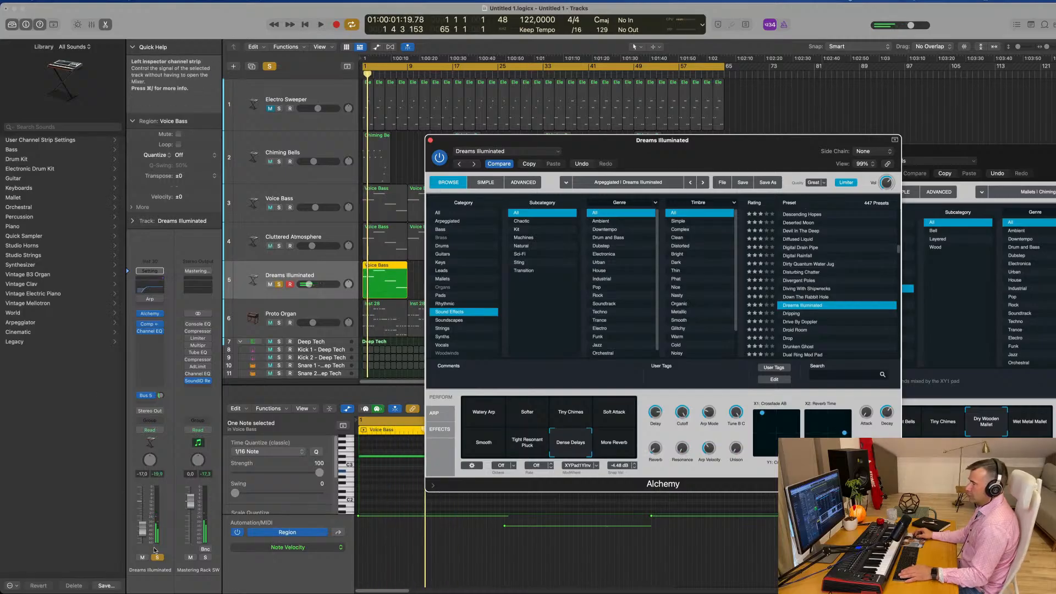
Step: Take the new track out of solo and load the Drive By Doppler preset in its Alchemy instrument, playing it with the mix
left_click(157, 557)
key("space")
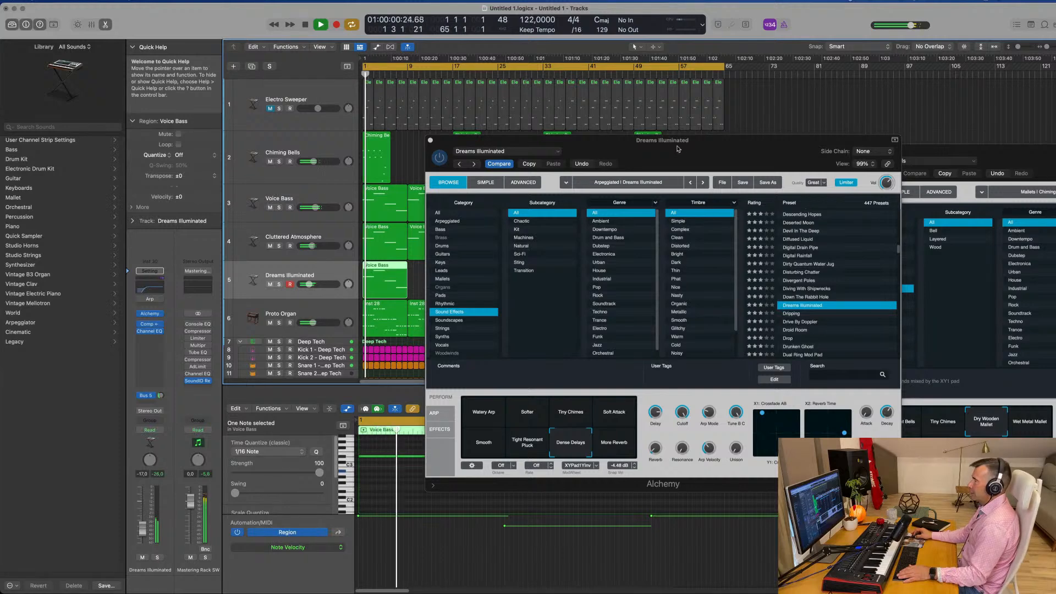
left_click_drag(678, 148, 691, 77)
key("space")
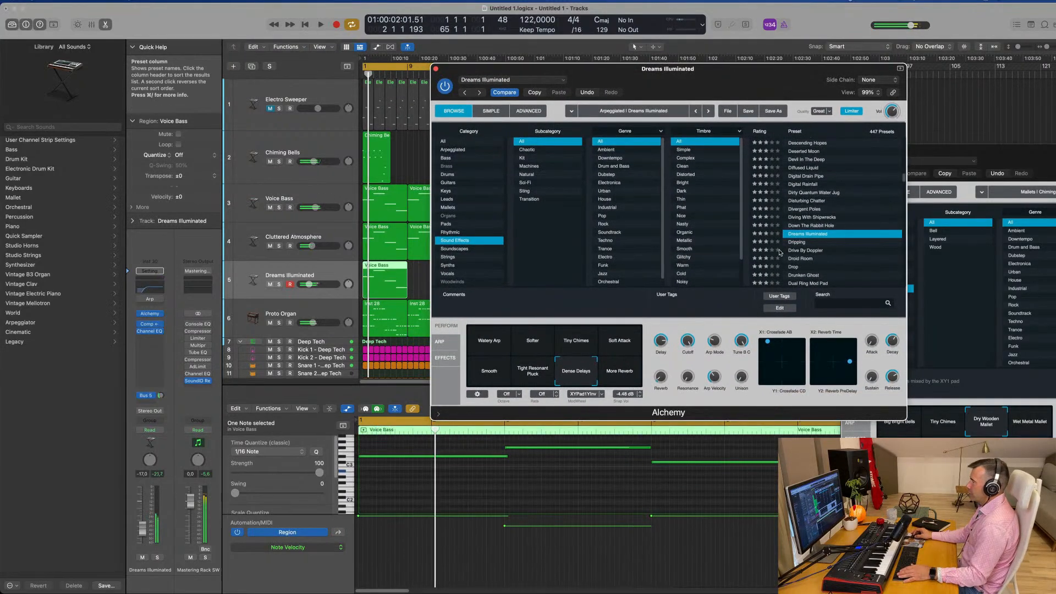
left_click(820, 250)
key("space")
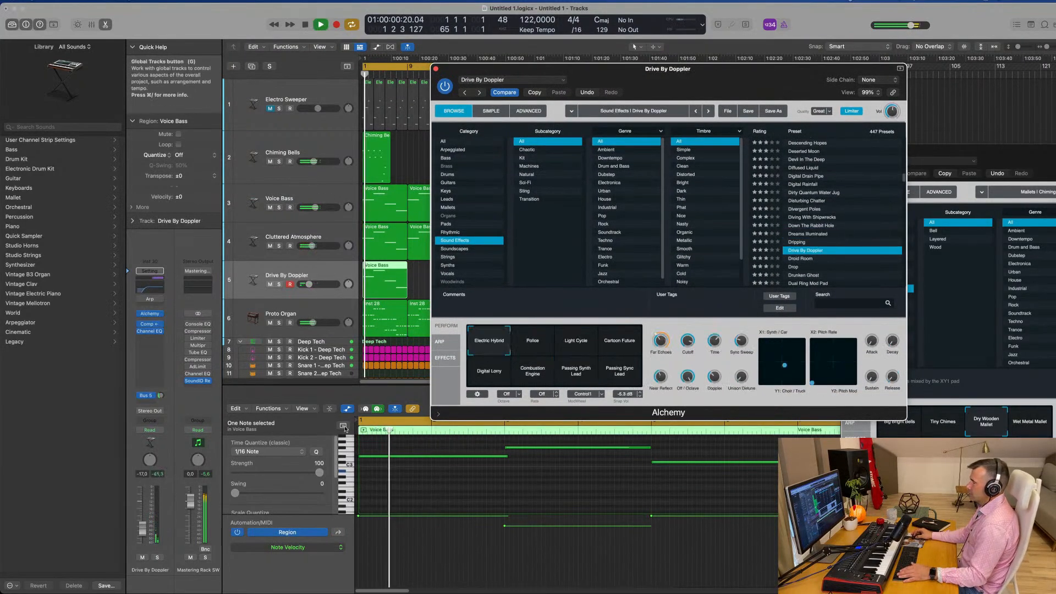
left_click(147, 519)
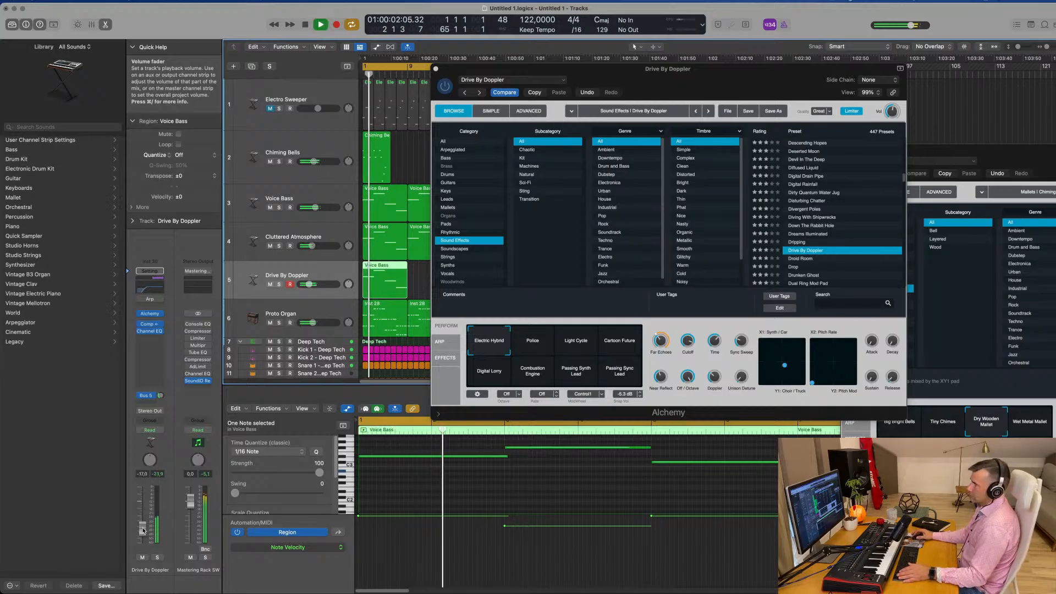
Step: Audition Drive By Doppler's variations from Police through Passing Synth Lead, settle on Passing Sync Lead and close the instrument window
mouse_move(726, 73)
left_mouse_down()
mouse_move(793, 27)
mouse_move(749, 38)
mouse_move(727, 81)
left_mouse_up()
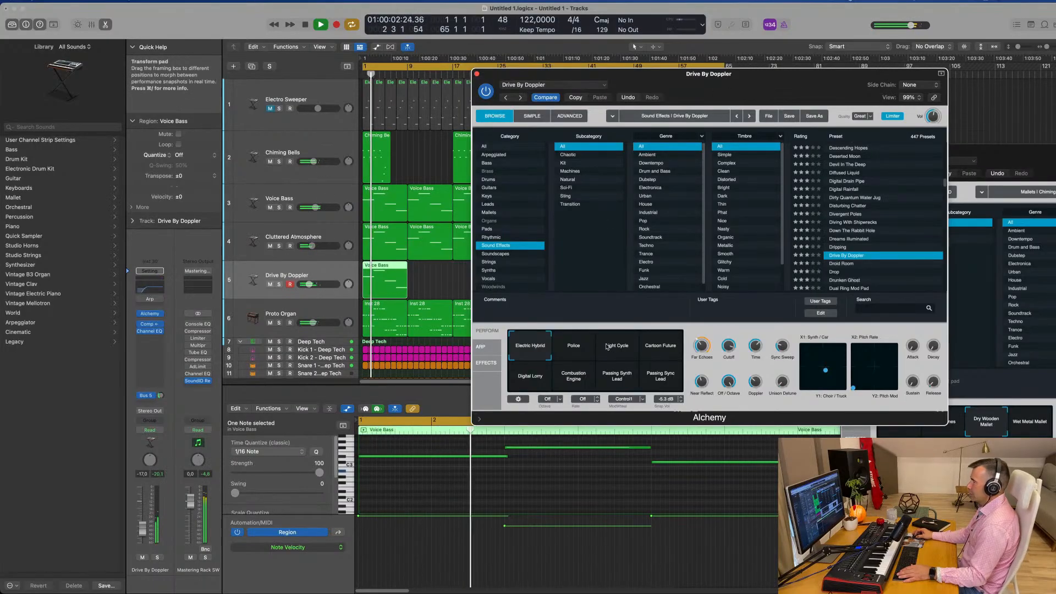
left_click(570, 346)
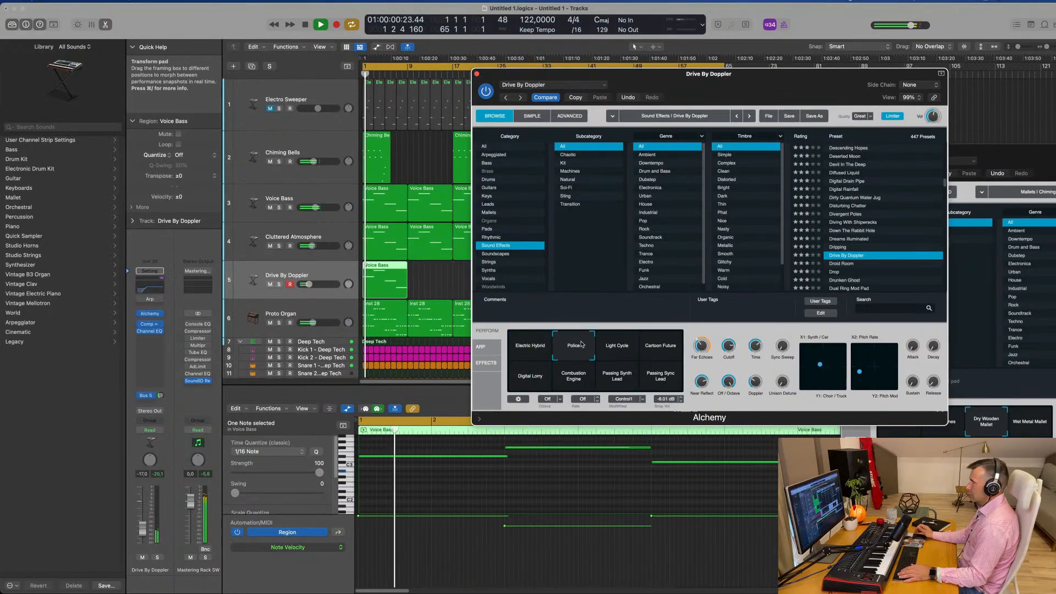
left_click(620, 351)
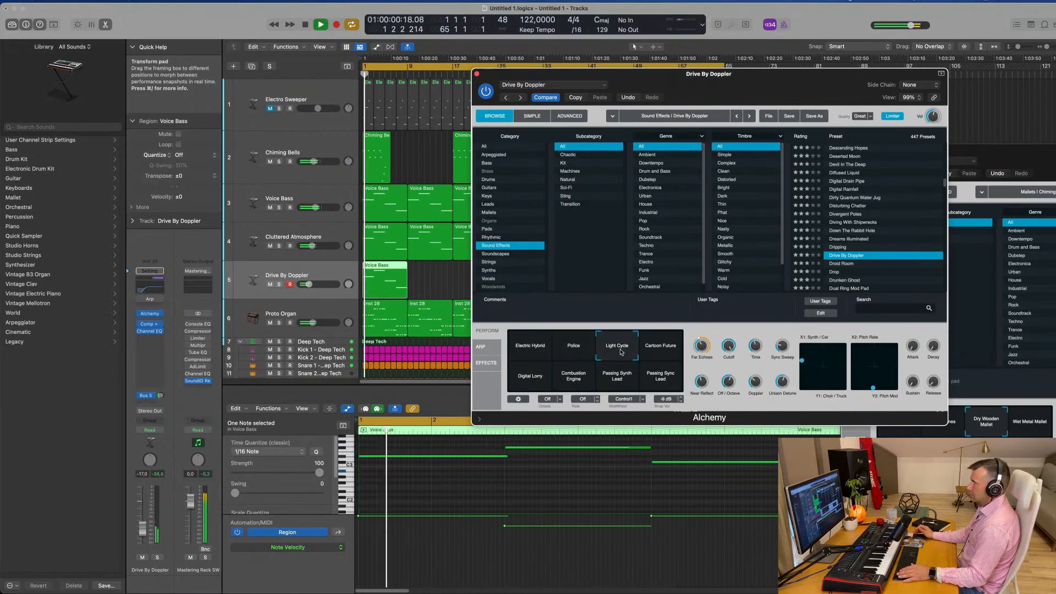
left_click(659, 353)
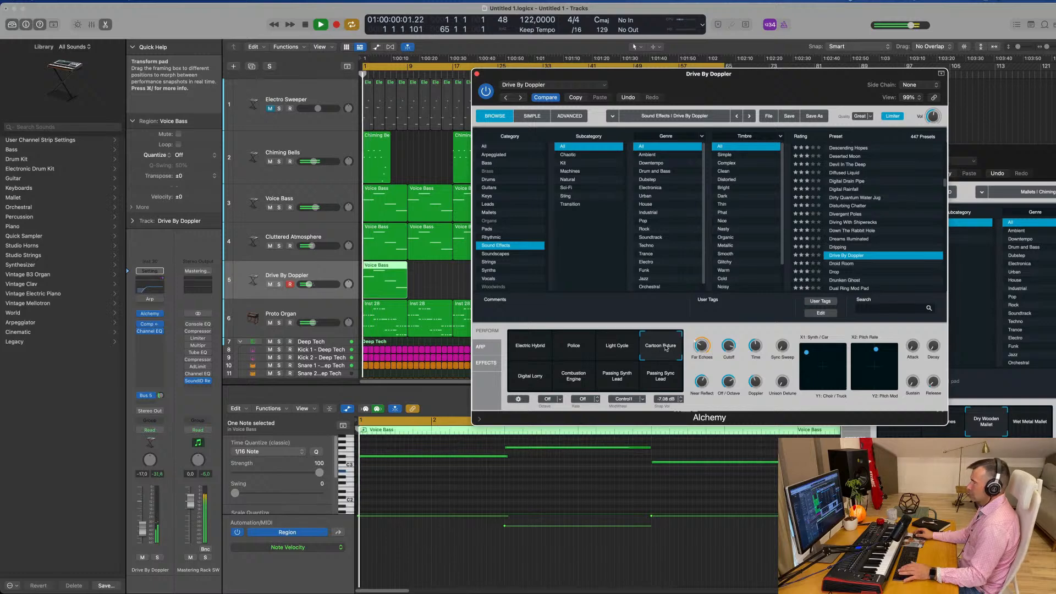
left_click(532, 381)
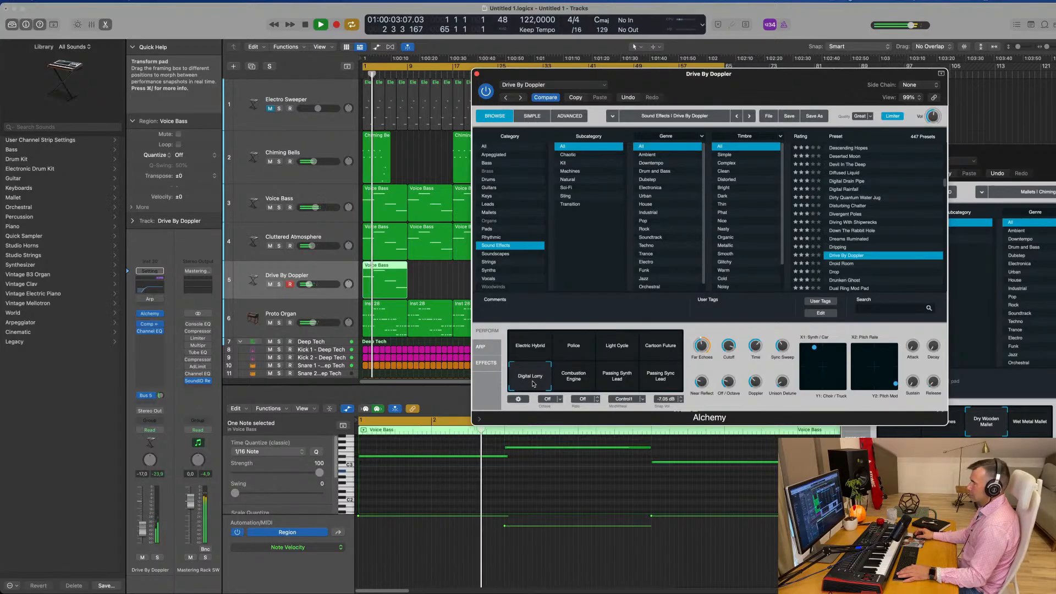
left_click(575, 379)
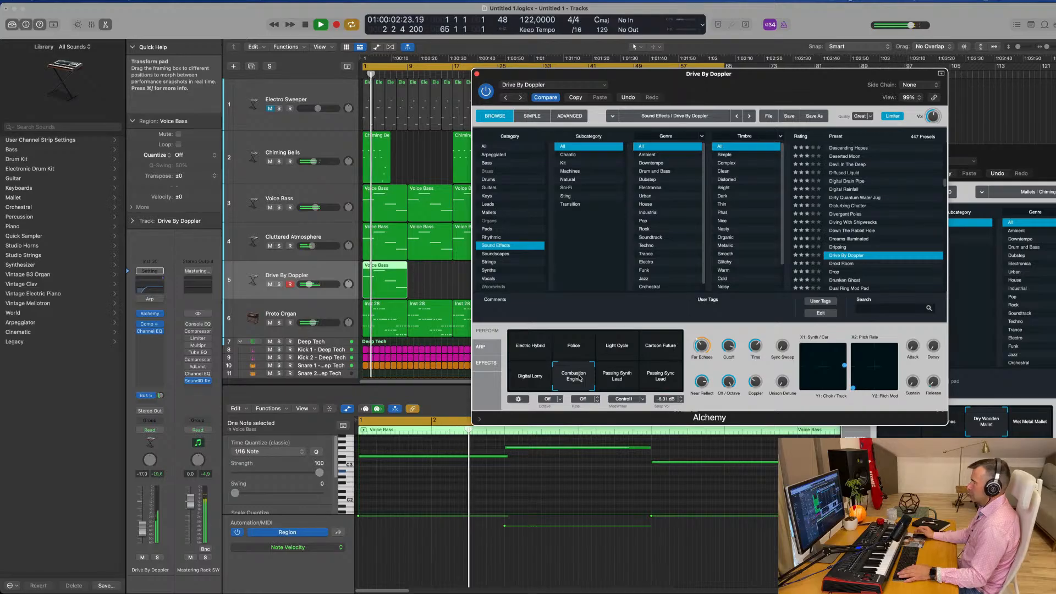
left_click(623, 381)
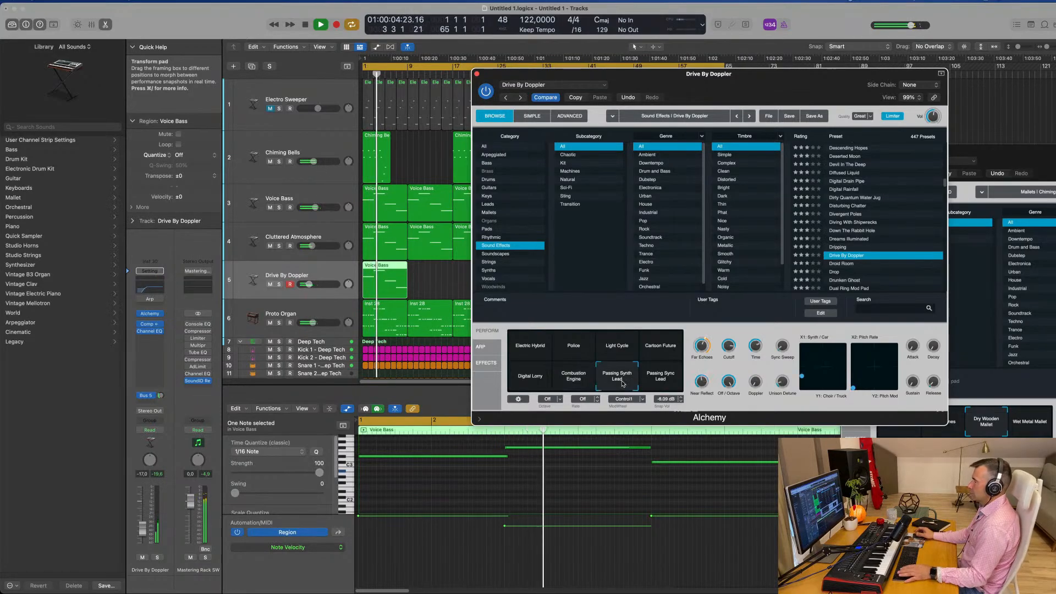
left_click(659, 379)
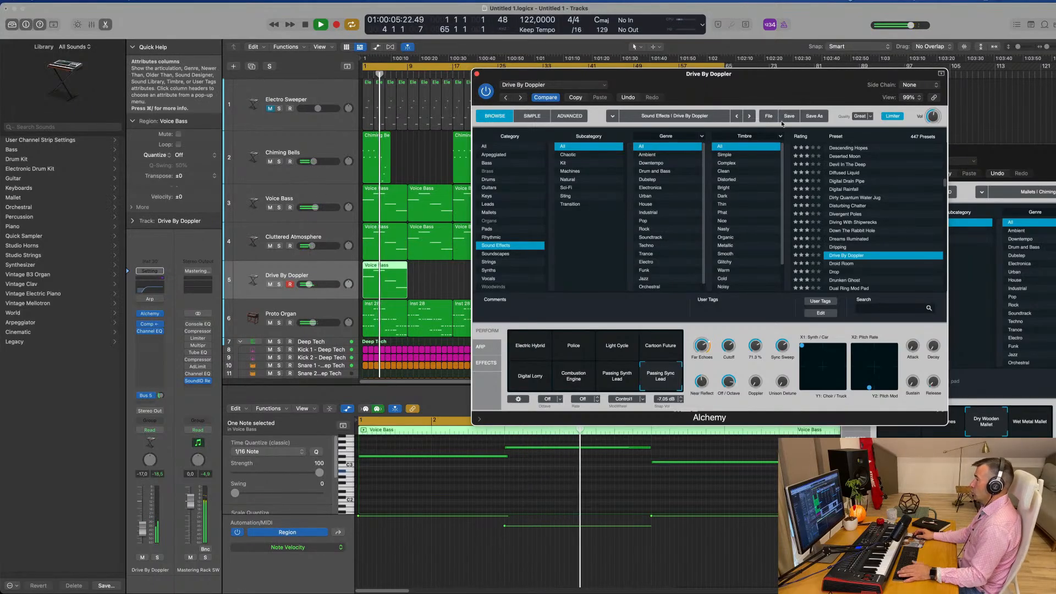
left_click_drag(760, 80, 660, 96)
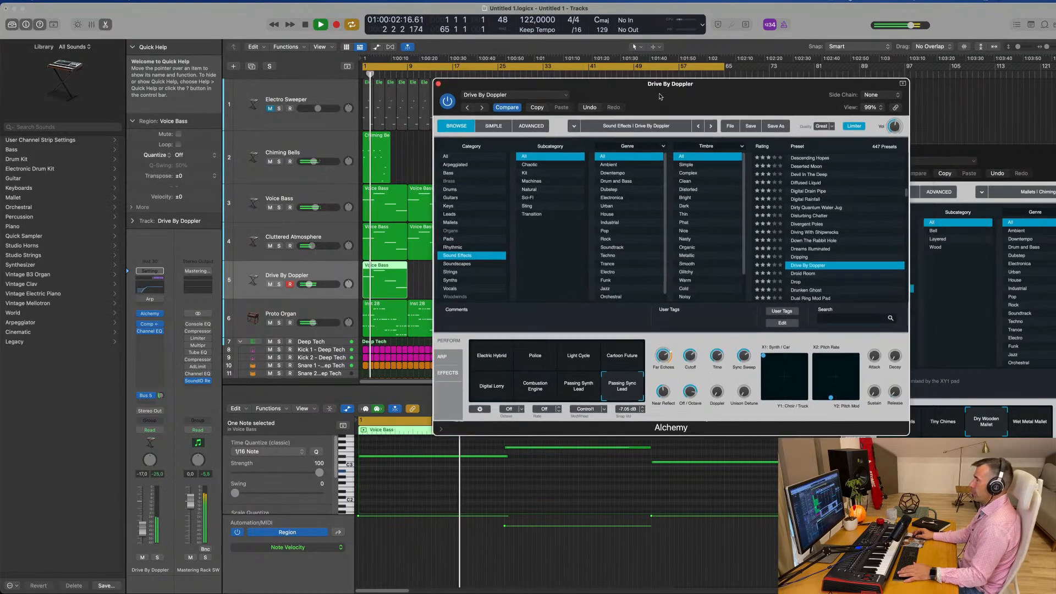
left_click(439, 83)
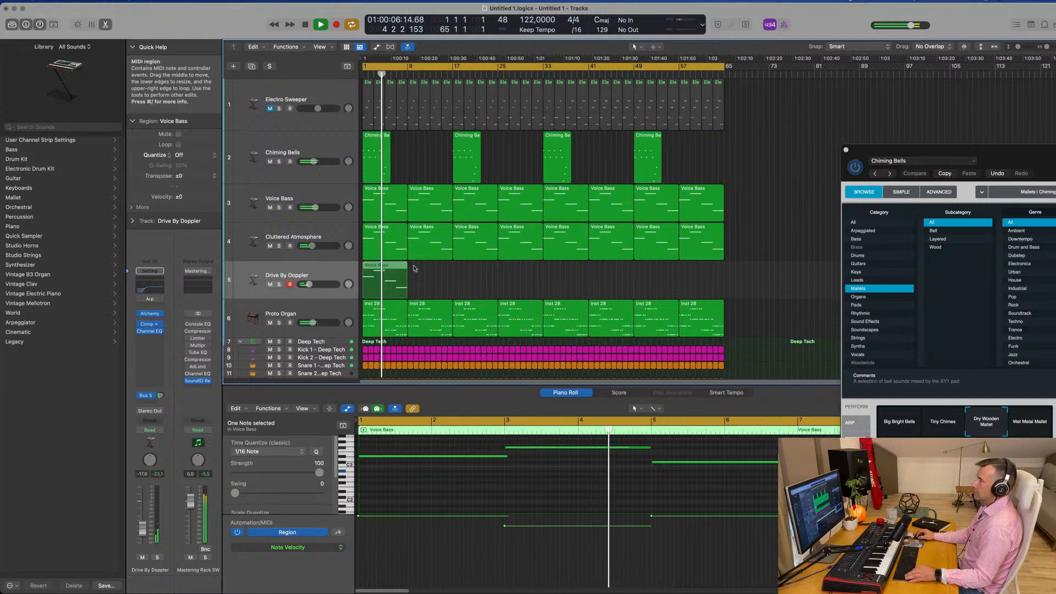
Step: Copy the Voice Bass region on the Drive By Doppler track to bar 9 and listen to it in the mix
left_click_drag(389, 270, 434, 271)
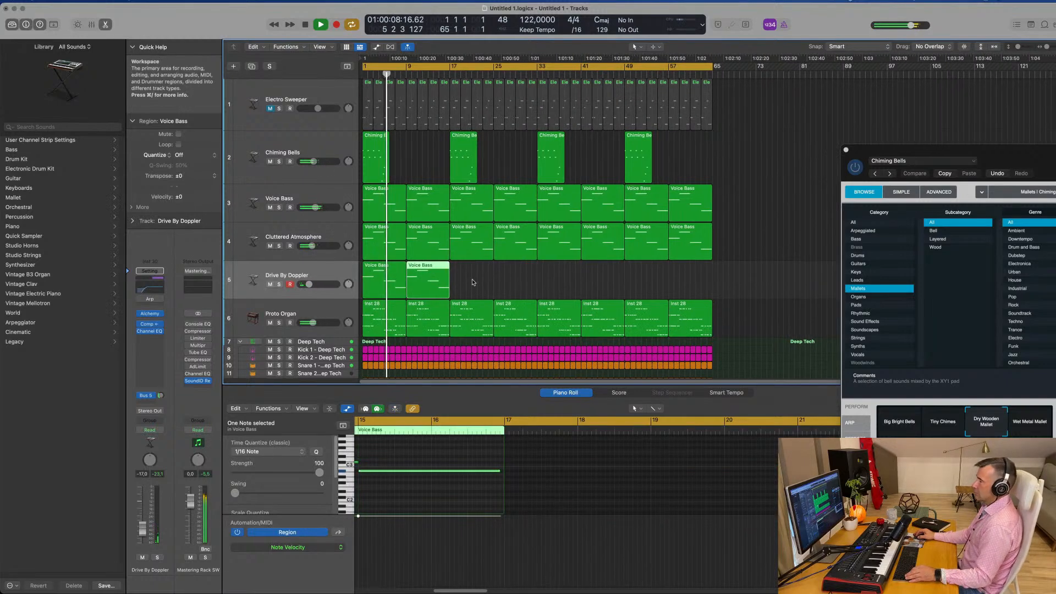
scroll(471, 282, "up", 3)
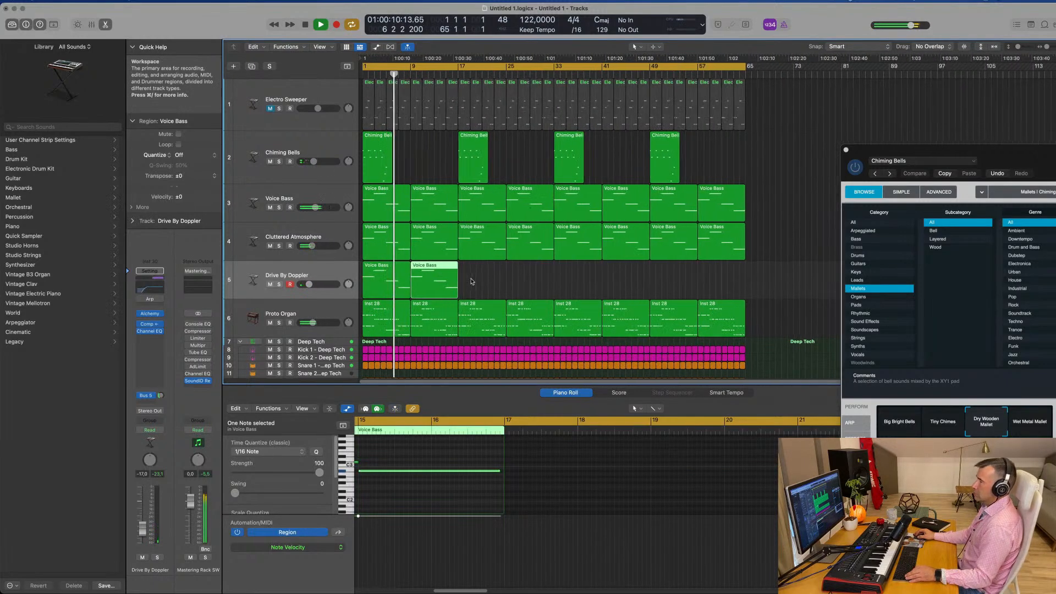
scroll(480, 279, "down", 2)
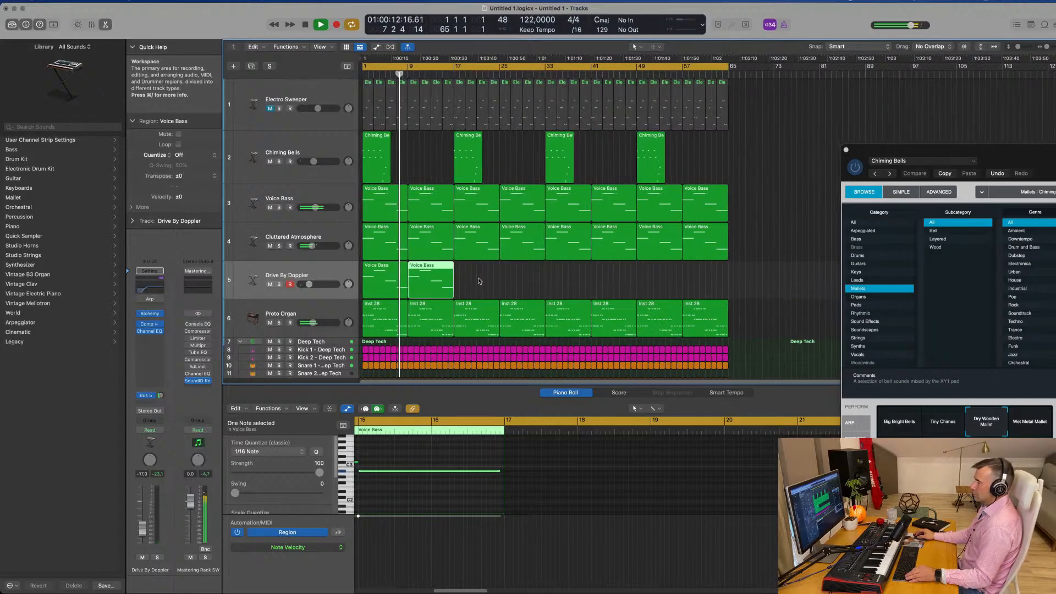
left_click(478, 281)
scroll(479, 280, "up", 1)
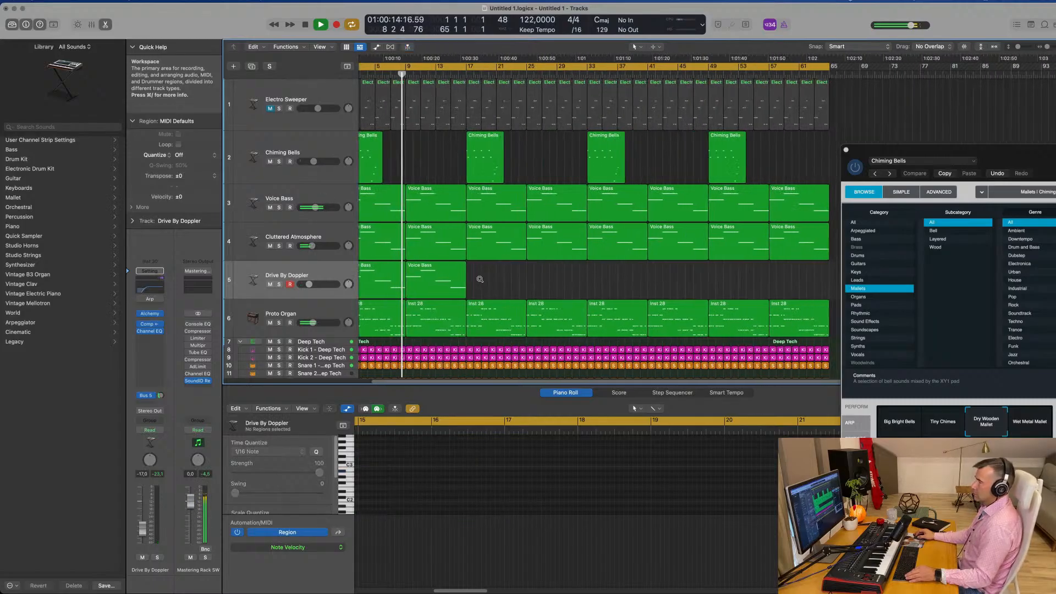
scroll(480, 279, "down", 2)
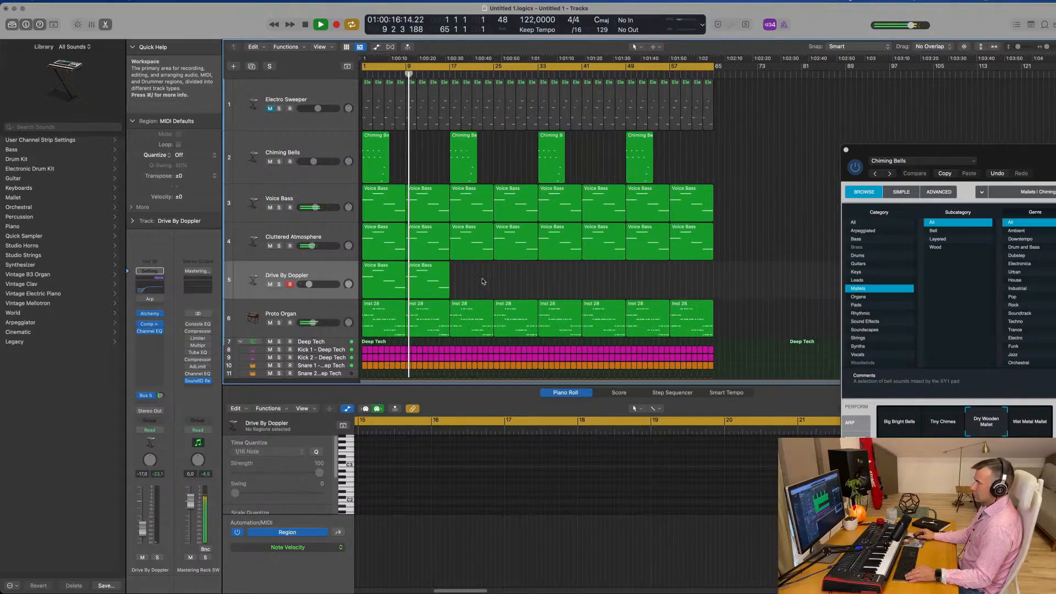
scroll(481, 280, "up", 2)
scroll(495, 277, "down", 2)
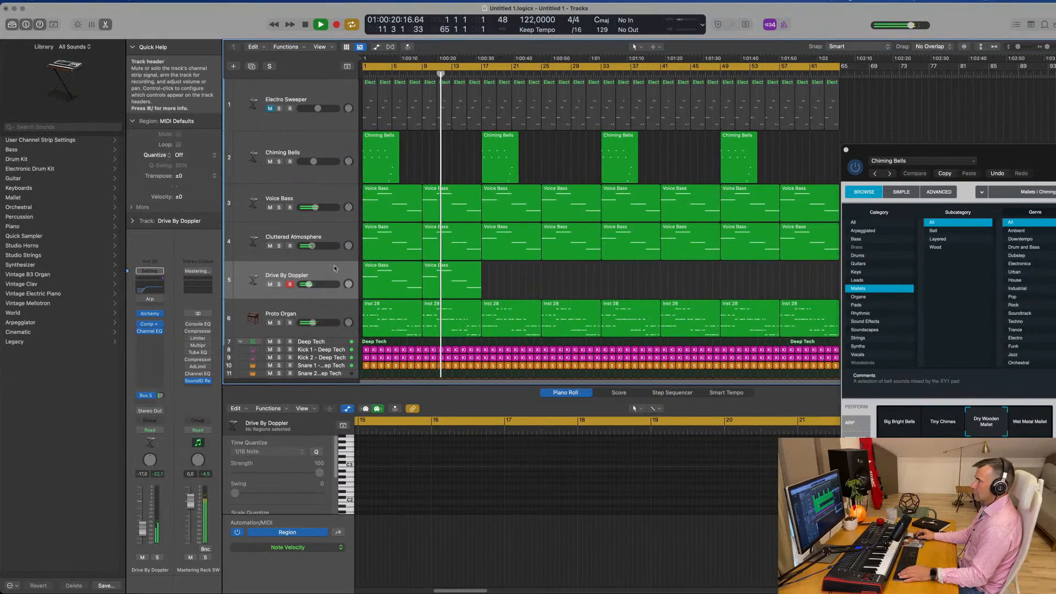
Step: Open the Drive By Doppler instrument and inspect its two regions' notes while replaying them from bar 1
left_click(291, 276)
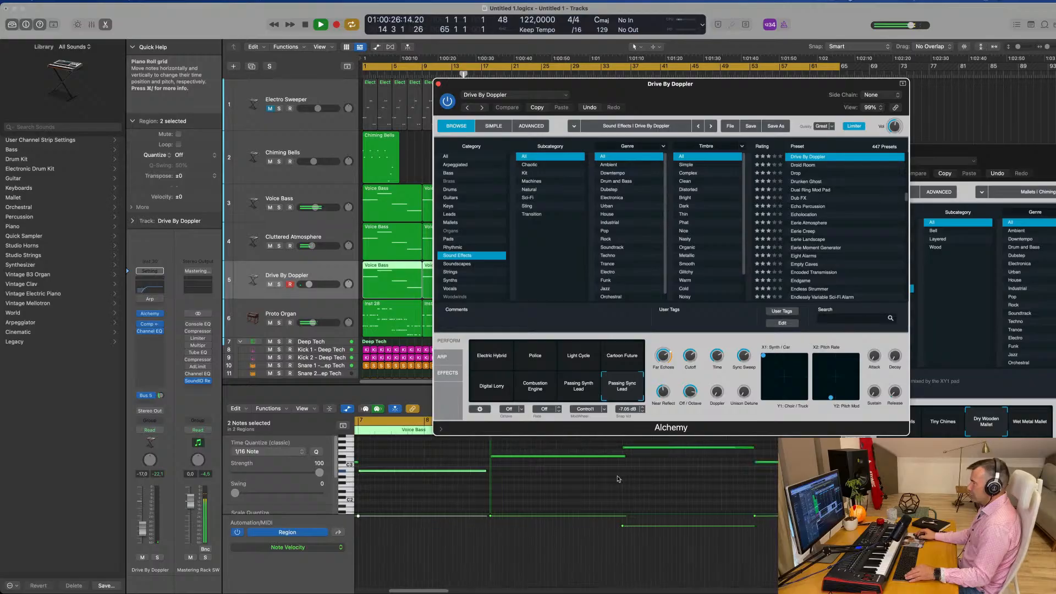
scroll(617, 480, "down", 2)
left_click(587, 483)
key("space")
scroll(485, 461, "left", 8)
scroll(474, 460, "down", 2)
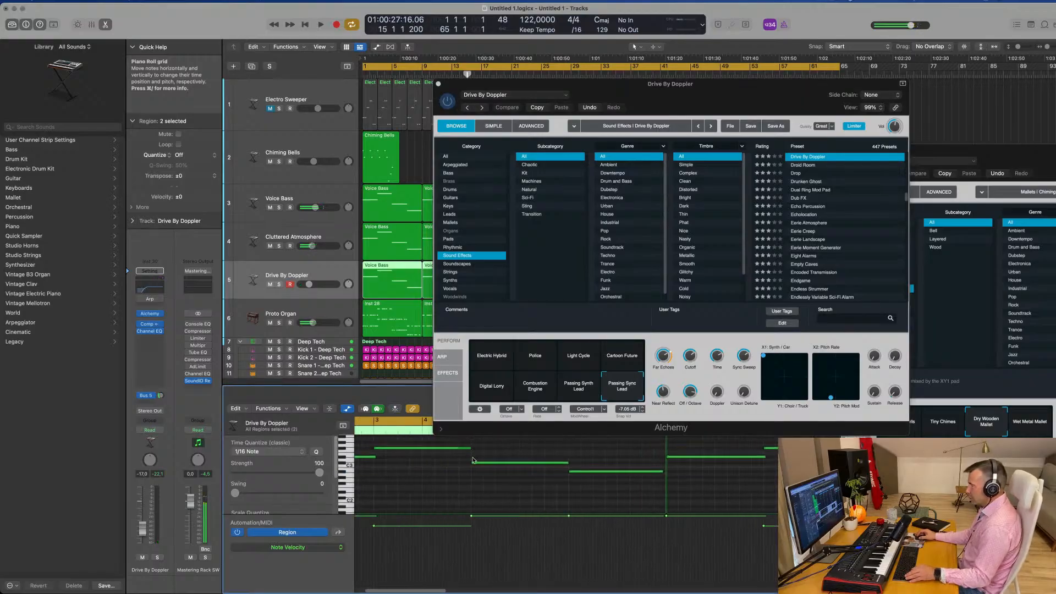
left_click(371, 457)
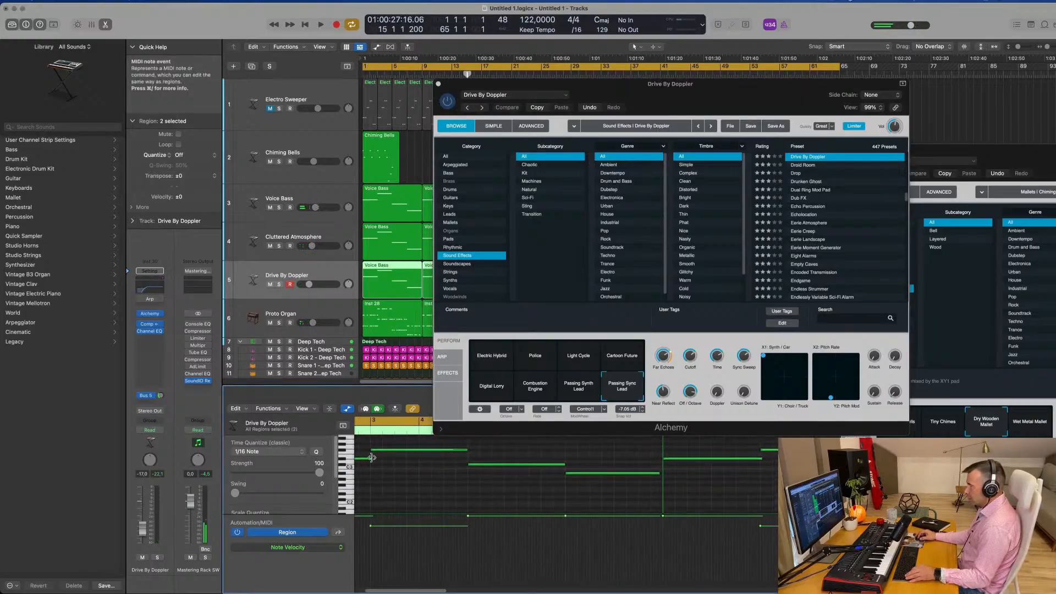
key("Return")
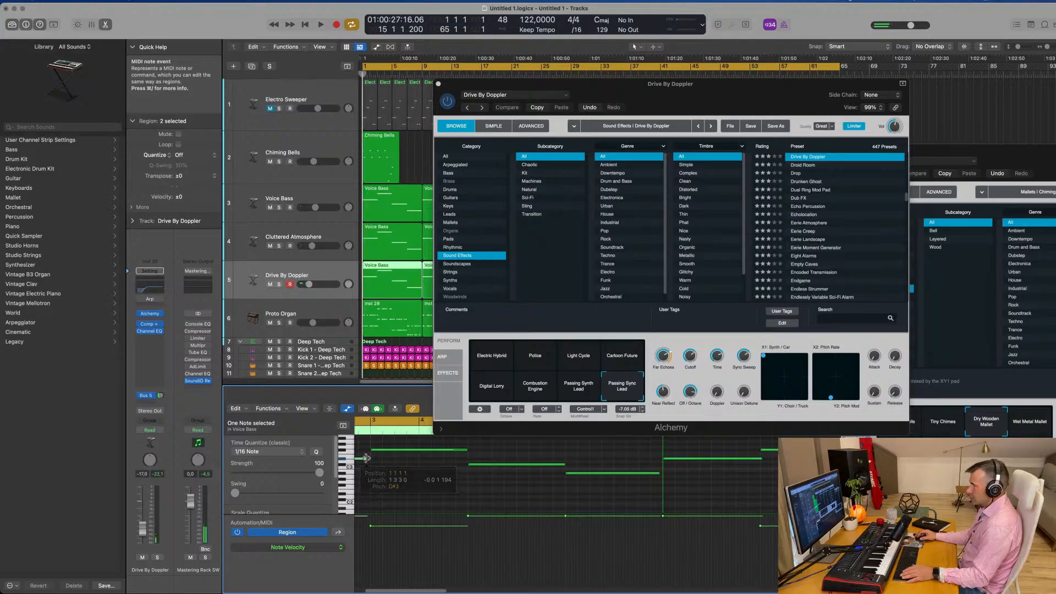
key("space")
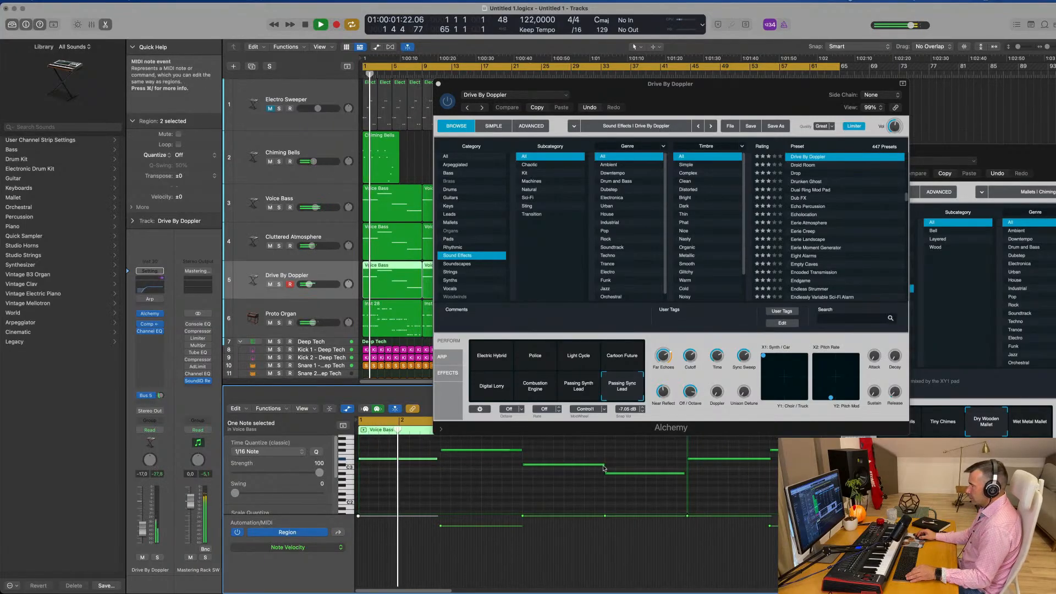
left_click(671, 474)
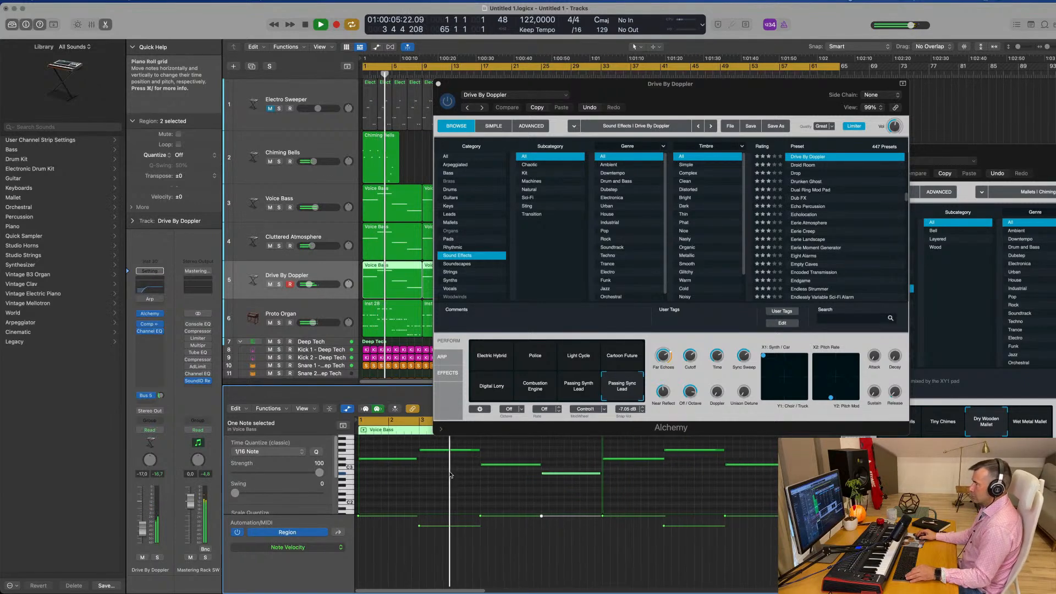
key("space")
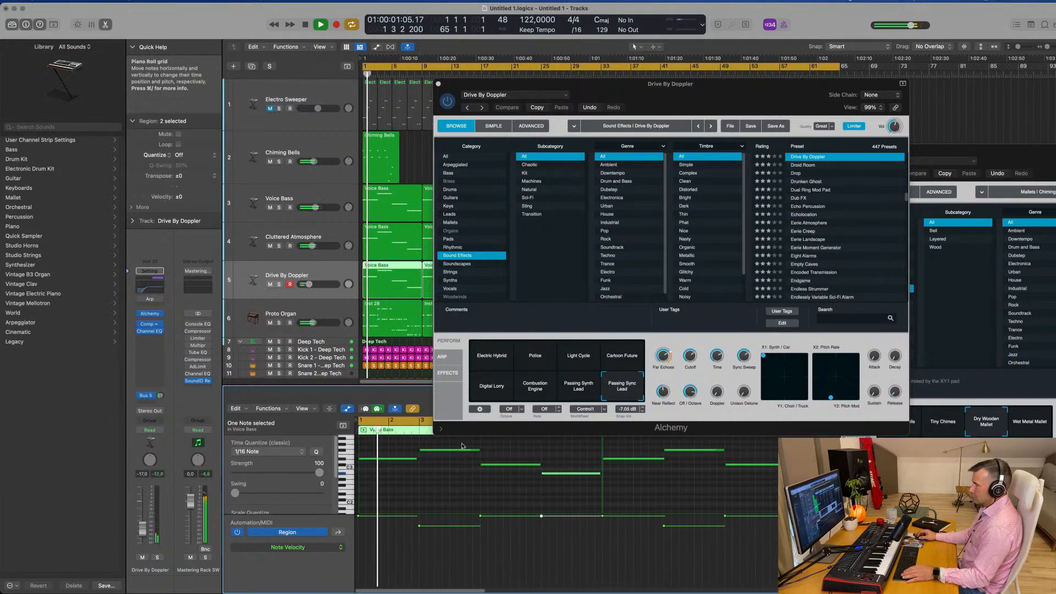
Step: Delete the second, third and fourth notes of the first Drive By Doppler region and extend its first note to four bars
left_click_drag(462, 443, 453, 474)
key("Delete")
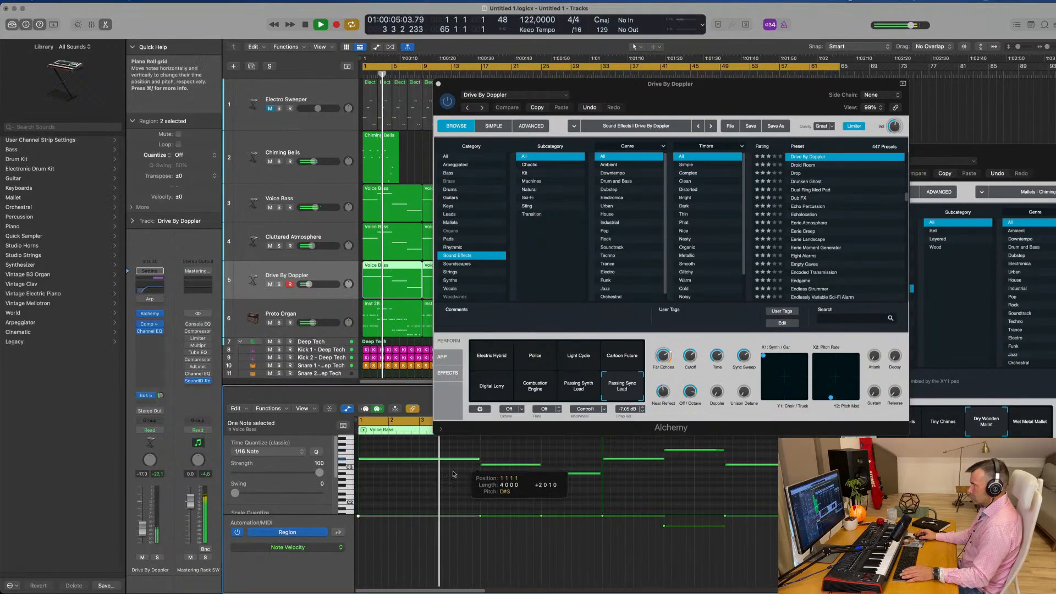
left_click(498, 465)
key("Delete")
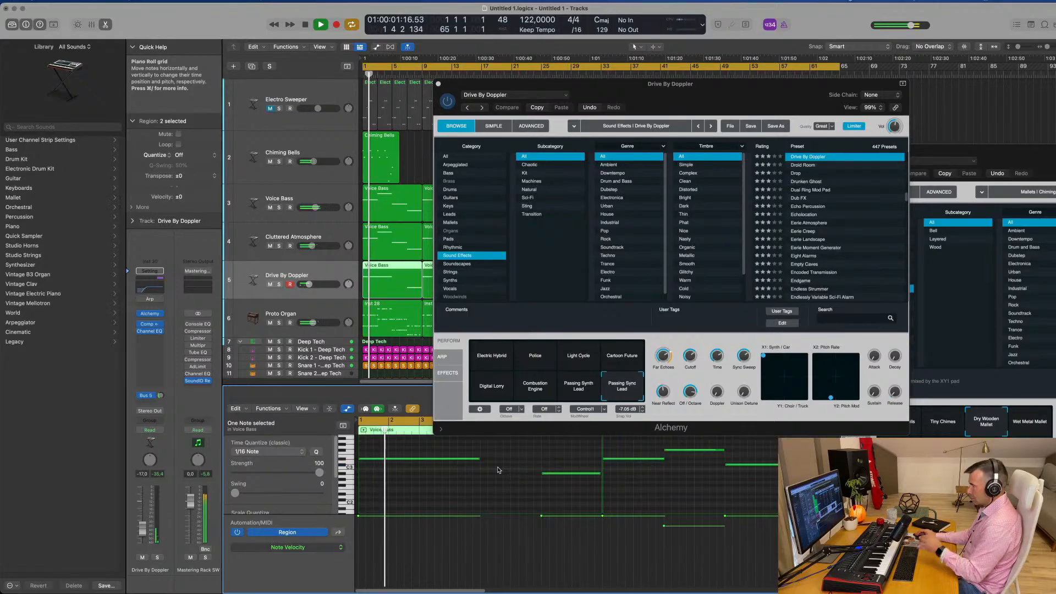
scroll(480, 461, "left", 1)
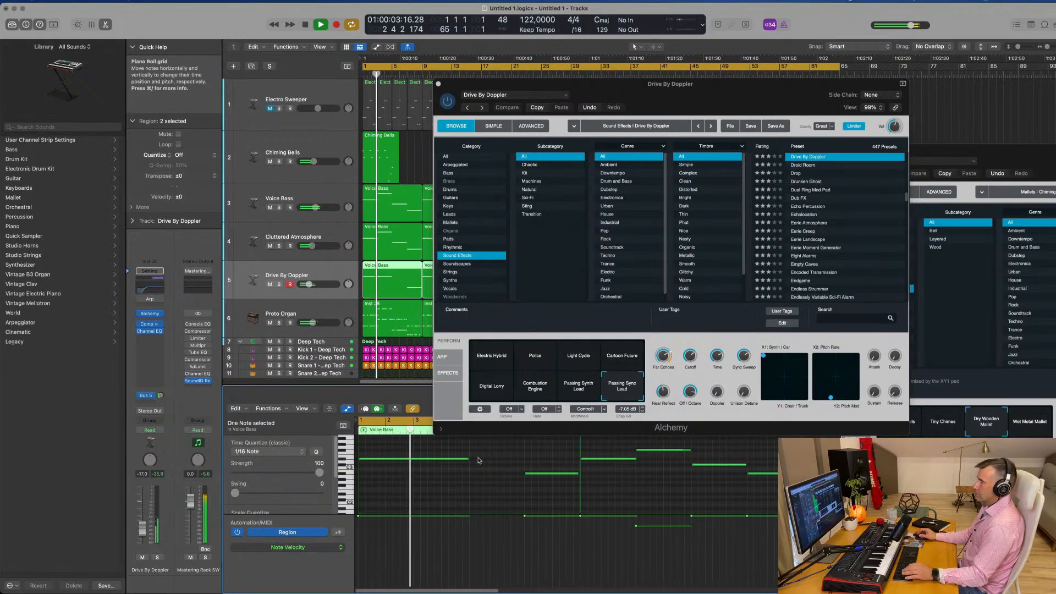
scroll(478, 458, "left", 1)
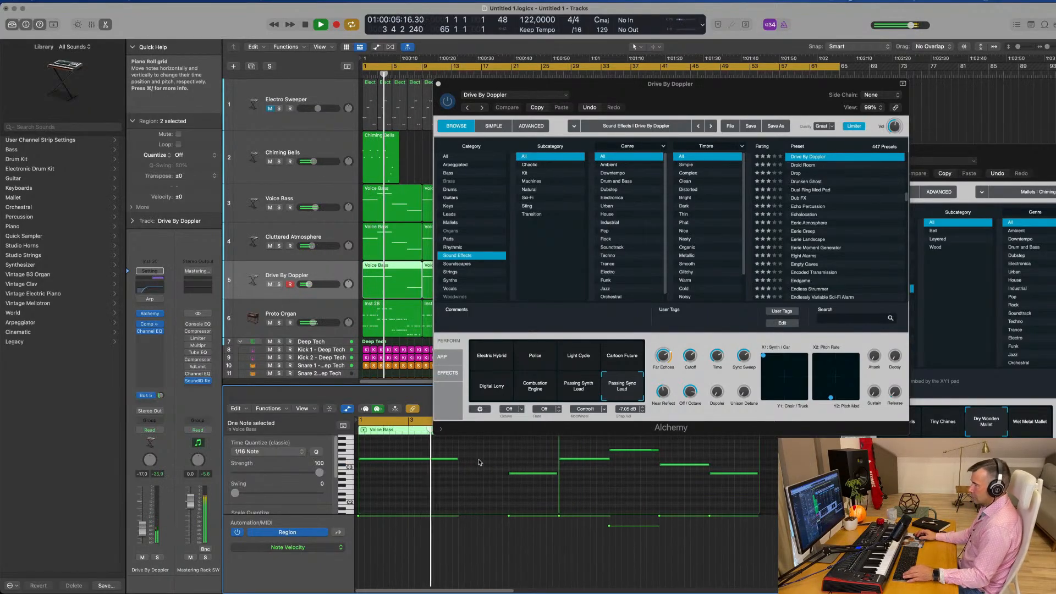
left_click_drag(500, 454, 517, 475)
key("Delete")
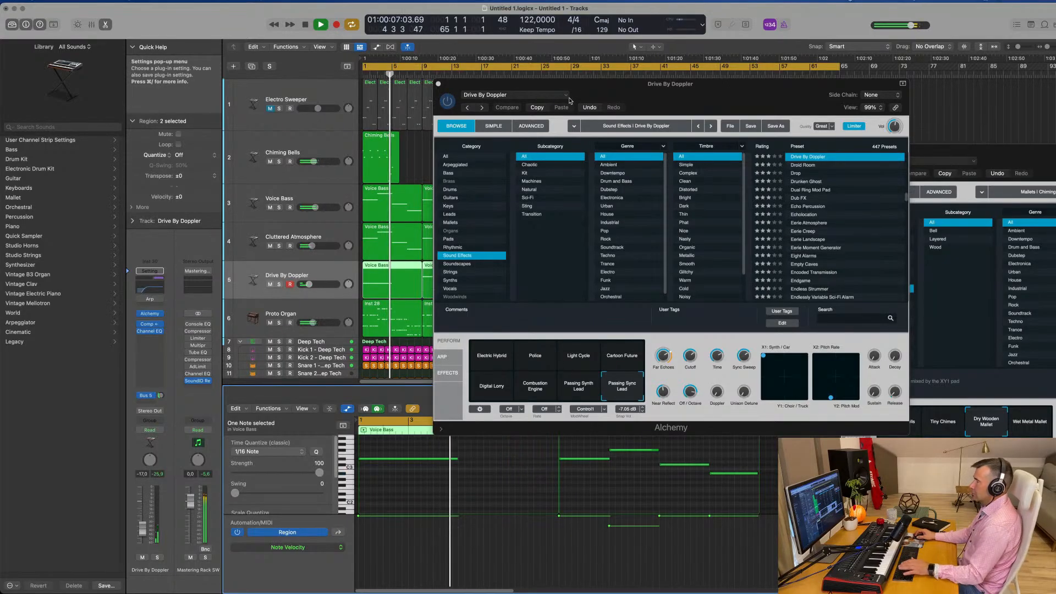
Step: Close the instrument window and replace the Drive By Doppler region at bar 9 with a copy of the single-note region
left_click(438, 84)
left_click(457, 282)
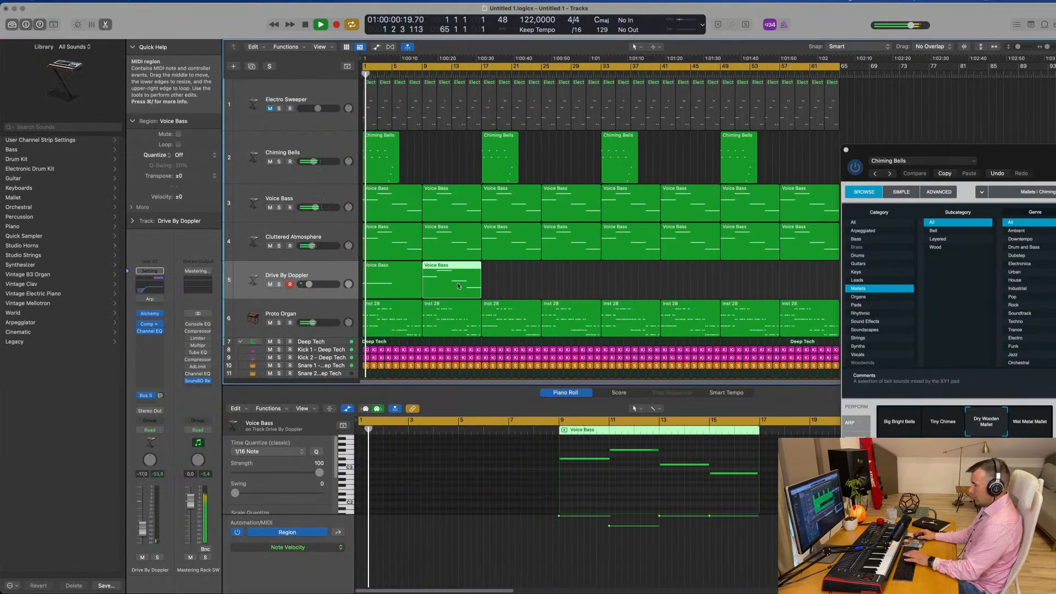
key("Delete")
left_click(393, 281)
key("space")
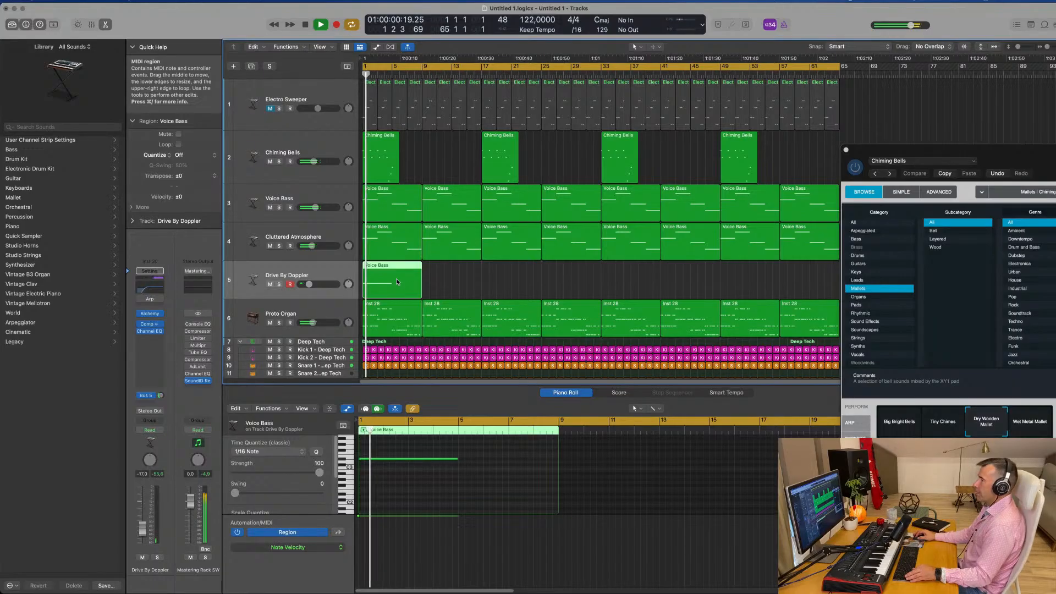
left_click_drag(393, 281, 449, 281)
key("space")
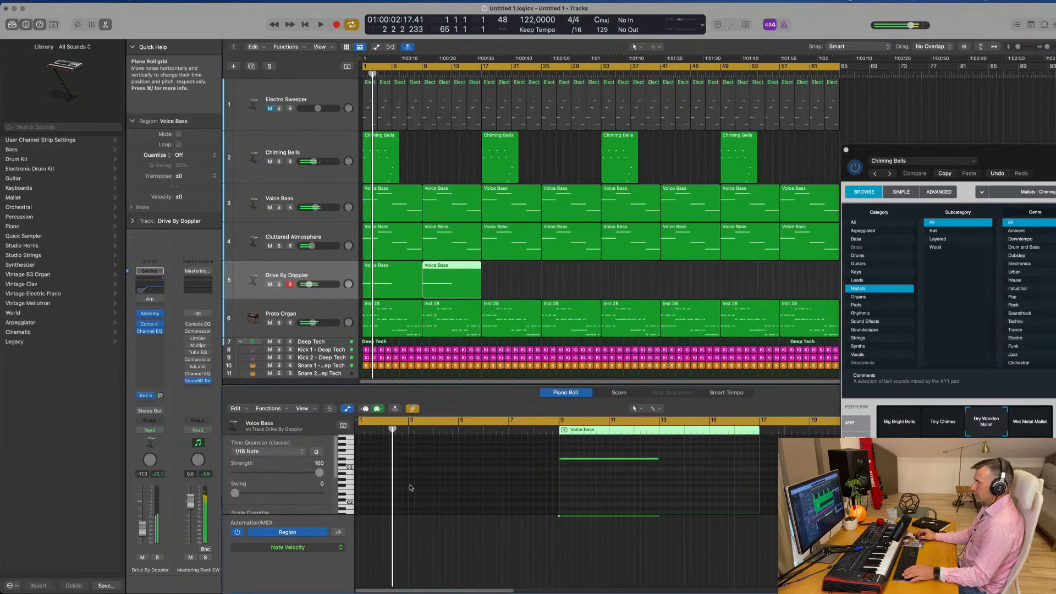
Step: Lower the note in the first Drive By Doppler region by one octave and play the mix from the start
key("Left")
left_click(403, 459)
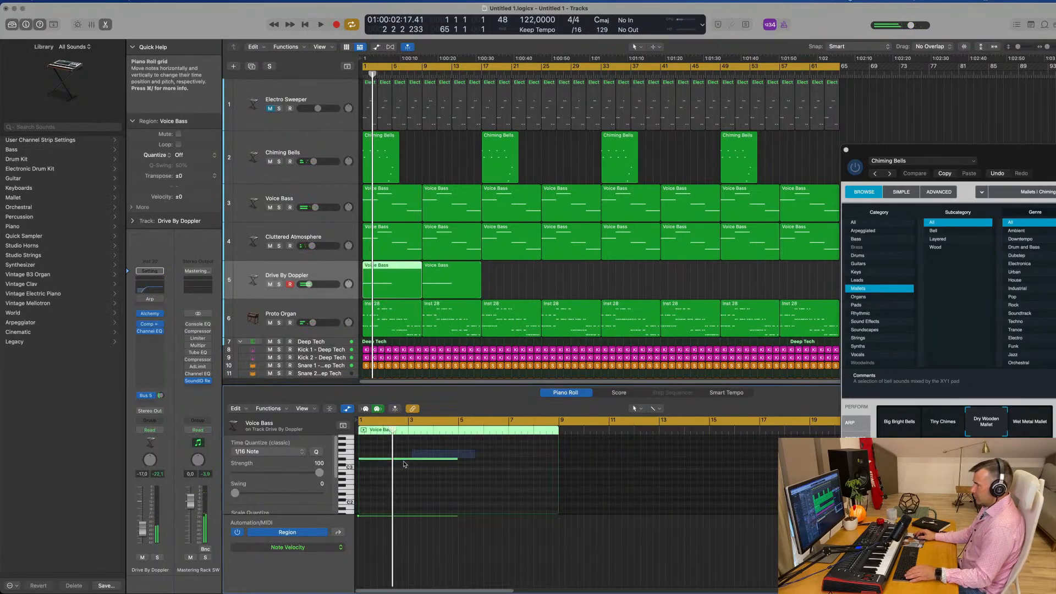
key("space")
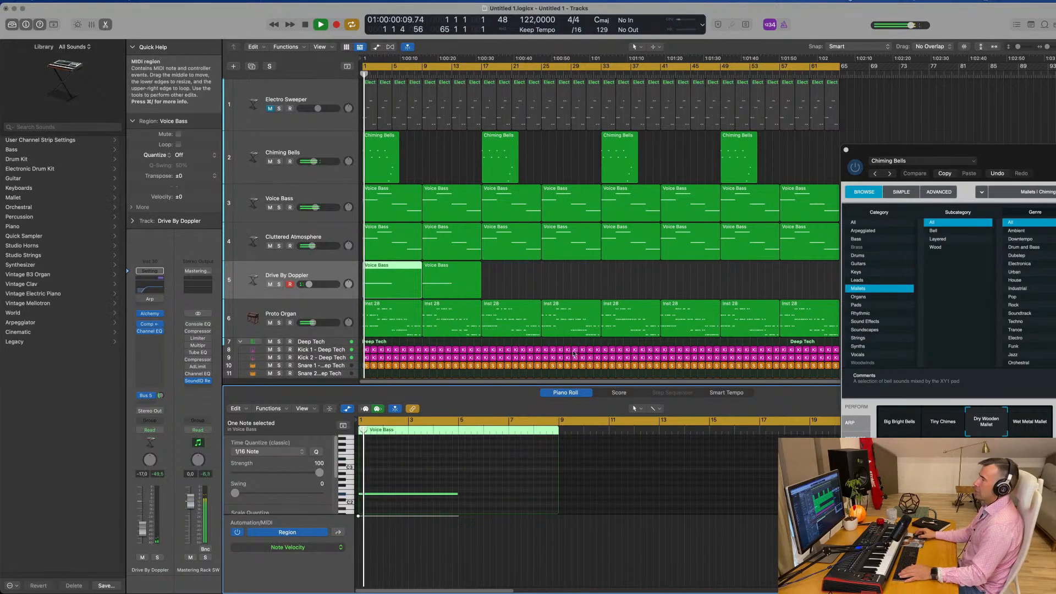
key("super+Right")
key("super+Right")
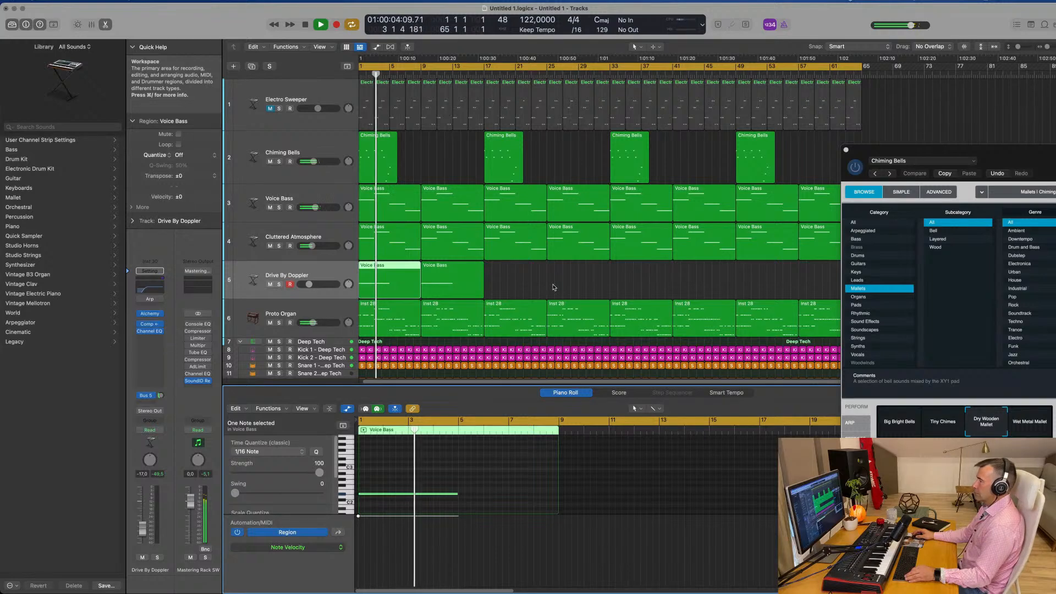
key("space")
key("space")
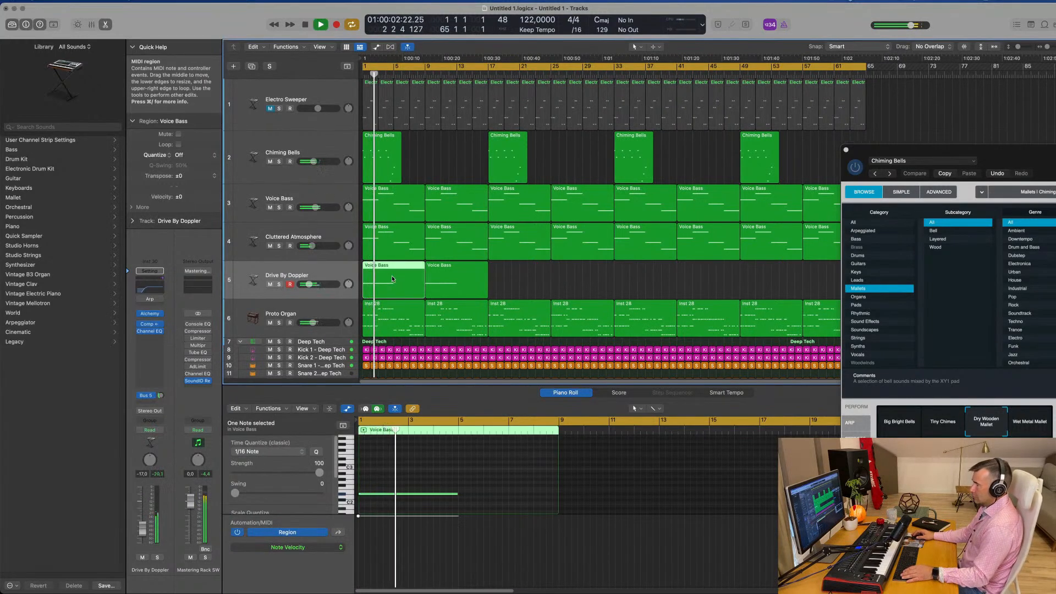
Step: Replay from bar 1, lower the Drive By Doppler track to -18 dB and set its Alchemy Unison Detune to about 8%
key("Return")
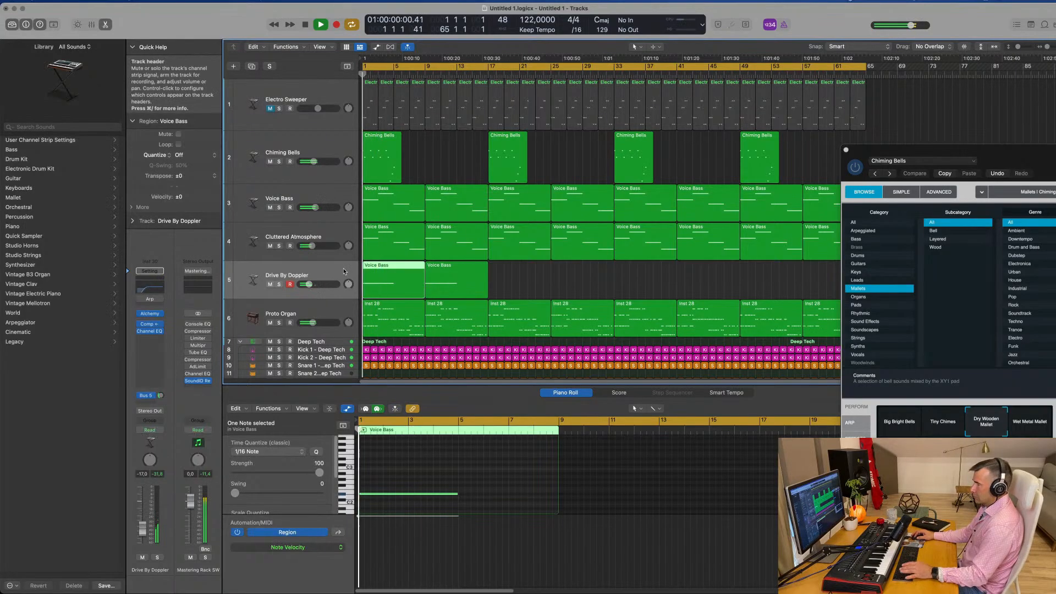
left_click(309, 285)
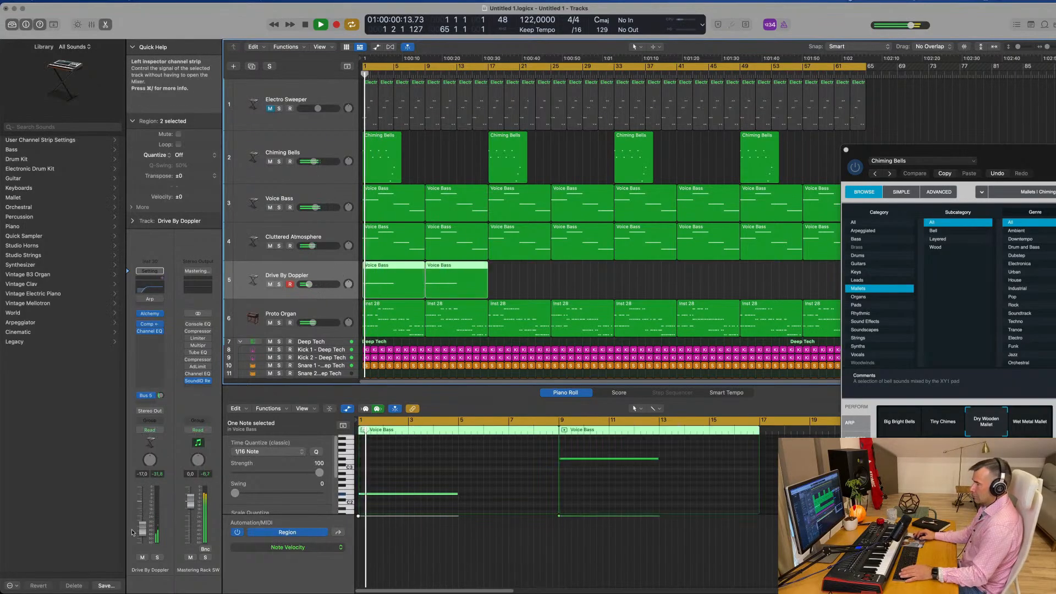
left_click(154, 315)
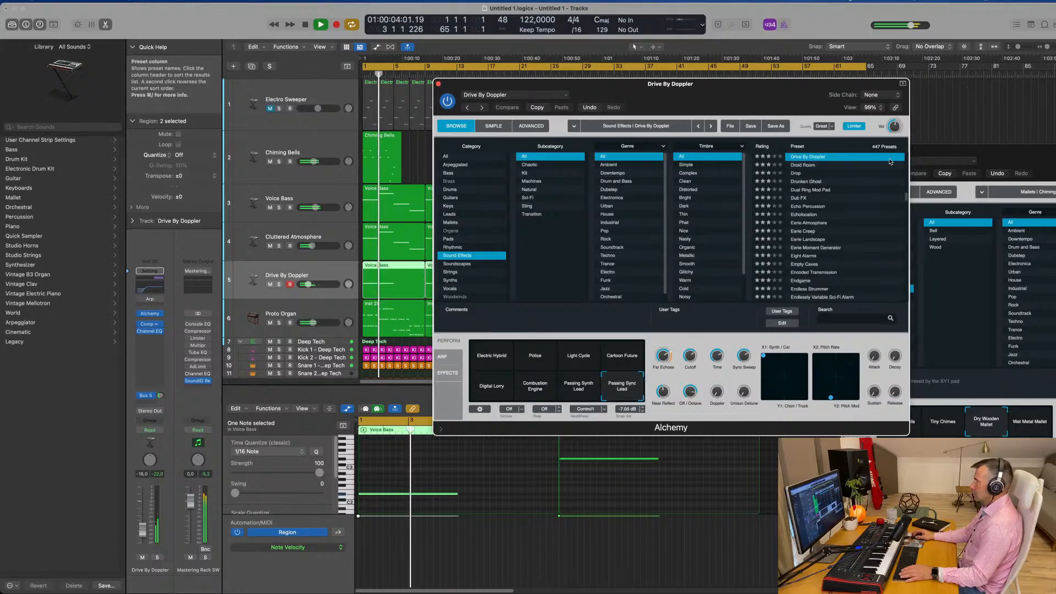
left_click_drag(720, 93, 702, 128)
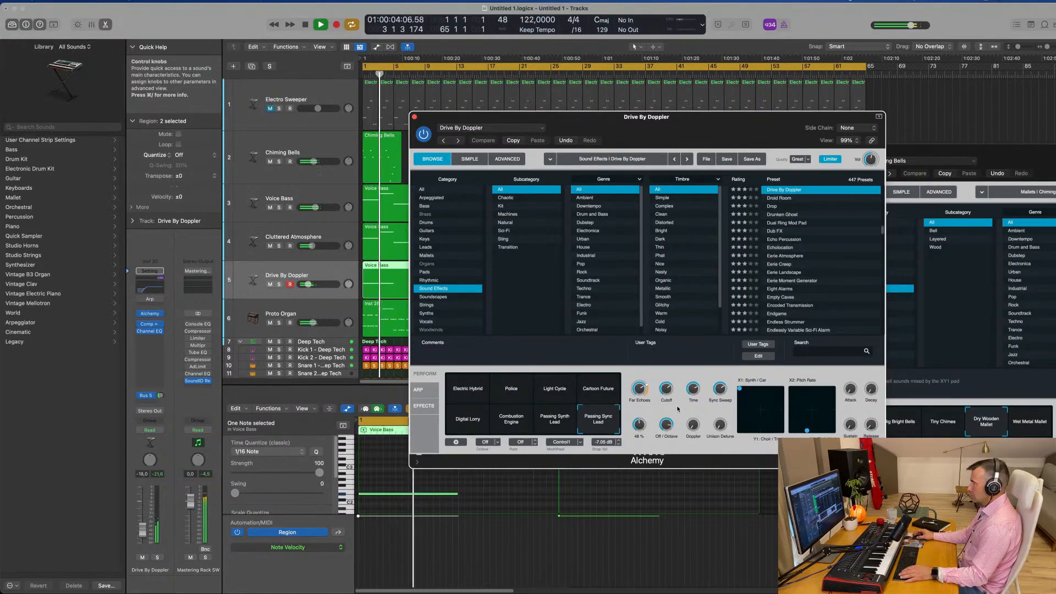
left_click_drag(694, 389, 696, 387)
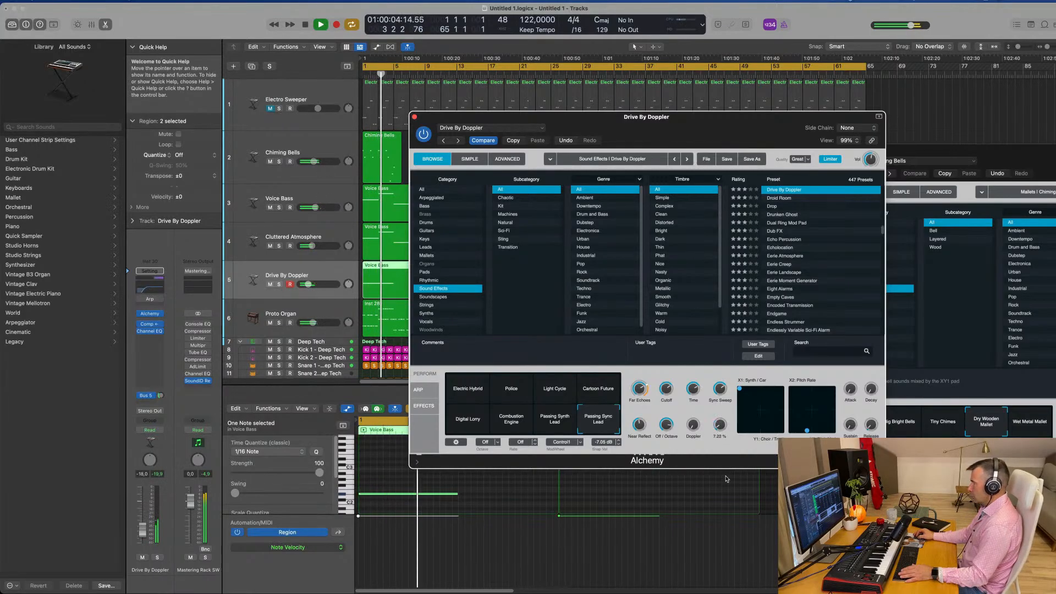
mouse_move(717, 430)
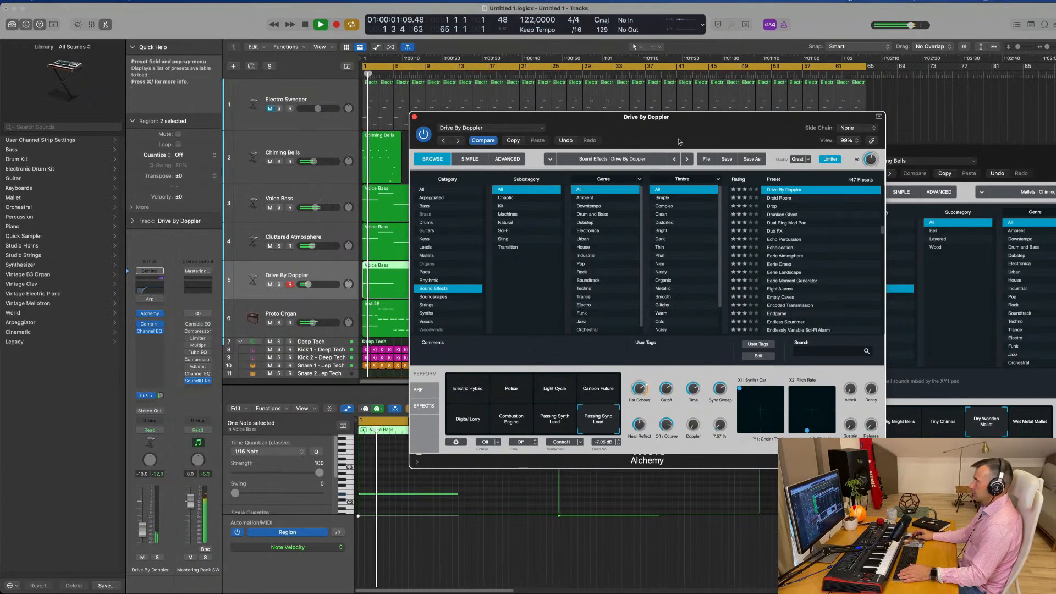
left_click_drag(701, 126, 748, 127)
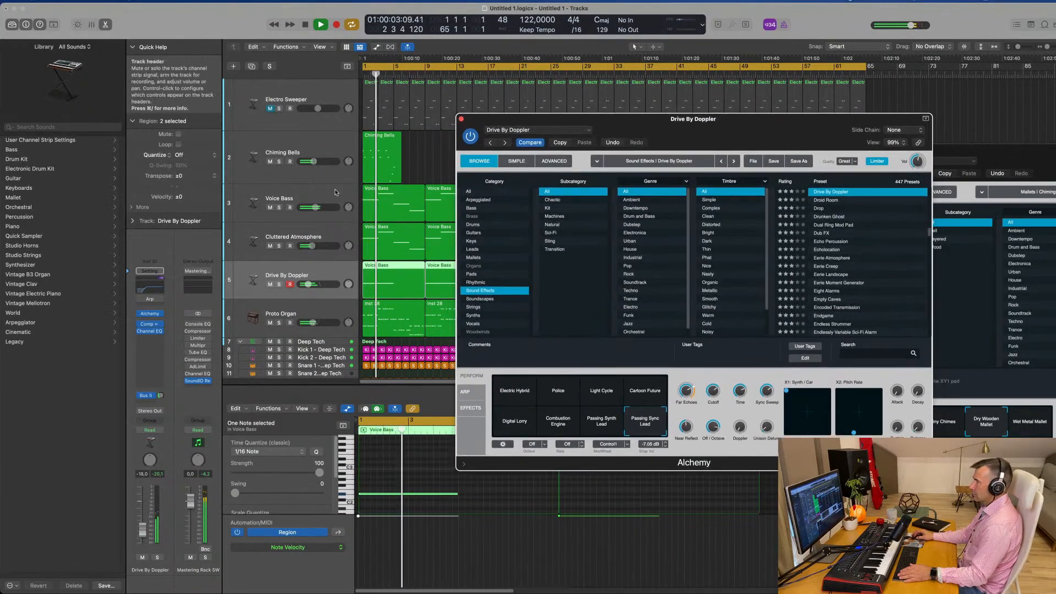
Step: Lower the Drive By Doppler track to -19.5 dB and add a Bus 1 Delay send at about -6.1 dB
left_click_drag(306, 286, 304, 286)
key("Return")
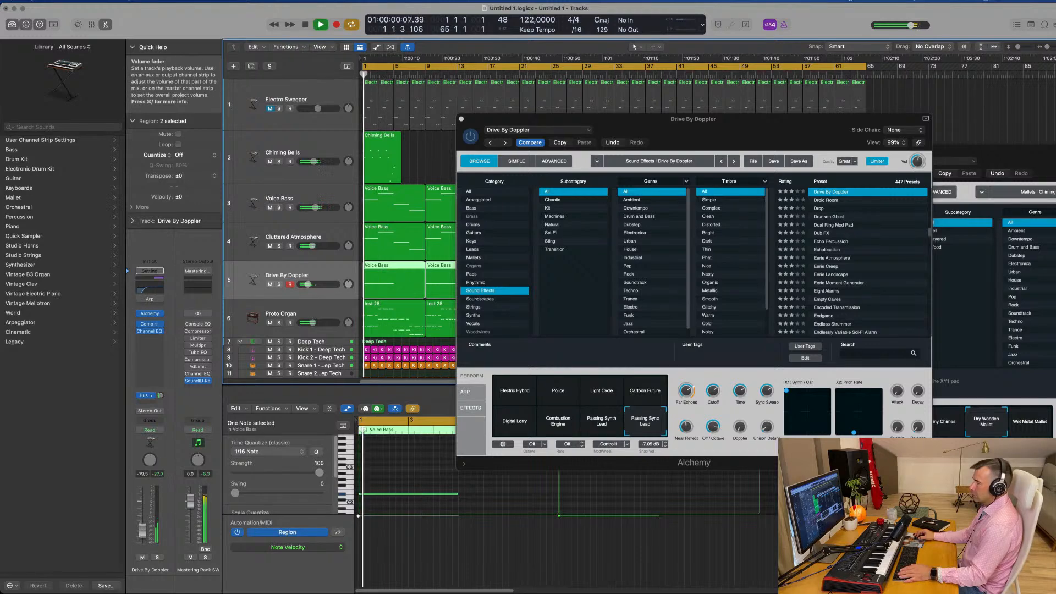
left_click_drag(161, 396, 152, 408)
left_click(148, 396)
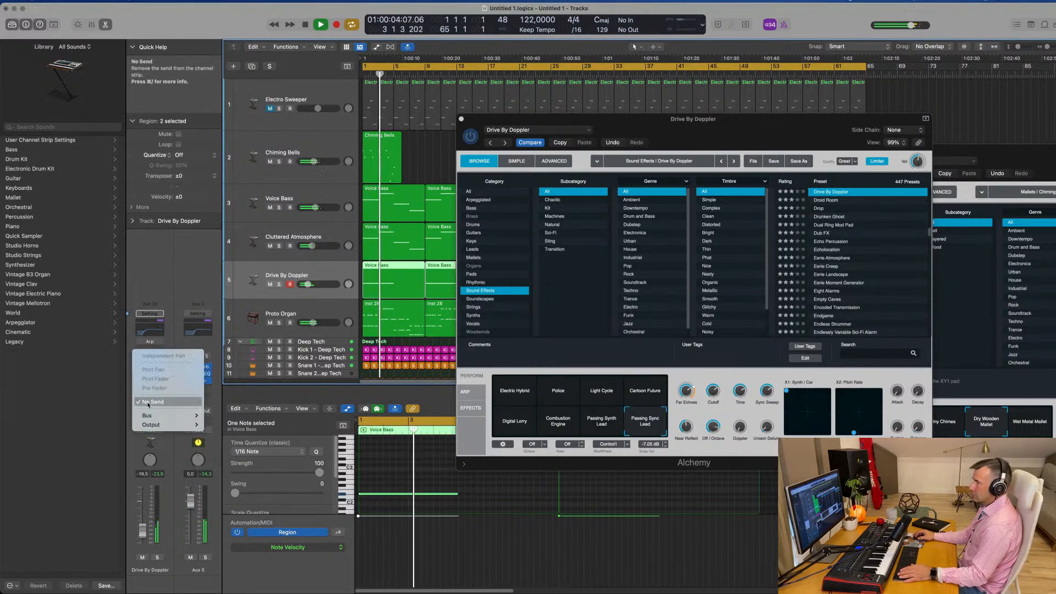
mouse_move(147, 415)
mouse_move(269, 248)
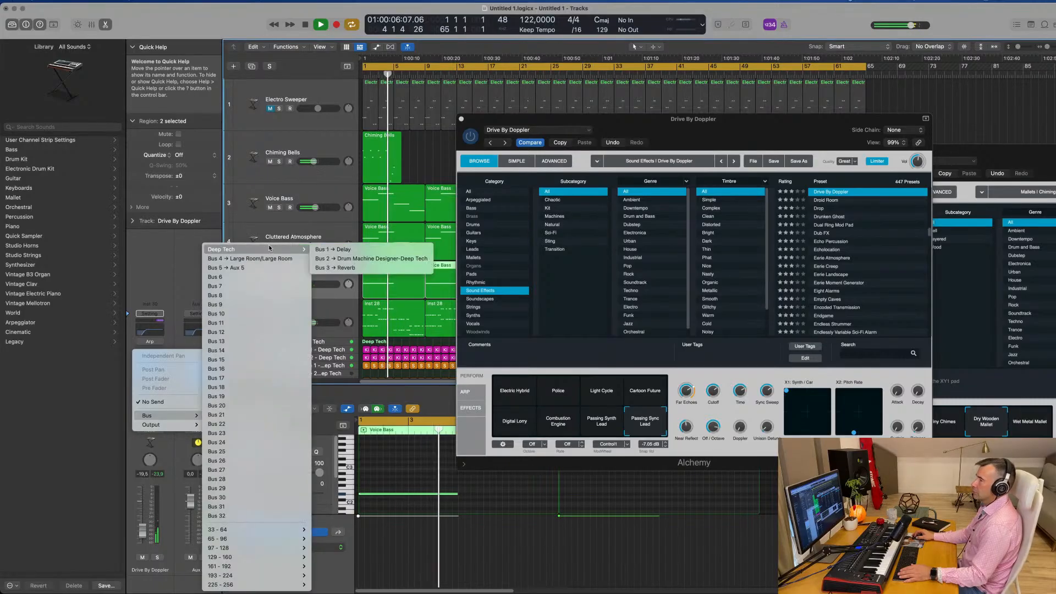
left_click(353, 250)
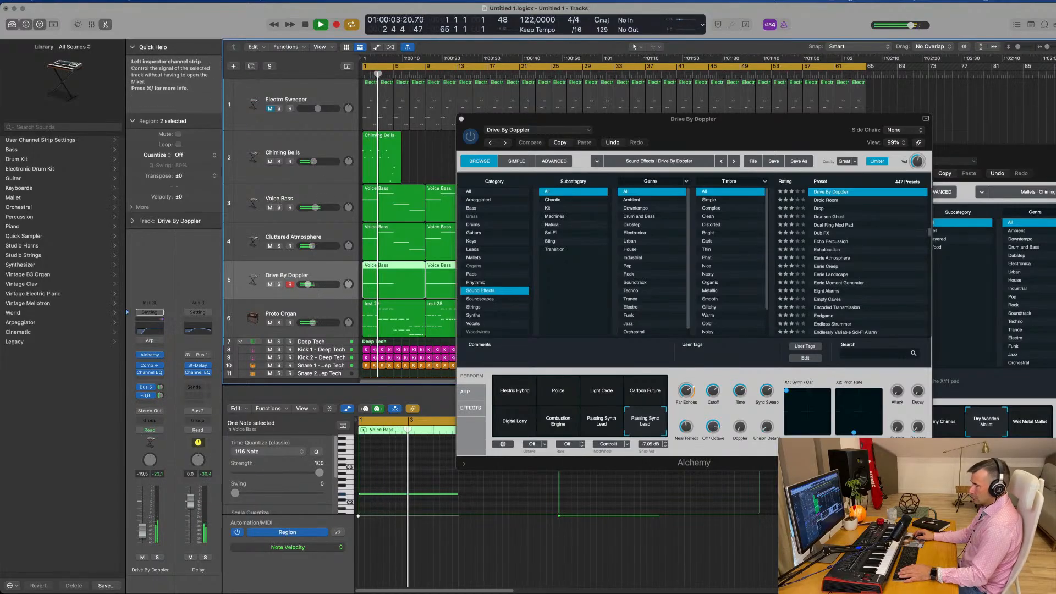
left_click_drag(161, 397, 160, 393)
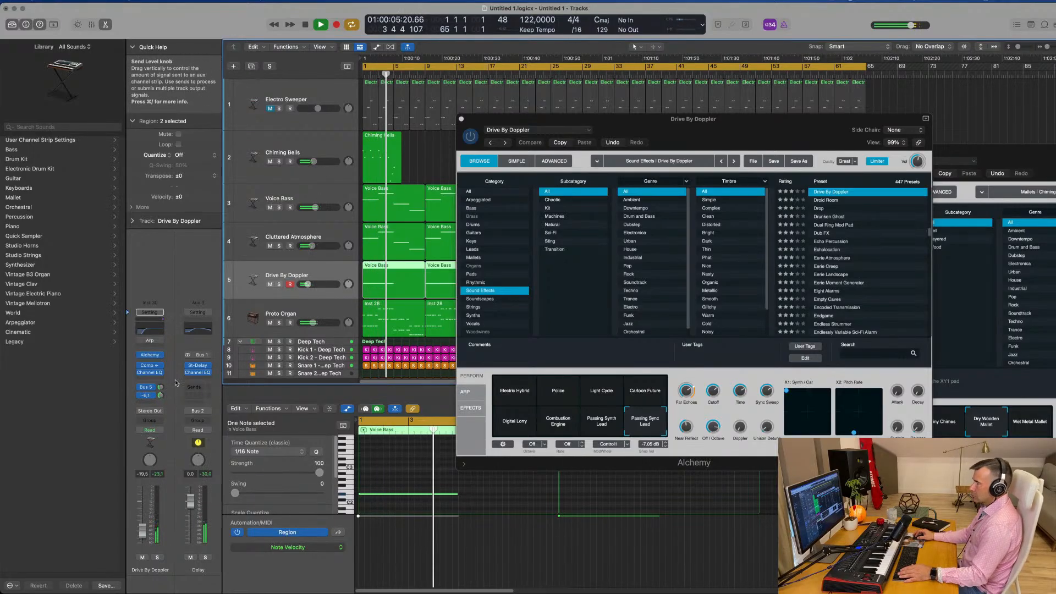
left_click(461, 119)
Step: Select the Chiming Bells track, replay the mix from the start and set its volume to -12.8 dB
key("Return")
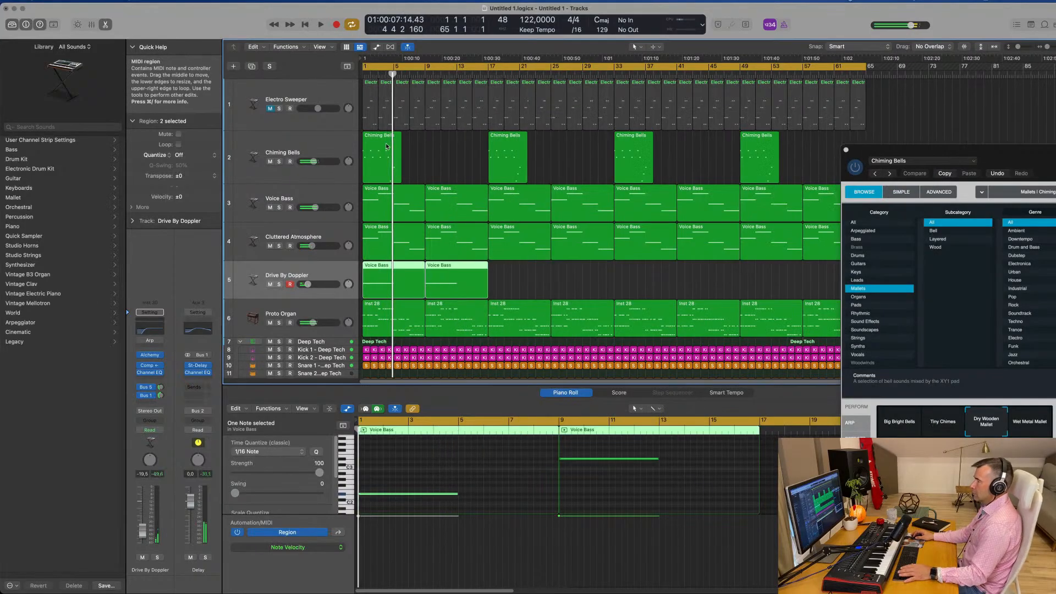
left_click(311, 150)
key("space")
key("space")
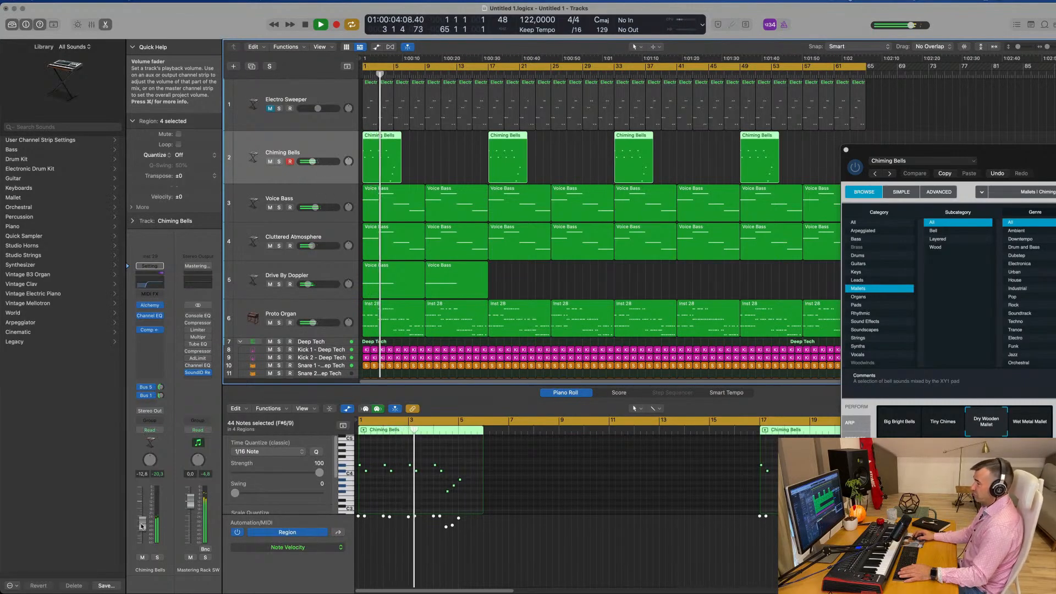
left_click(460, 282)
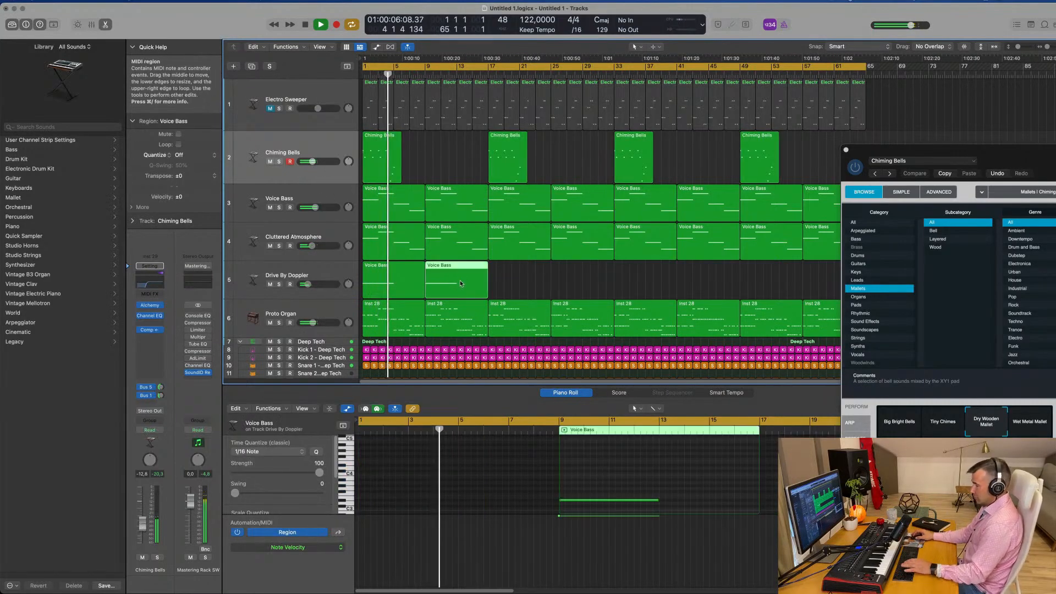
scroll(512, 289, "down", 3)
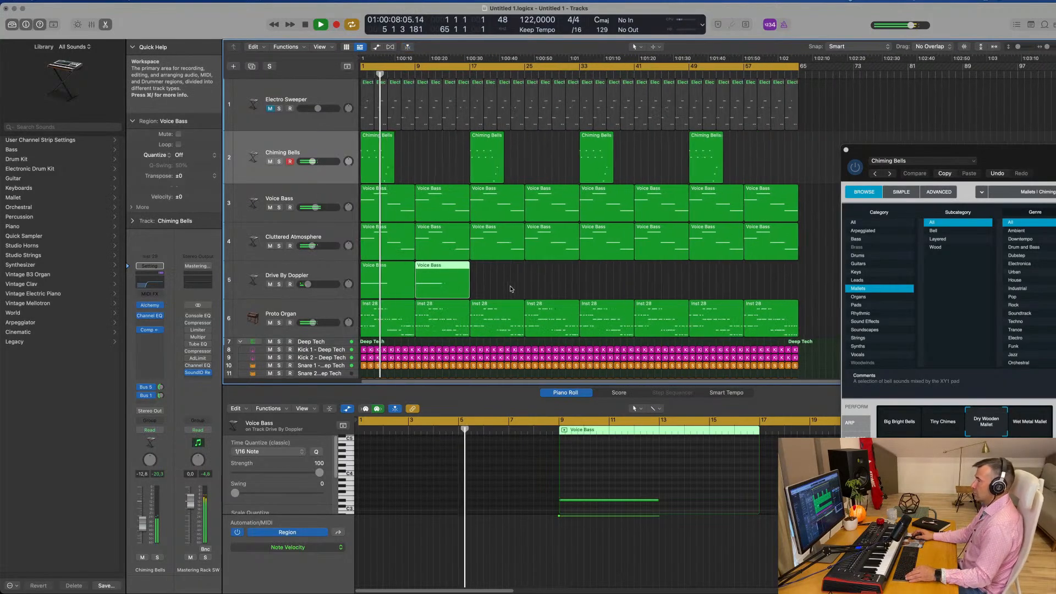
scroll(511, 288, "up", 3)
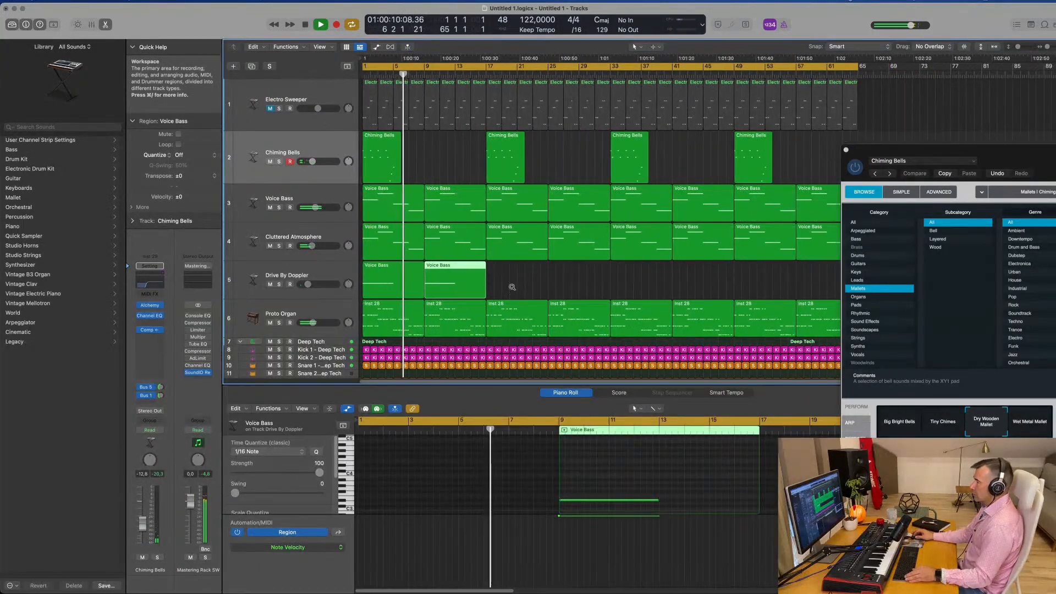
scroll(512, 287, "down", 1)
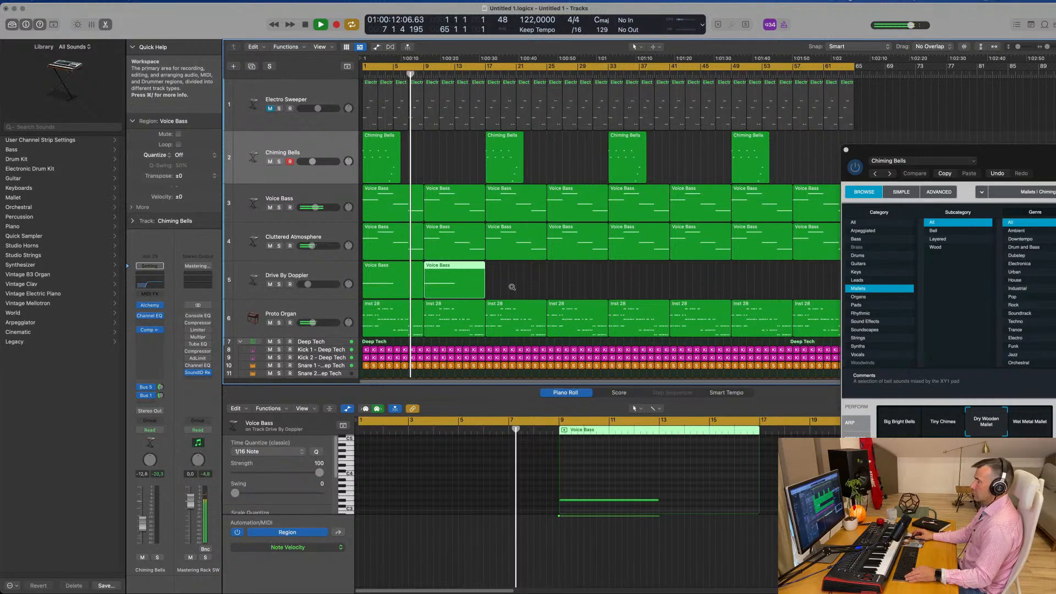
scroll(512, 287, "down", 1)
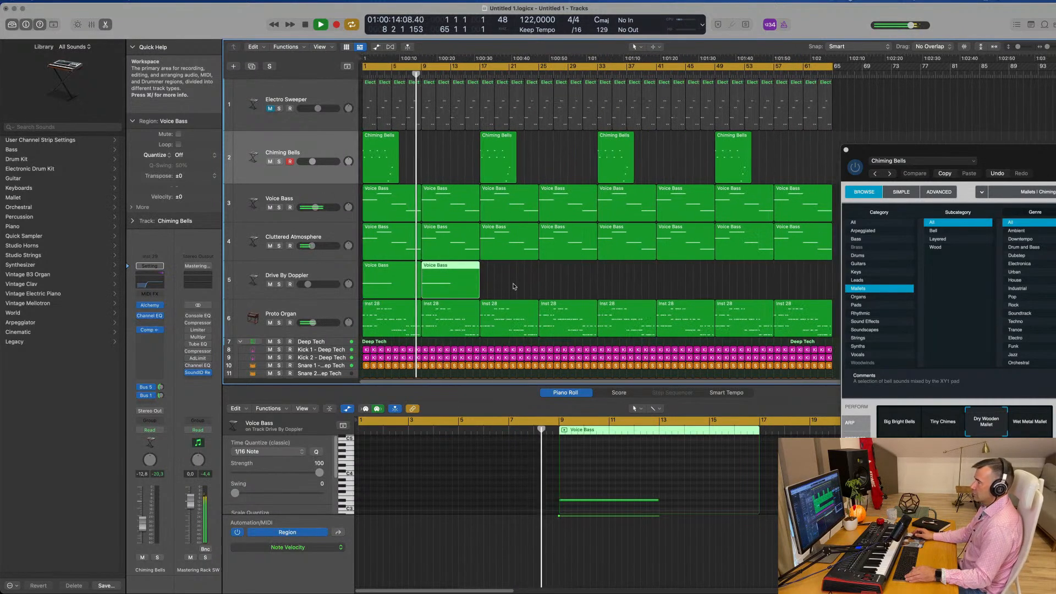
scroll(513, 286, "down", 2)
scroll(514, 285, "up", 2)
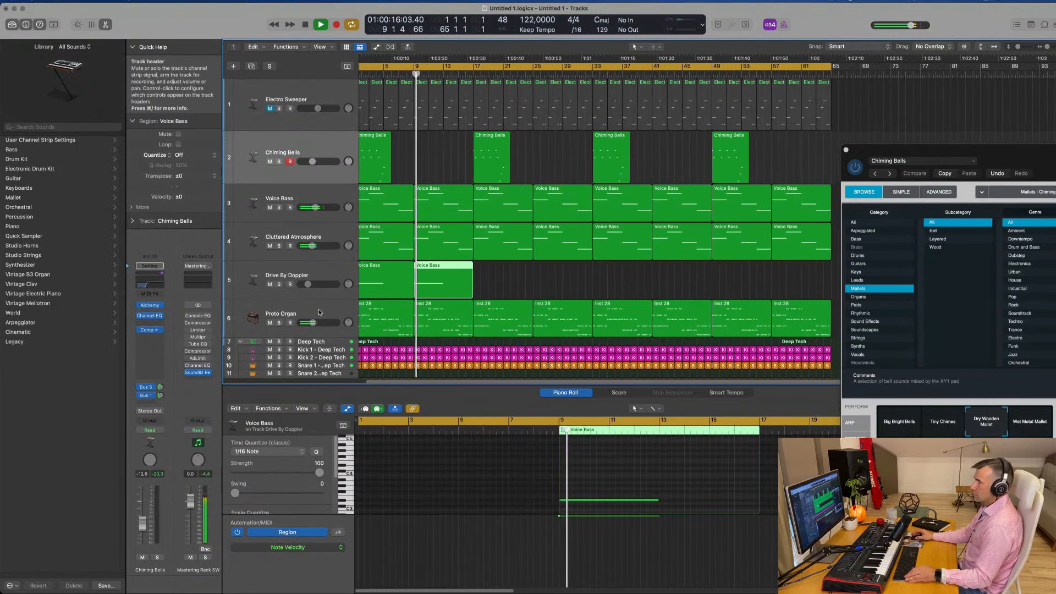
Step: Show the mixer and copy an existing side-chained Compressor from another channel onto the Proto Organ channel below its Channel EQ
left_click(319, 311)
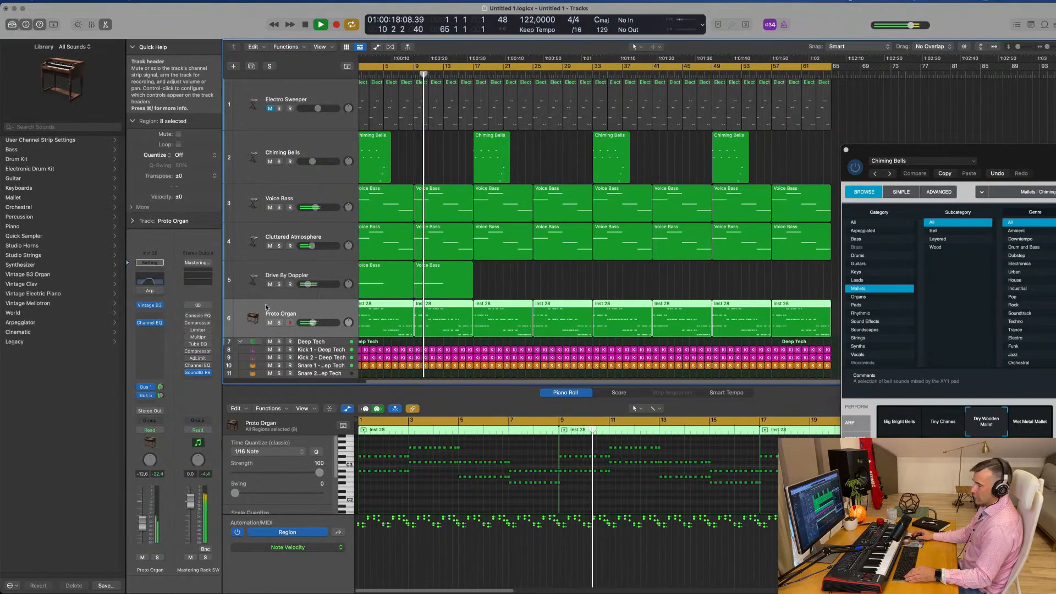
key("x")
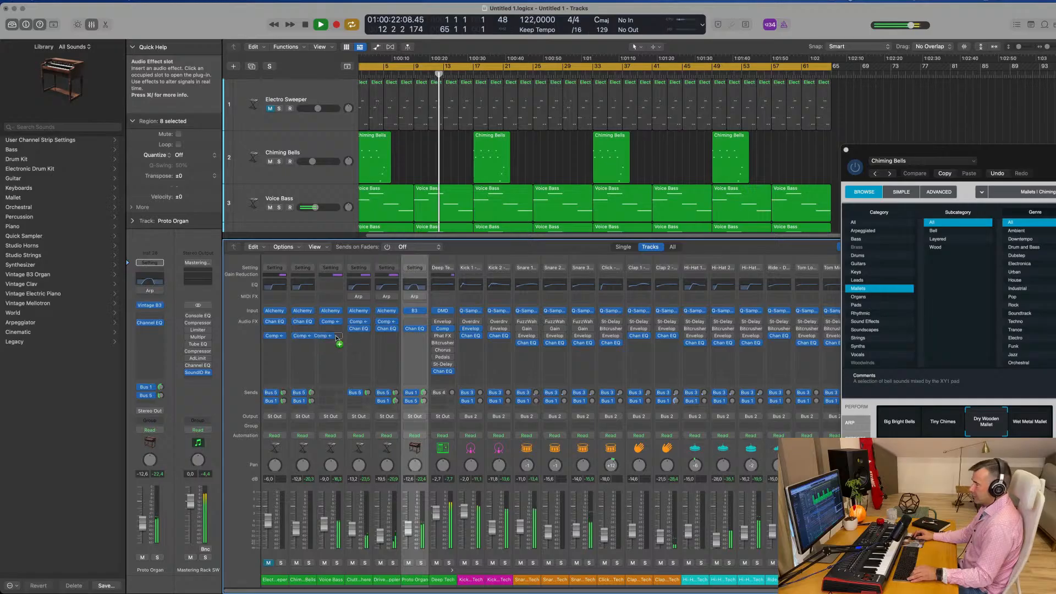
left_click_drag(416, 340, 416, 341)
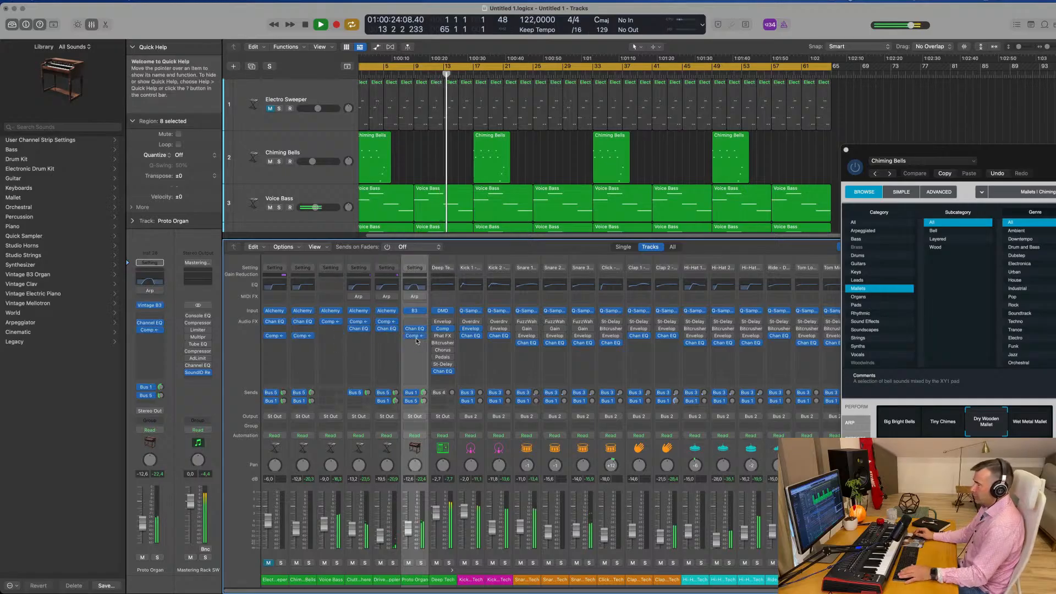
Step: Lower the Proto Organ volume to -15.4 dB, raise its Compressor ratio and set the threshold to -23 dB
left_click(415, 335)
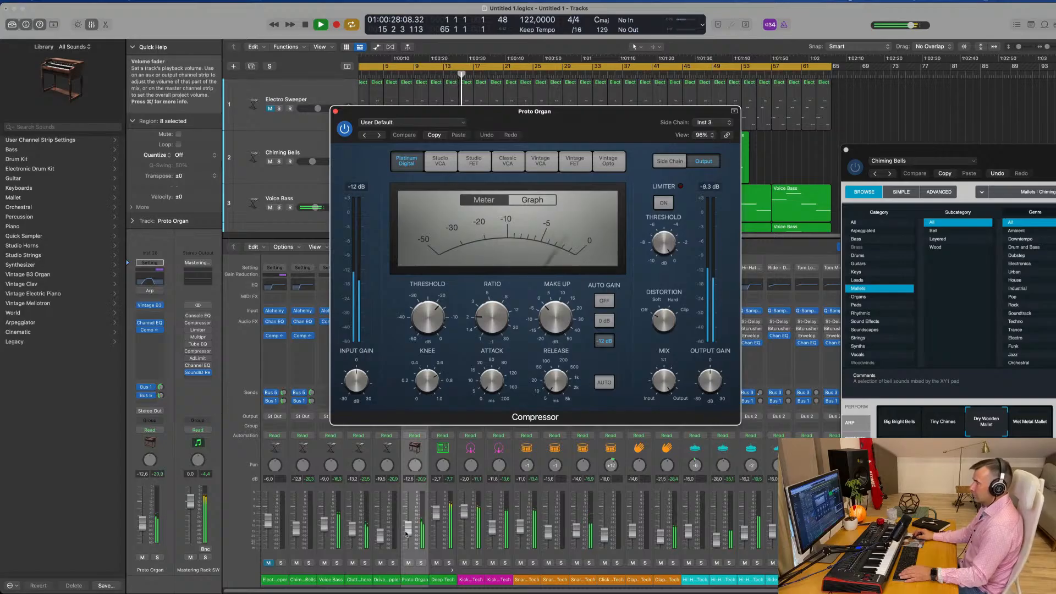
left_click_drag(408, 528, 410, 534)
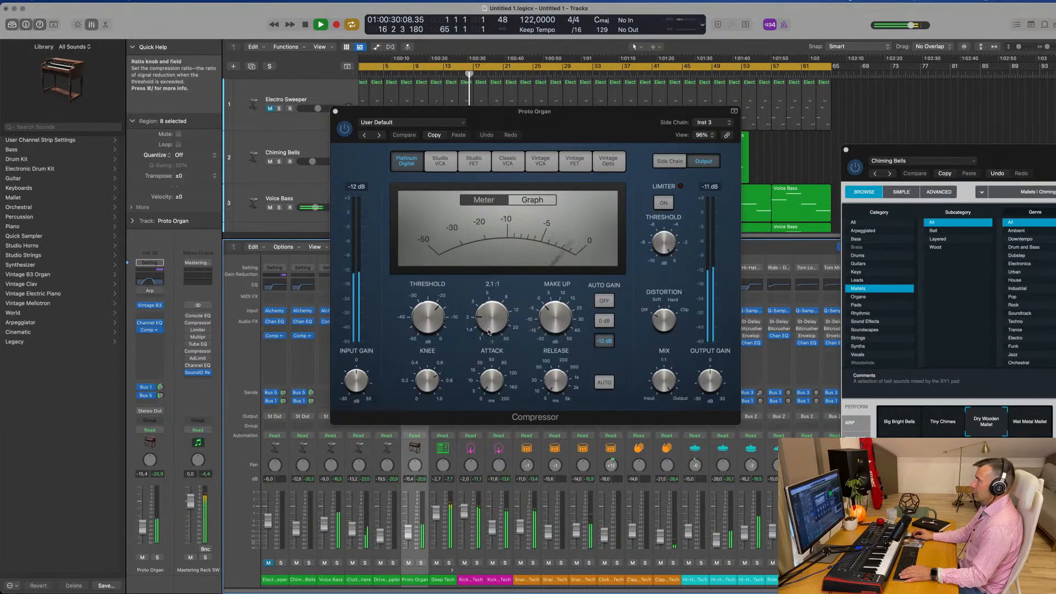
left_click_drag(488, 332, 493, 298)
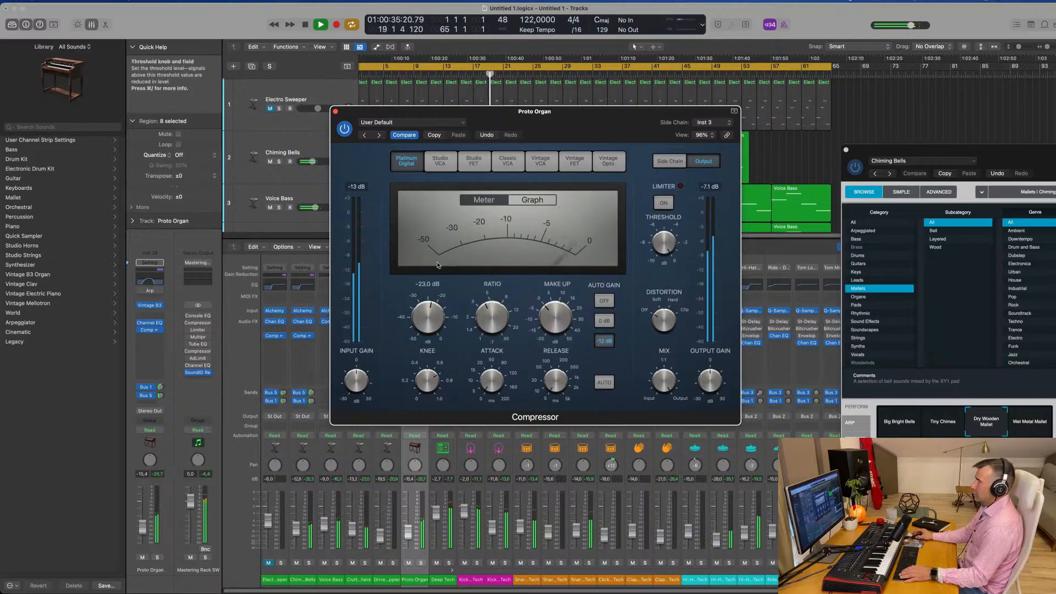
left_click(336, 112)
Step: Lower the low-cut frequency in the Proto Organ's Channel EQ to about 100 Hz and close the EQ
left_click(149, 283)
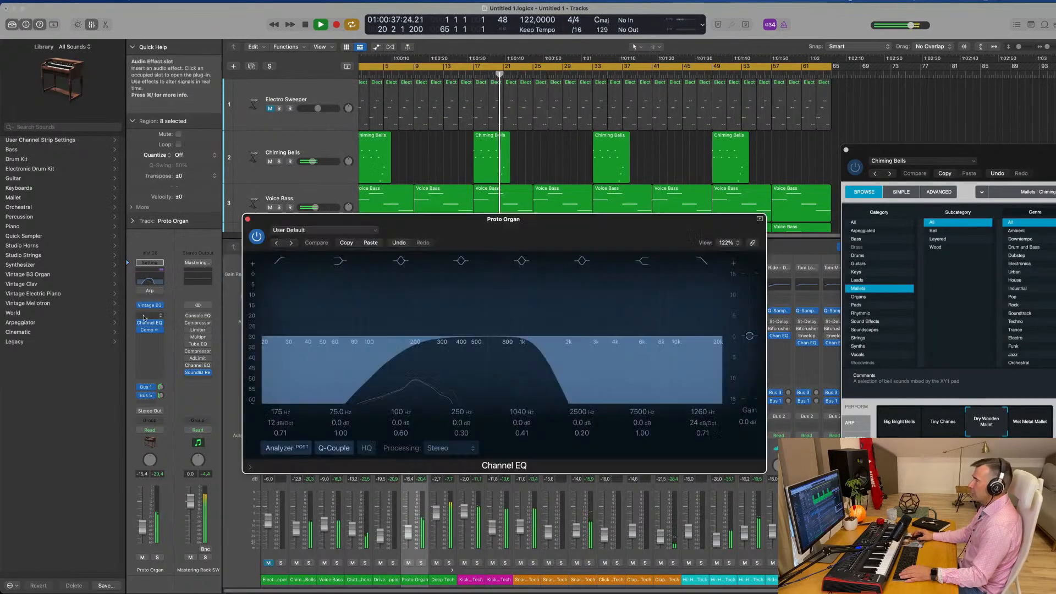
left_click_drag(368, 345, 373, 348)
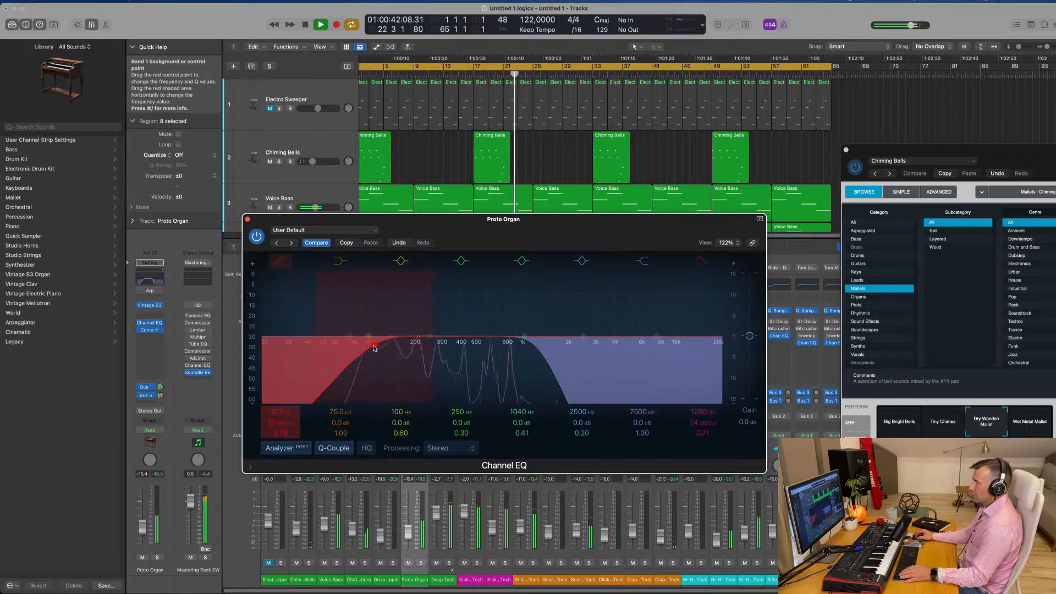
left_click(248, 220)
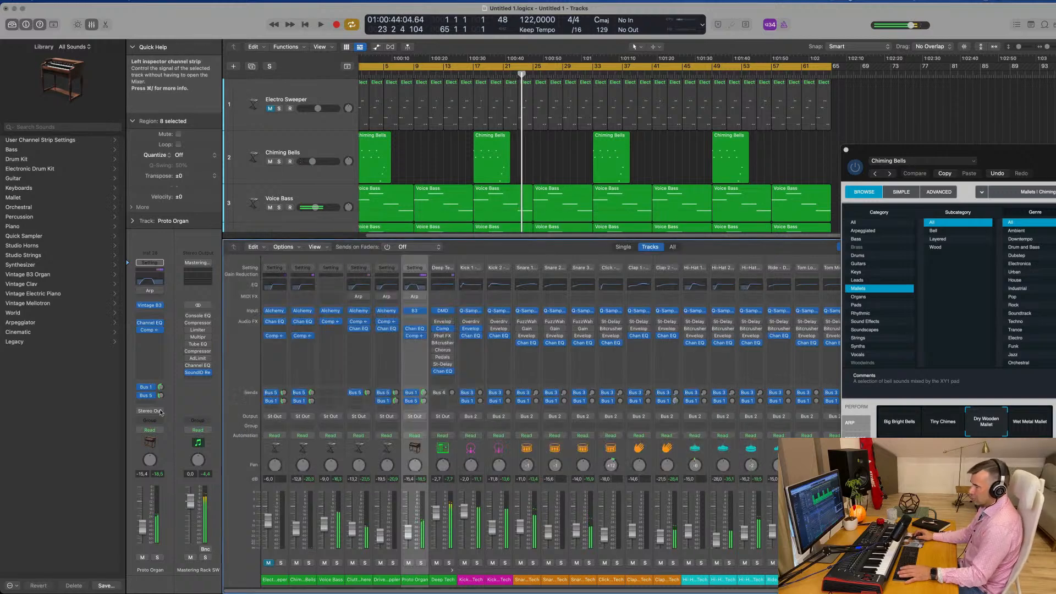
Step: Hide the mixer and set the Proto Organ volume to -16.9 dB while replaying the mix from the start
key("Return")
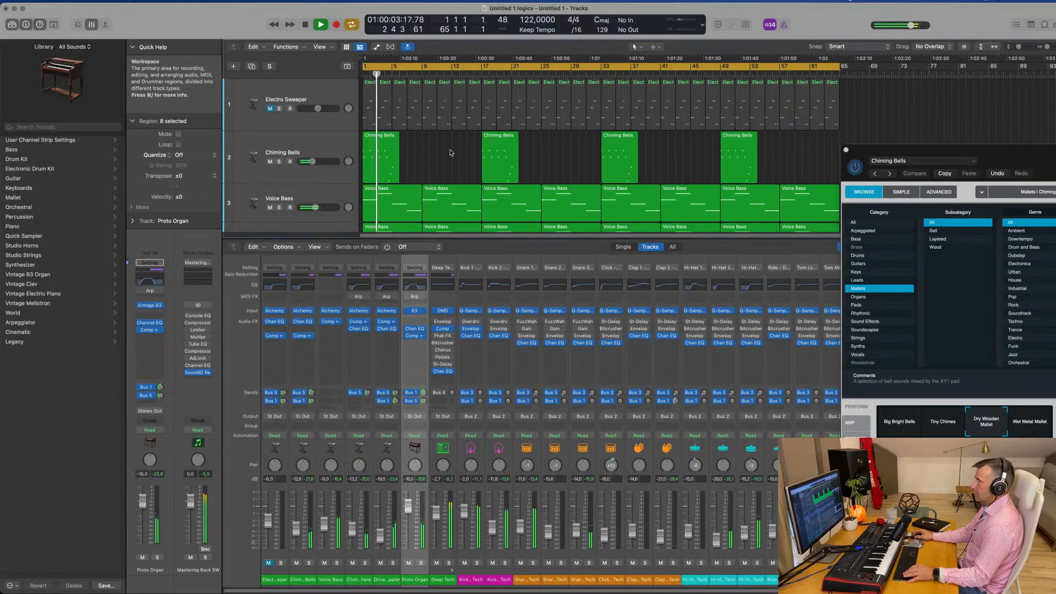
key("x")
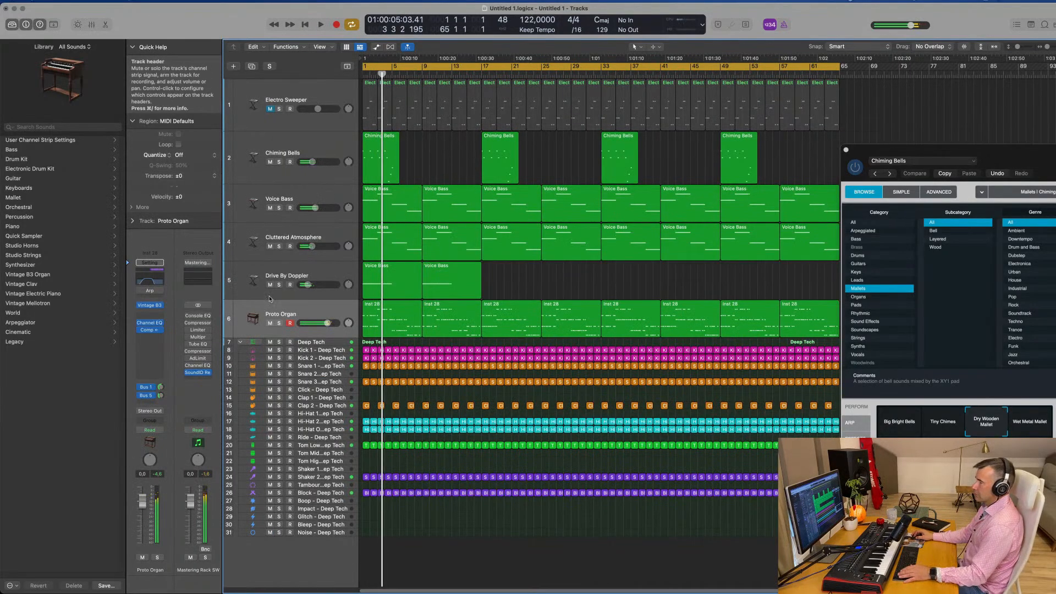
left_click(327, 314)
left_click_drag(328, 323, 322, 323)
left_click_drag(142, 516, 142, 532)
key("space")
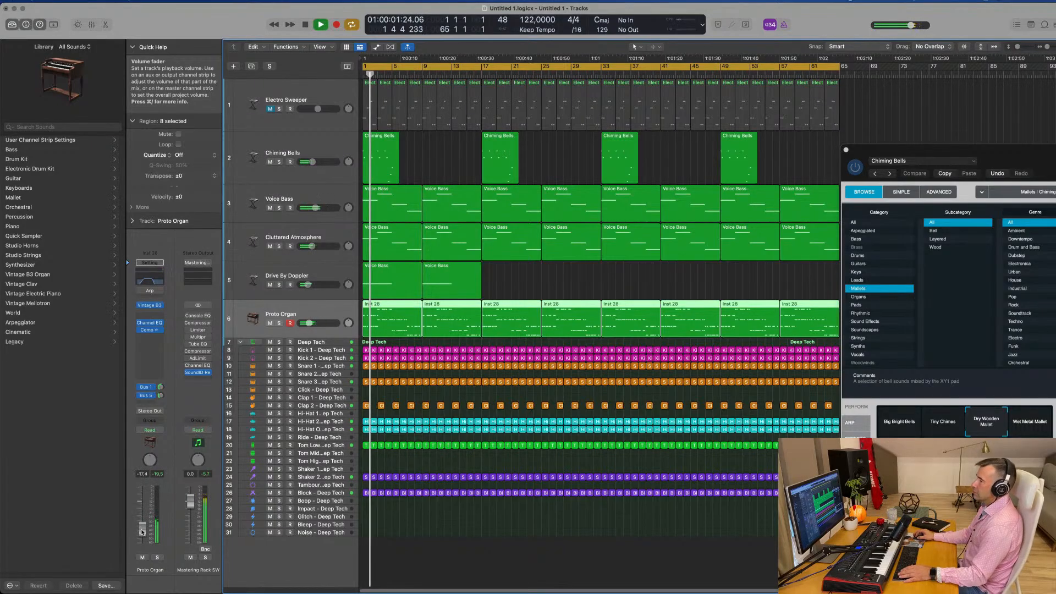
left_click_drag(141, 531, 142, 531)
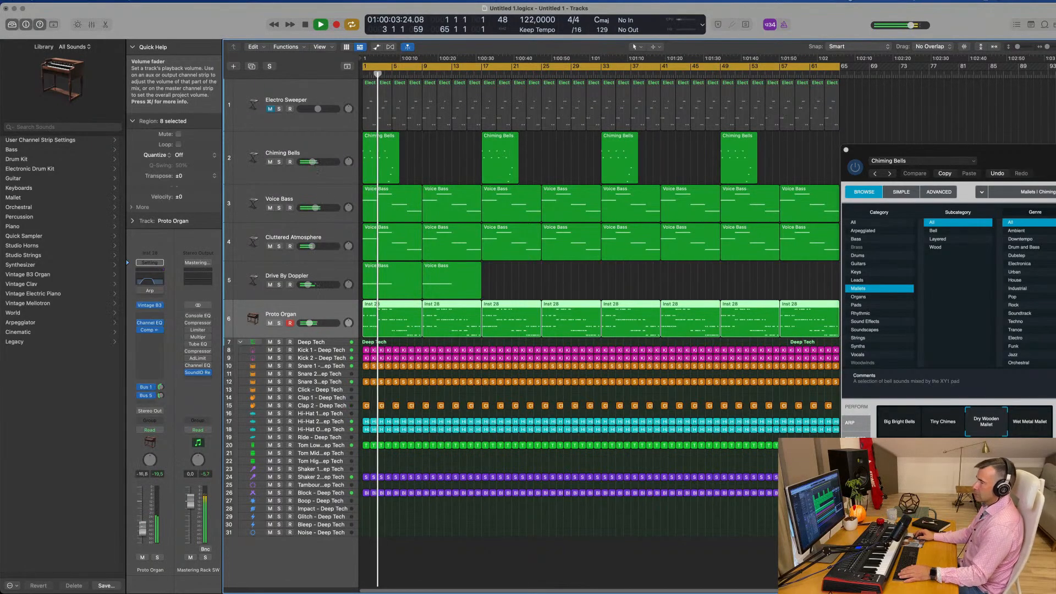
Step: Delete the second Drive By Doppler region and raise the note in the remaining region by one octave in the Piano Roll
scroll(484, 275, "left", 5)
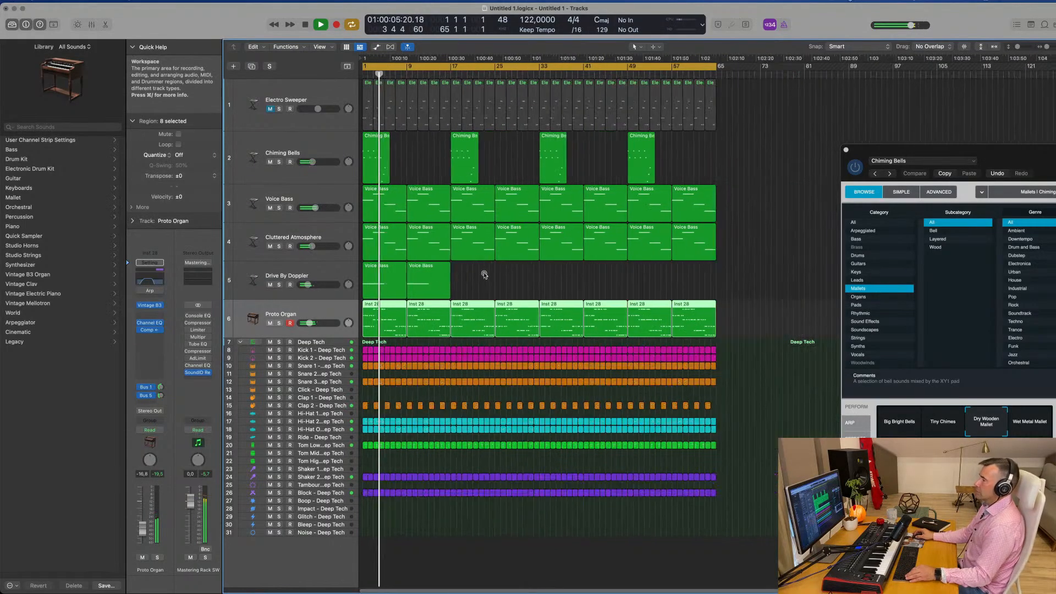
scroll(480, 272, "right", 1)
left_click(445, 279)
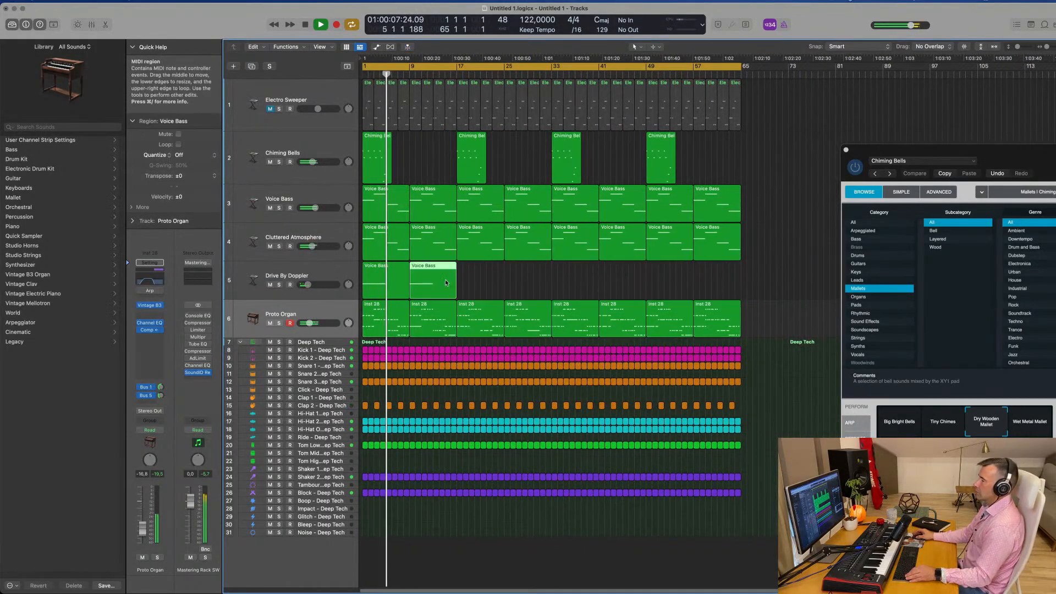
key("Delete")
left_click(401, 284)
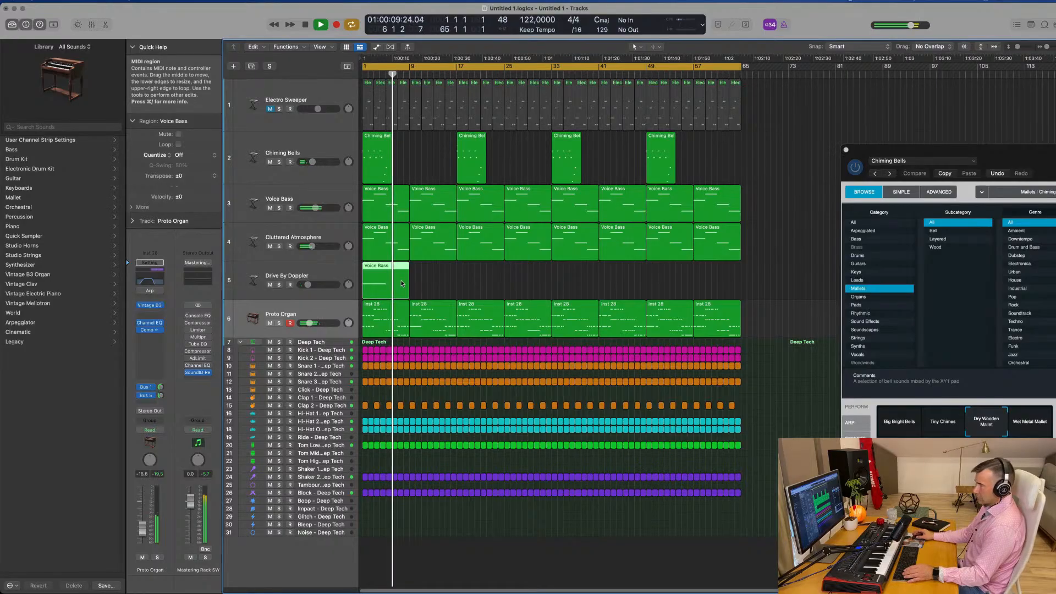
double_click(399, 278)
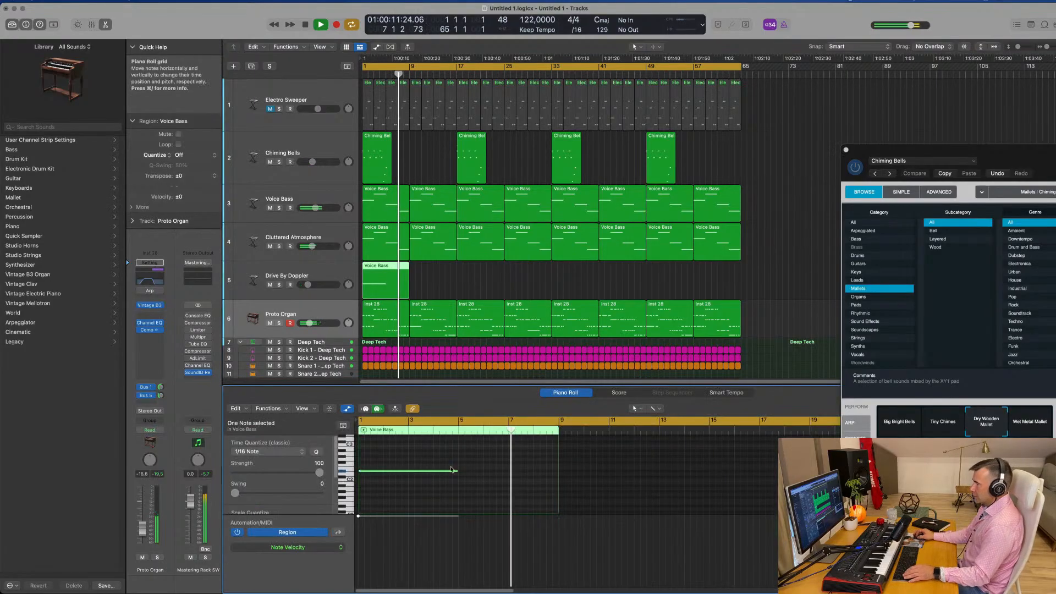
key("alt+shift+Up")
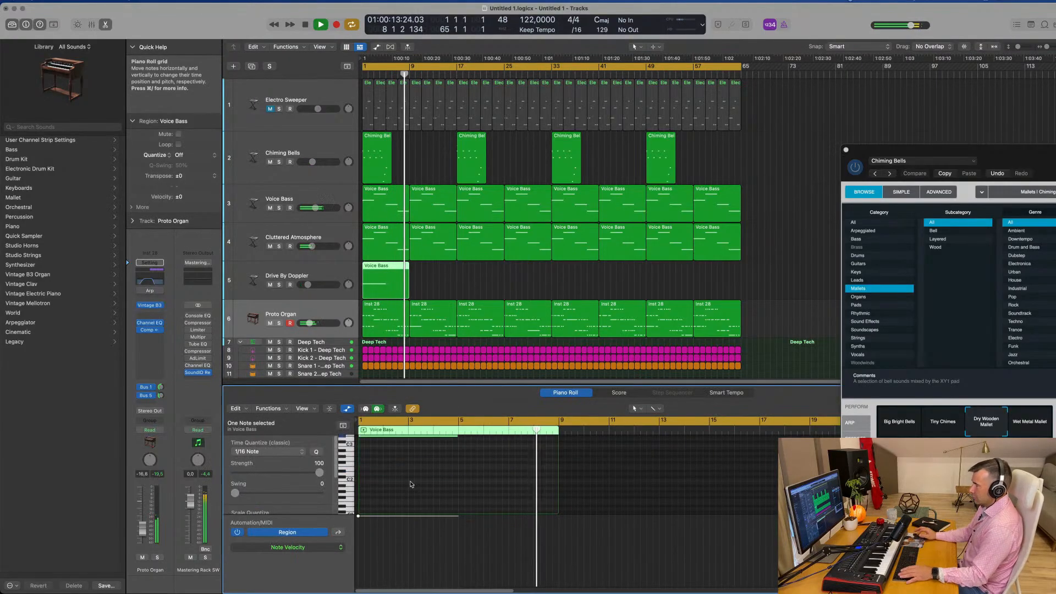
Step: Repeat the transposed Drive By Doppler region back to back until it fills the track up to bar 65
key("Return")
left_click(345, 285)
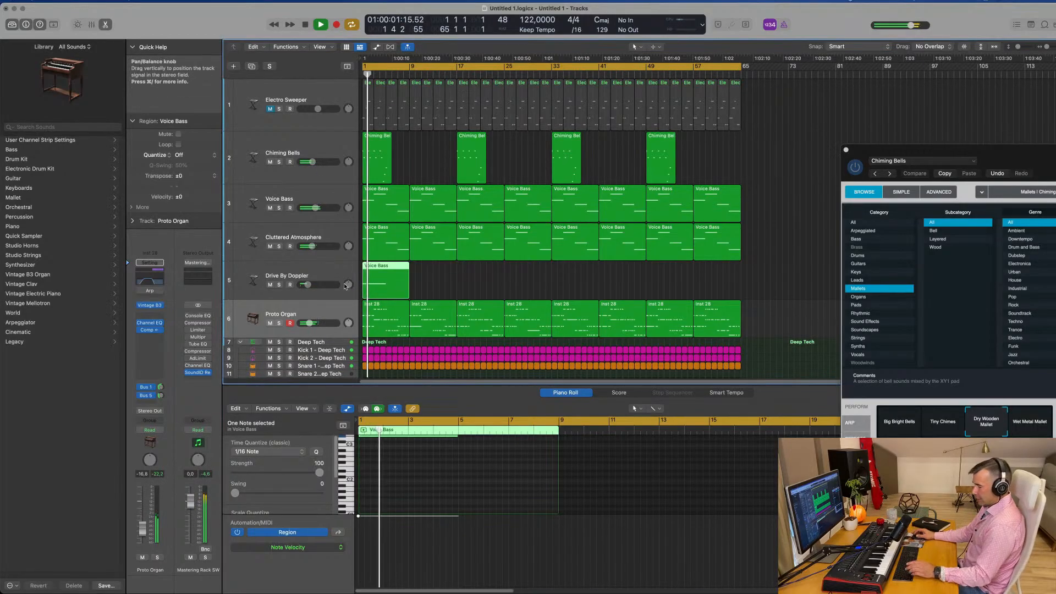
key("super+r")
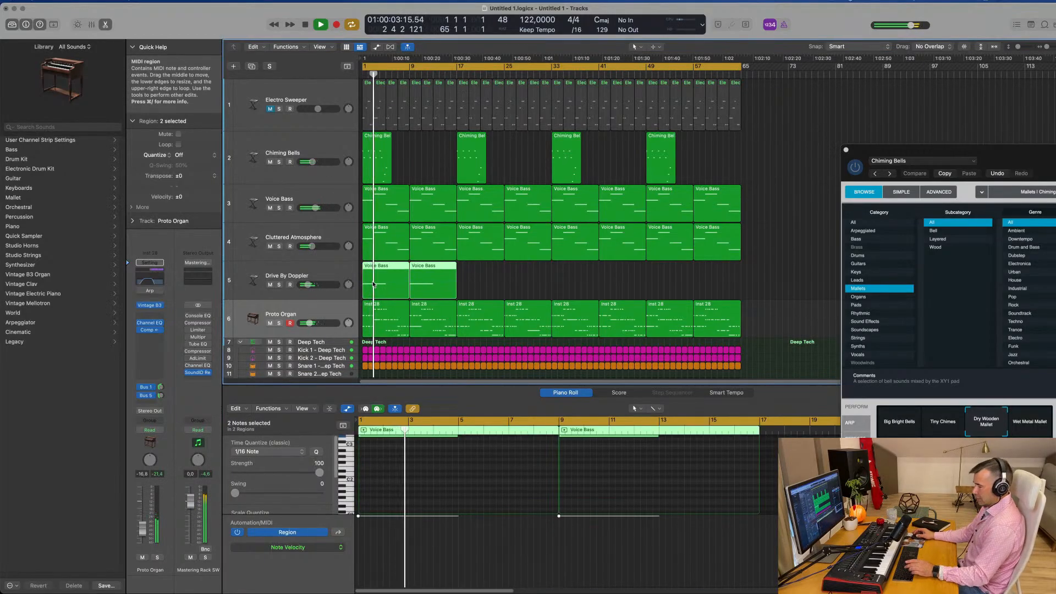
key("super+r")
key("super+r")
key("super+r")
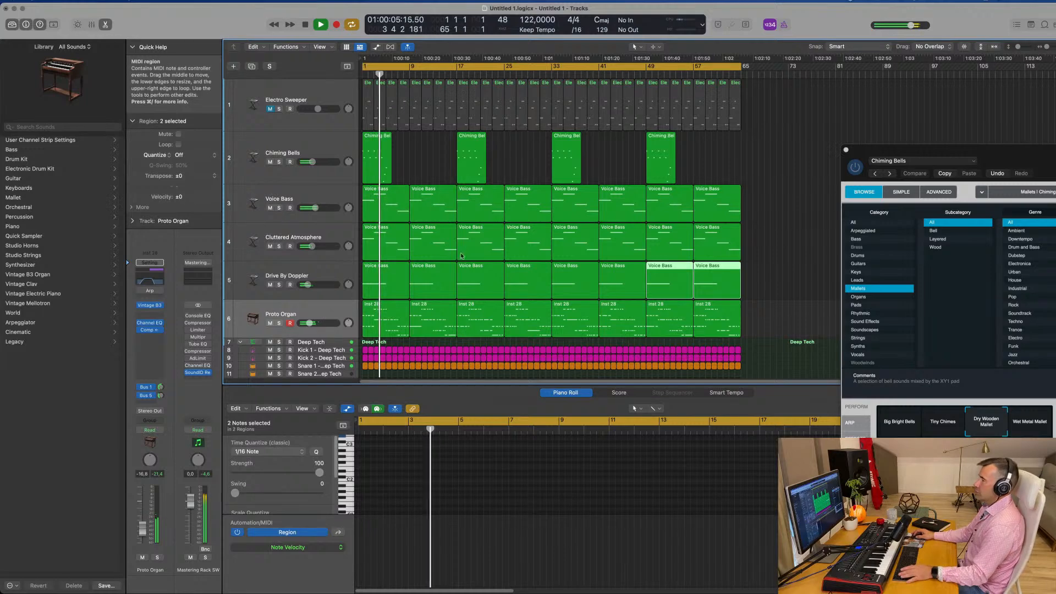
Step: Duplicate the Drive By Doppler track with its settings and load the Alchemy Sound Effects preset Empty Caves on the copy
left_click(341, 271)
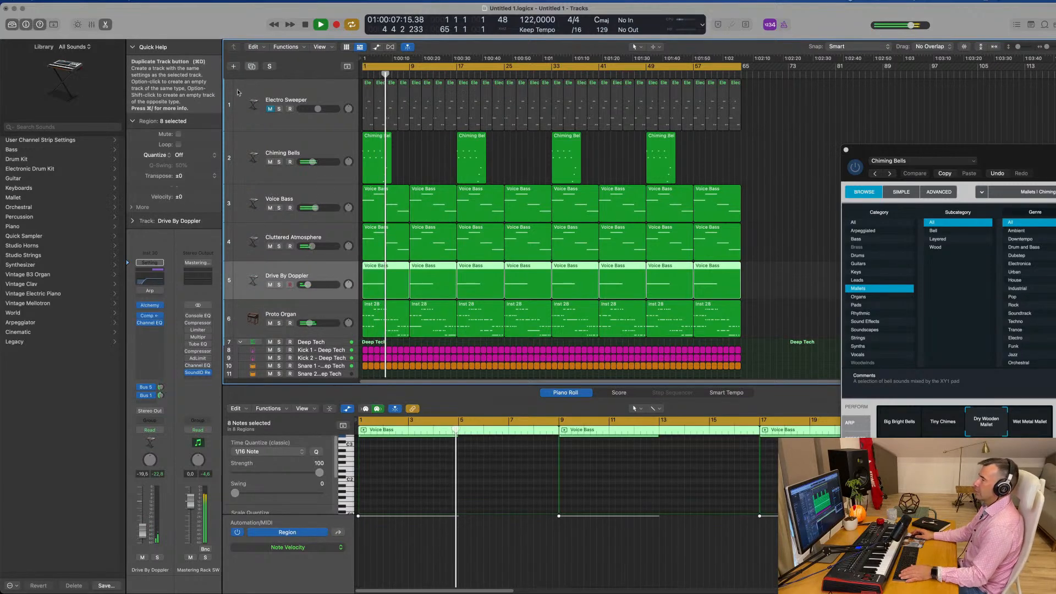
key("super+d")
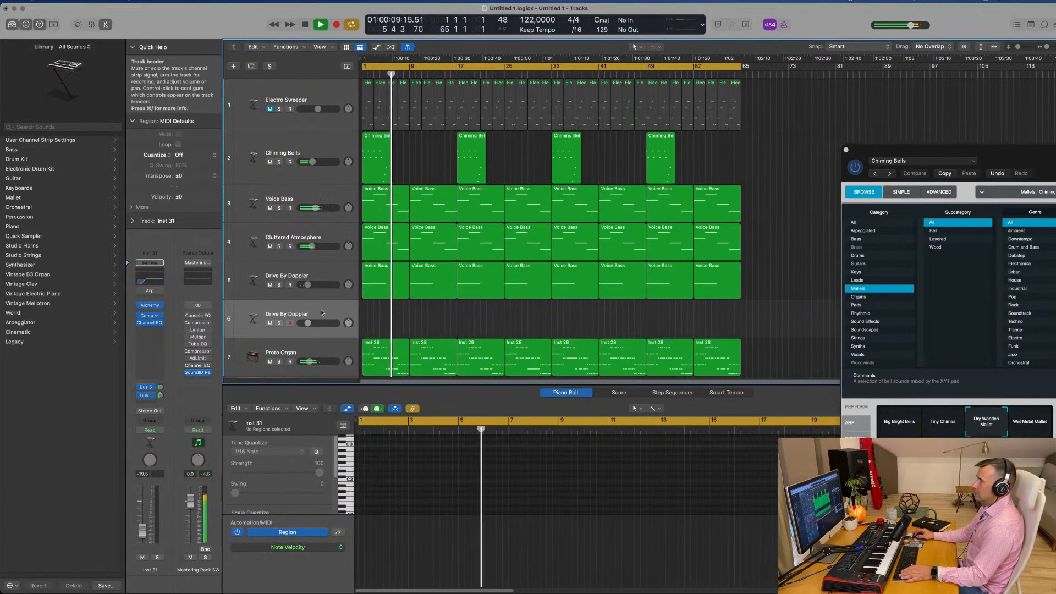
left_click(150, 305)
left_click_drag(642, 107, 765, 142)
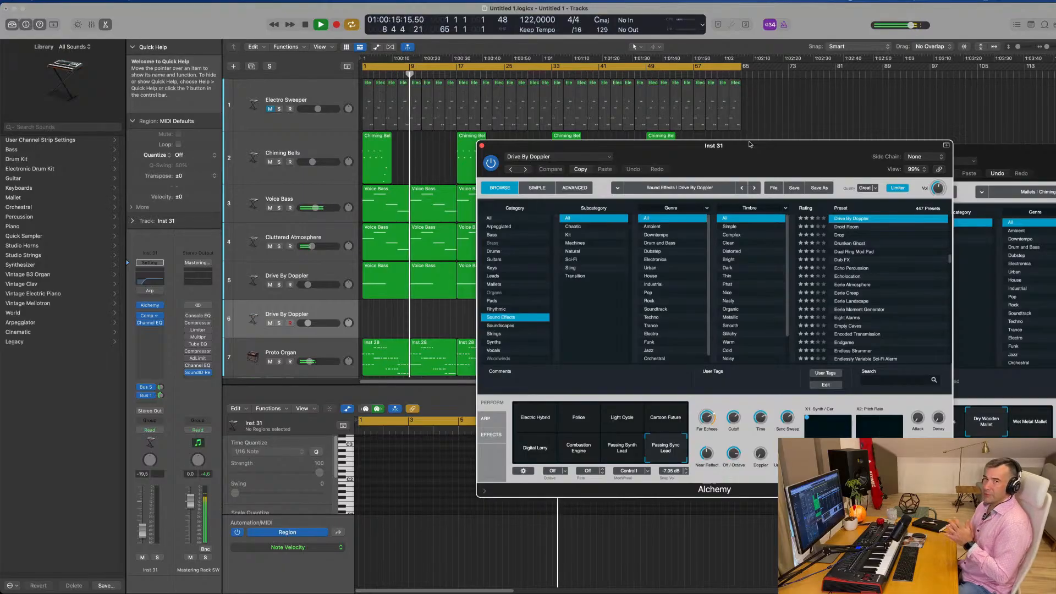
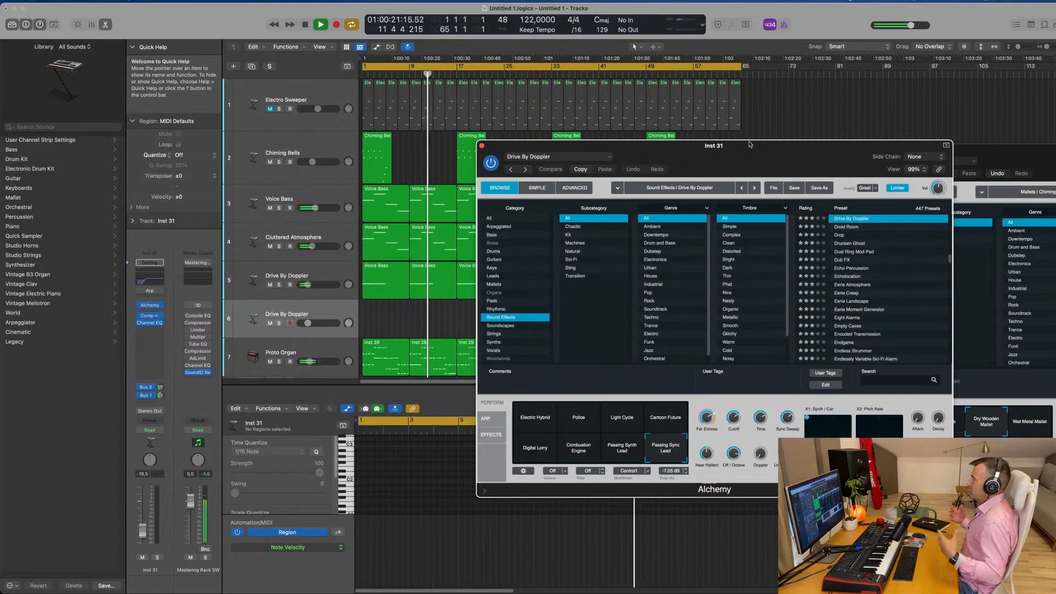
left_click_drag(749, 144, 678, 87)
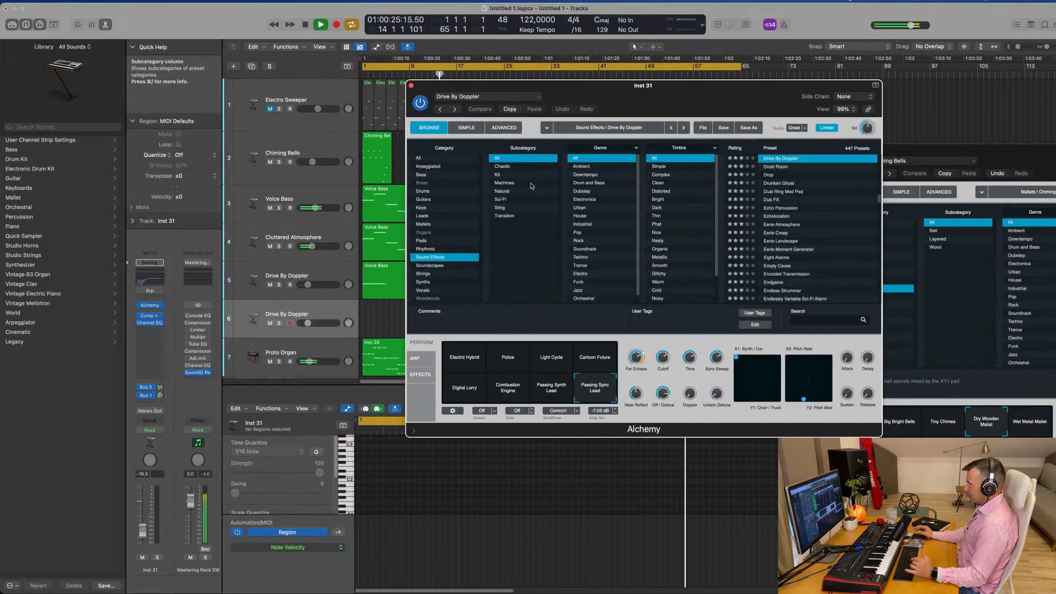
left_click(775, 267)
Step: Copy a Drive By Doppler region onto the Empty Caves track at bar 3 and replay from the start
left_click_drag(688, 85, 885, 86)
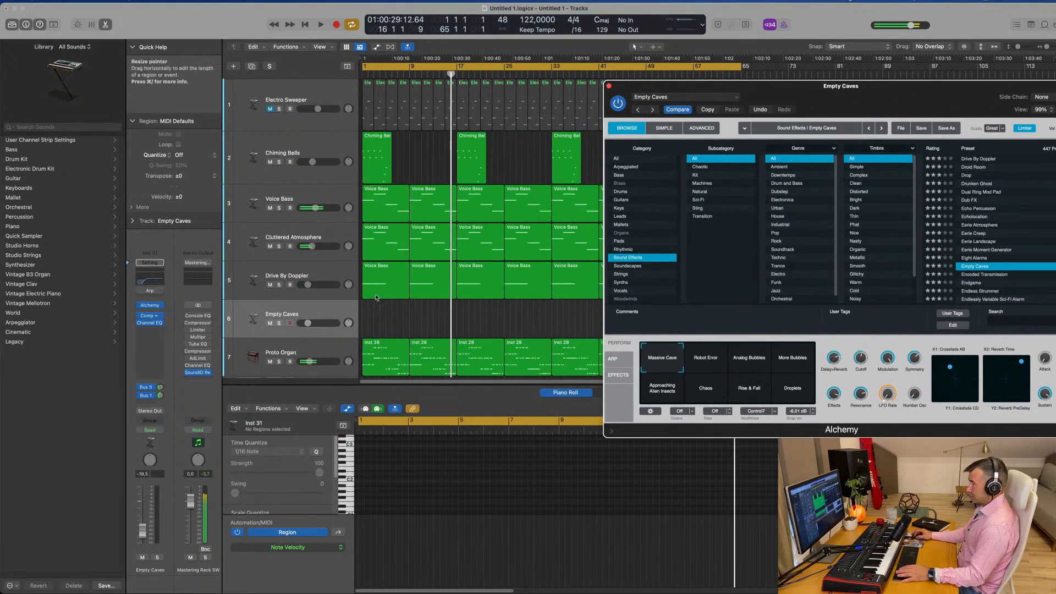
key("Return")
mouse_move(378, 291)
left_mouse_down()
mouse_move(389, 282)
mouse_move(387, 319)
mouse_move(406, 319)
mouse_move(394, 304)
left_mouse_up()
key("Return")
left_click_drag(877, 95, 736, 115)
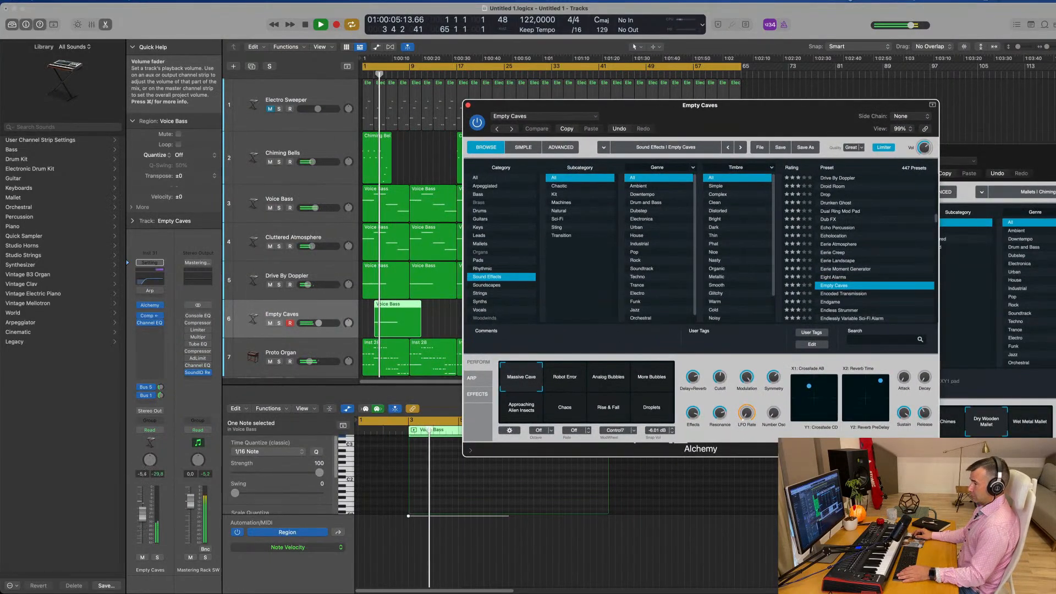
Step: Audition the Empty Caves variations Robot Error, Analog Bubbles, Approaching Alien Insects, Rise & Fall and Chaos, with the track volume adjusted to -7.6 dB
left_click_drag(154, 547, 142, 523)
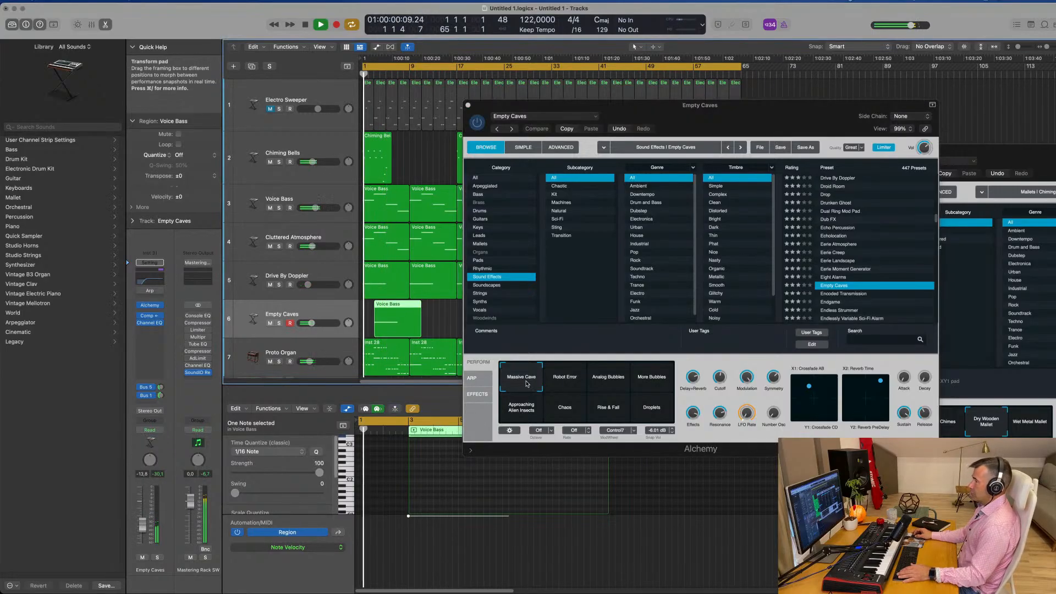
left_click(565, 376)
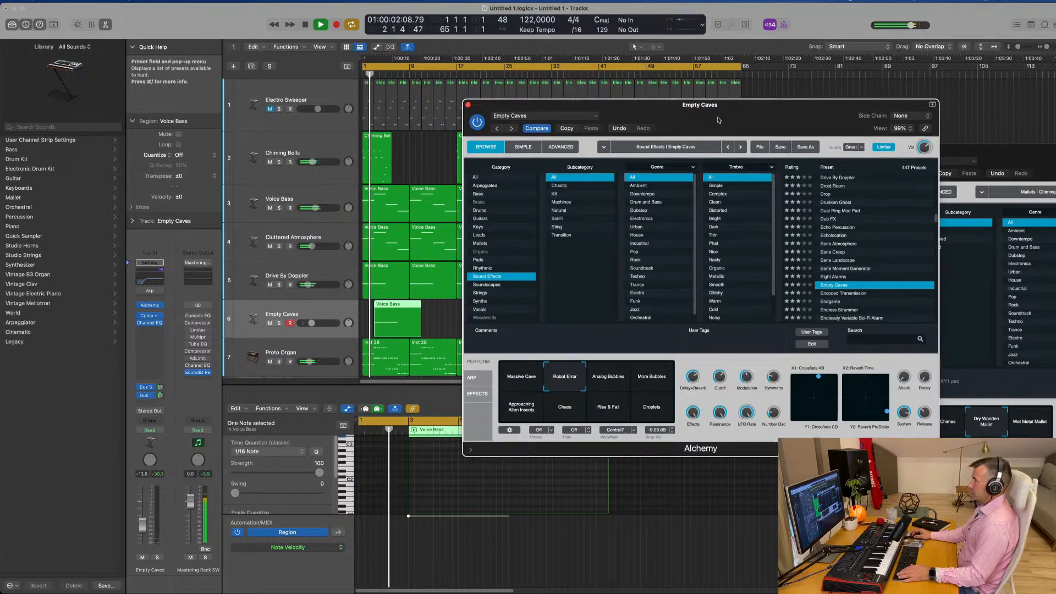
left_click_drag(718, 120, 731, 87)
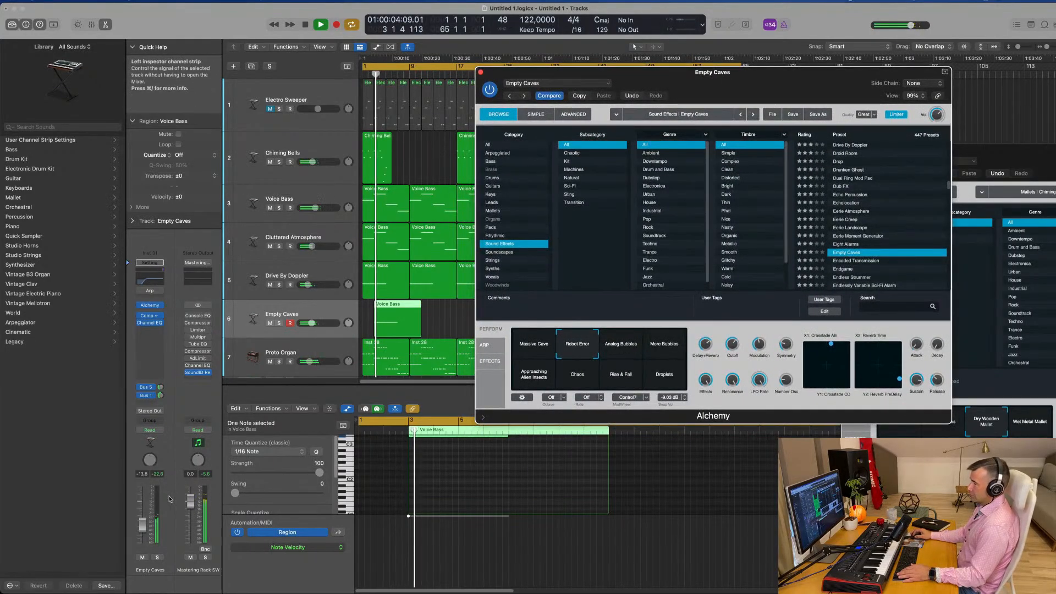
left_click(616, 348)
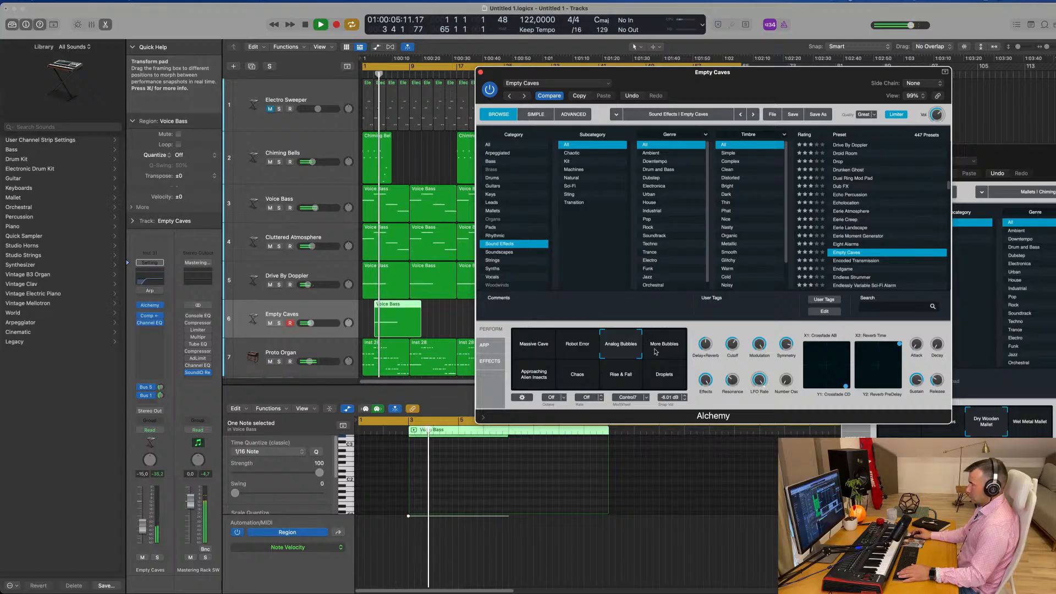
left_click(533, 375)
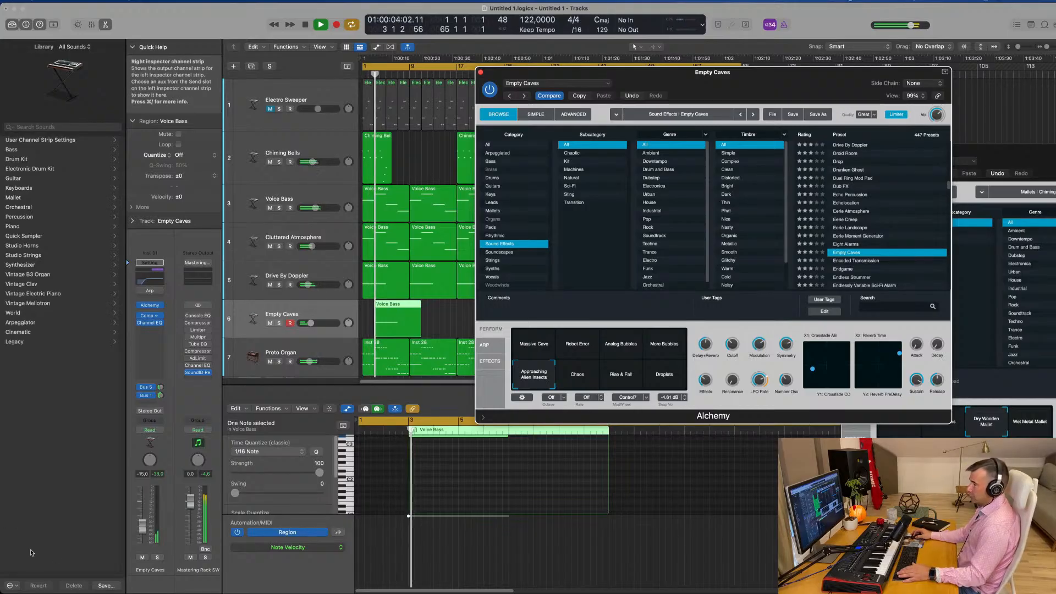
left_click_drag(142, 526, 143, 522)
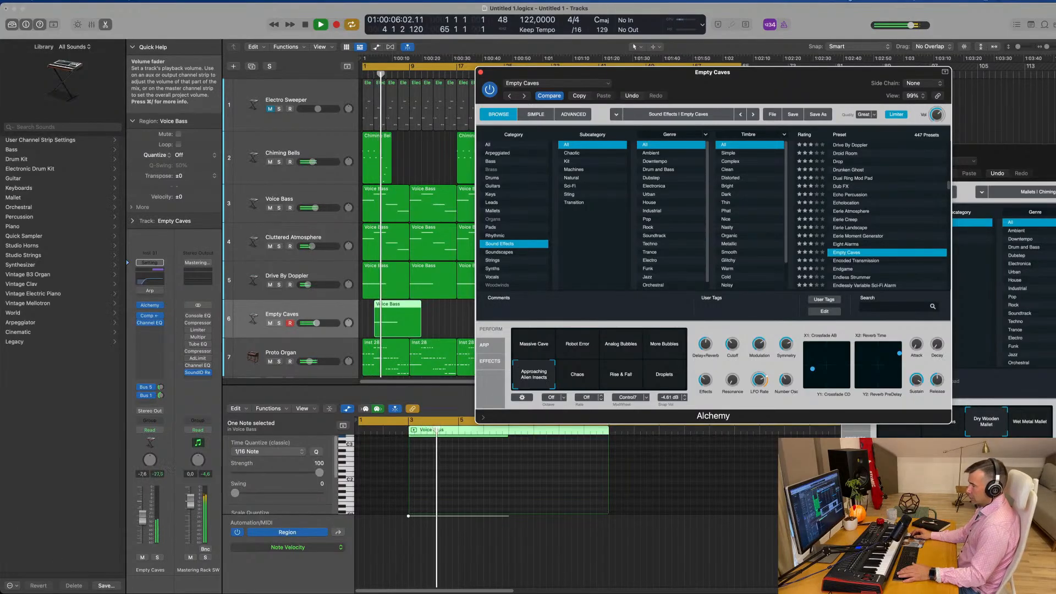
left_click(617, 380)
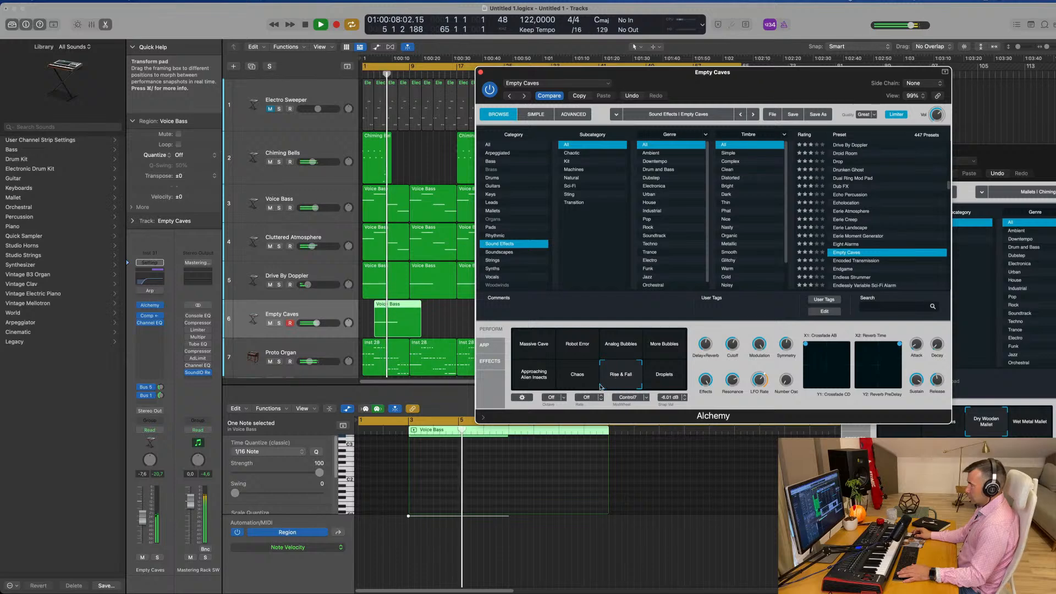
left_click(576, 383)
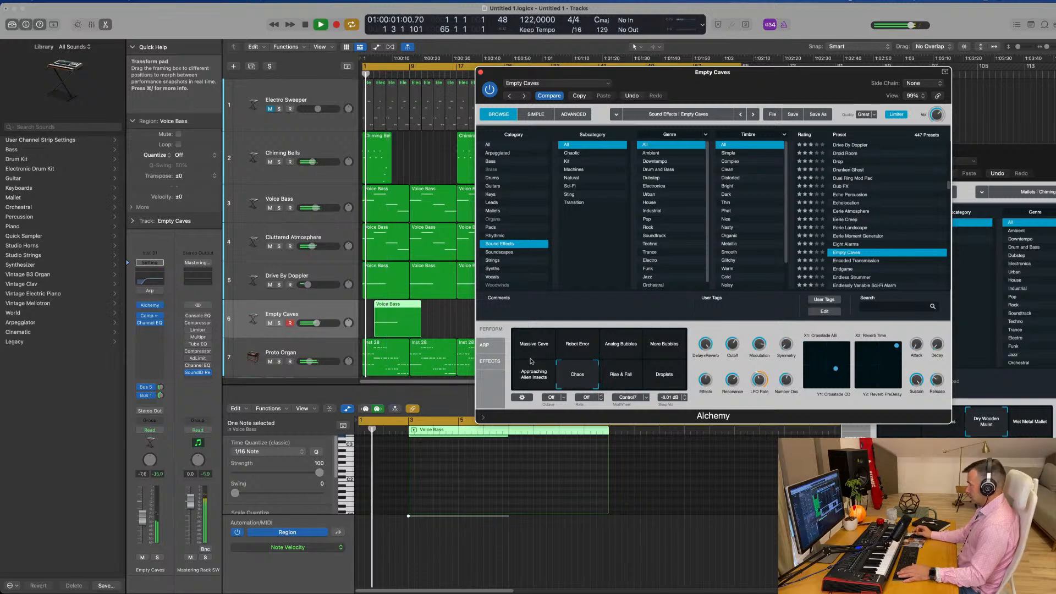
Step: Load the Enormous Iron Box preset in Alchemy and play it back within the arrangement
scroll(881, 212, "down", 5)
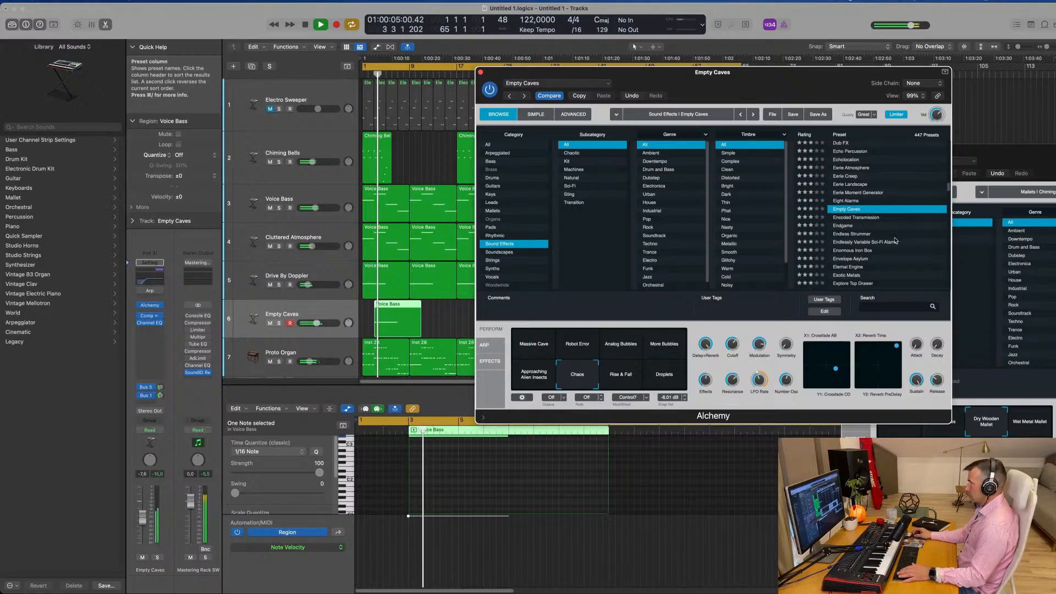
scroll(896, 240, "down", 2)
left_click(853, 224)
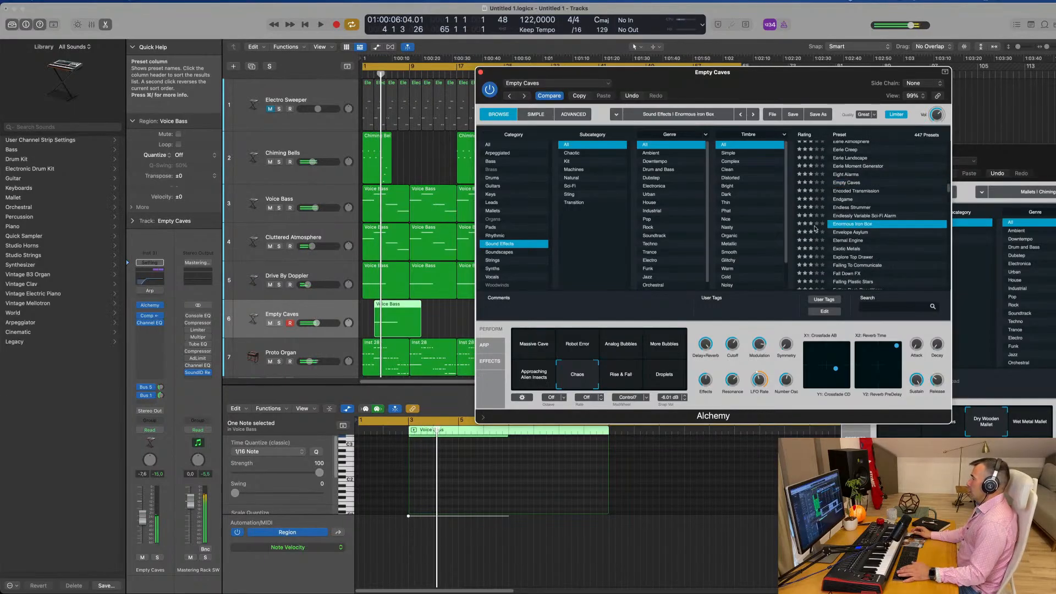
key("space")
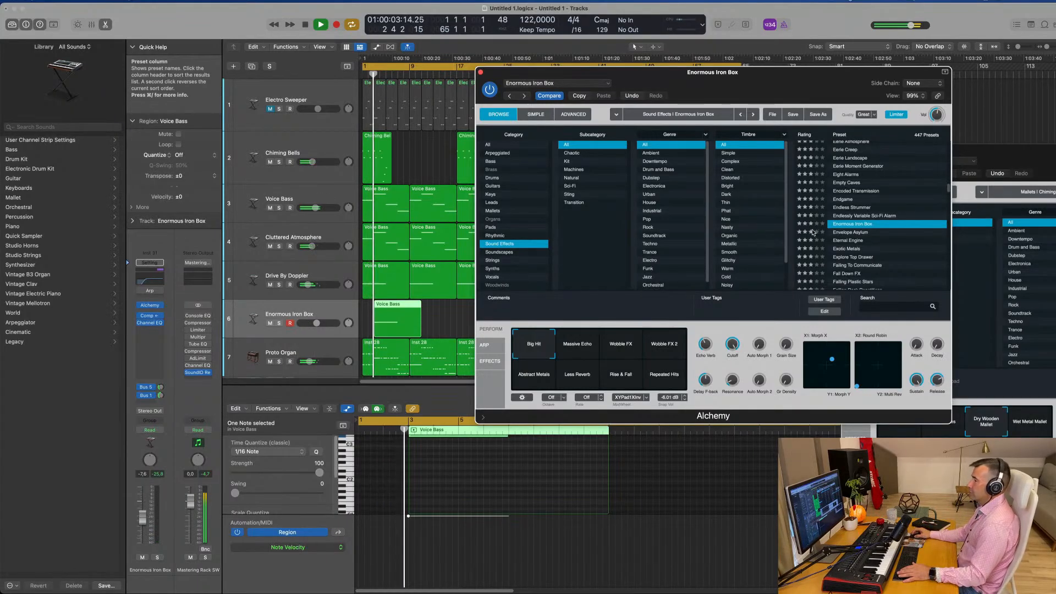
Step: Audition the Wobble FX and Abstract Metals variations of Enormous Iron Box at -5.0 dB, briefly soloing the track
scroll(899, 249, "down", 1)
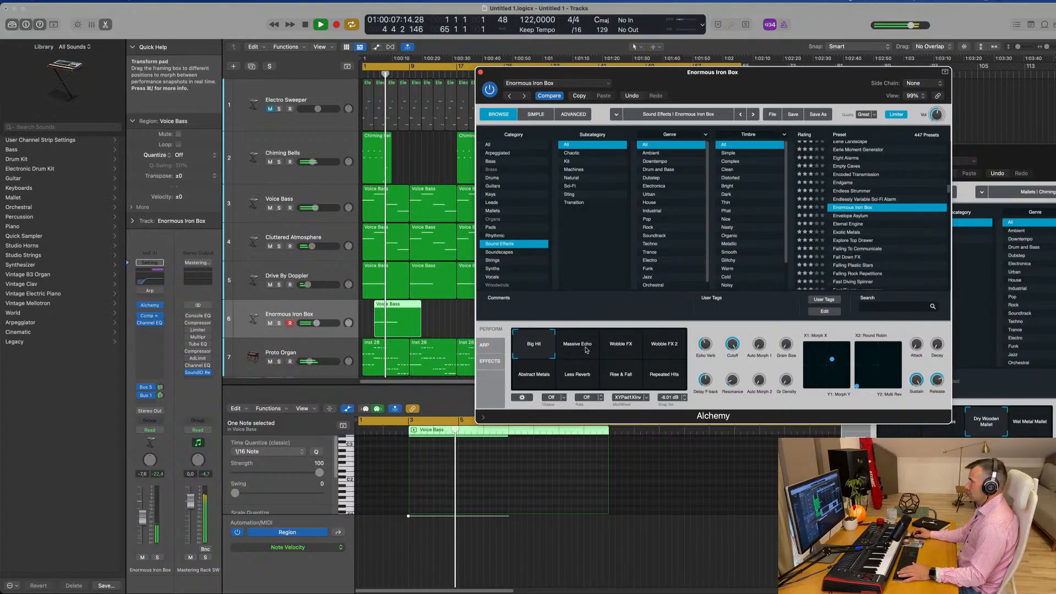
left_click(621, 345)
key("space")
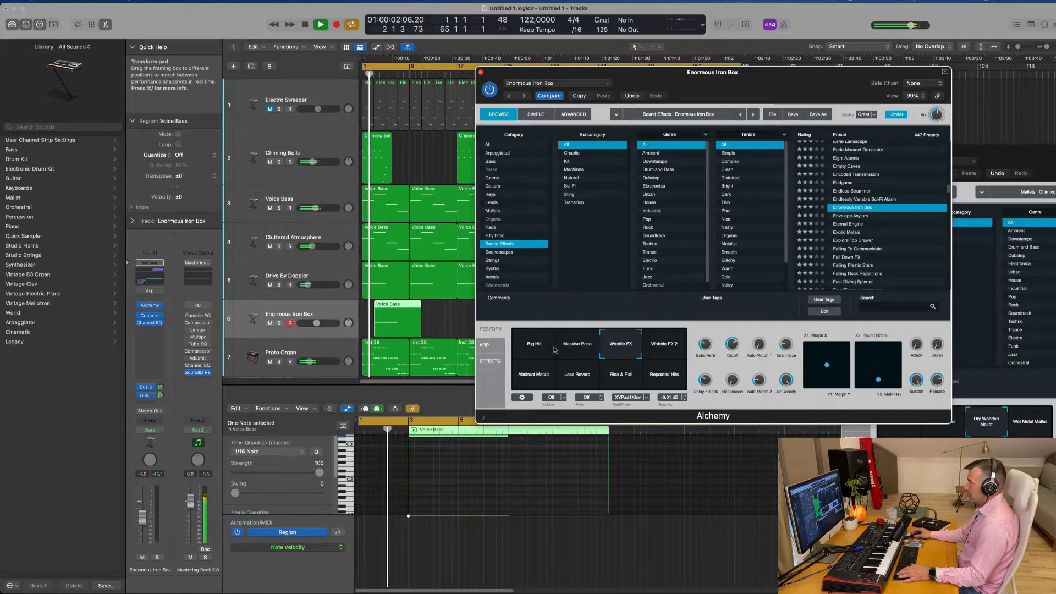
left_click_drag(308, 320, 311, 320)
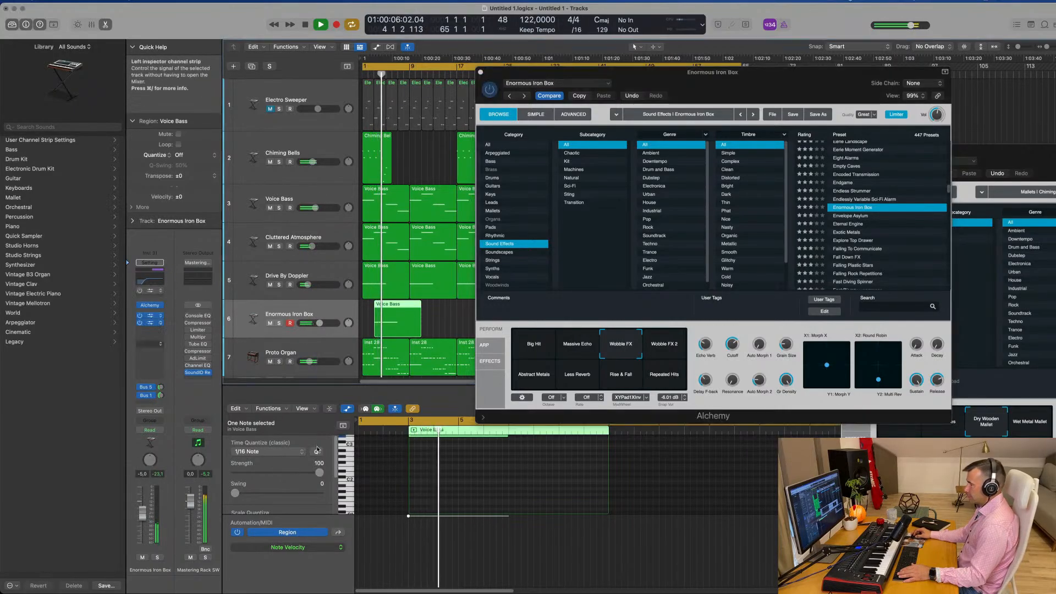
left_click(546, 377)
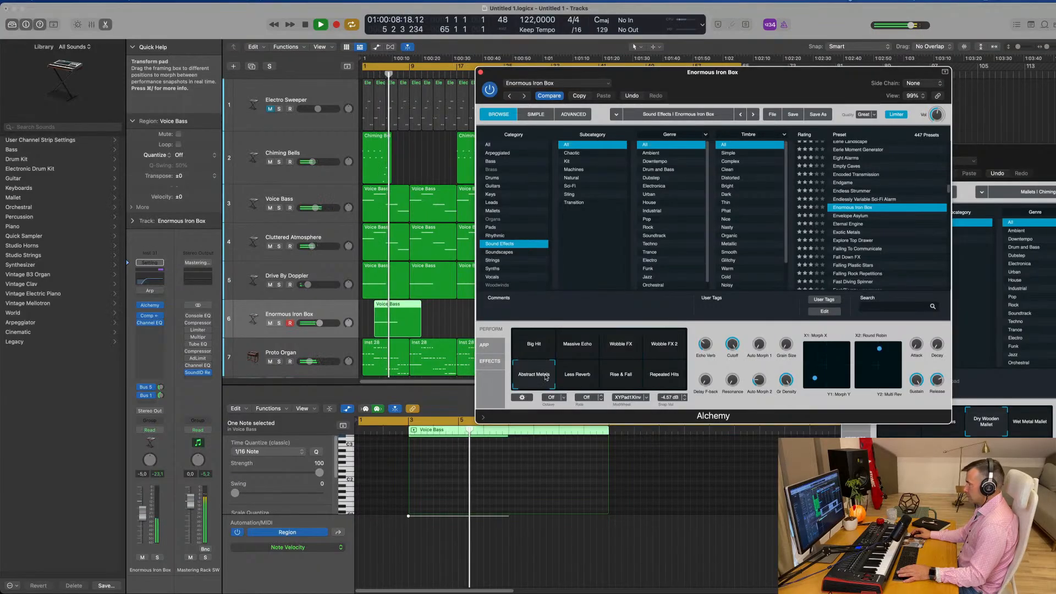
left_click(279, 324)
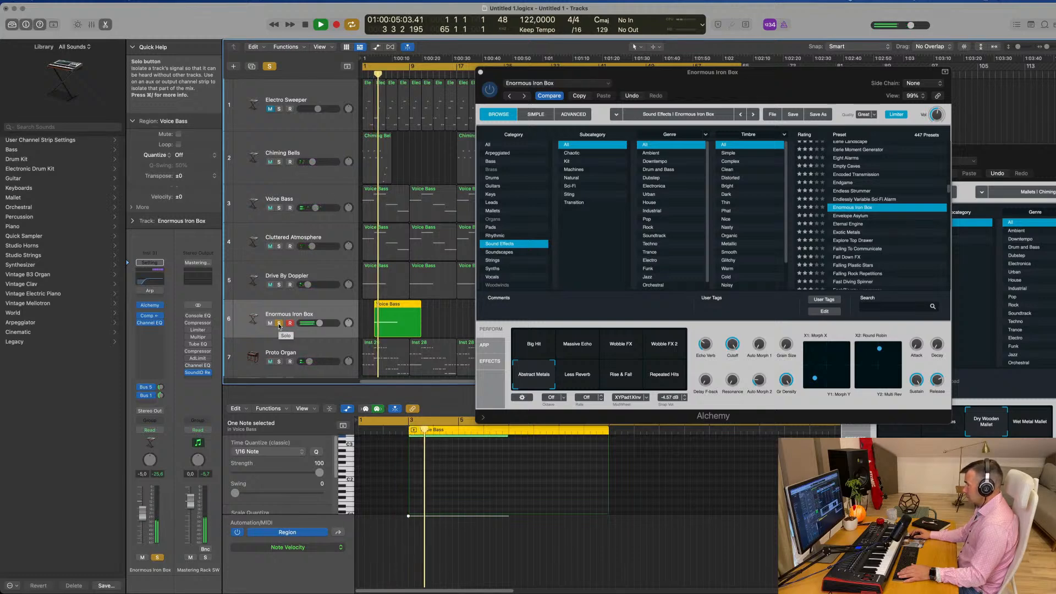
left_click(279, 324)
Step: Try the Falling Plastic Stars preset with the track volume at -13.8 dB, and replace it with the Flanging Motor preset
left_click(858, 266)
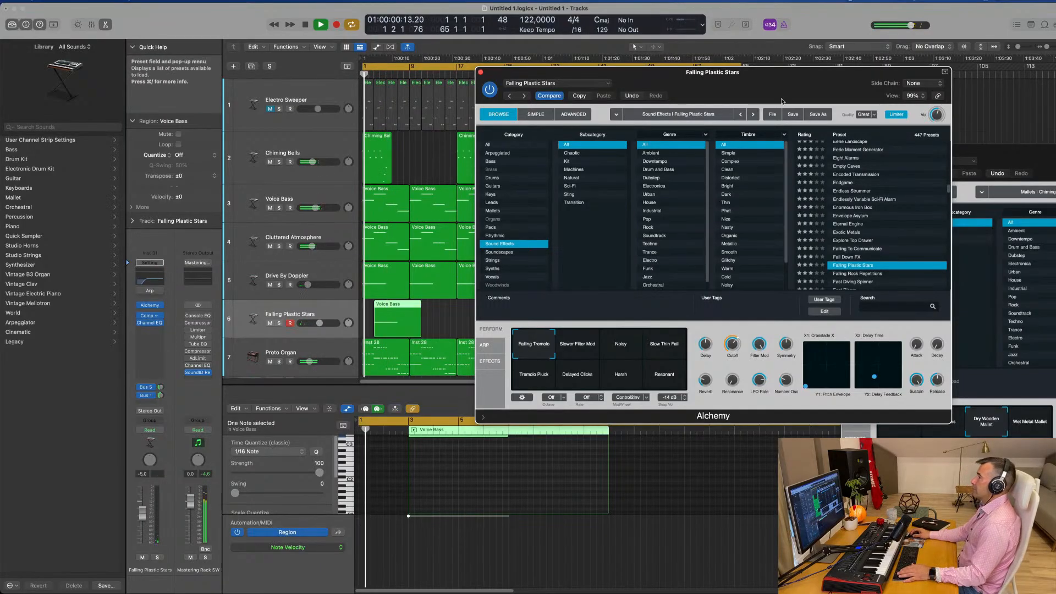
left_click_drag(786, 85, 807, 174)
left_click(501, 162)
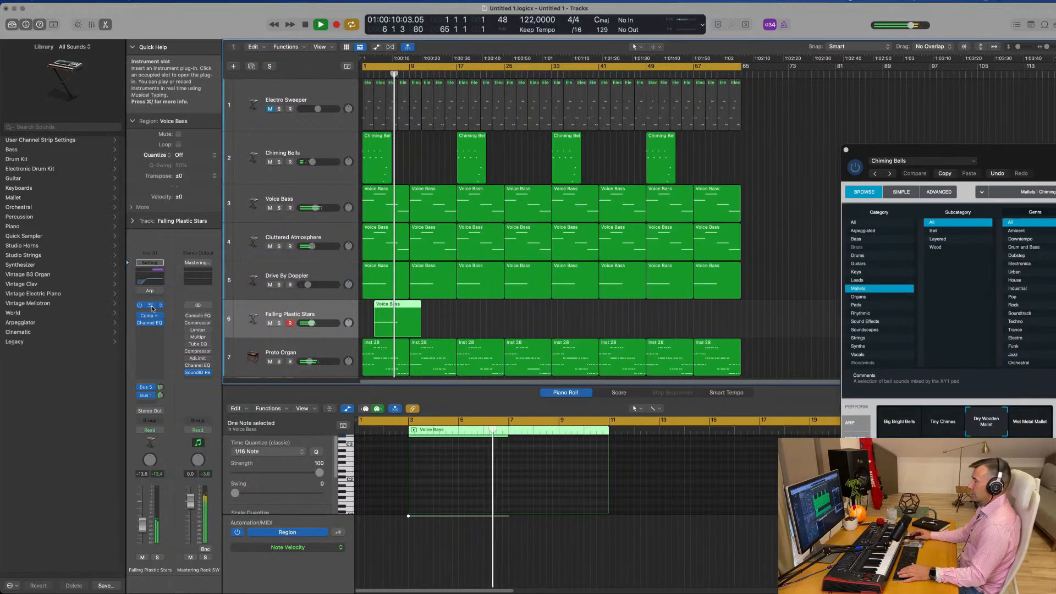
left_click(153, 308)
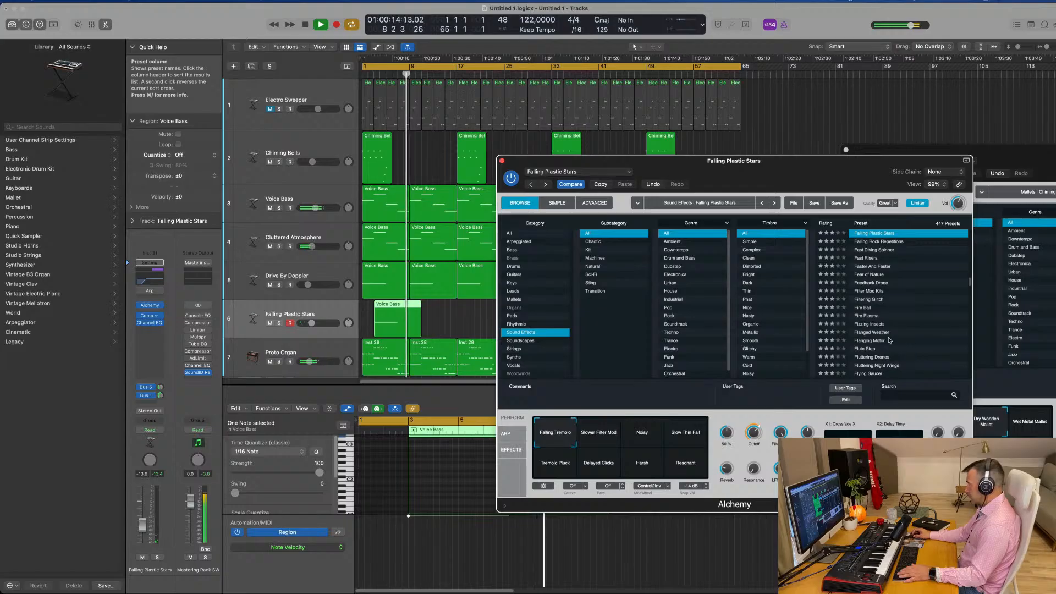
left_click(866, 342)
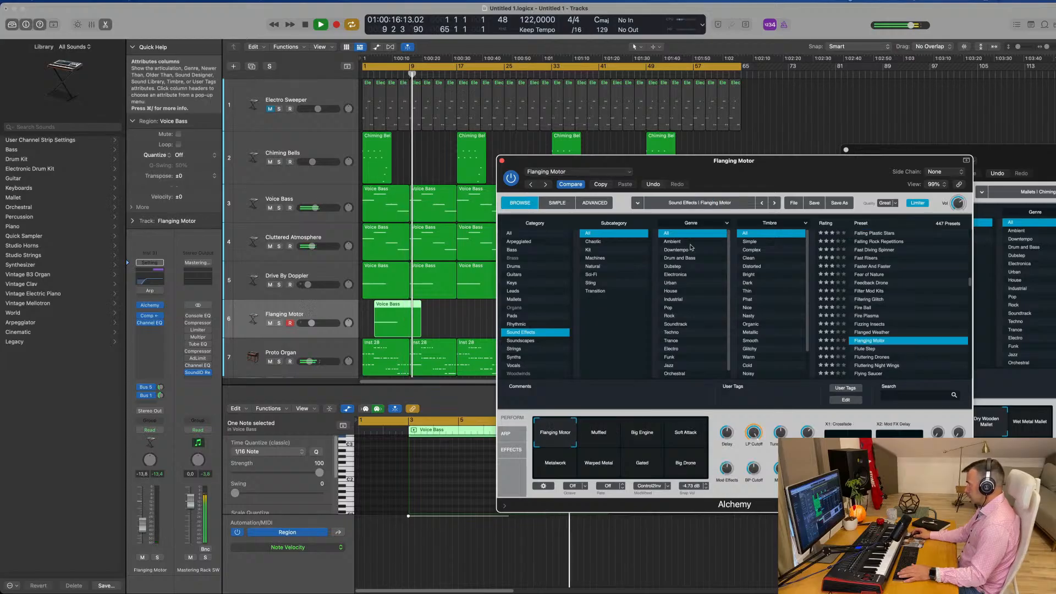
Step: Play the Flanging Motor sound within the arrangement from bar 3, briefly soloing its track
left_click(374, 81)
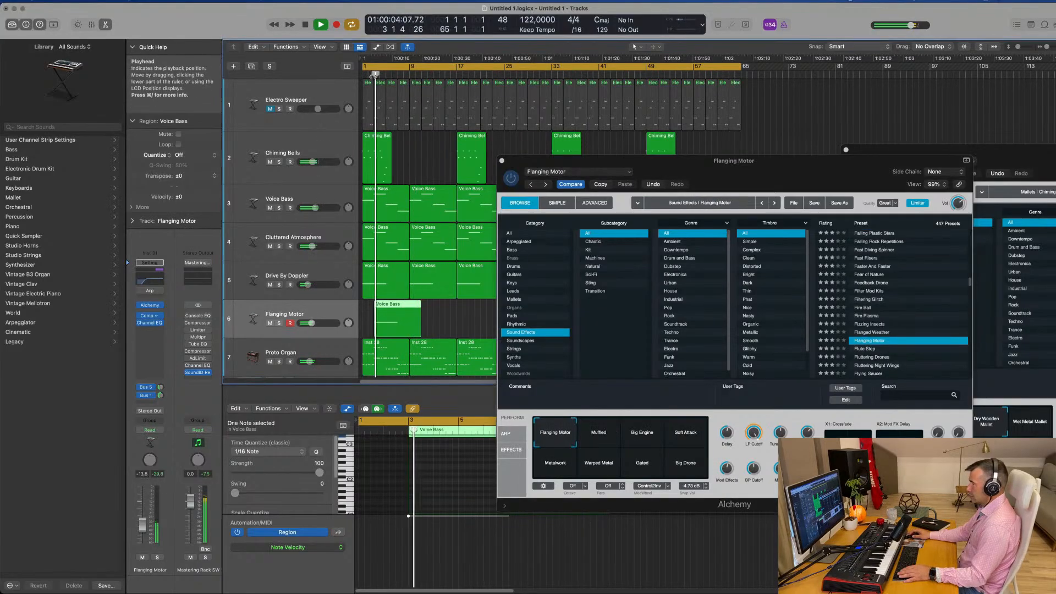
left_click(279, 324)
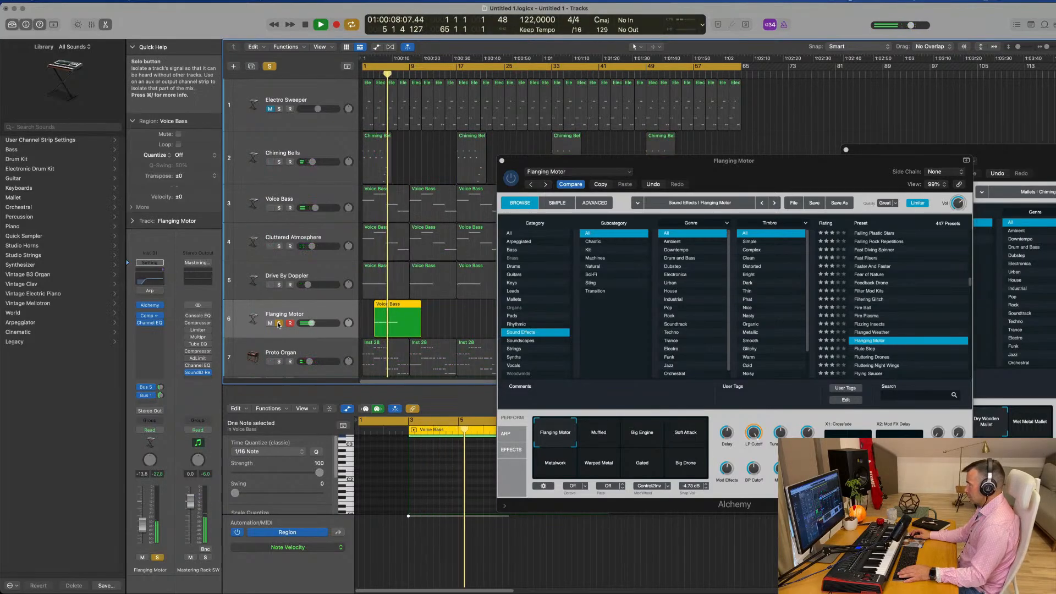
left_click(279, 323)
Step: Try the Fire Plasma preset with its Flanger and Flanger LFO variations, lowering the track volume to -18.5 dB
scroll(898, 301, "down", 3)
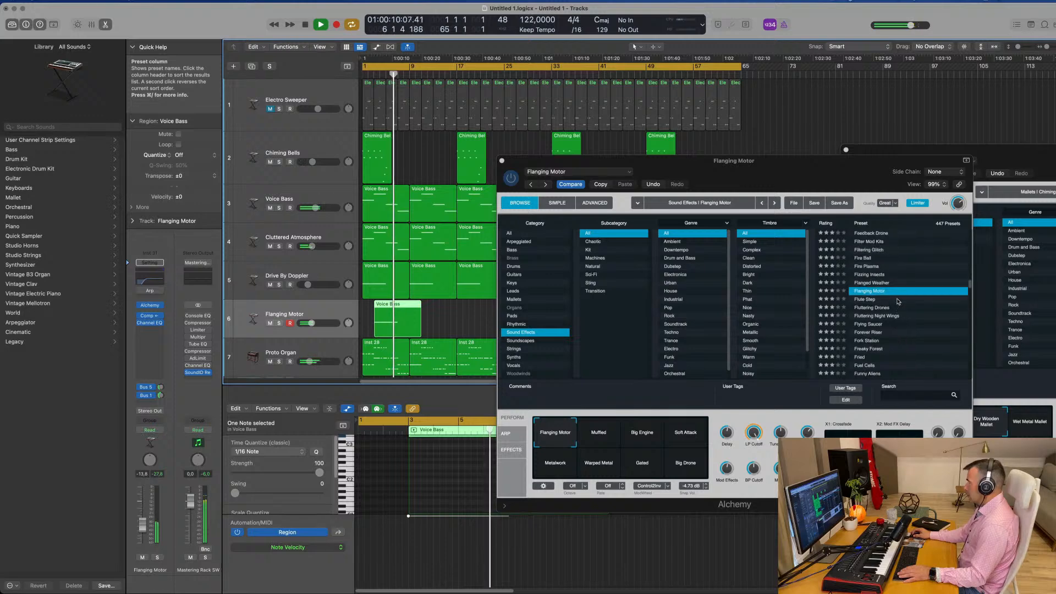
scroll(899, 300, "up", 2)
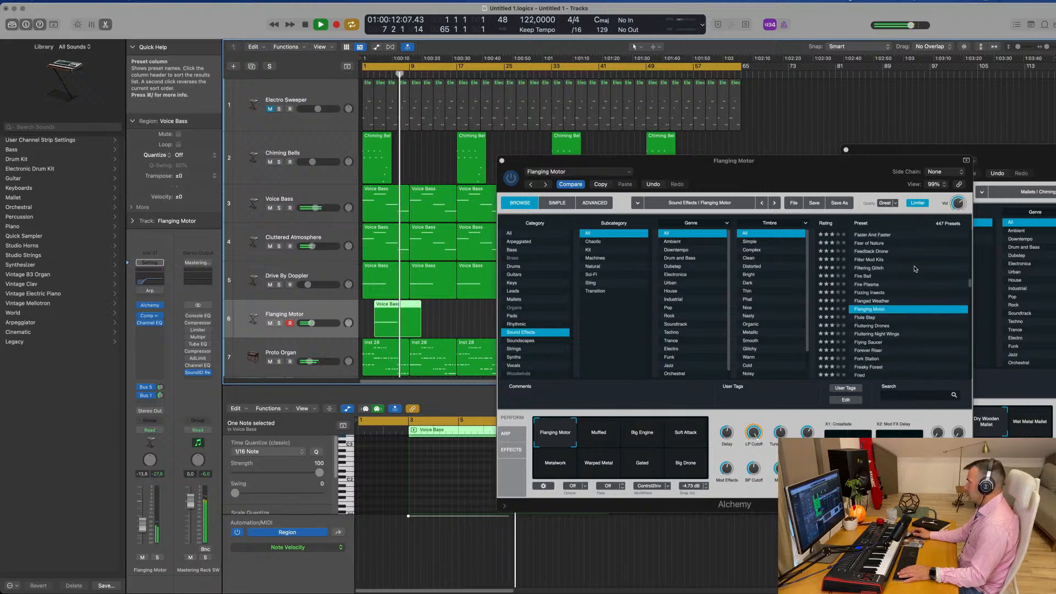
left_click(867, 284)
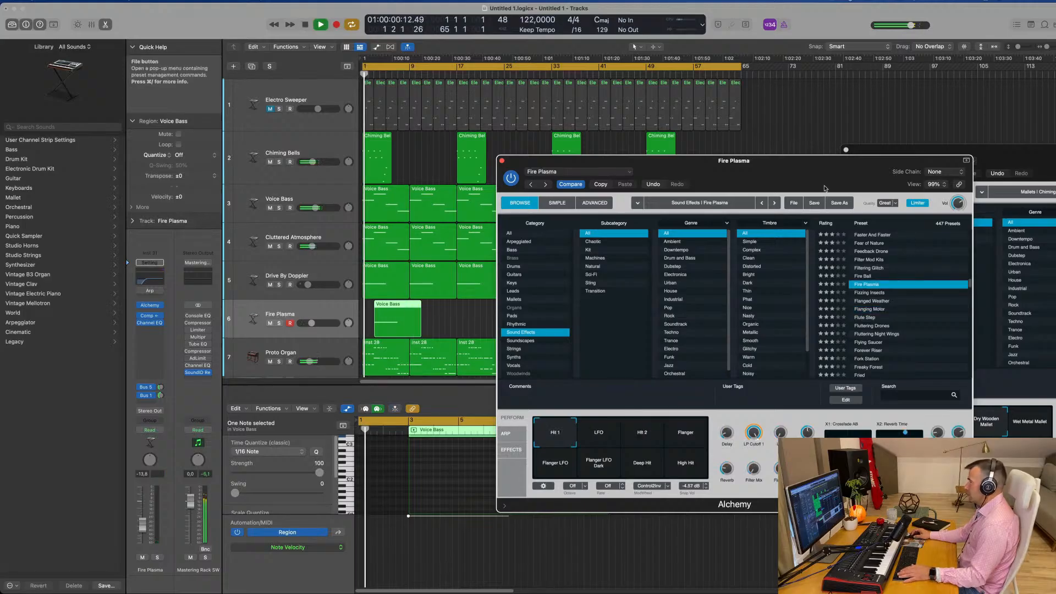
mouse_move(812, 174)
left_mouse_down()
mouse_move(769, 165)
mouse_move(837, 167)
mouse_move(809, 184)
left_mouse_up()
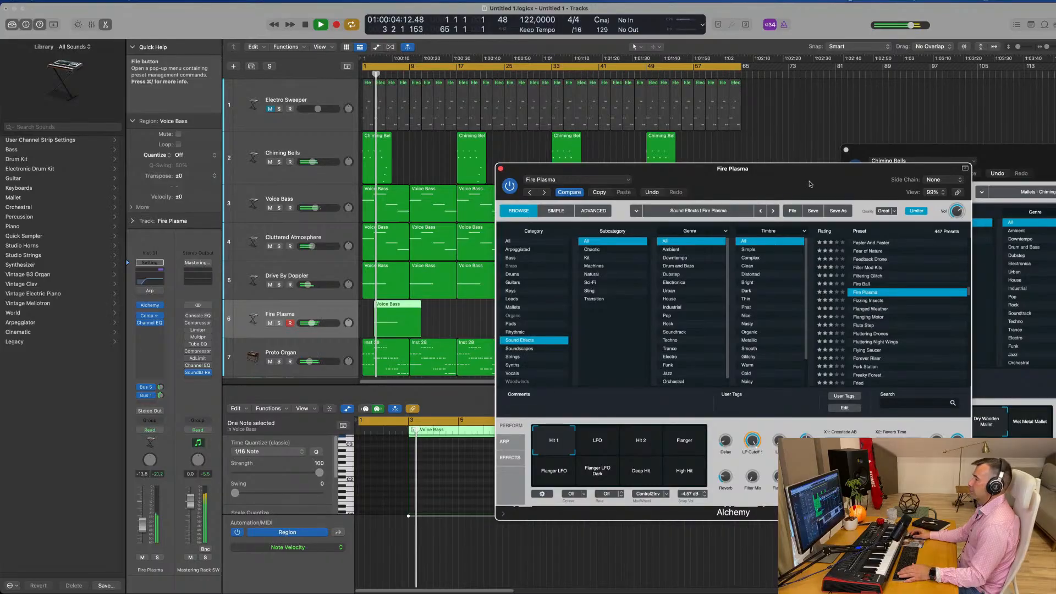
left_click(686, 447)
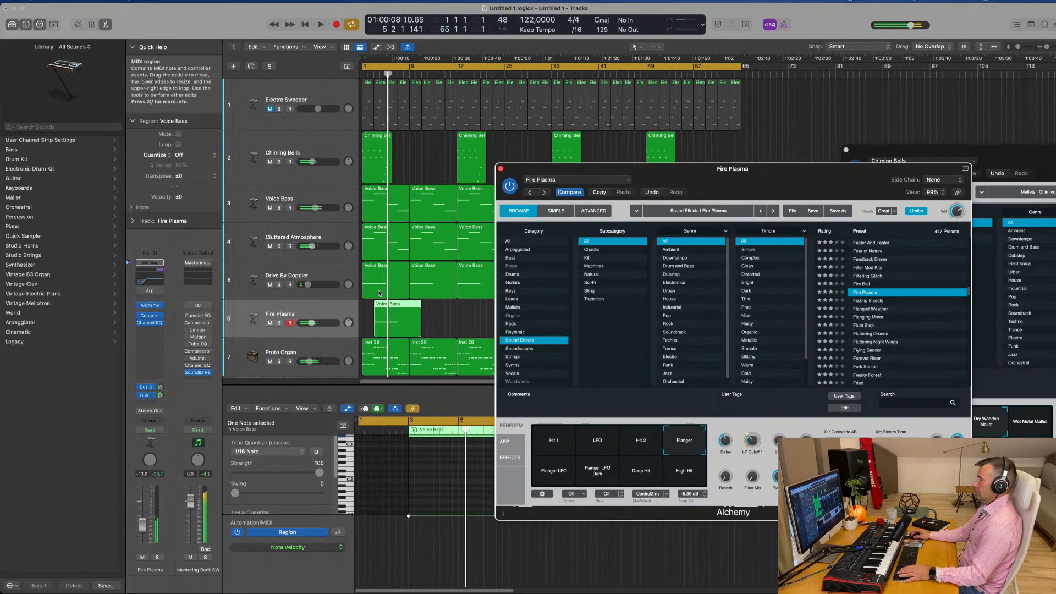
key("Return")
left_click_drag(140, 532, 144, 535)
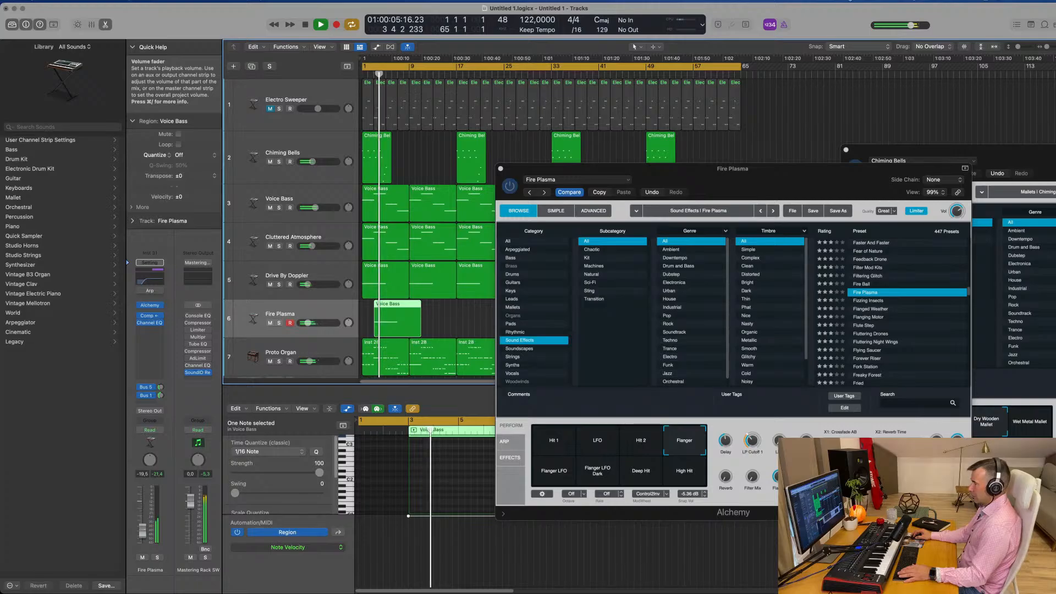
left_click(544, 476)
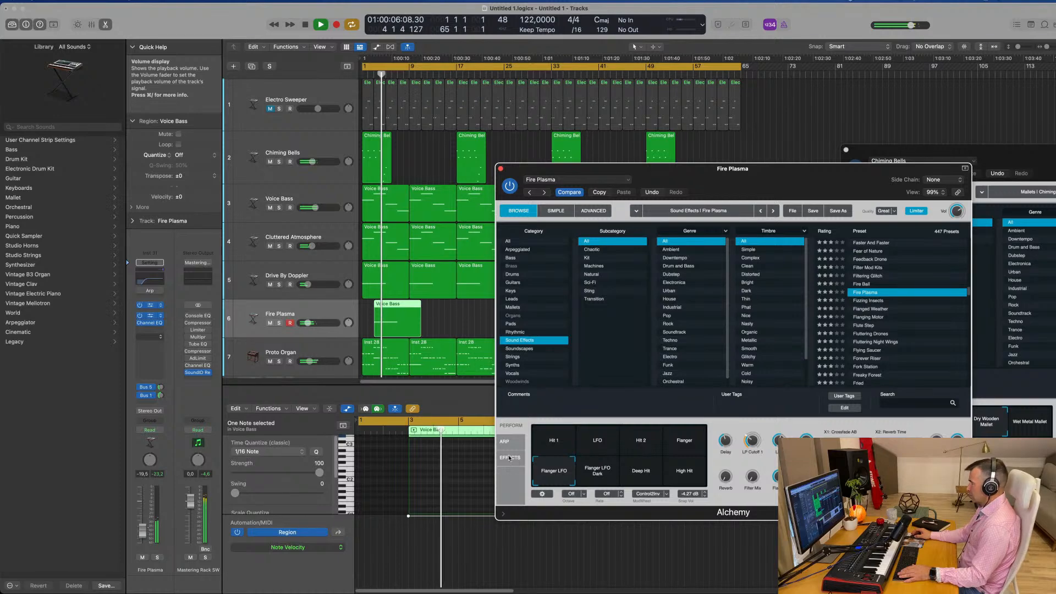
Step: Load the Flying Saucer preset, audition its Slower Wobble, Sharper Attack, Small Pluck and Softer variations, and settle on Faster Resonant
left_click(868, 350)
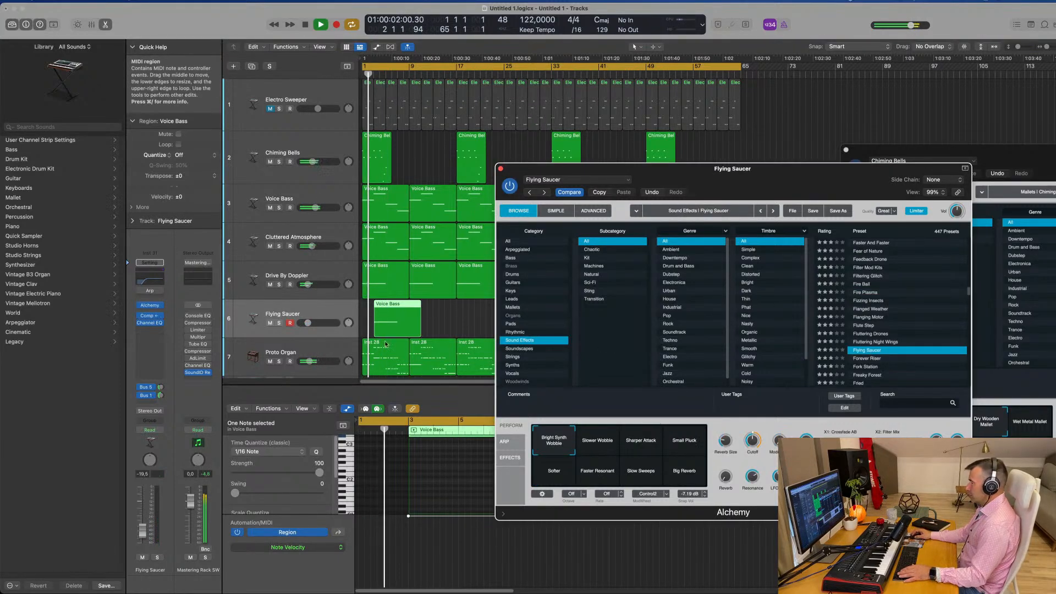
left_click_drag(775, 175, 714, 176)
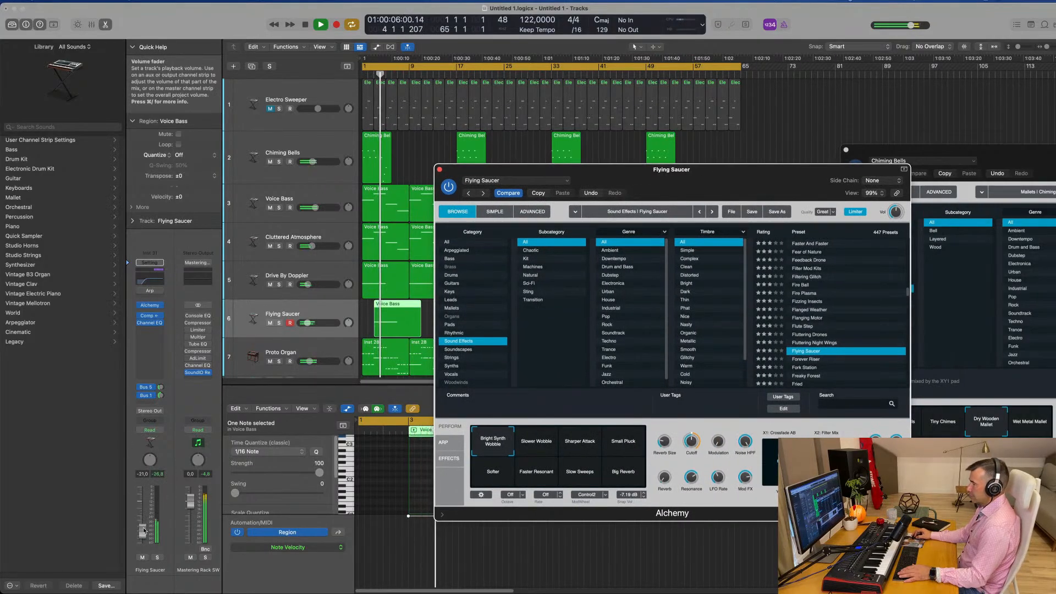
left_click(538, 443)
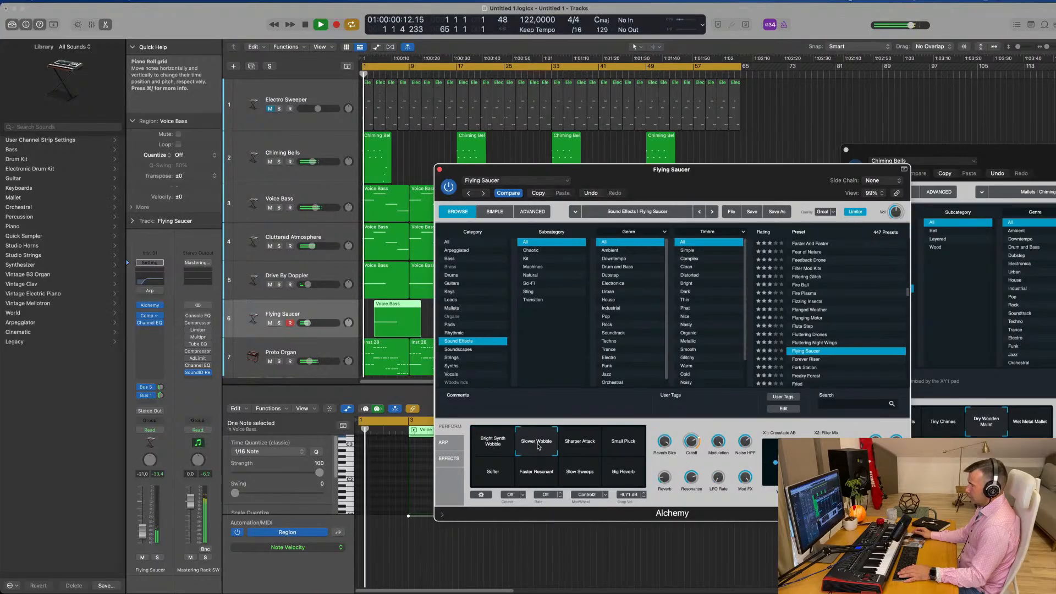
left_click(584, 446)
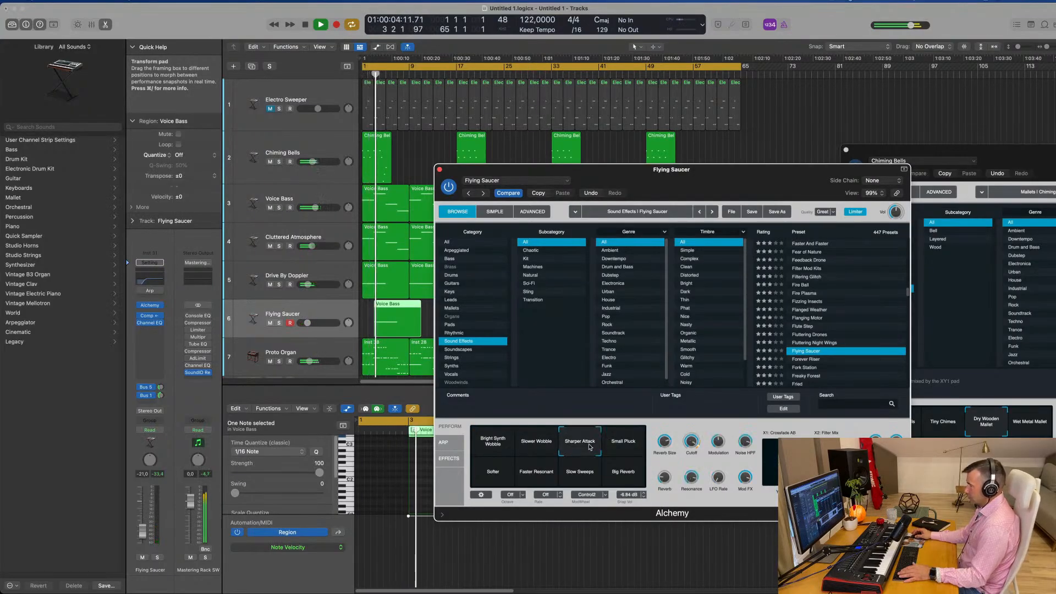
left_click(633, 448)
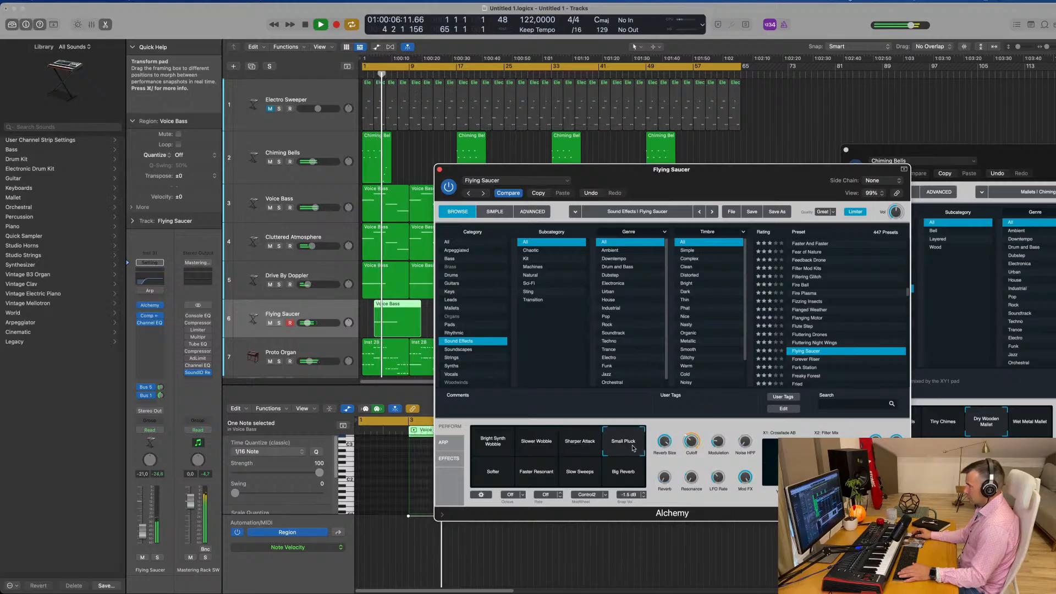
left_click(496, 476)
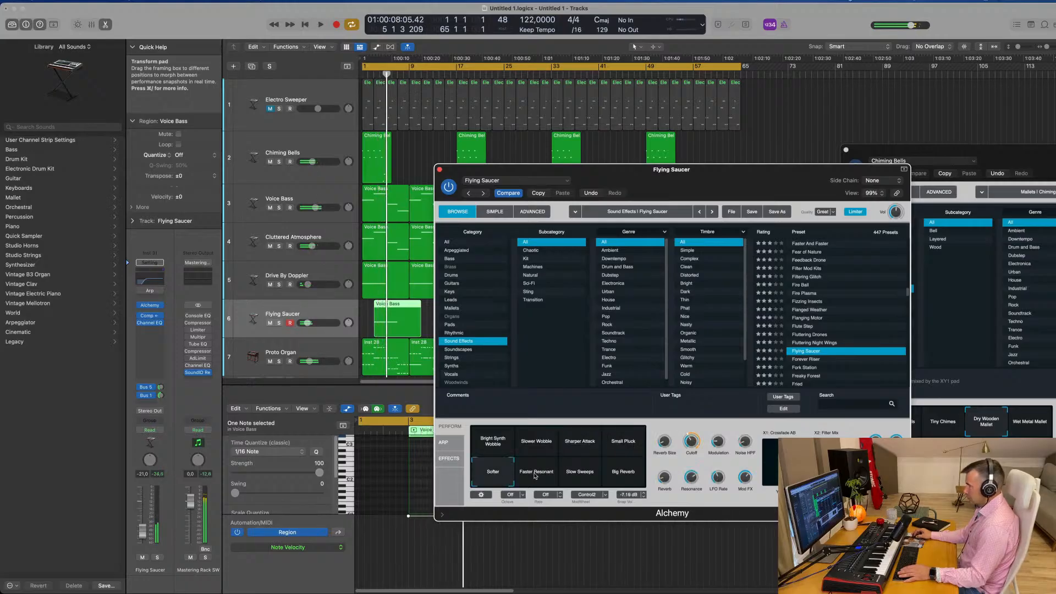
left_click(535, 475)
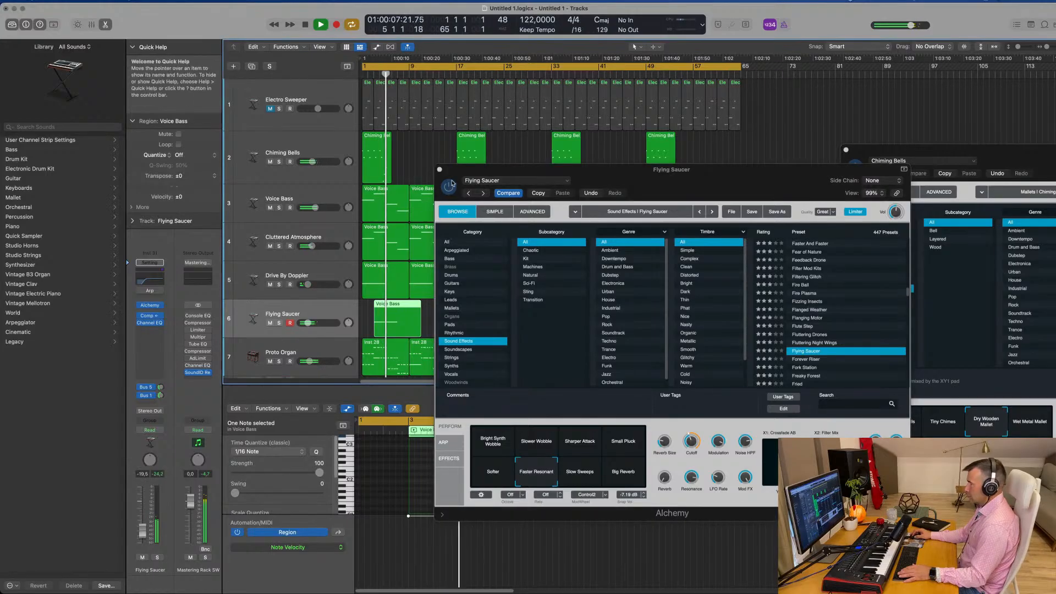
left_click(439, 169)
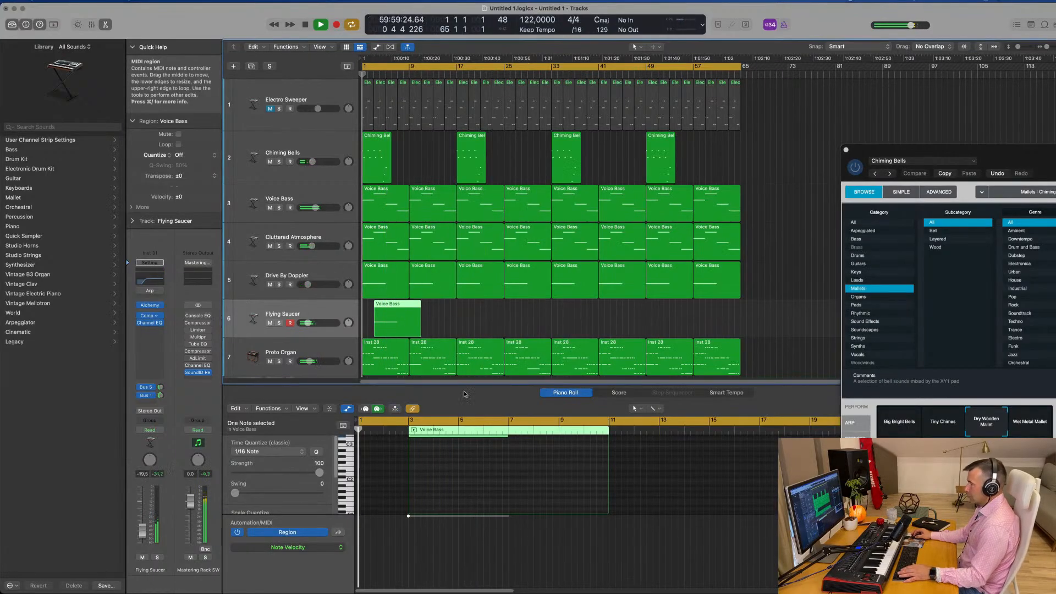
Step: Shorten the note in the Flying Saucer track's region to end at bar 5, and lower the track volume to -24.0 dB
scroll(481, 464, "up", 2)
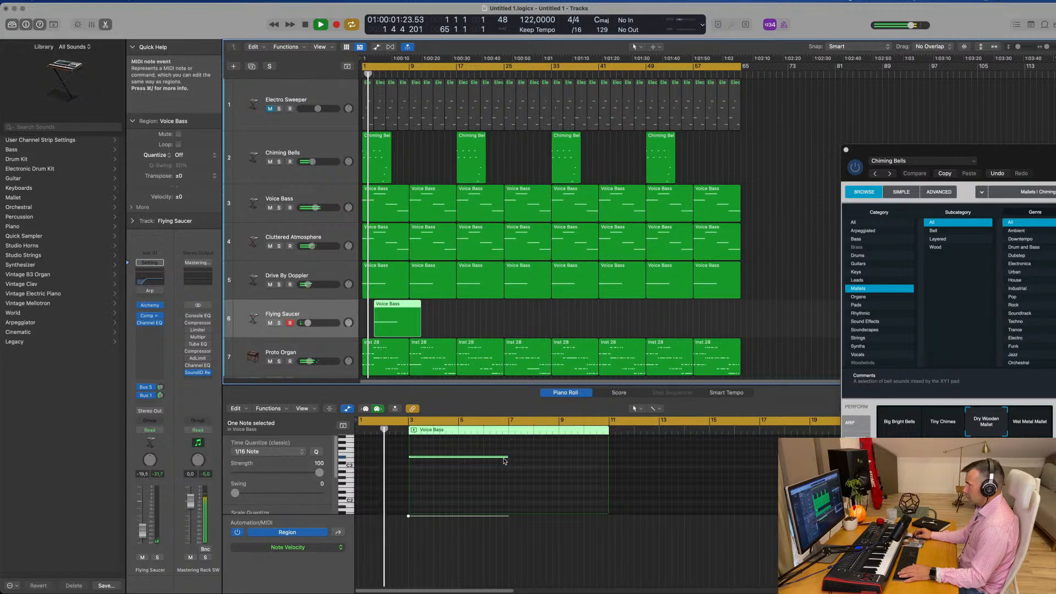
left_click_drag(507, 457, 455, 458)
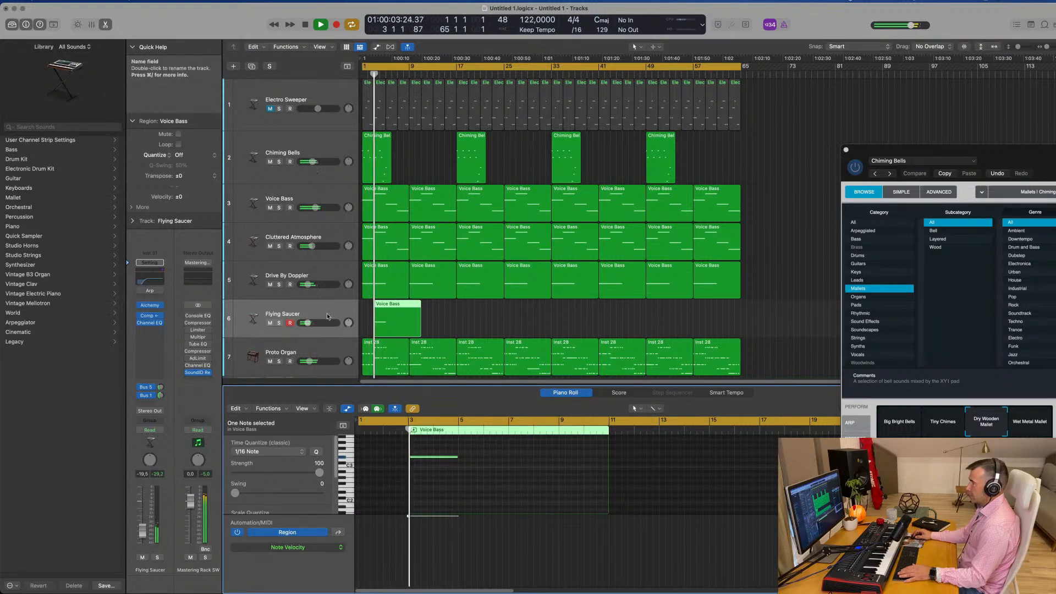
left_click_drag(144, 528, 144, 532)
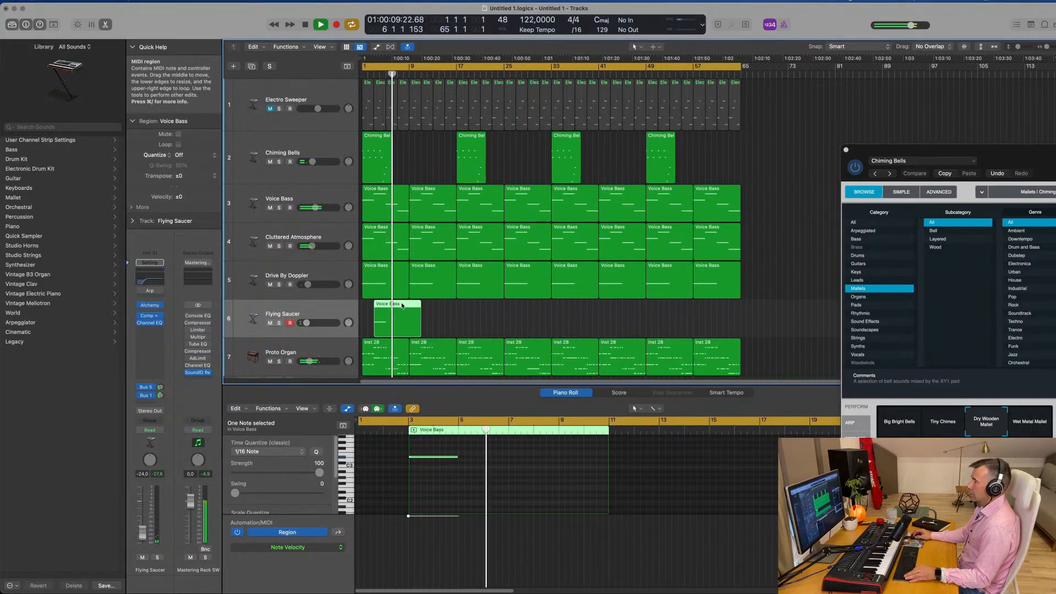
Step: Copy the Flying Saucer track's region to bar 11 and repeat the pair three times, making eight consecutive regions across the arrangement
left_click_drag(402, 305, 449, 307)
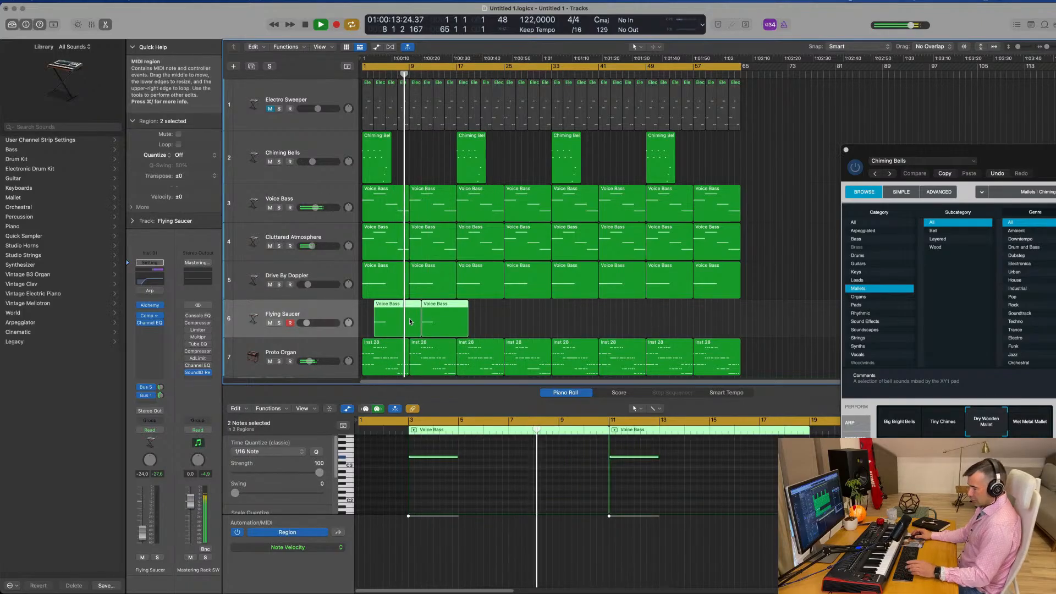
key("super+r")
key("super+r")
key("super+r")
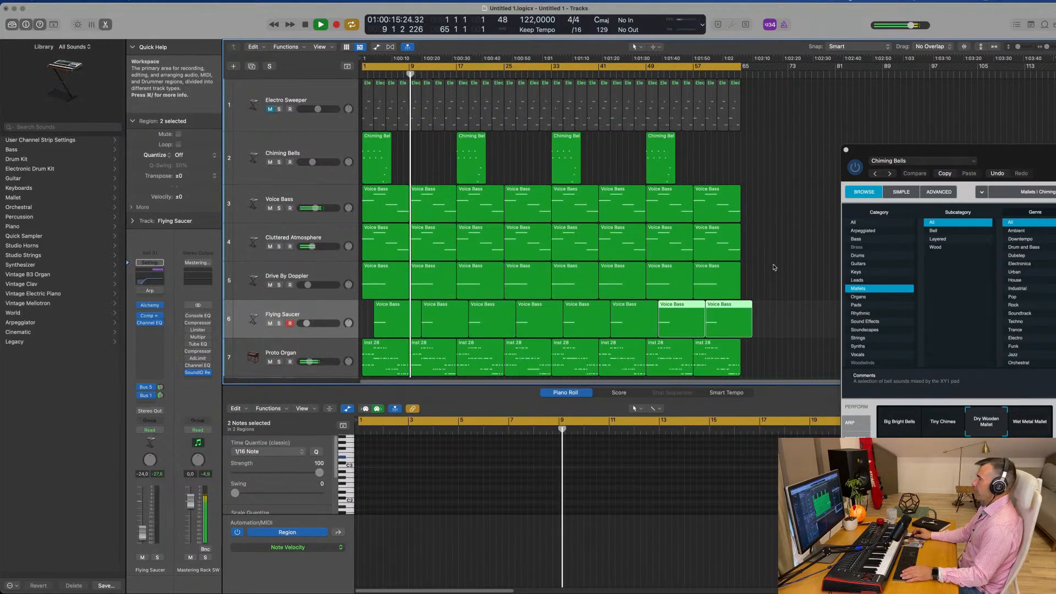
left_click(774, 267)
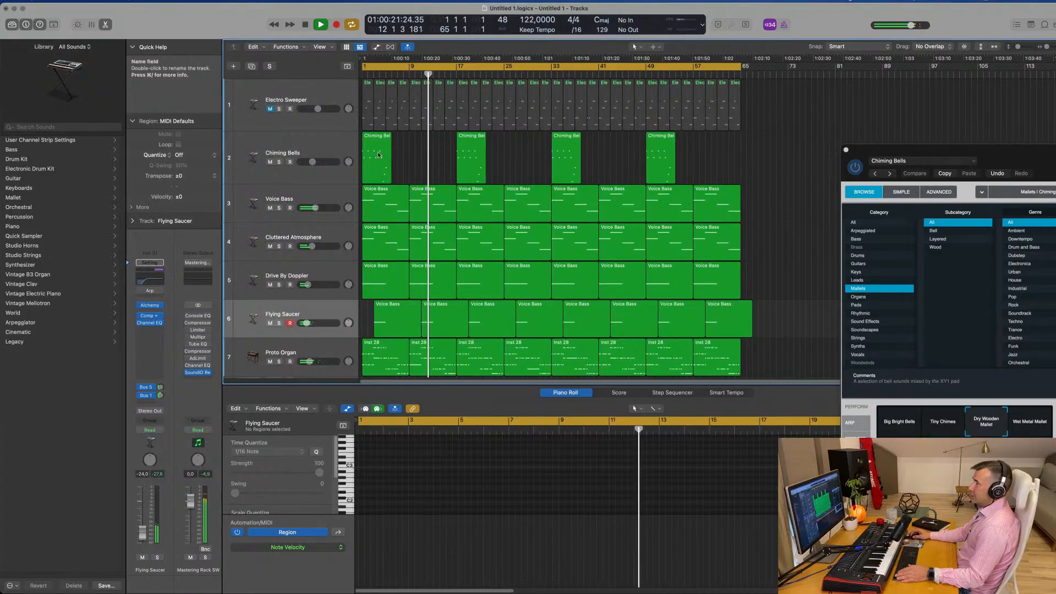
Step: Unmute the Electro Sweeper track, audition it soloed, and play it with the full arrangement from the start
key("Return")
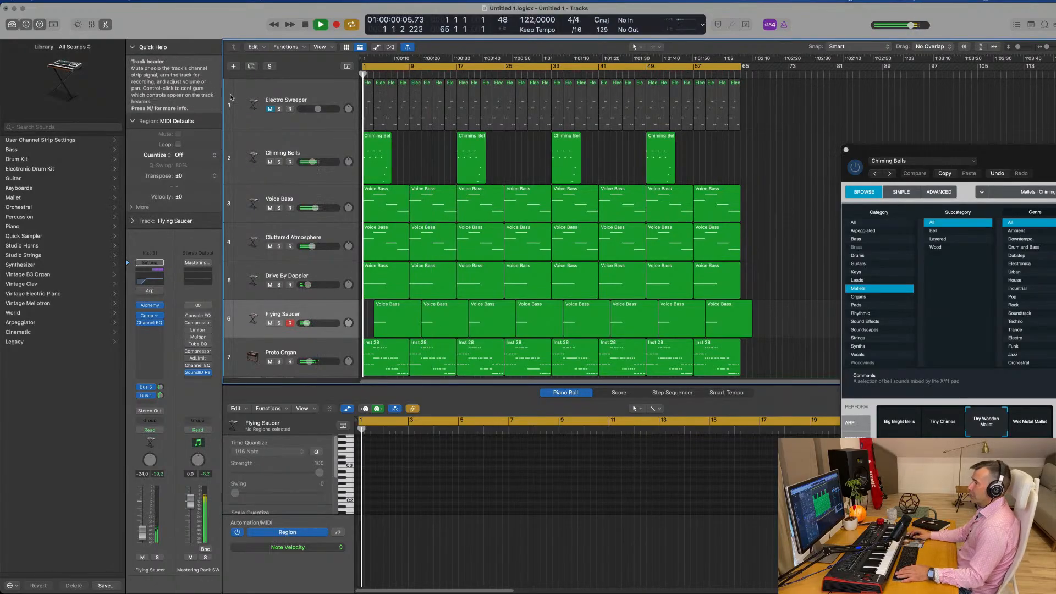
left_click(269, 109)
left_click(278, 108)
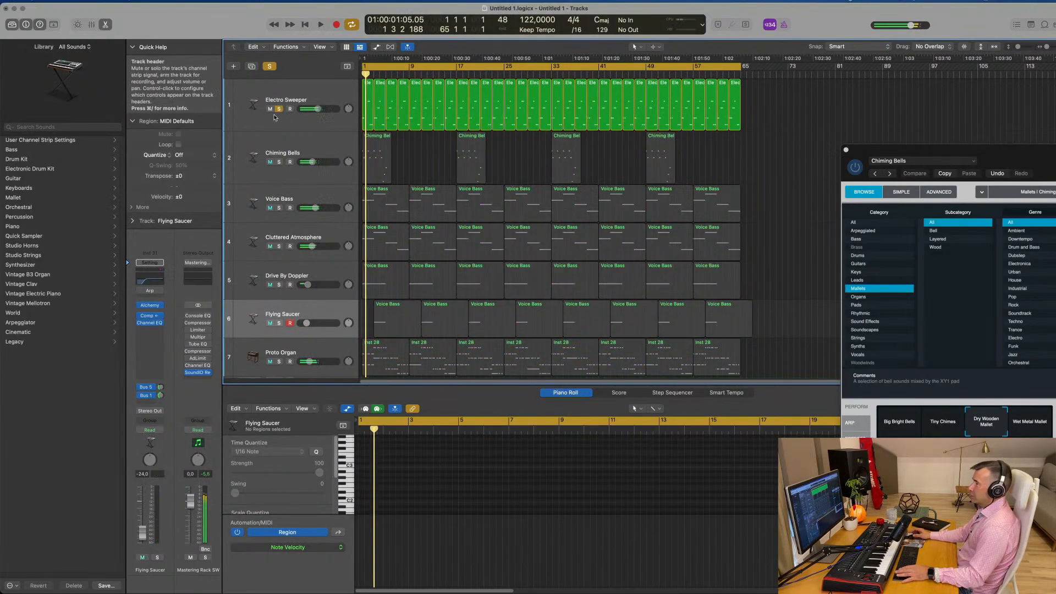
left_click(273, 119)
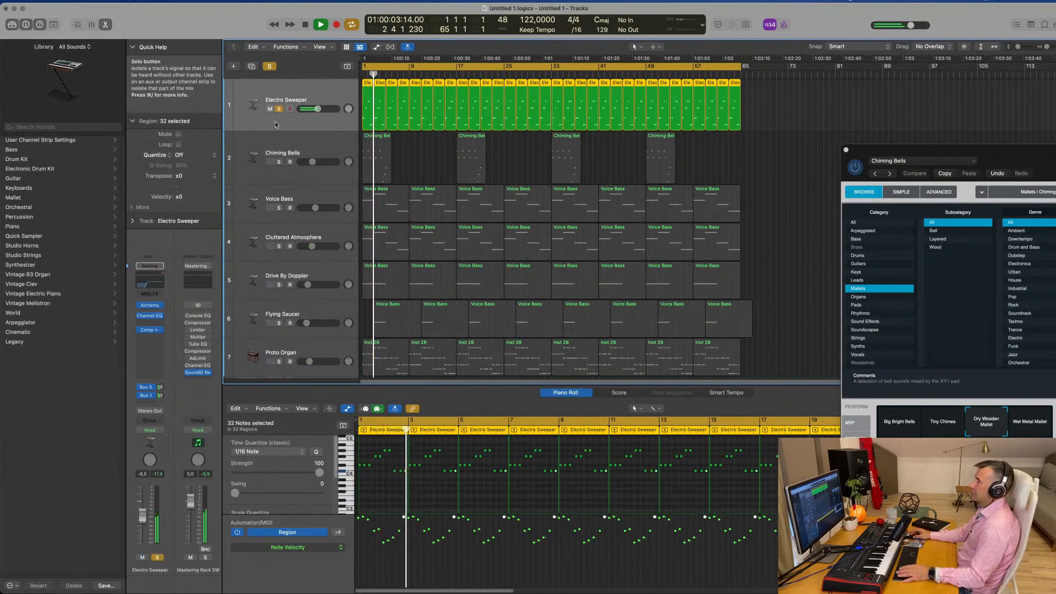
left_click(279, 109)
key("space")
key("Return")
key("space")
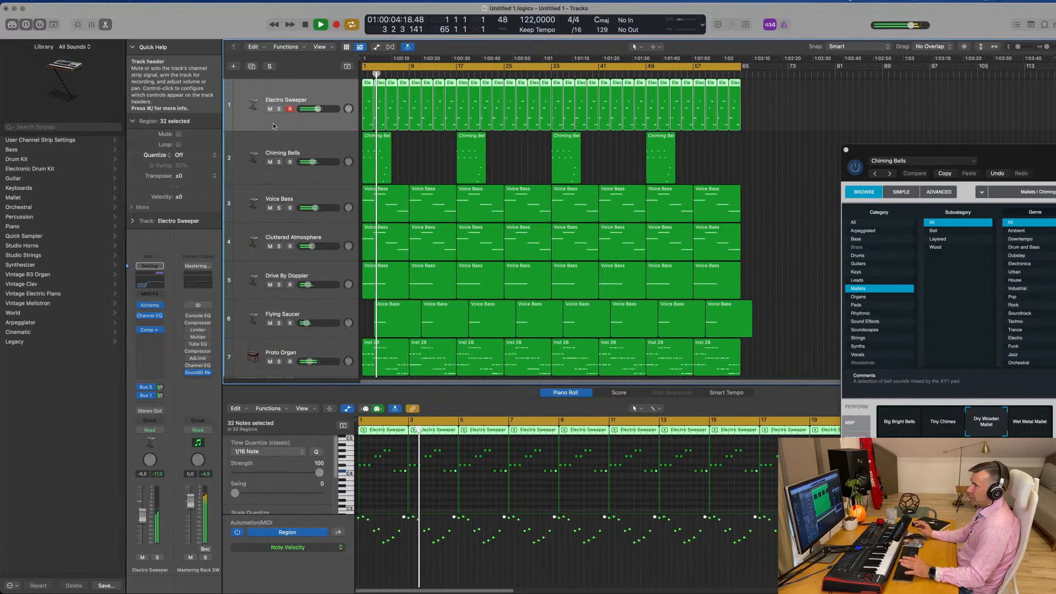
Step: Deselect the Electro Sweeper regions and mute that track while the arrangement plays
left_click(832, 2)
left_click(808, 20)
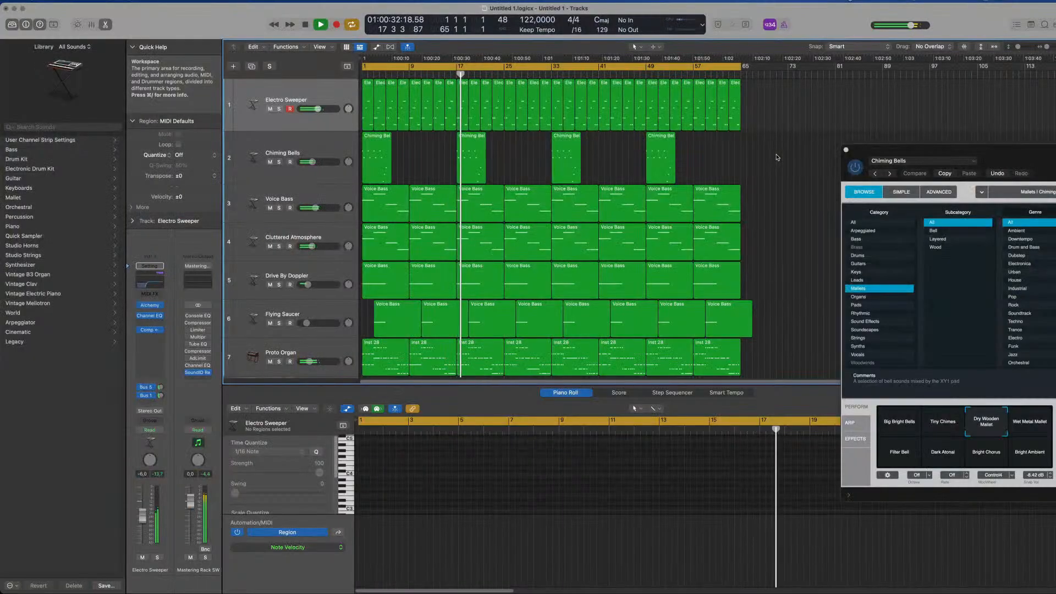
left_click(269, 109)
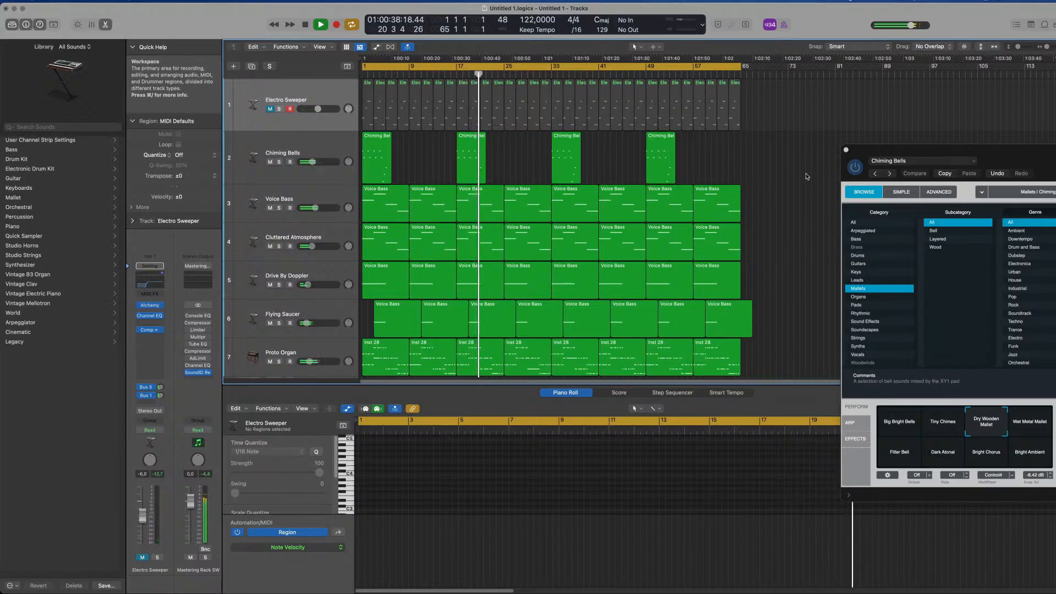
left_click(833, 4)
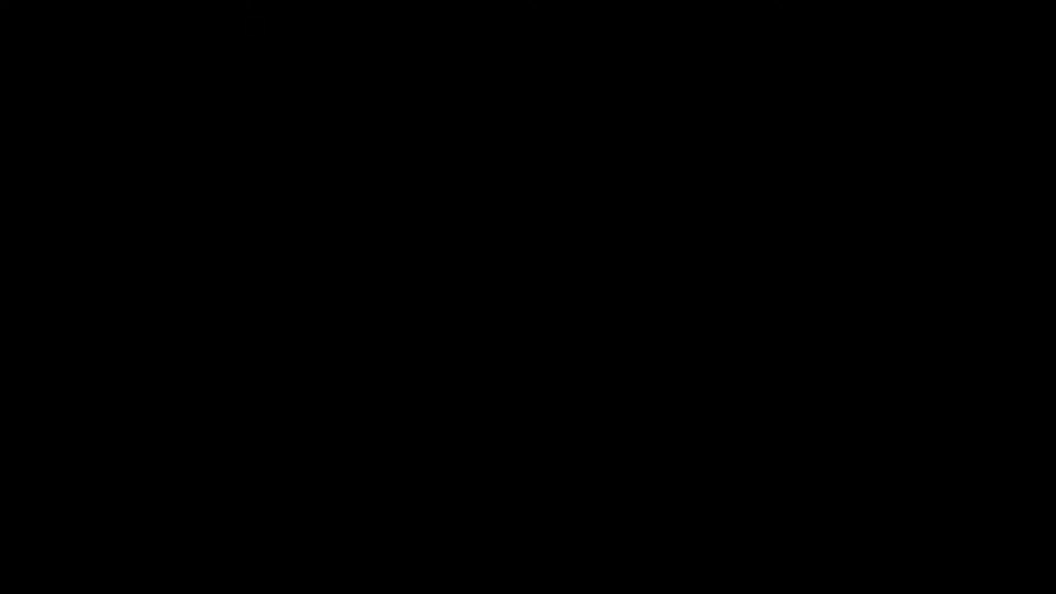